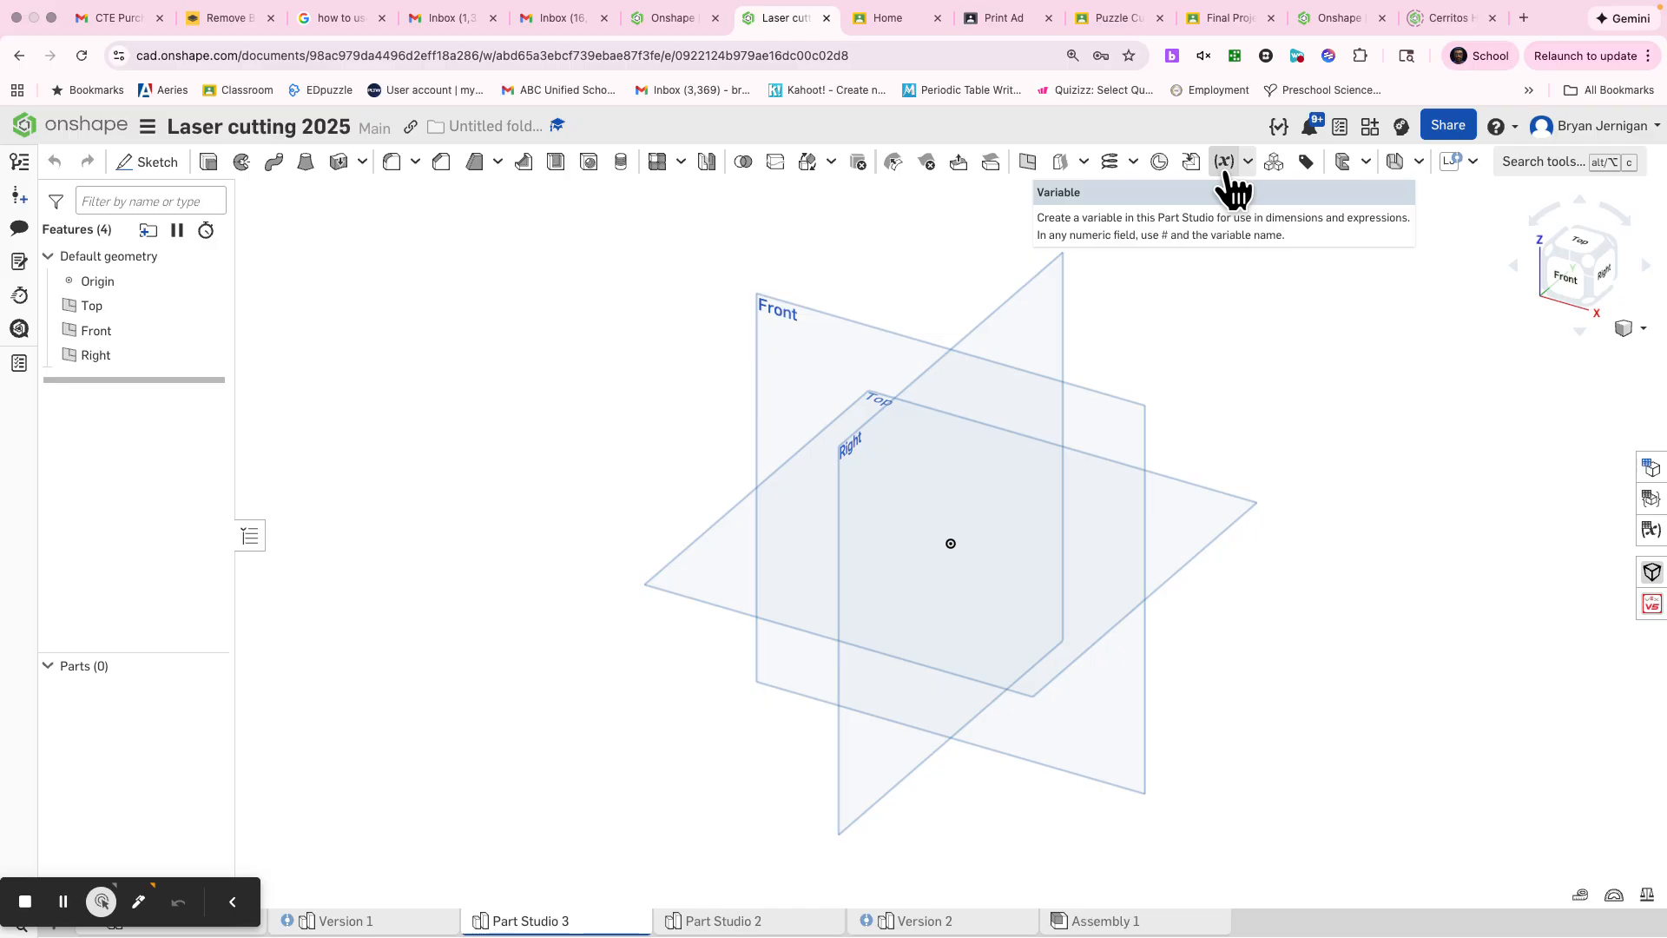
Step: Create a Number variable named Thickness with a value of 0.125
click(1226, 164)
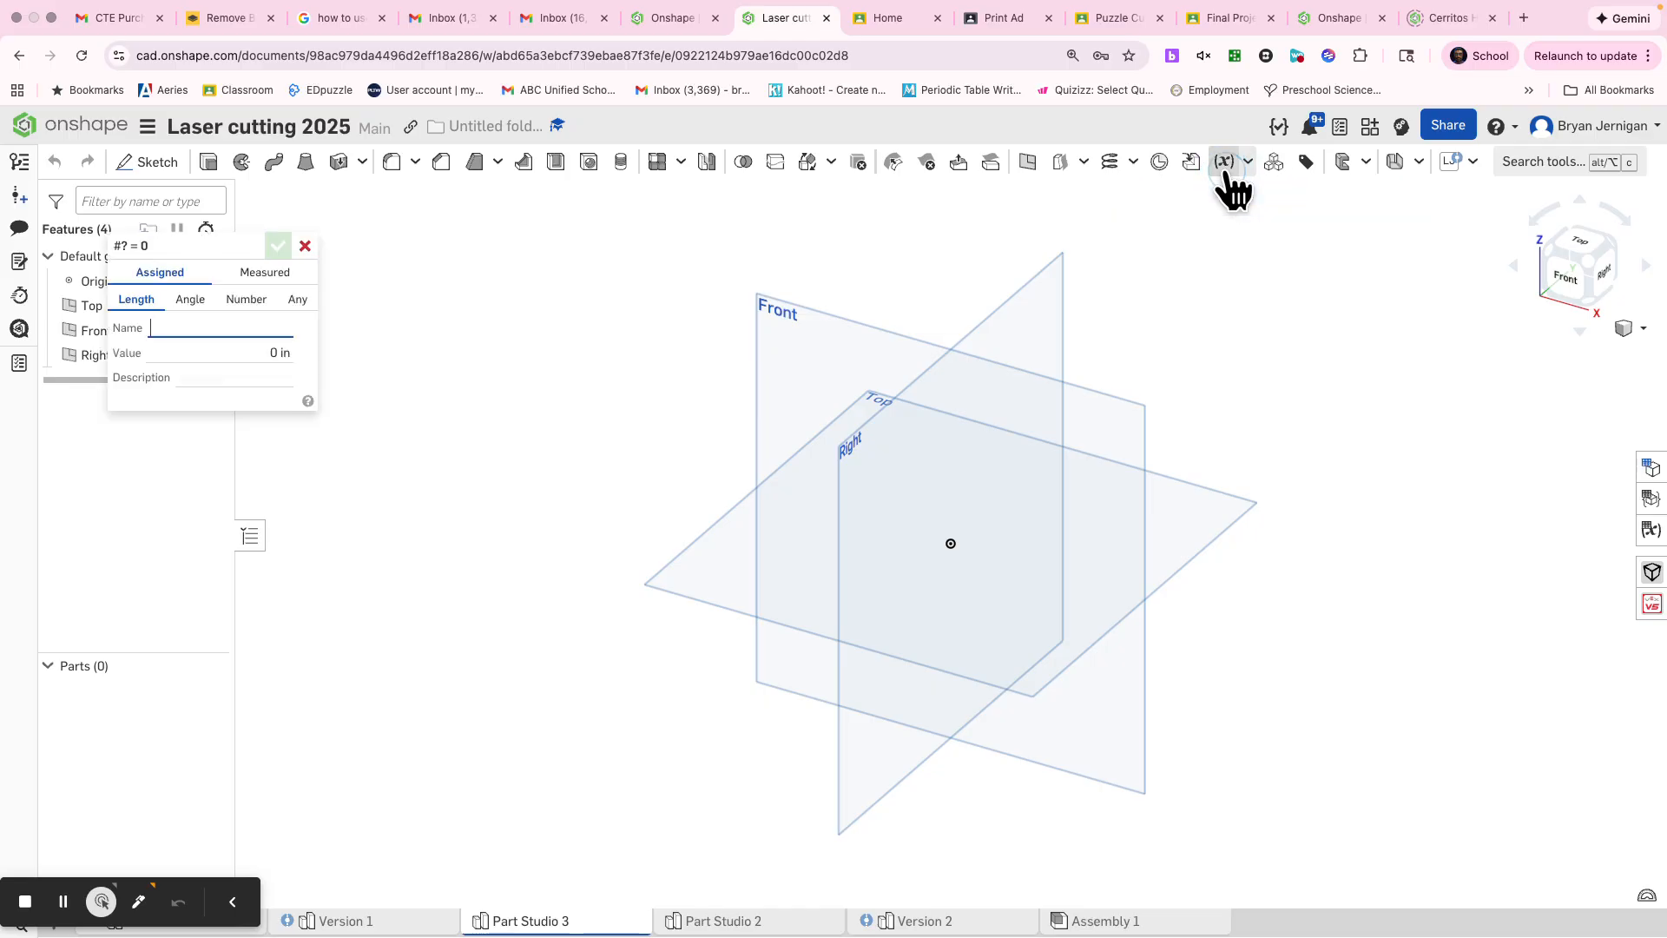
drag(211, 252, 541, 258)
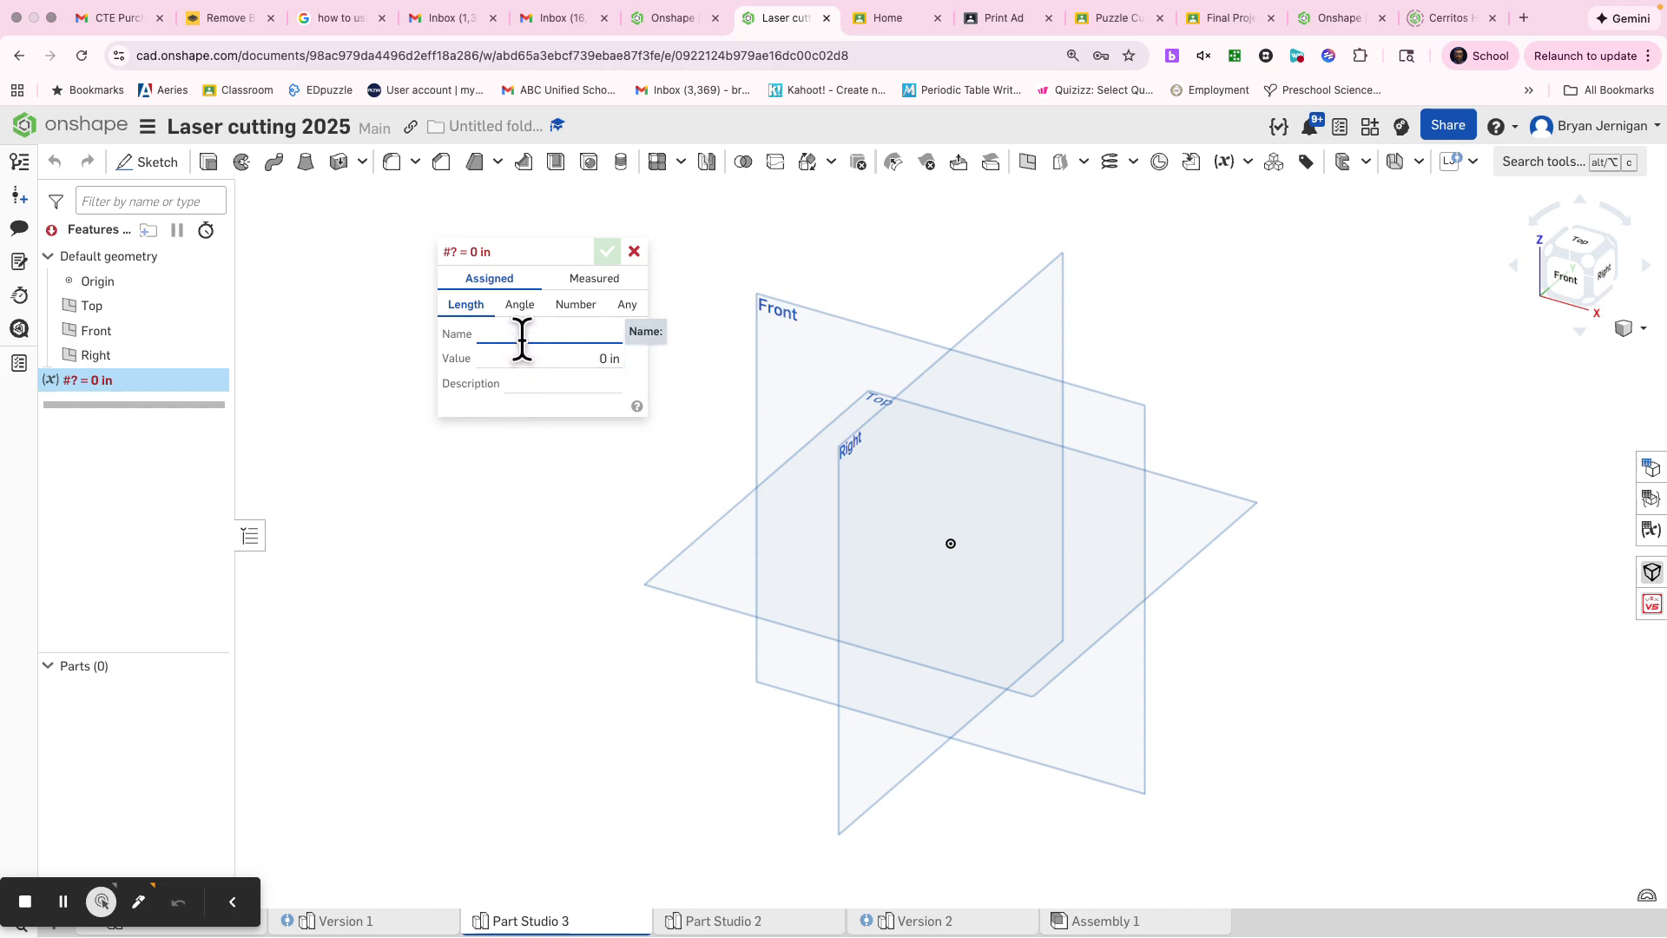
text(Thickness)
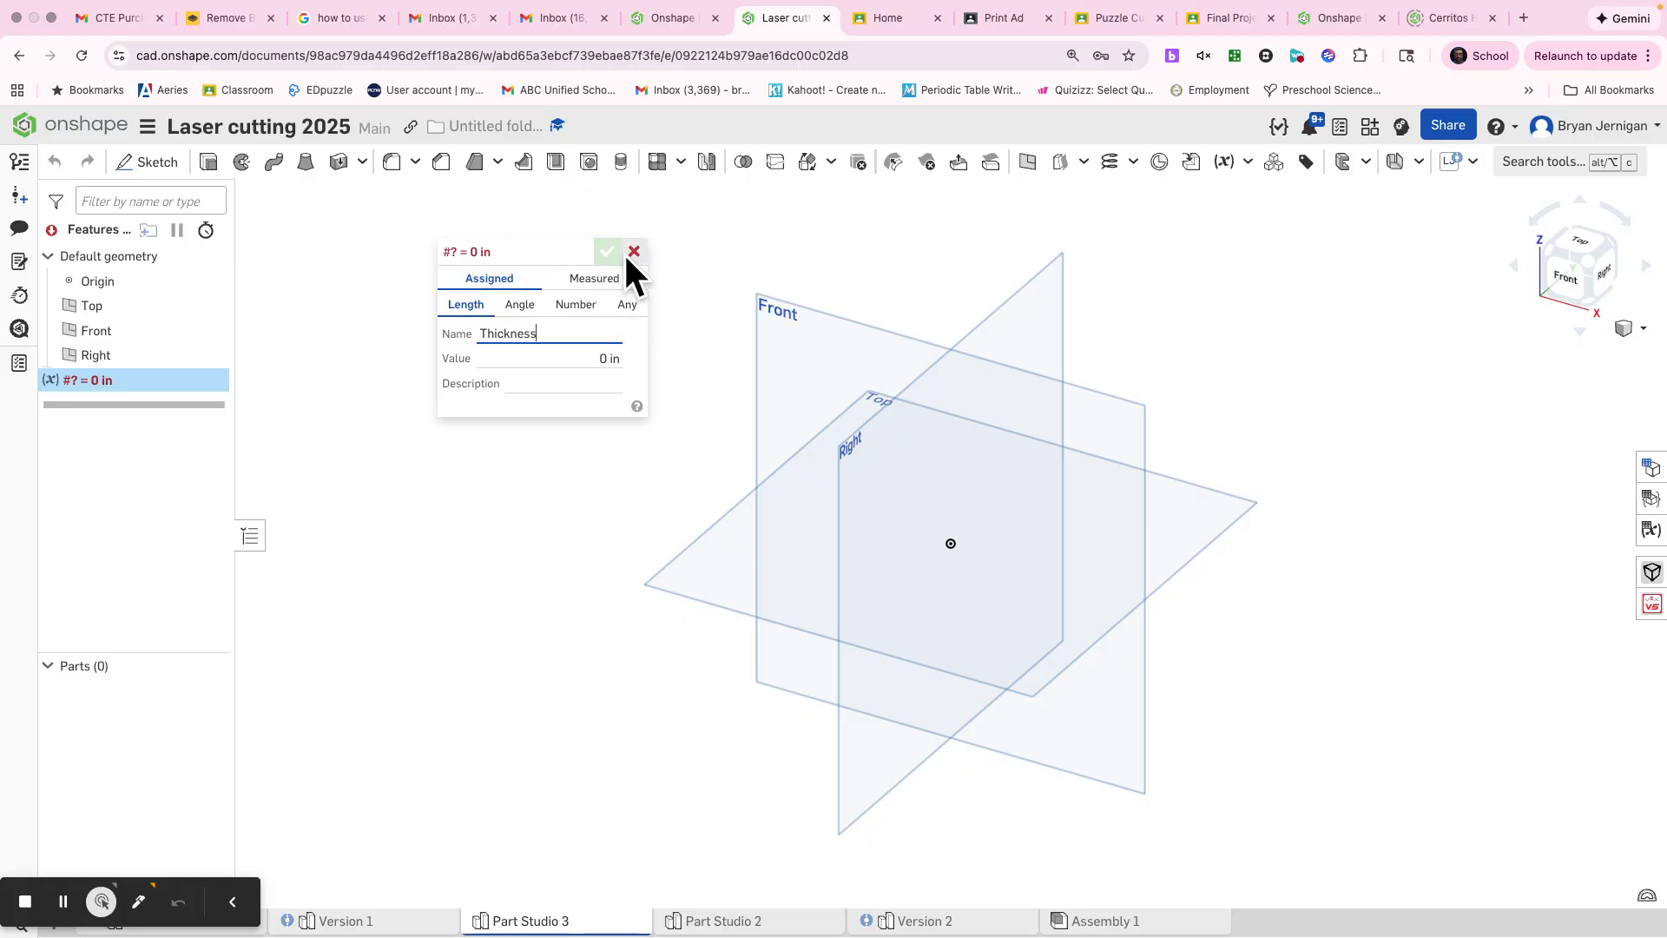
click(575, 305)
click(554, 355)
key(BackSpace)
key(Return)
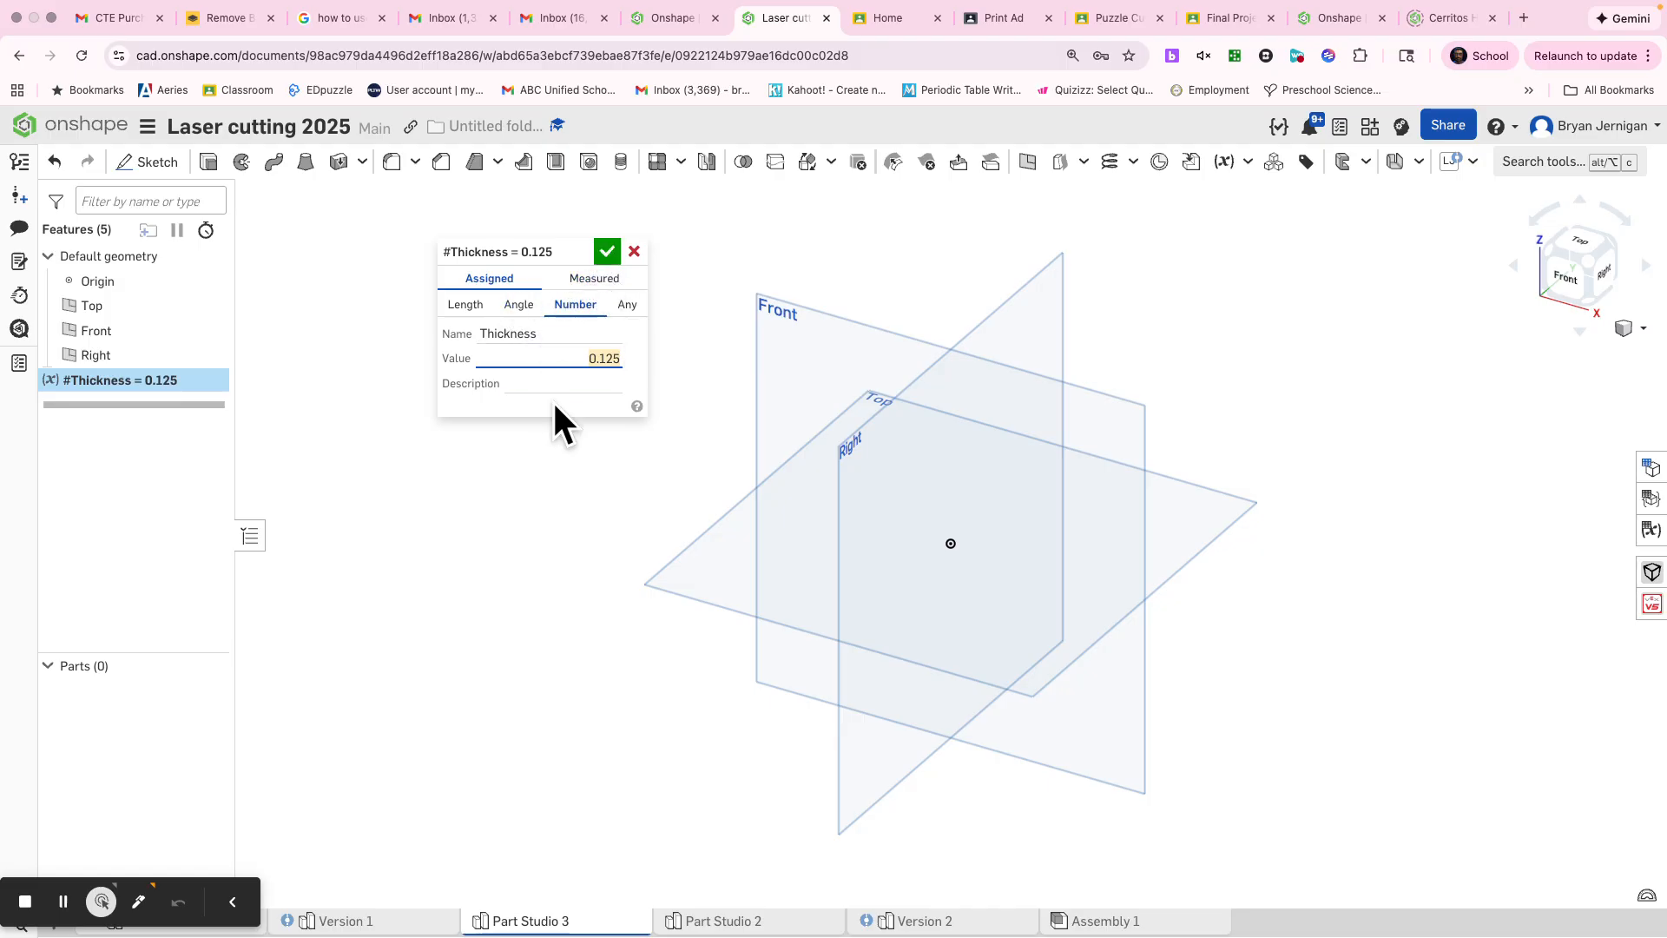
click(612, 254)
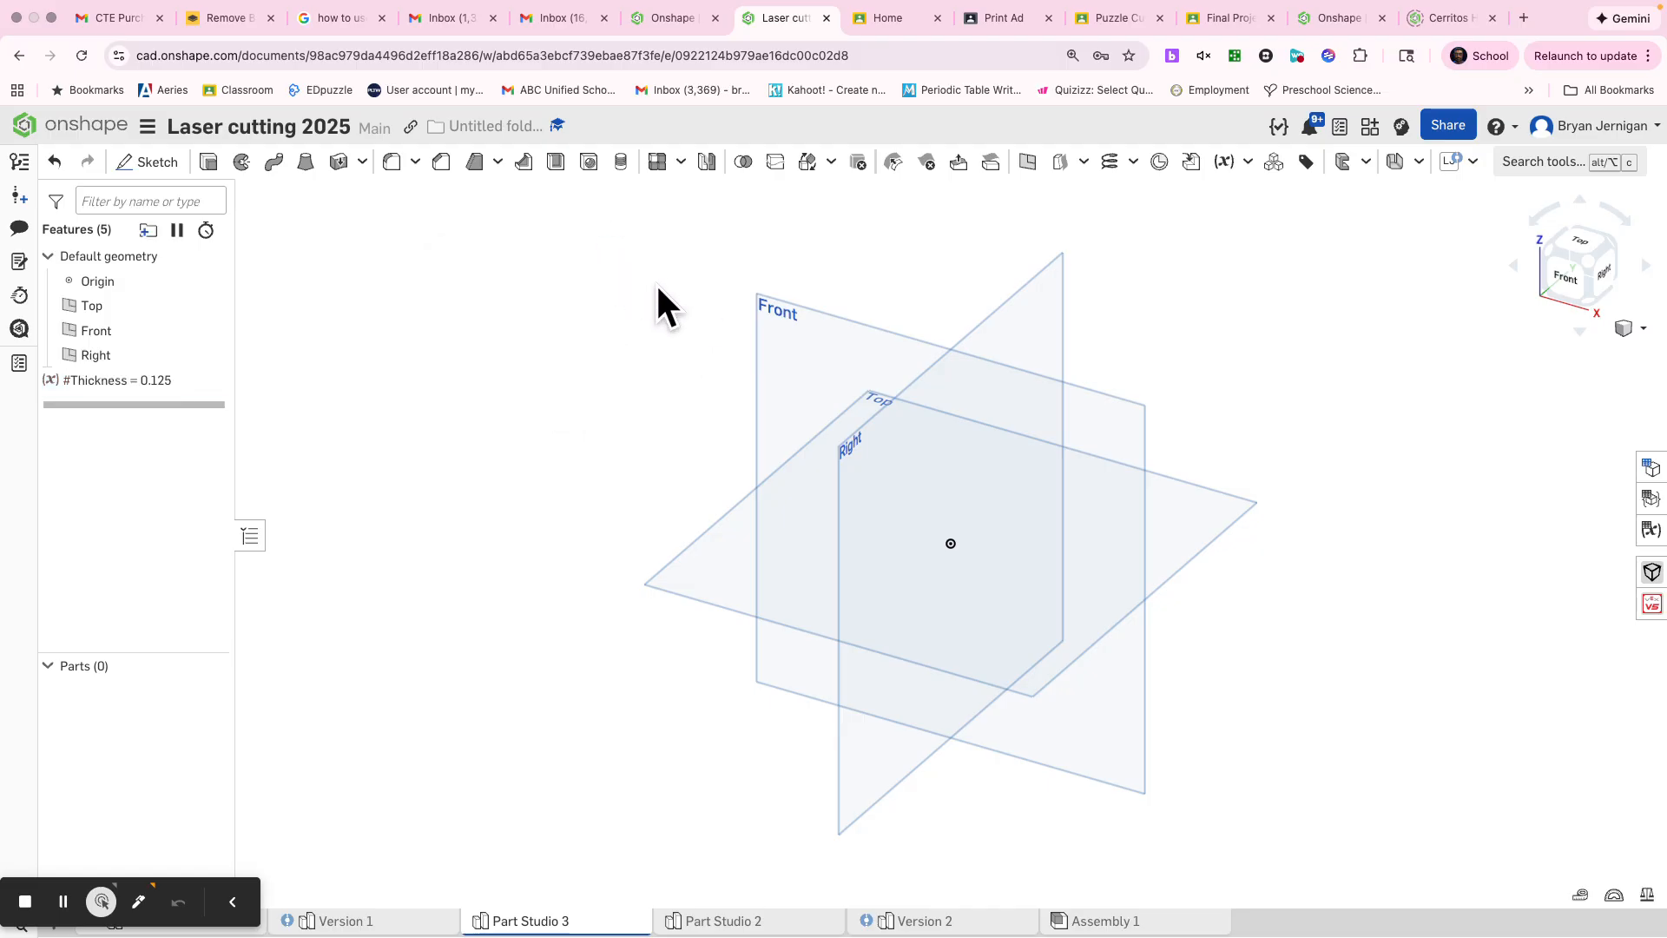
right_click(840, 350)
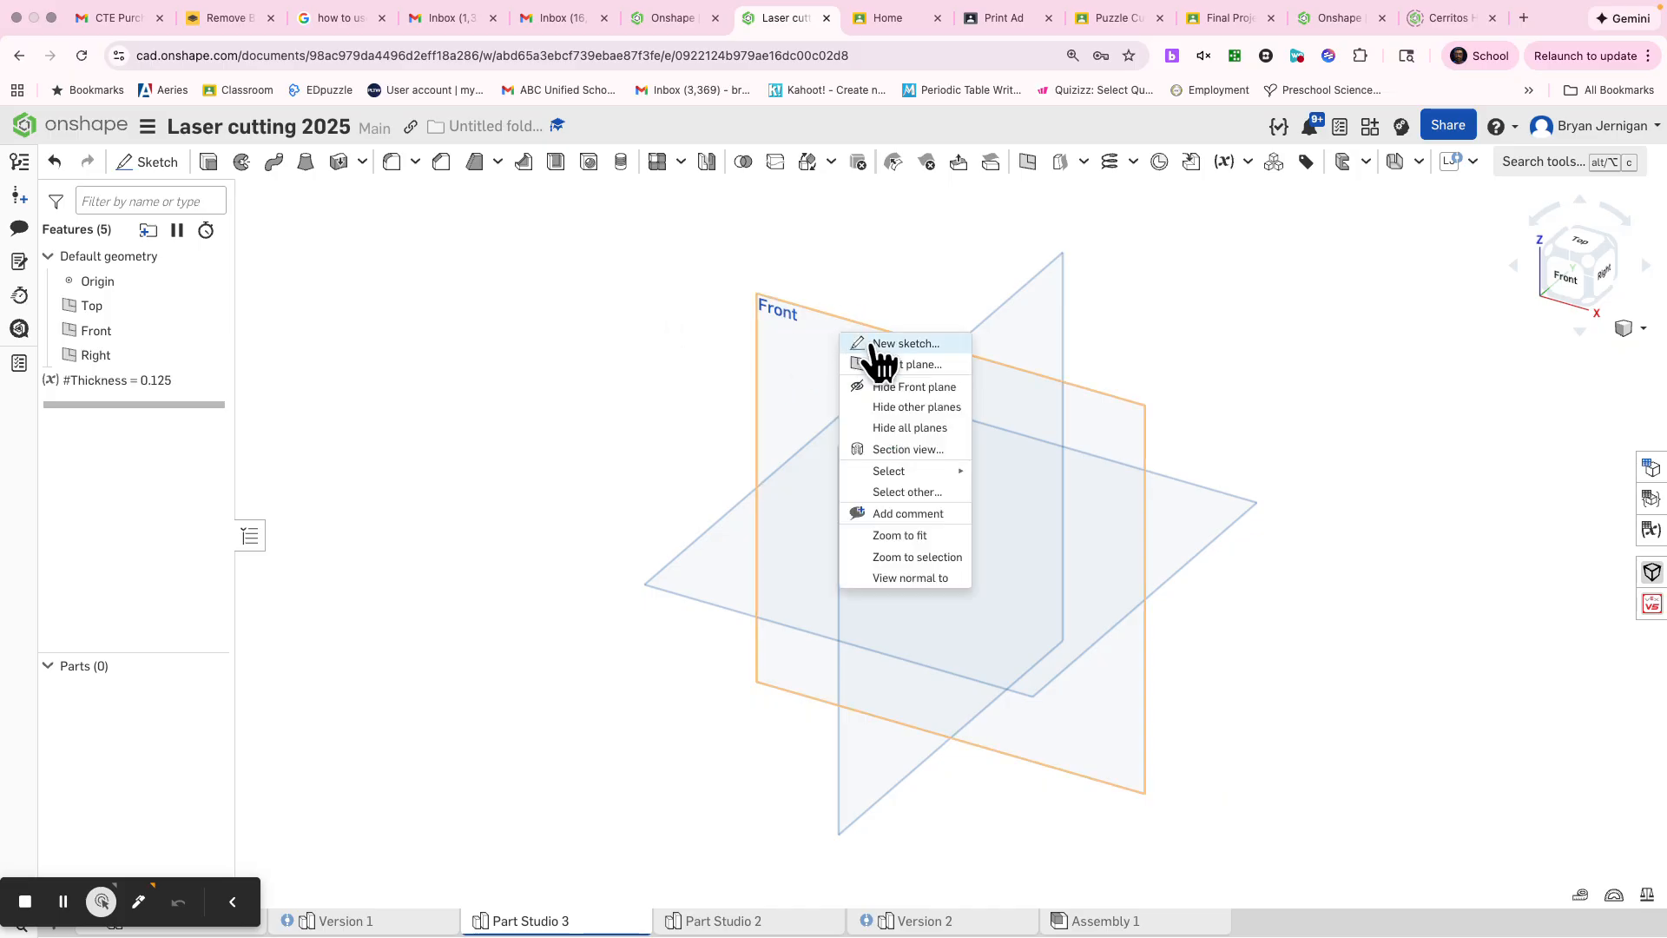
click(883, 344)
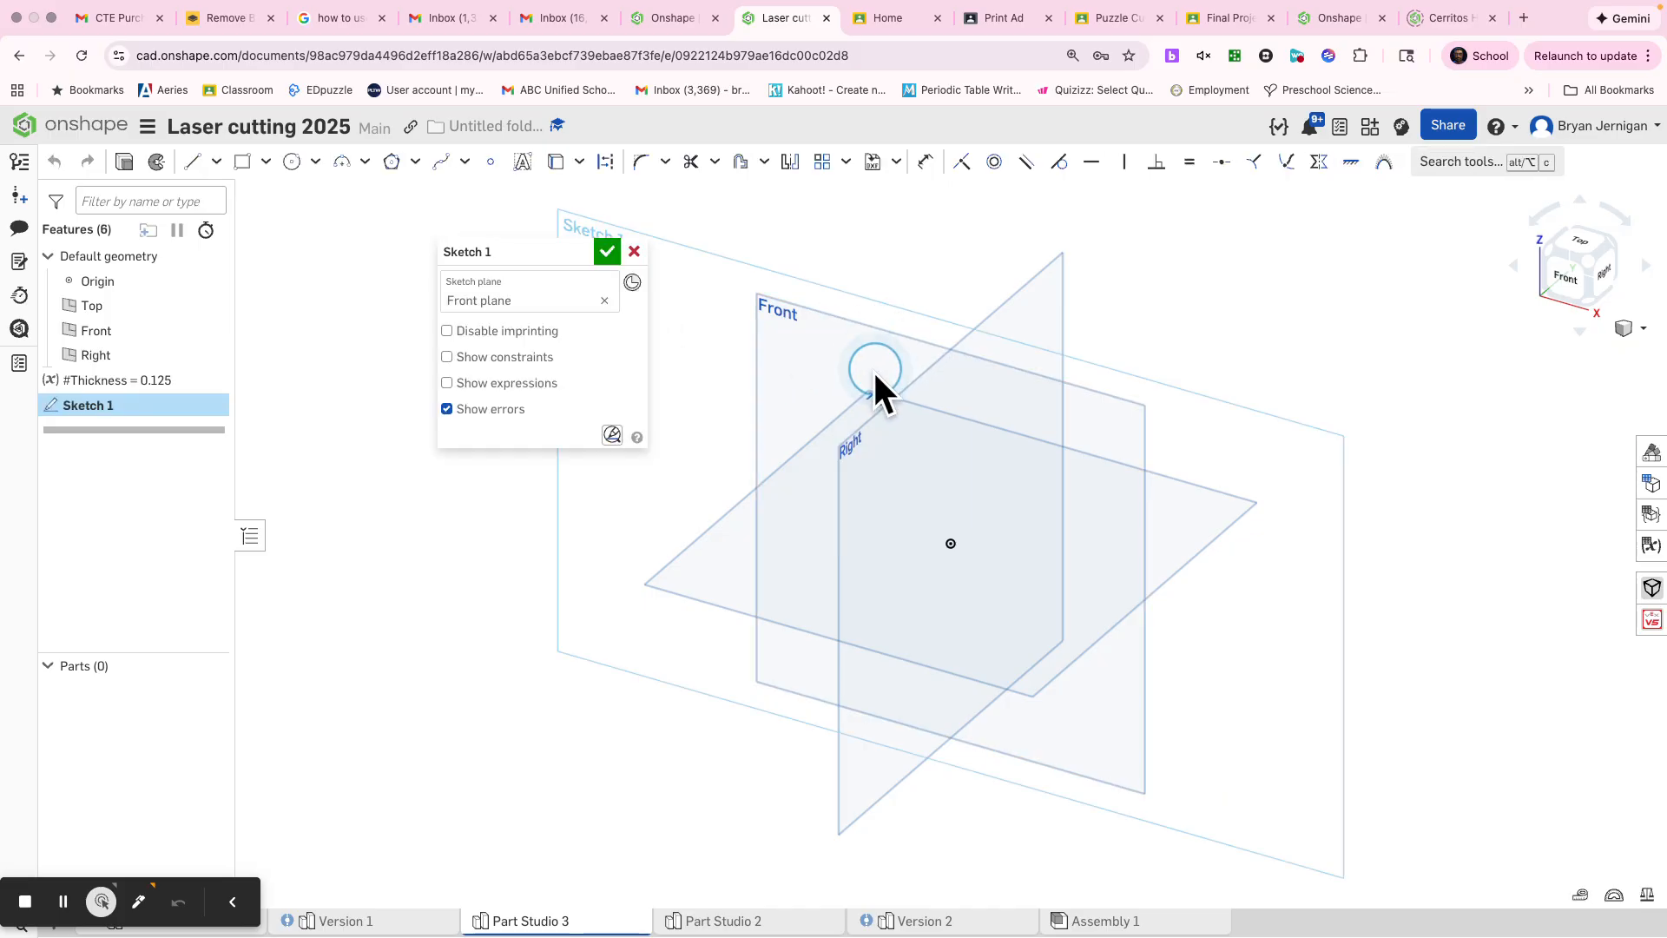
click(634, 253)
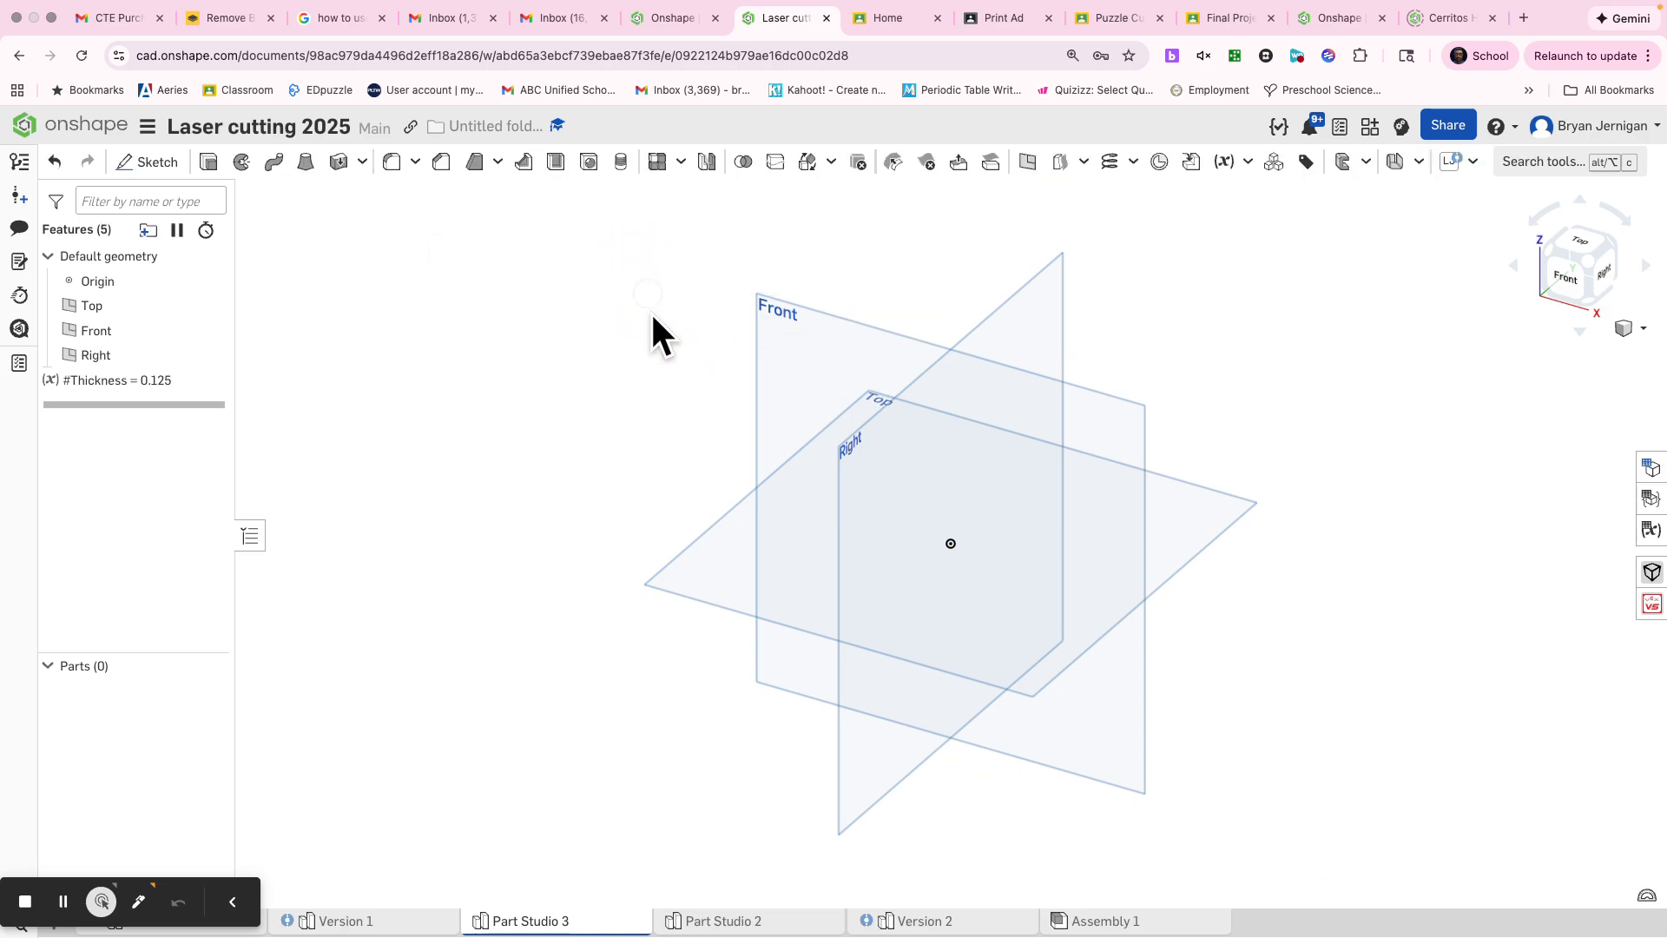
Step: Start a sketch on the Top plane and draw a center-point rectangle at the origin, about 2.44 by 2.45 in
right_click(675, 581)
click(709, 591)
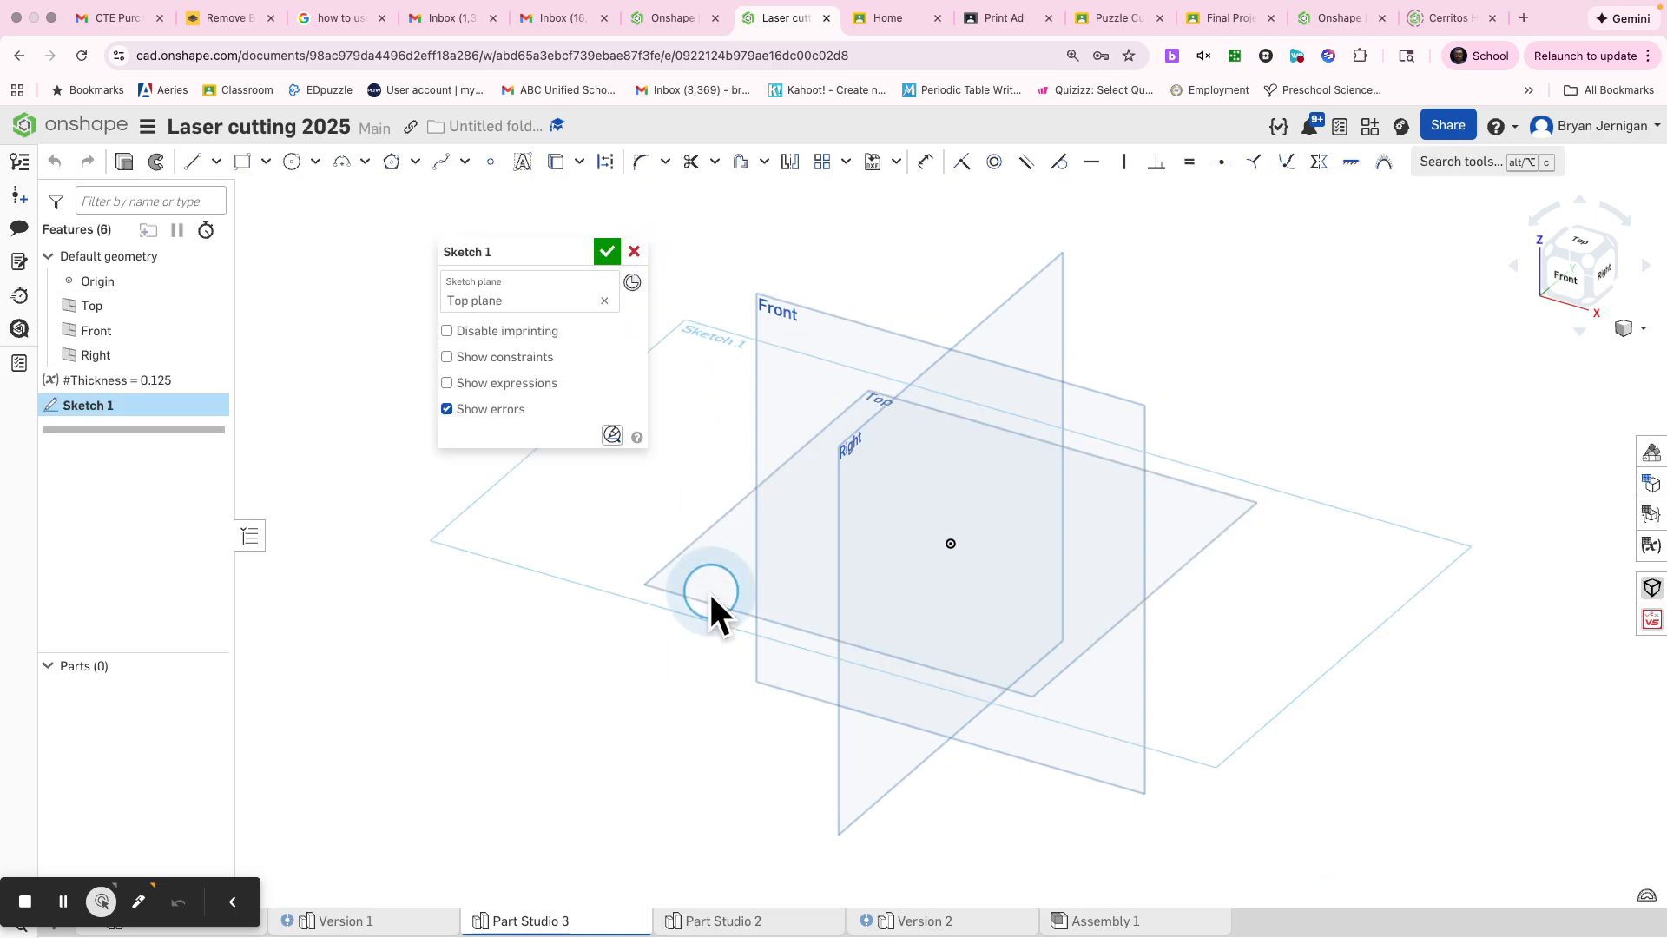
key(n)
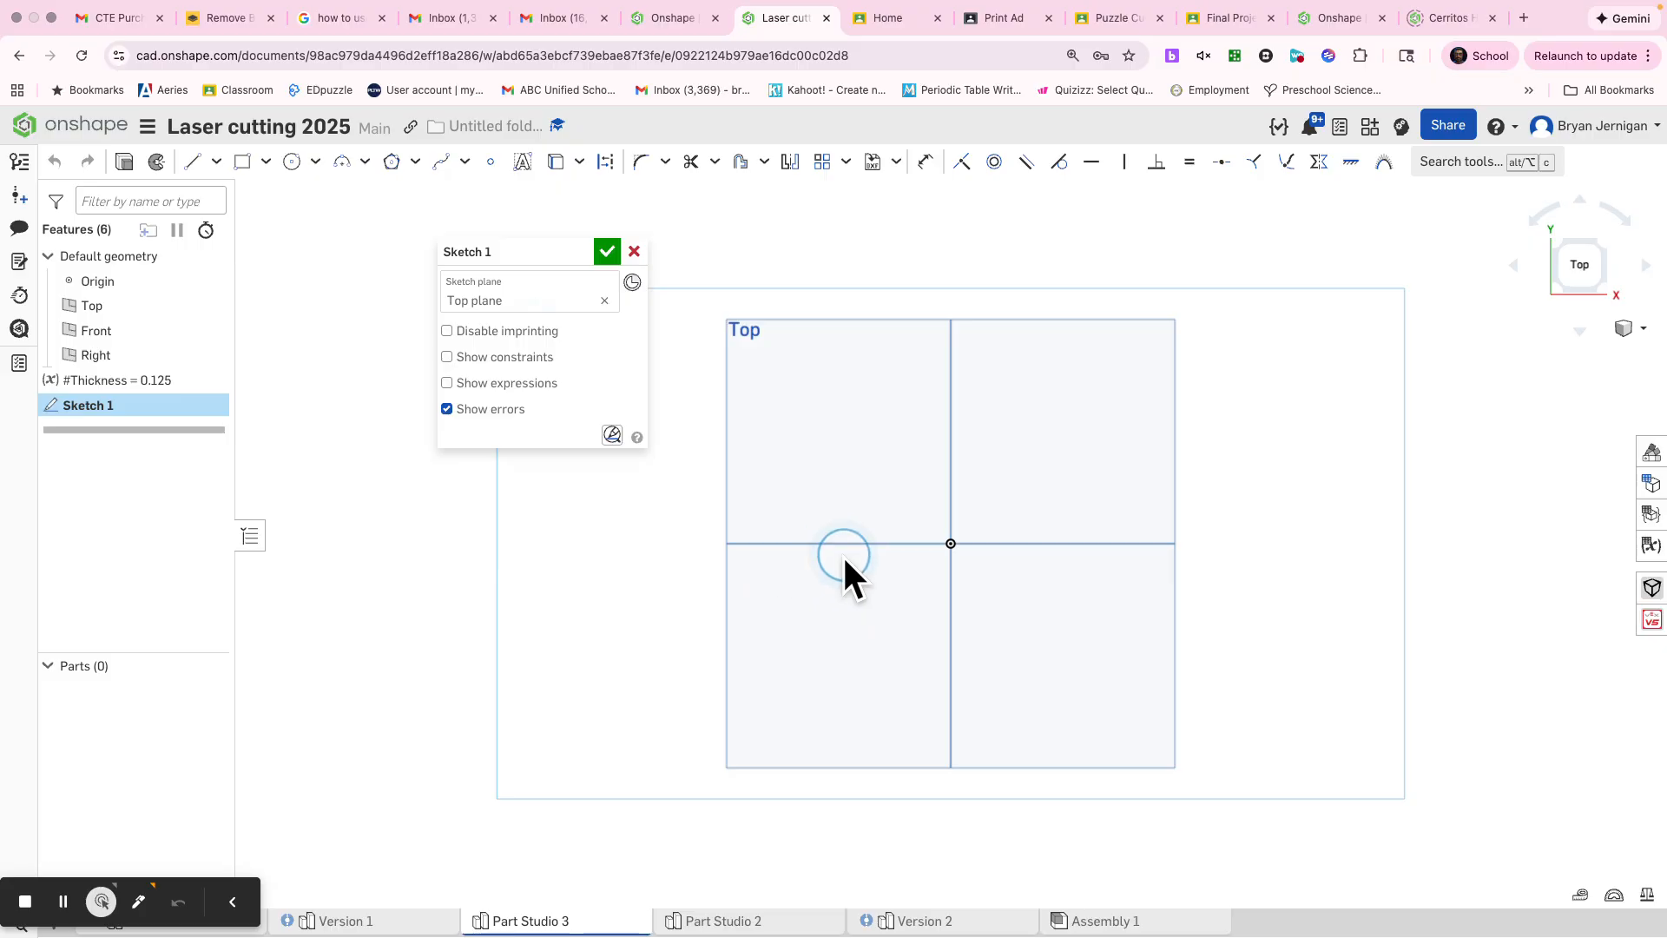
key(s)
click(785, 620)
click(951, 543)
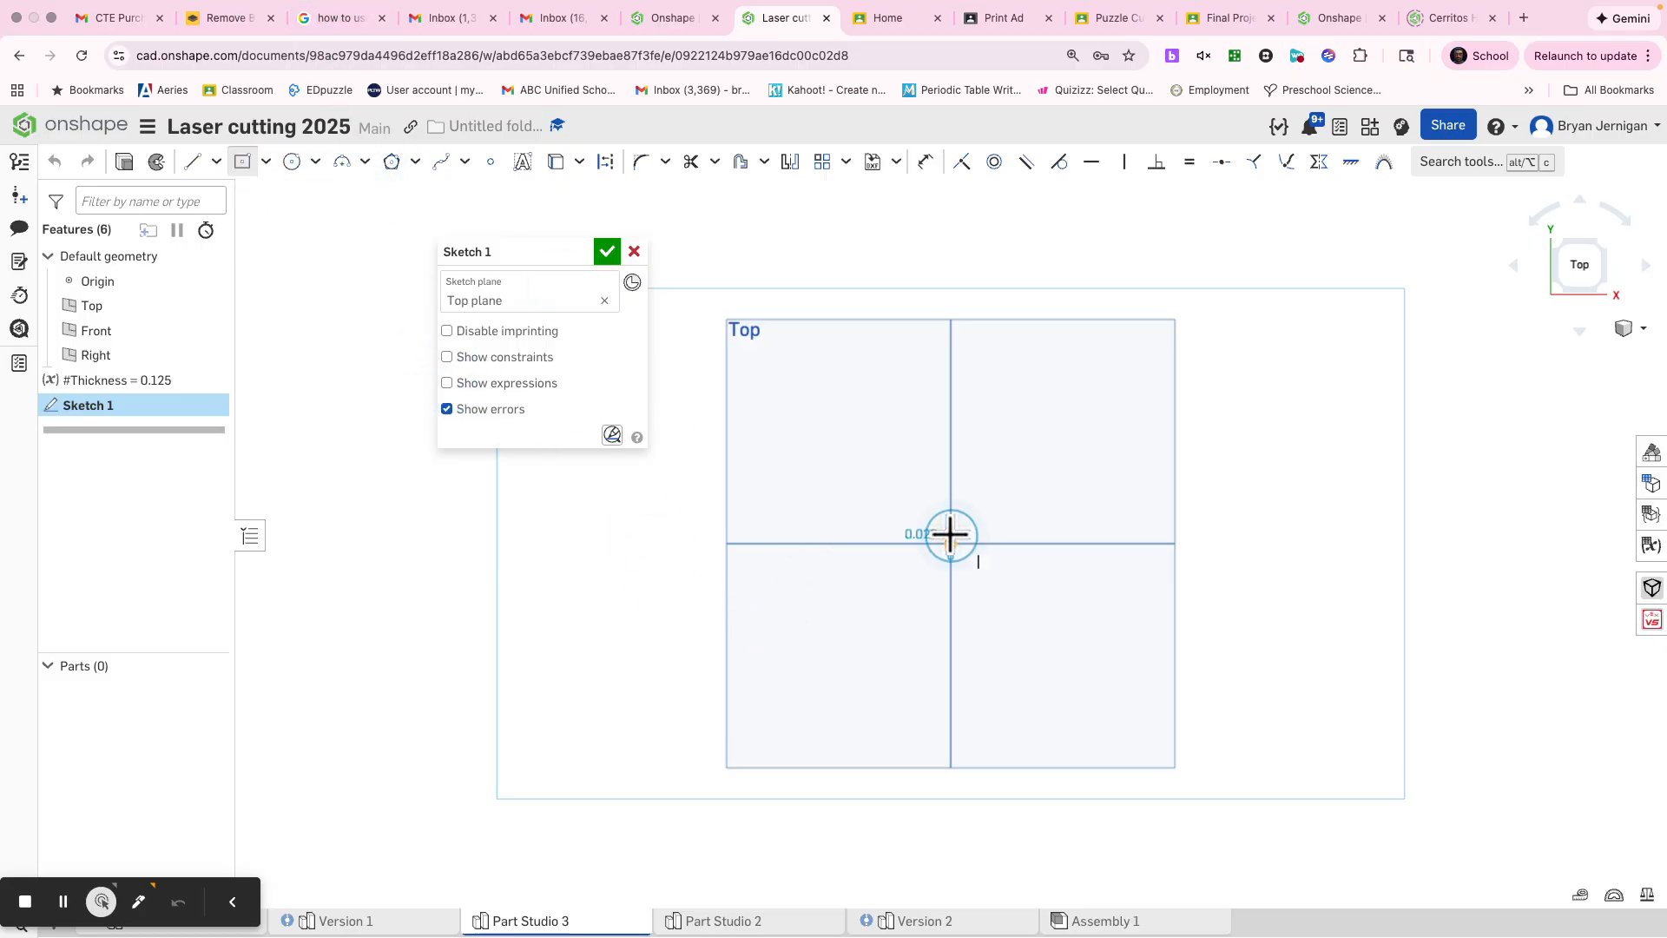
click(859, 444)
Step: Set the rectangle's width and height to 5 in each and finish the sketch
text(5)
key(Return)
text(5)
key(Return)
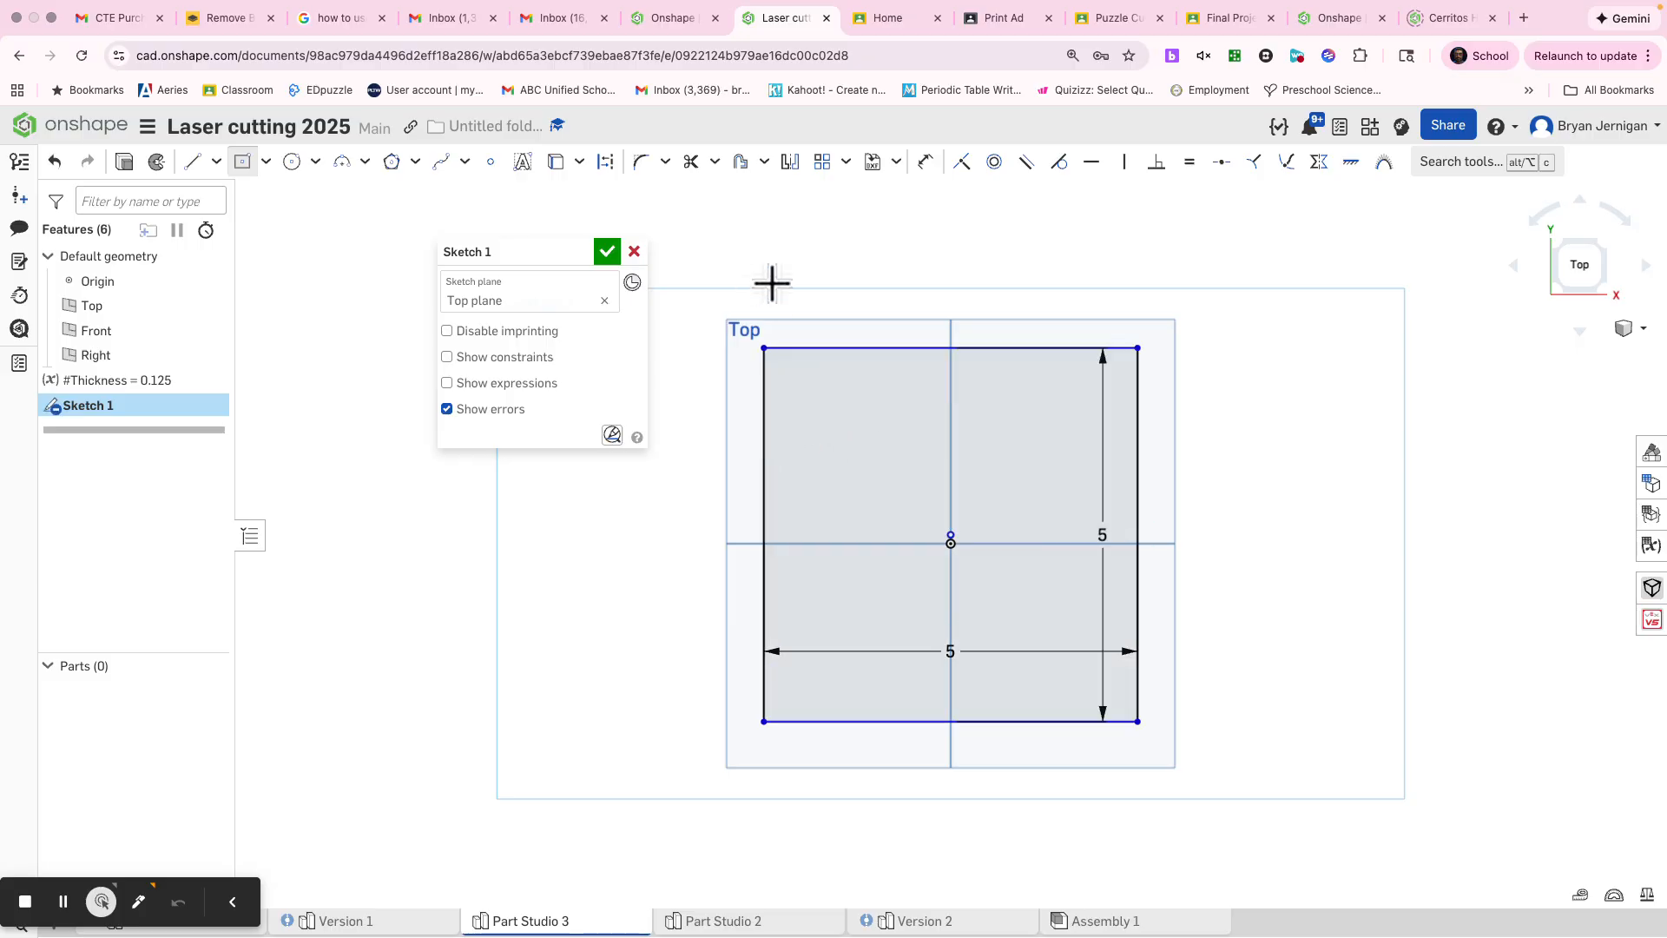
click(591, 252)
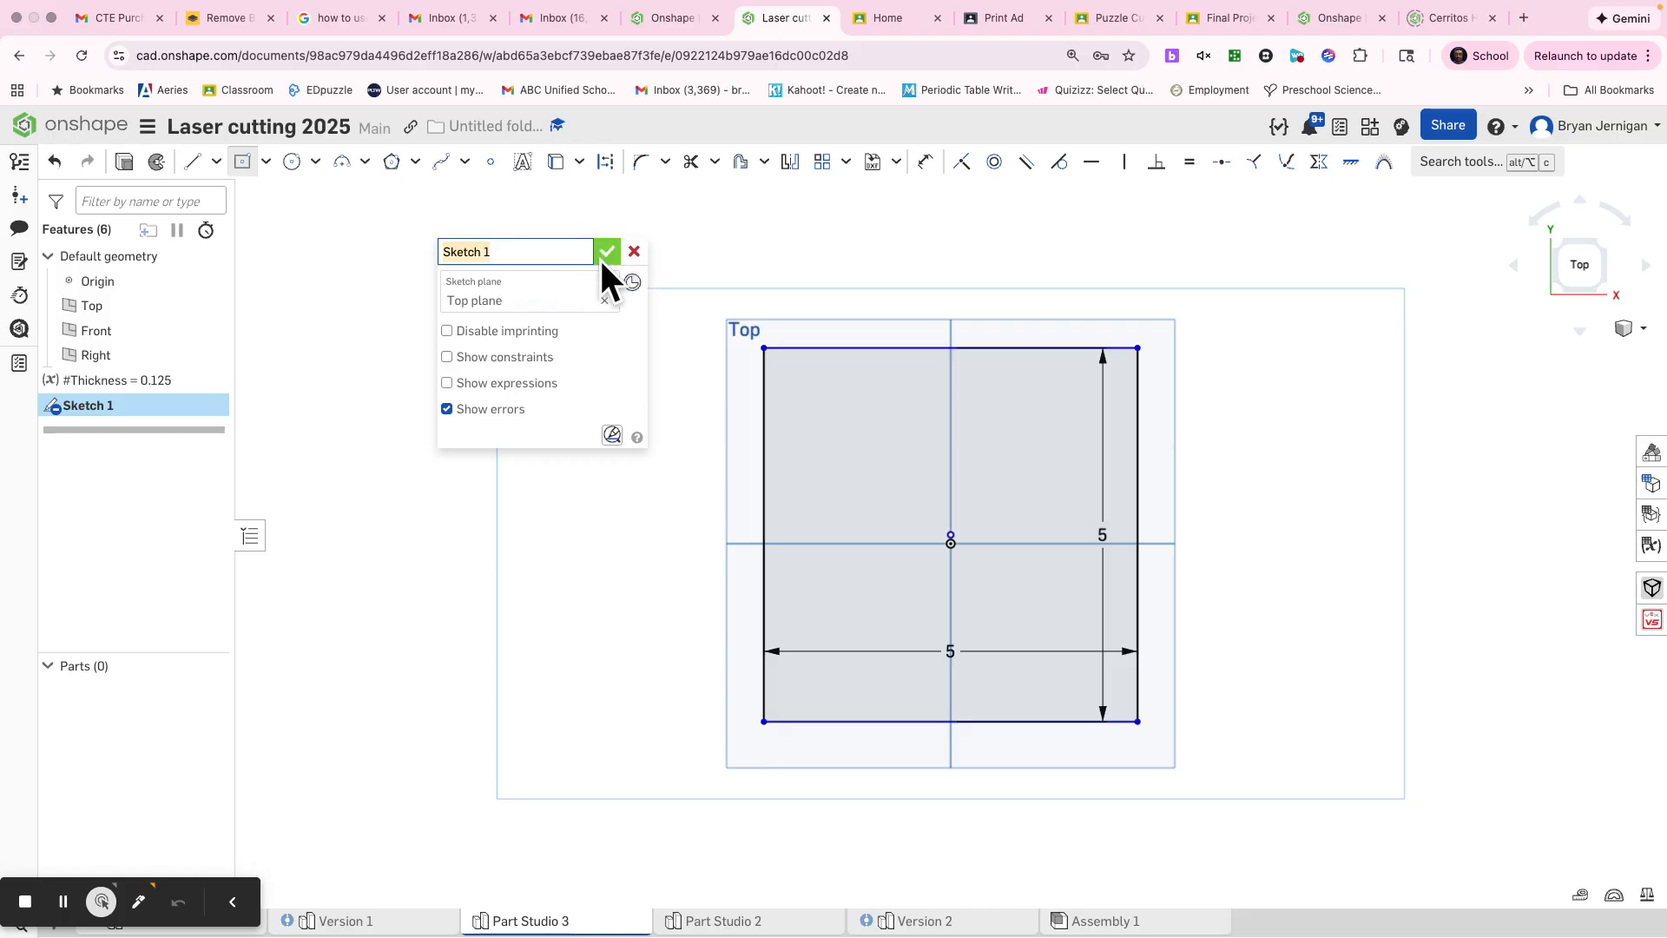
click(606, 254)
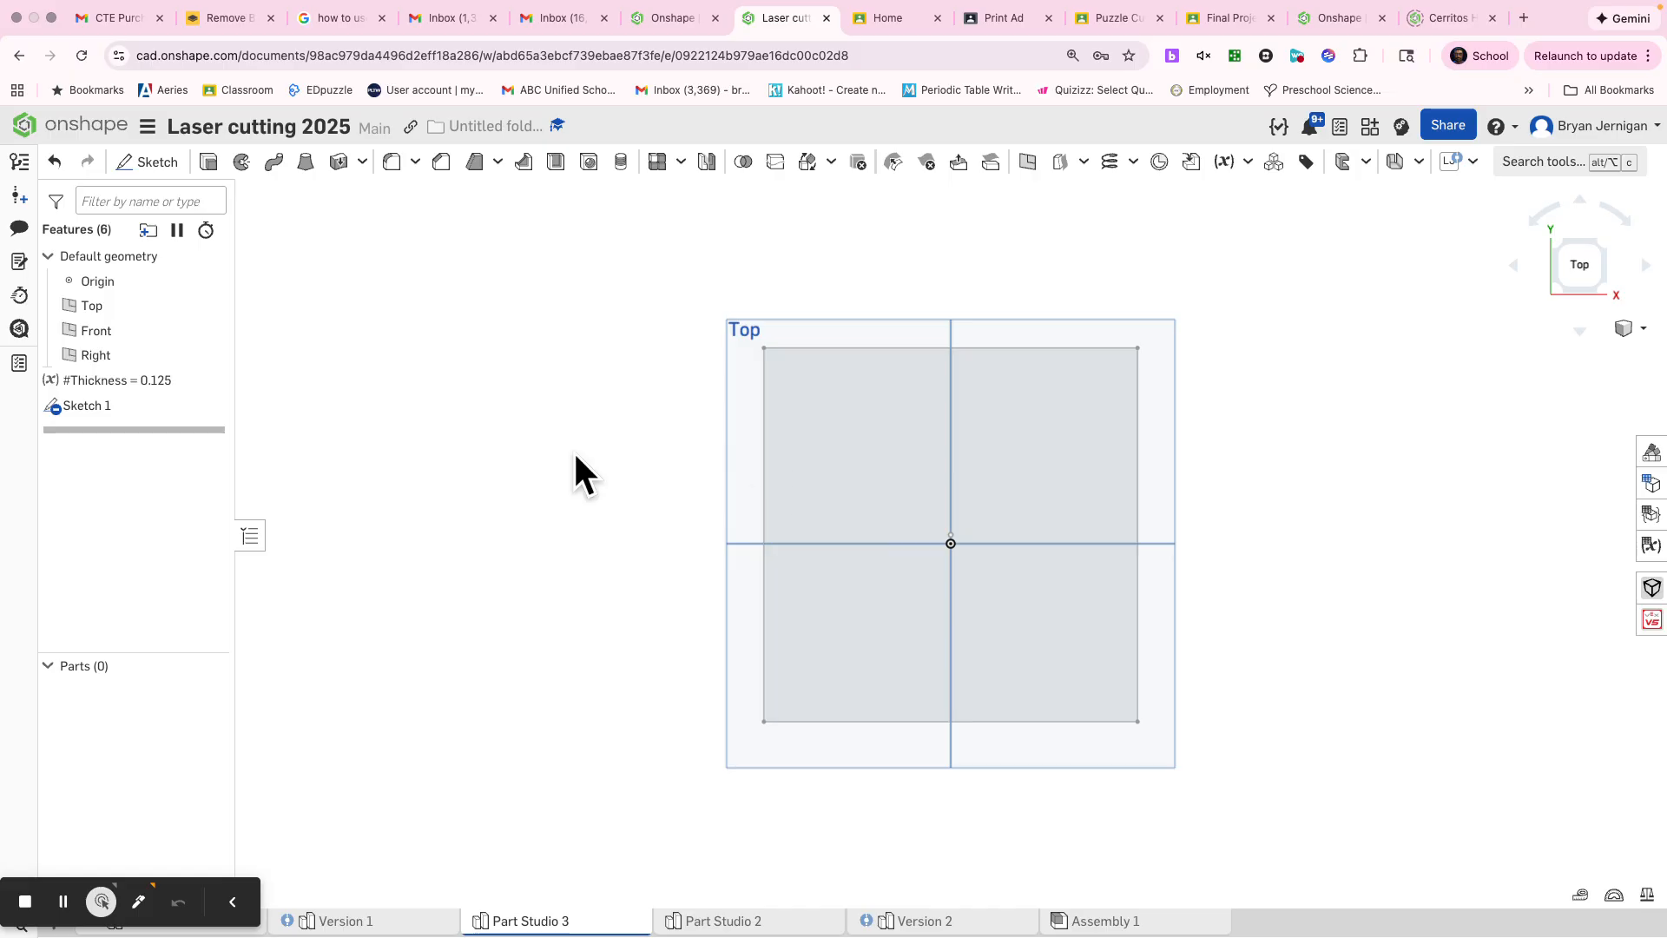
key(s)
click(632, 435)
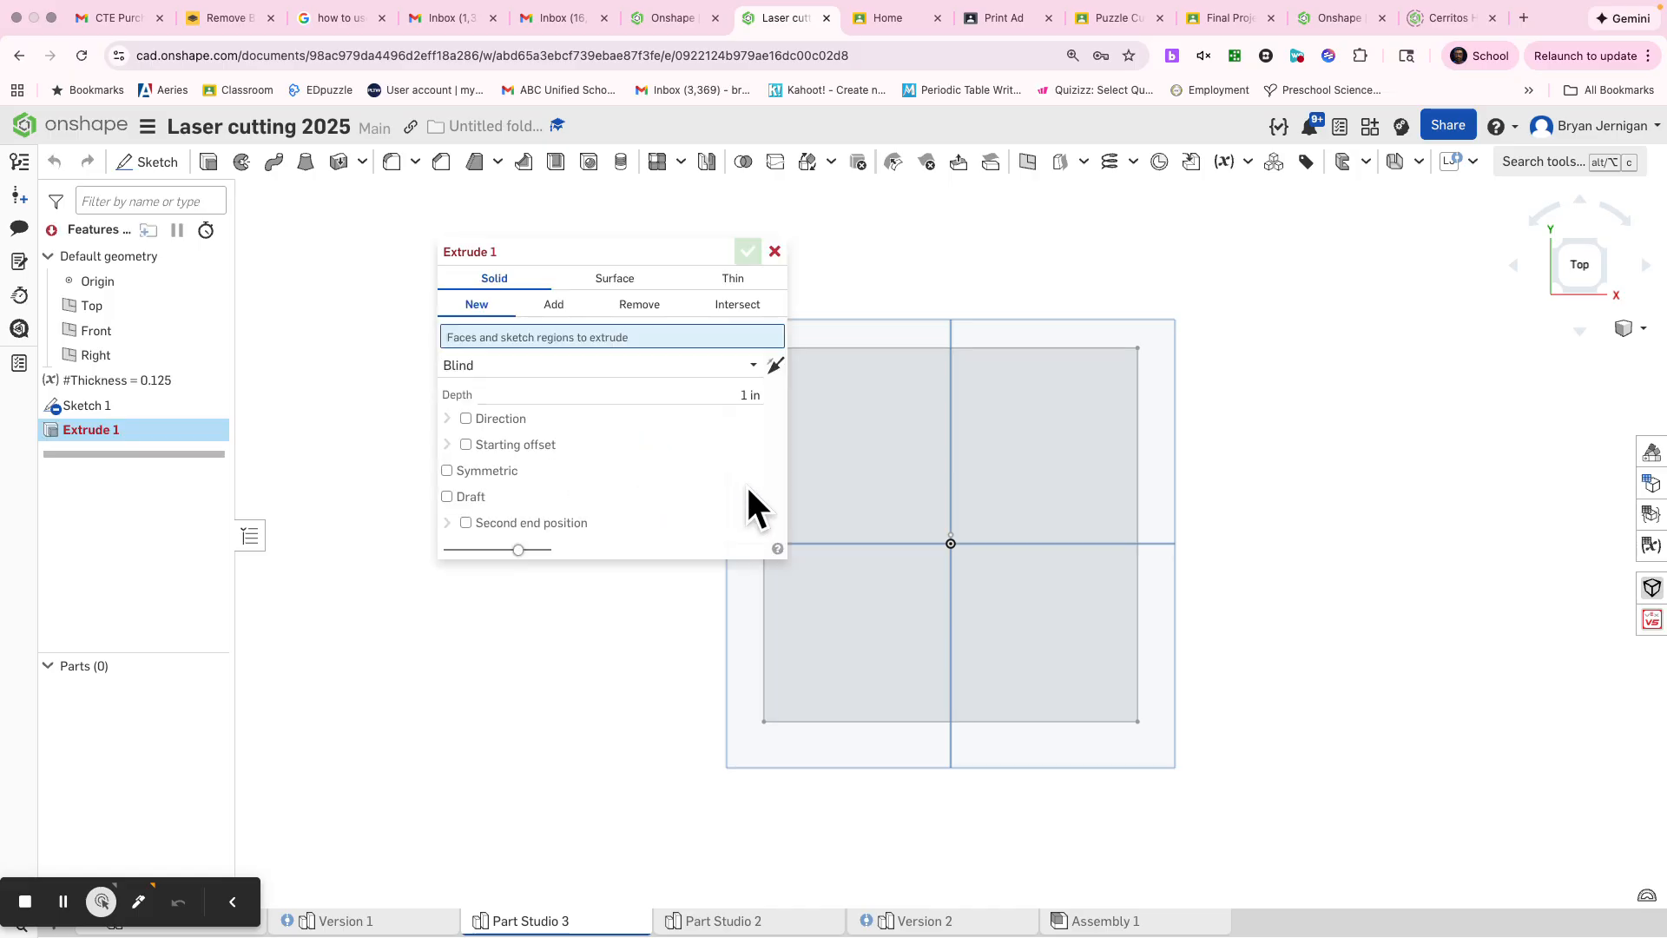
click(879, 502)
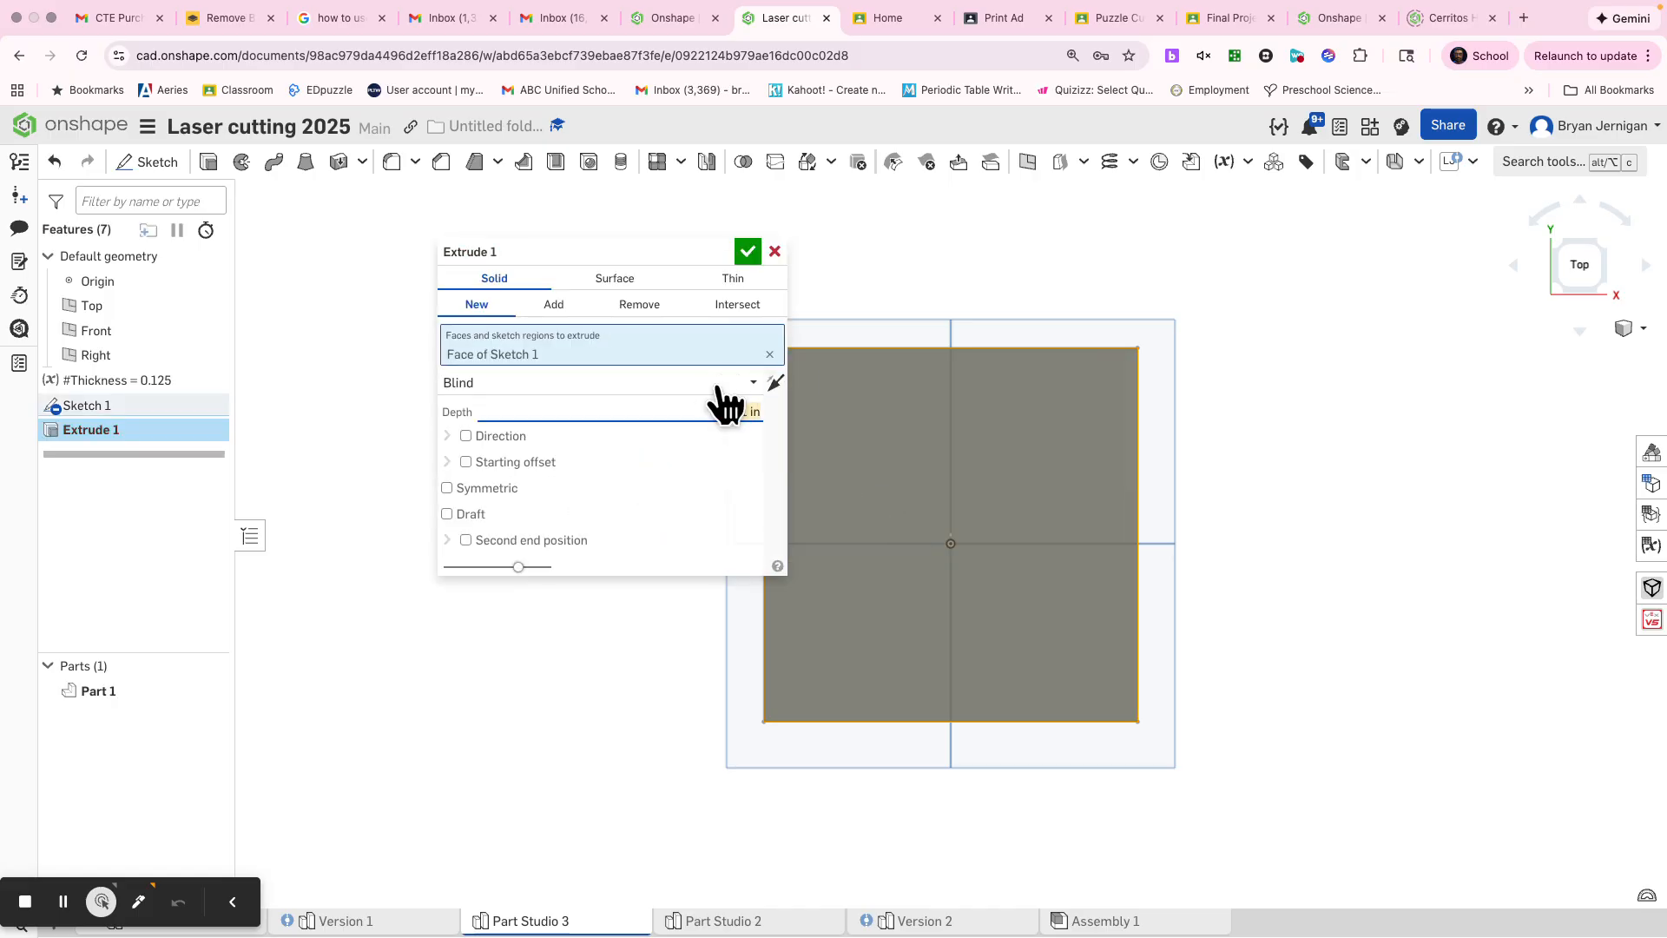
text(5)
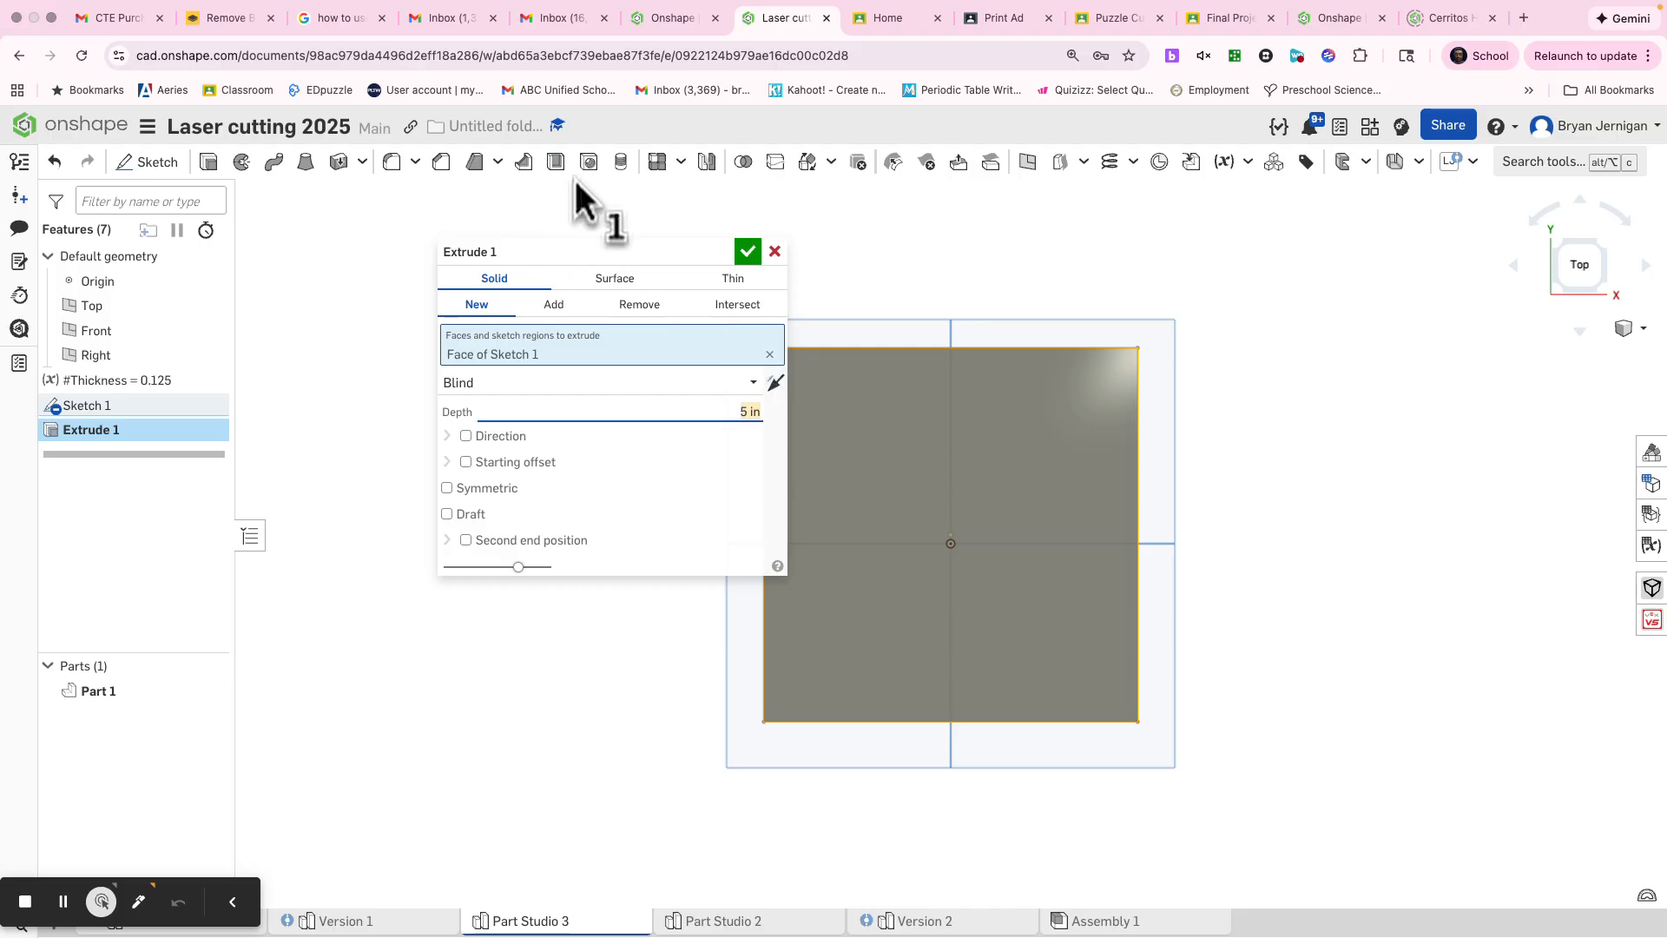
click(773, 251)
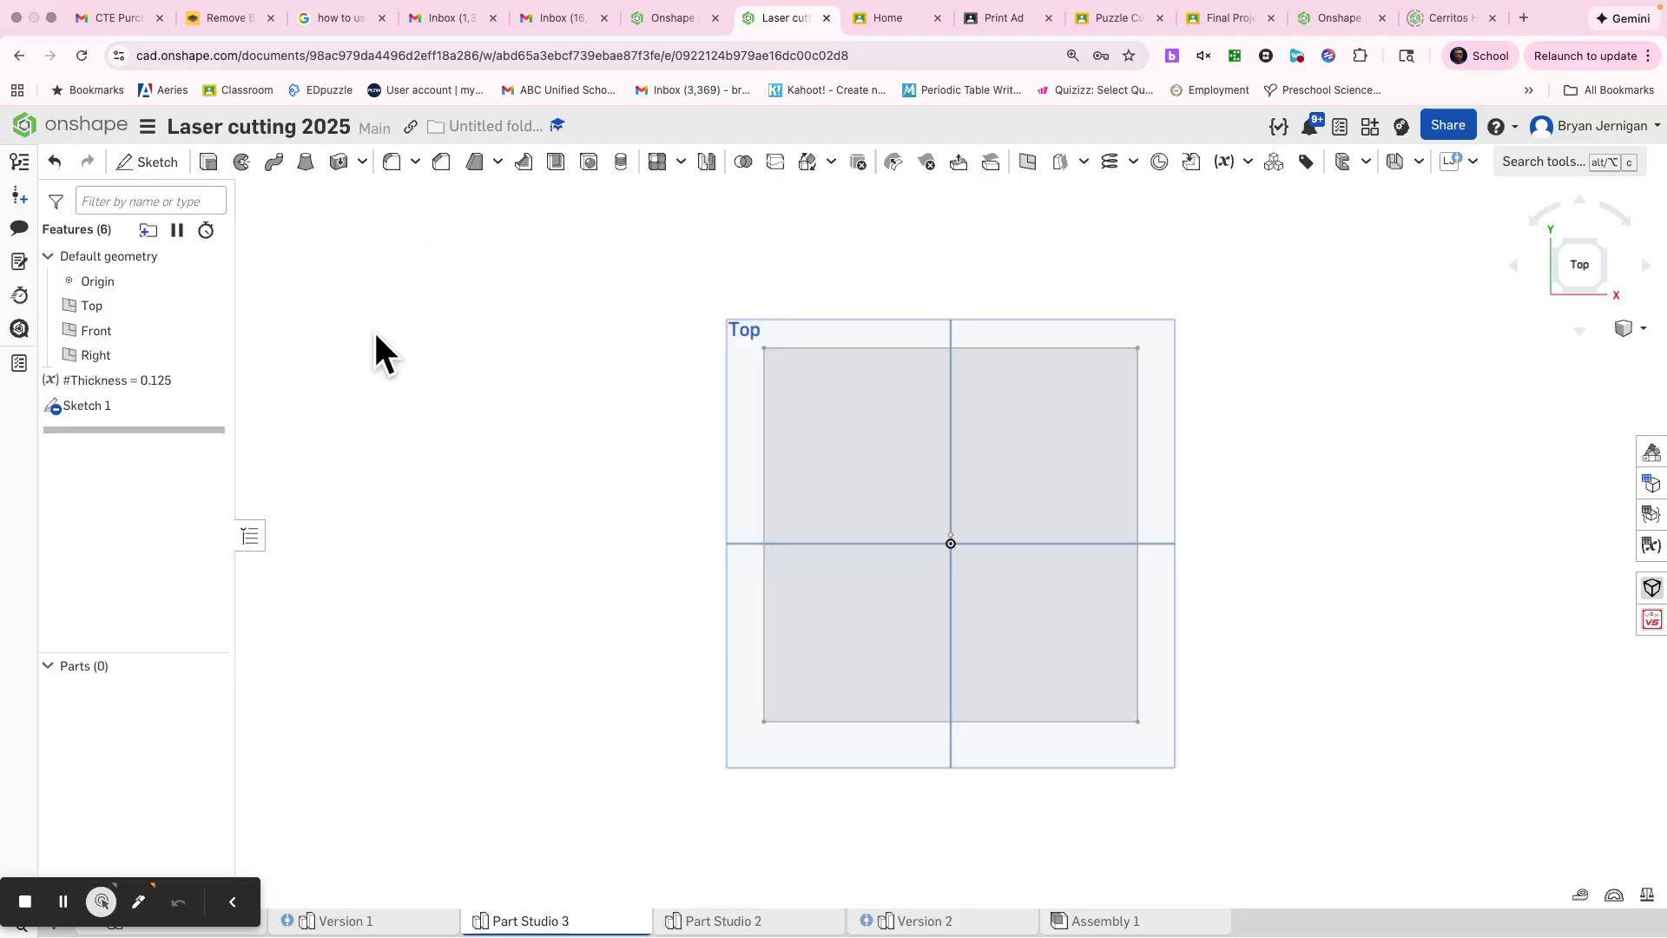
Step: Extrude the square sketch region 5 in as a new solid and hide the default planes
key(s)
click(434, 320)
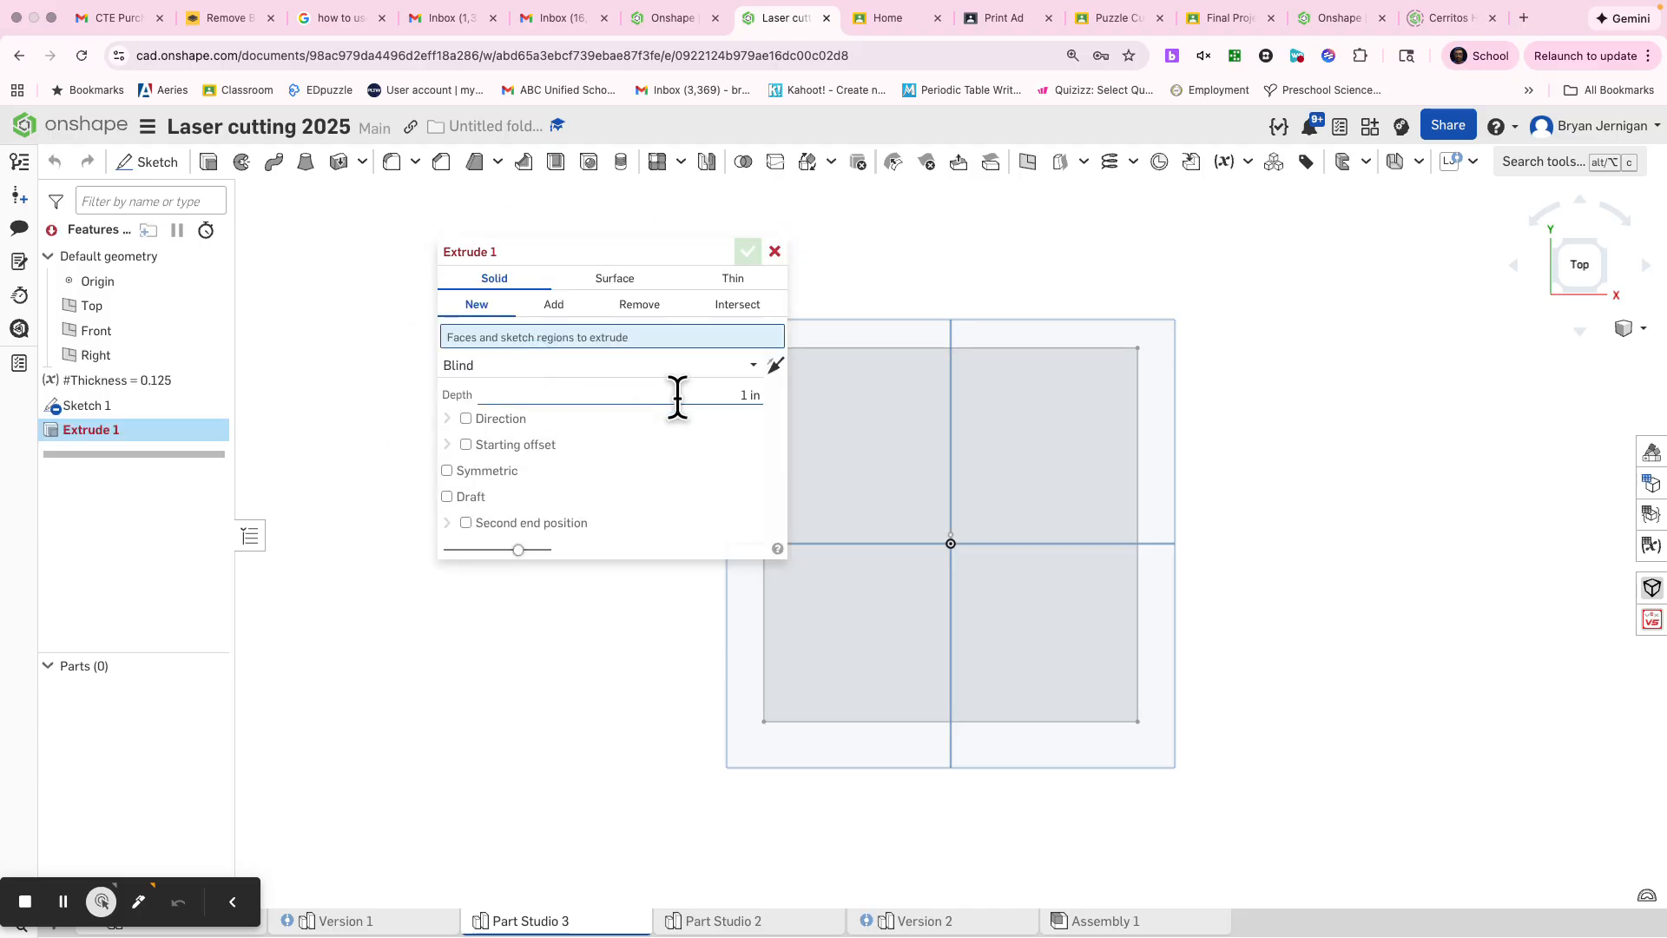
click(841, 476)
text(5)
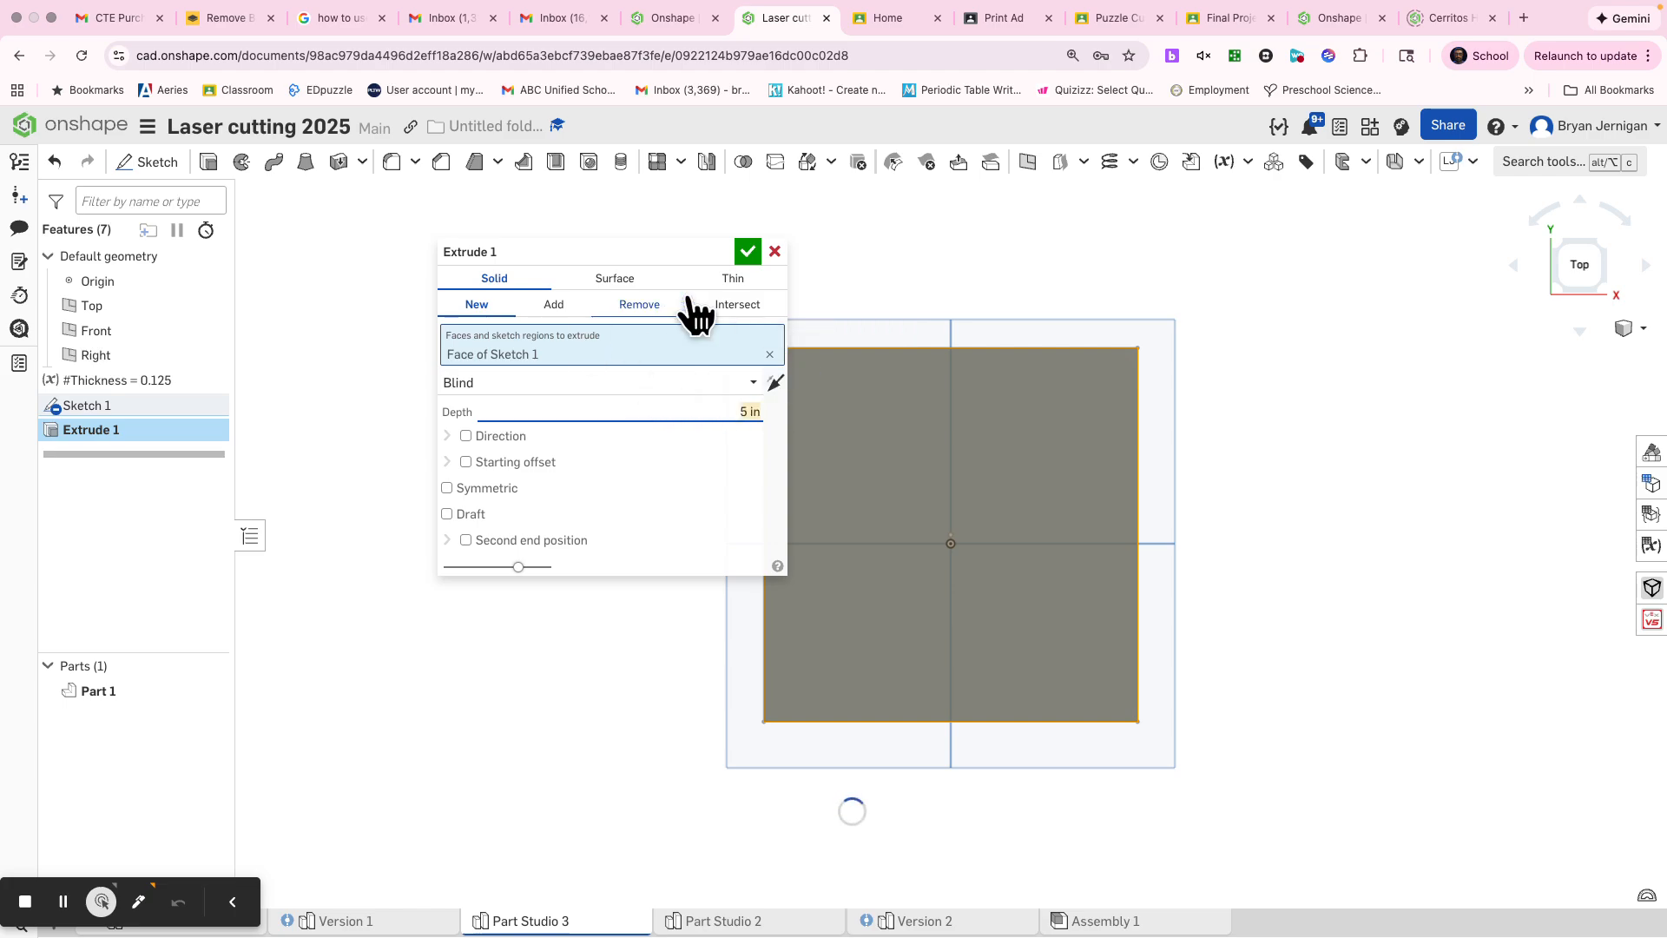
click(746, 252)
right_drag(747, 298, 833, 434)
middle_drag(901, 481, 860, 310)
right_drag(860, 310, 900, 347)
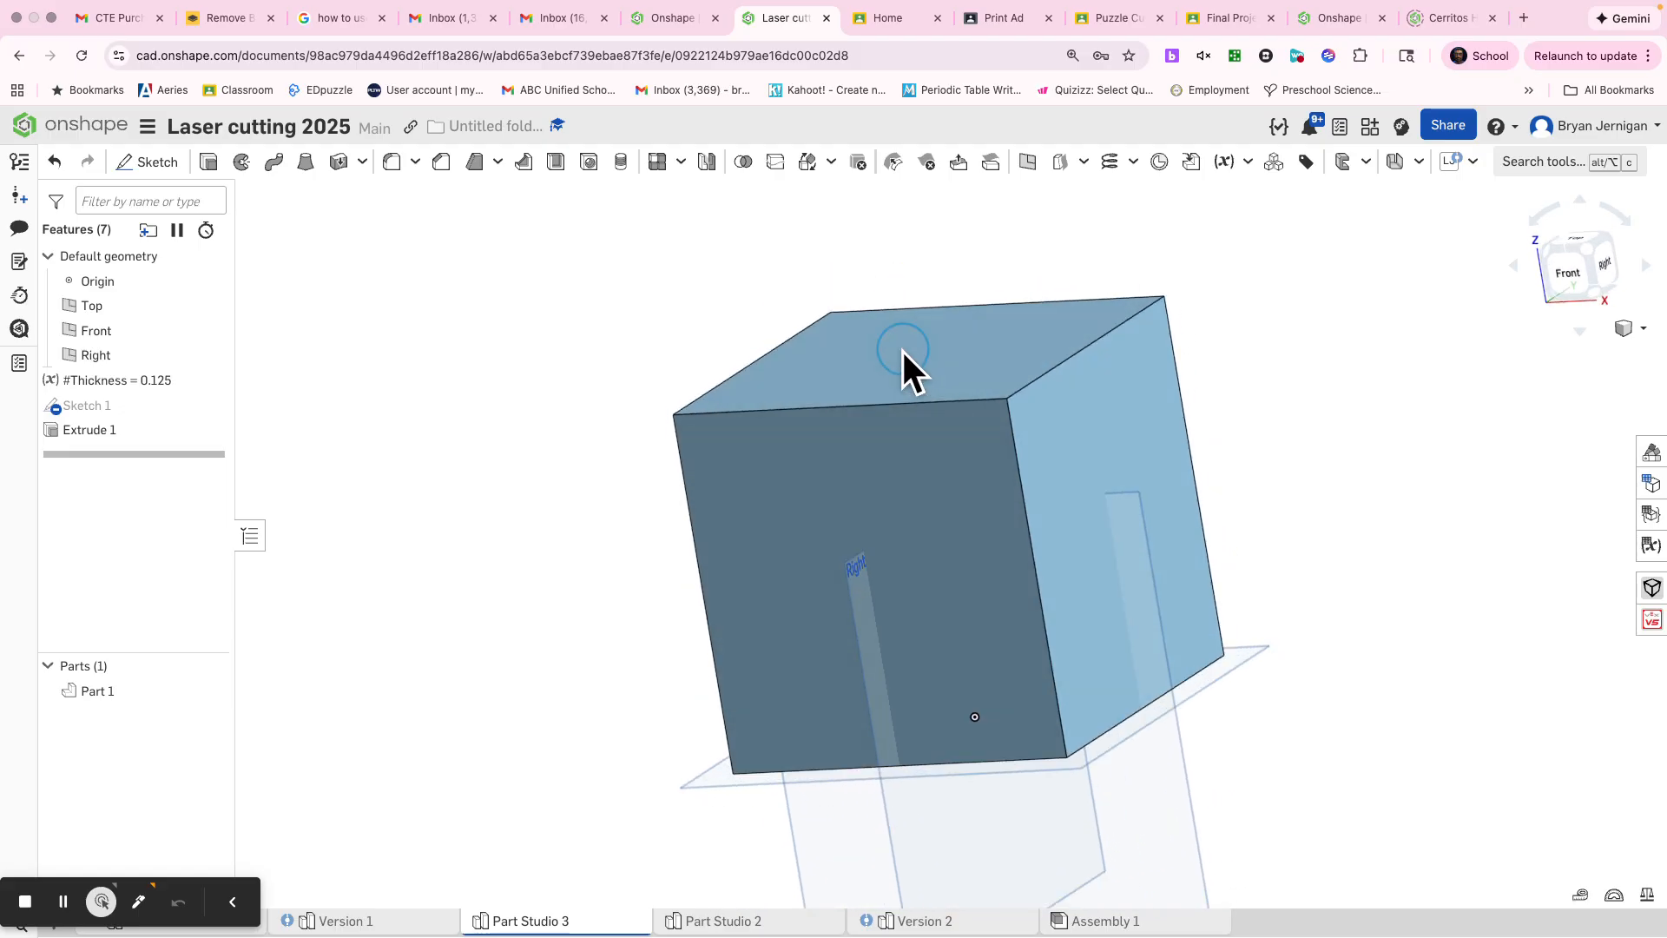
key(p)
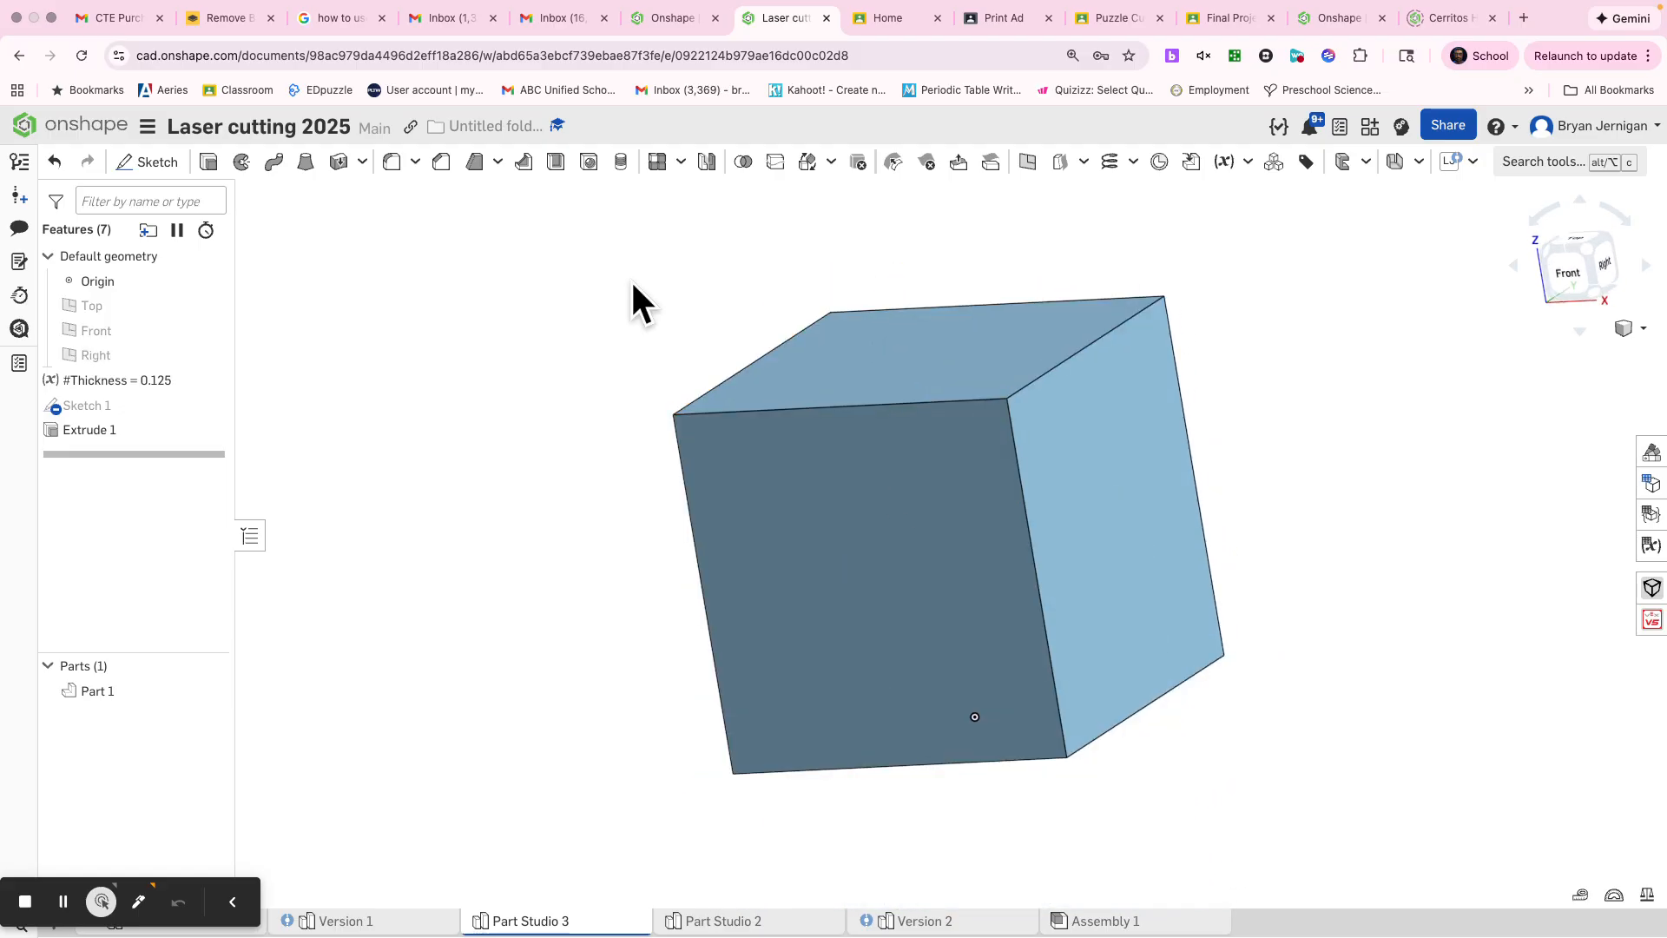
Step: Thicken the cube's front and back faces inward as new parts, with Thickness 1 set to the #Thickness variable
key(s)
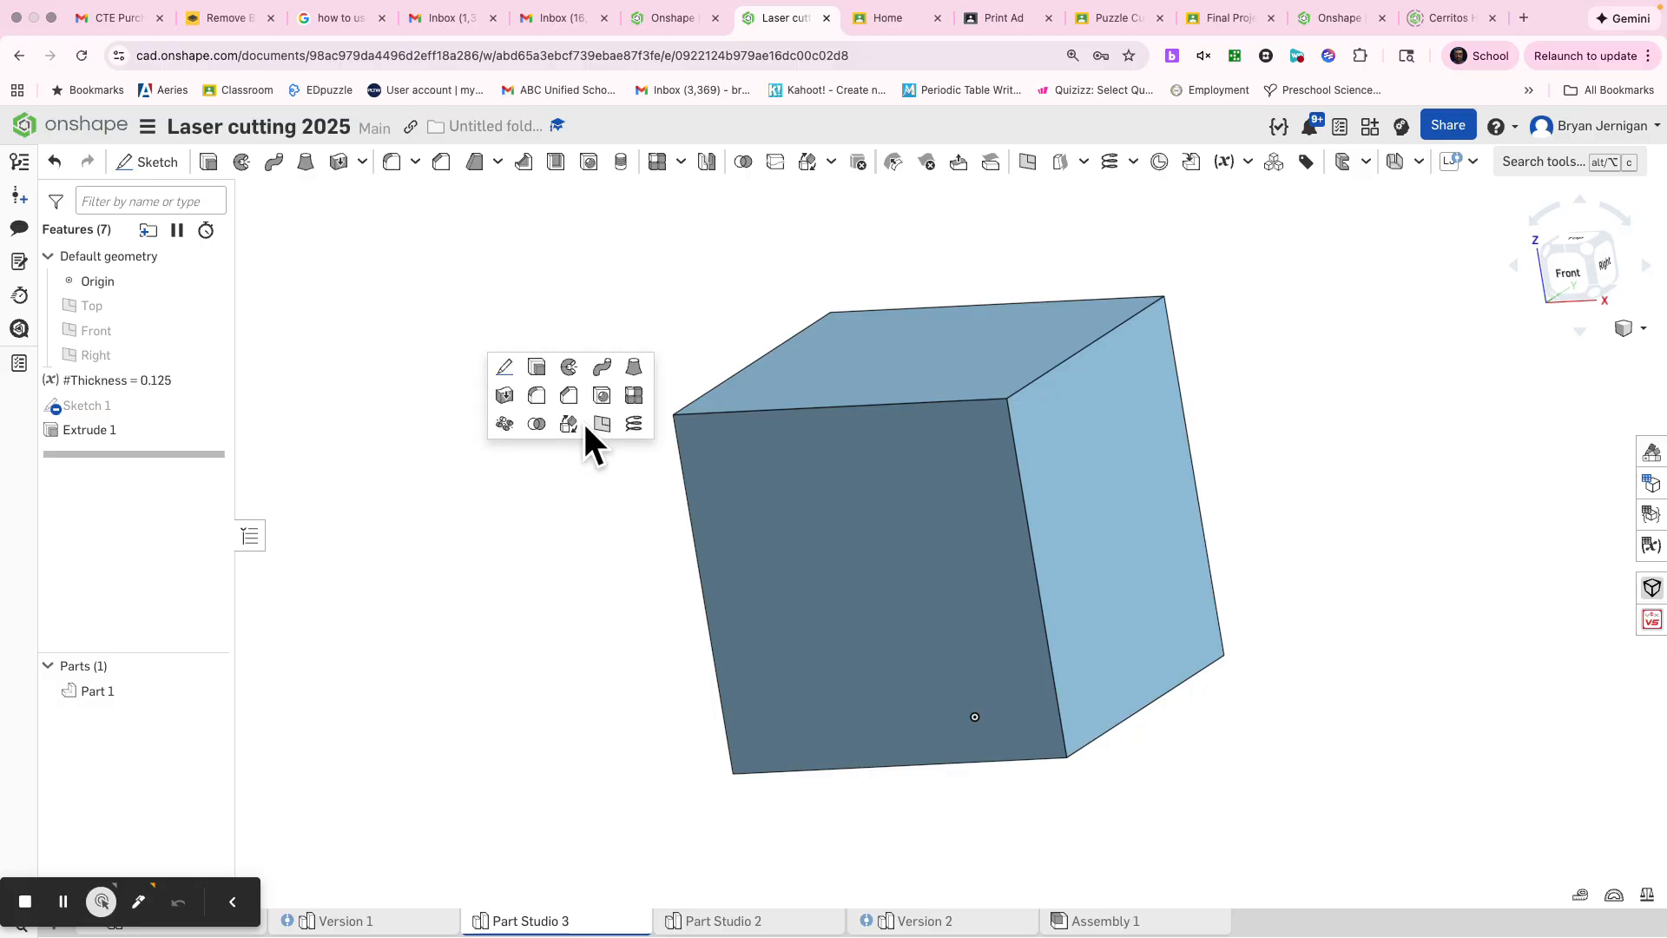
click(508, 395)
click(815, 580)
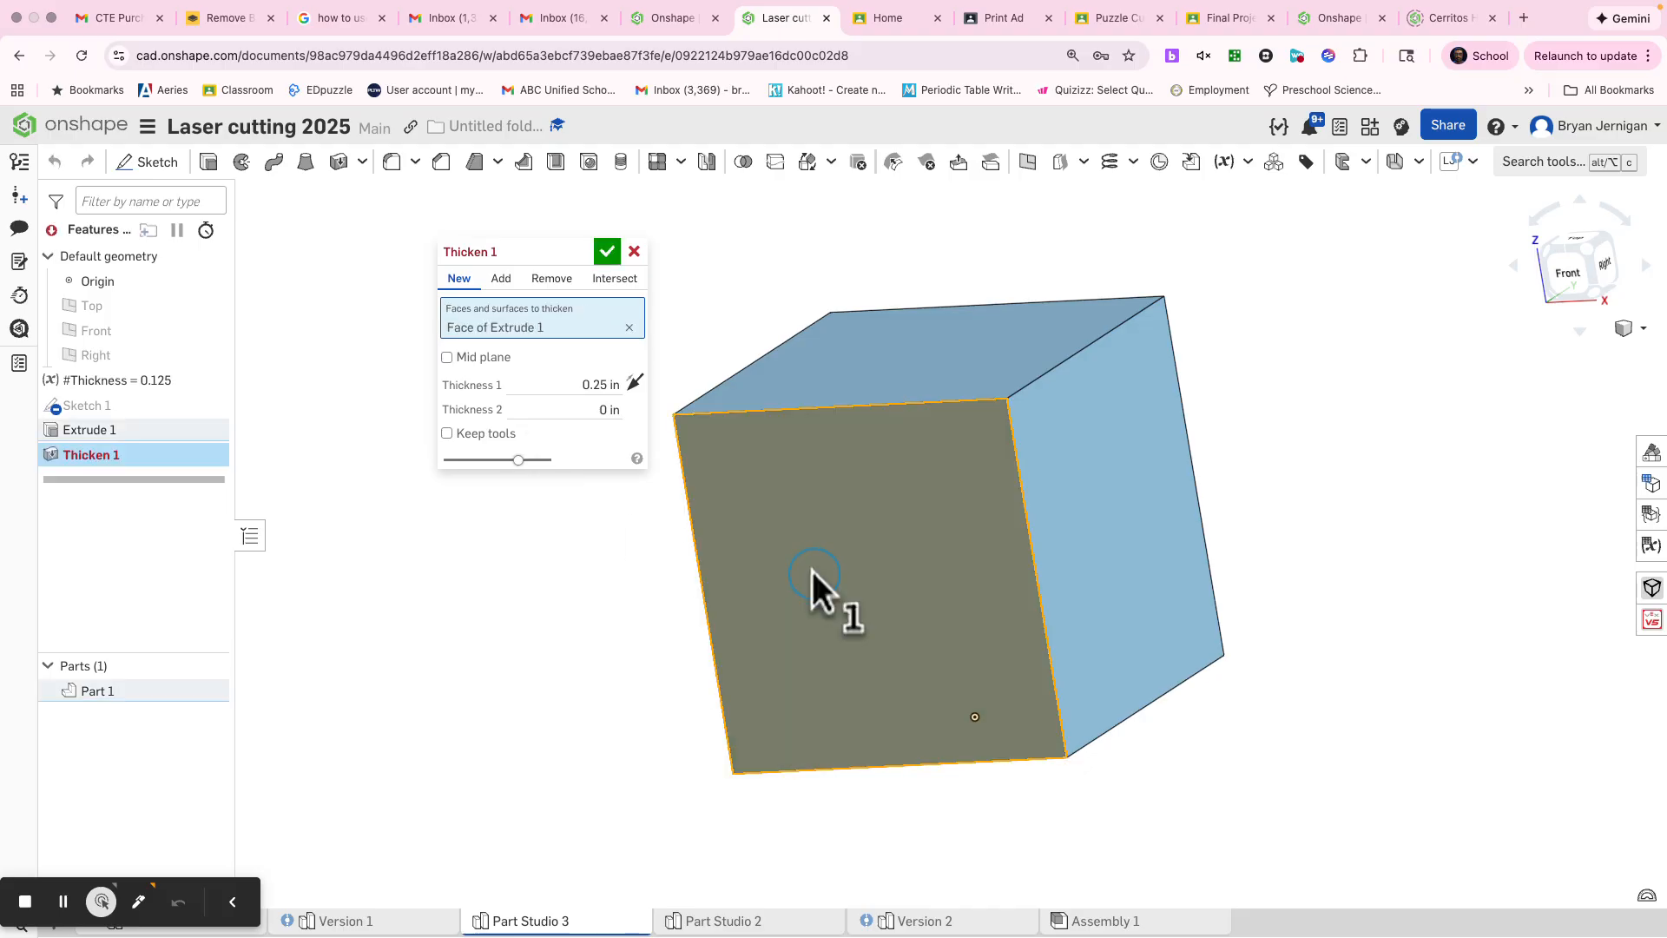
right_drag(1224, 556, 1164, 584)
click(1250, 473)
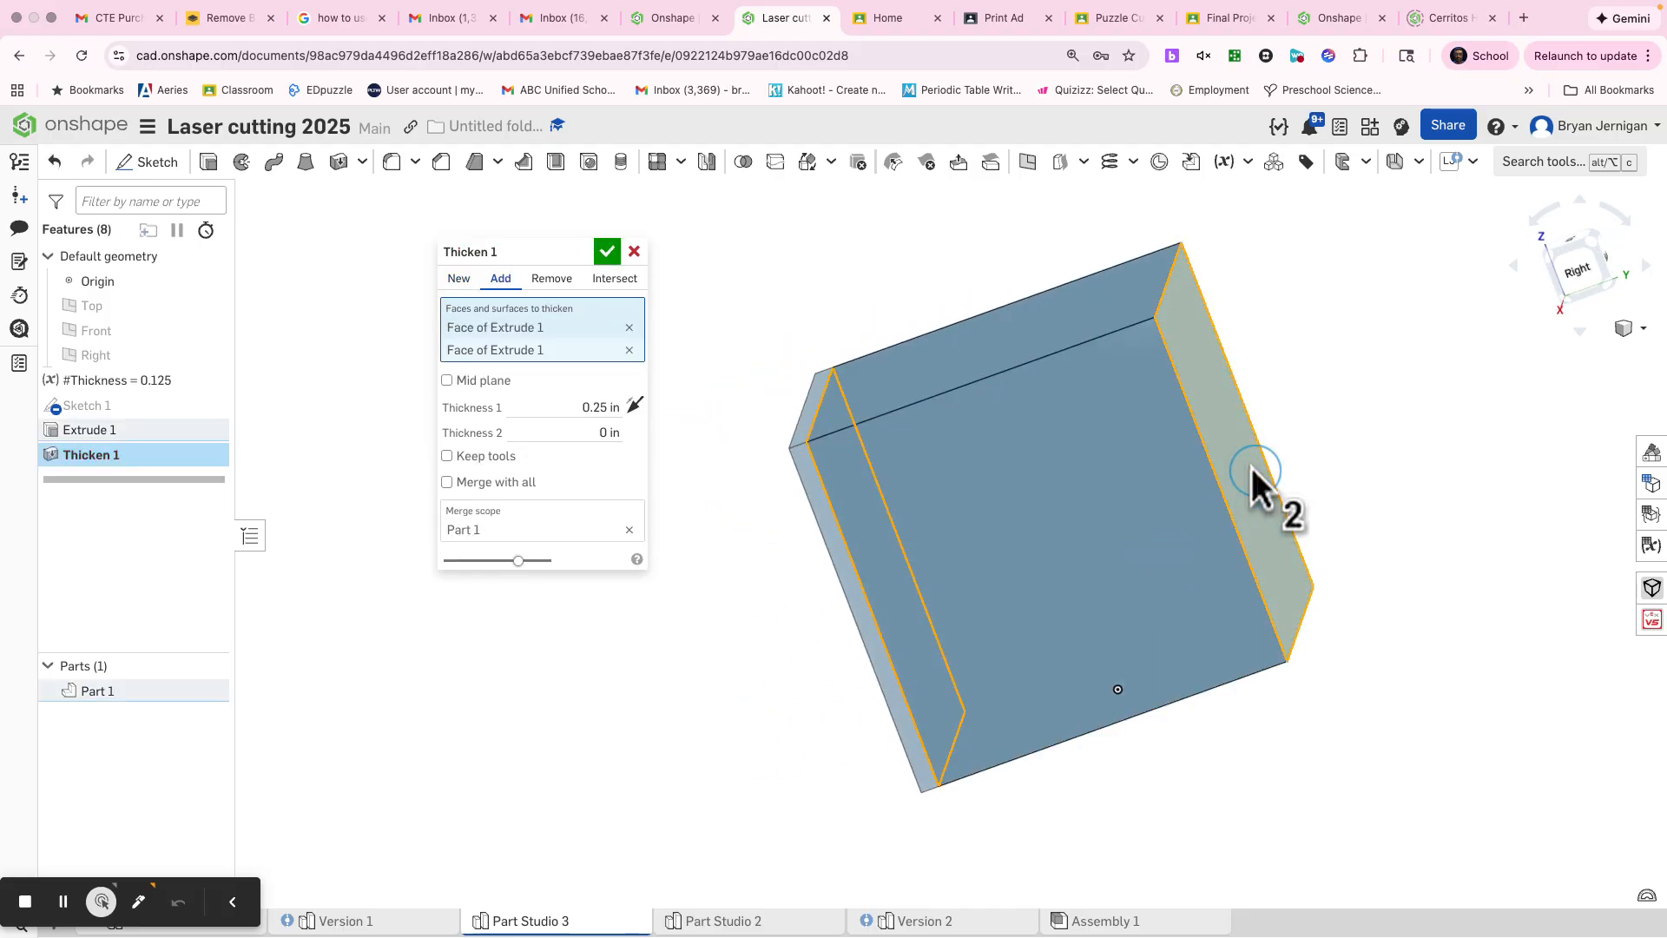
click(634, 406)
click(578, 406)
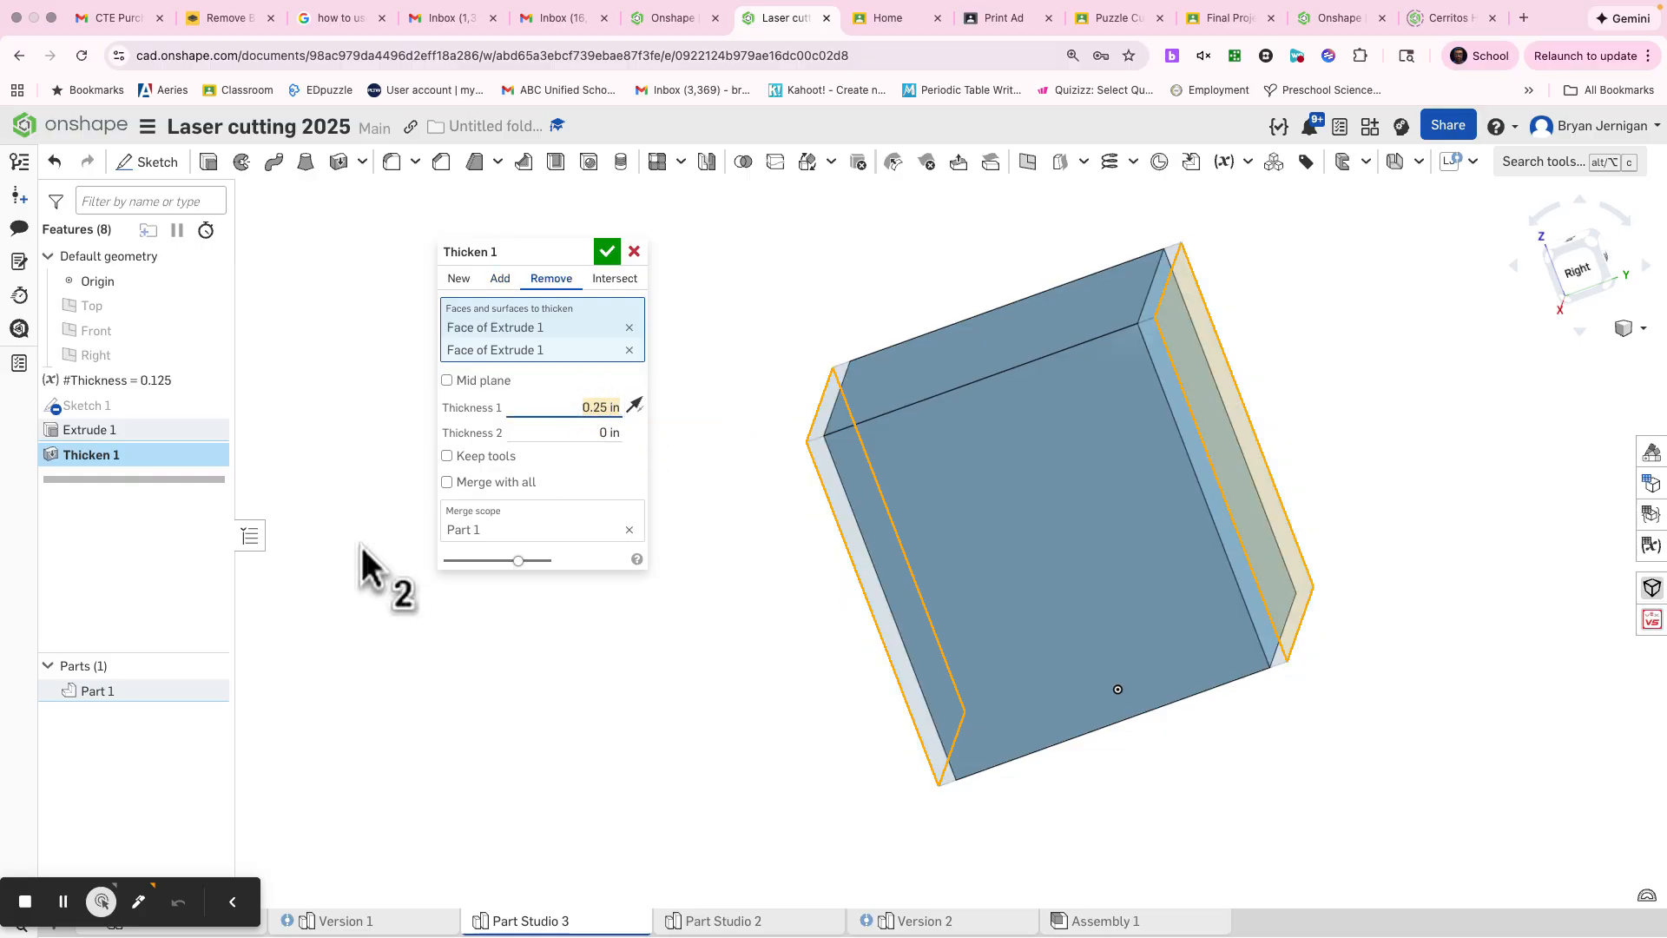
text(th)
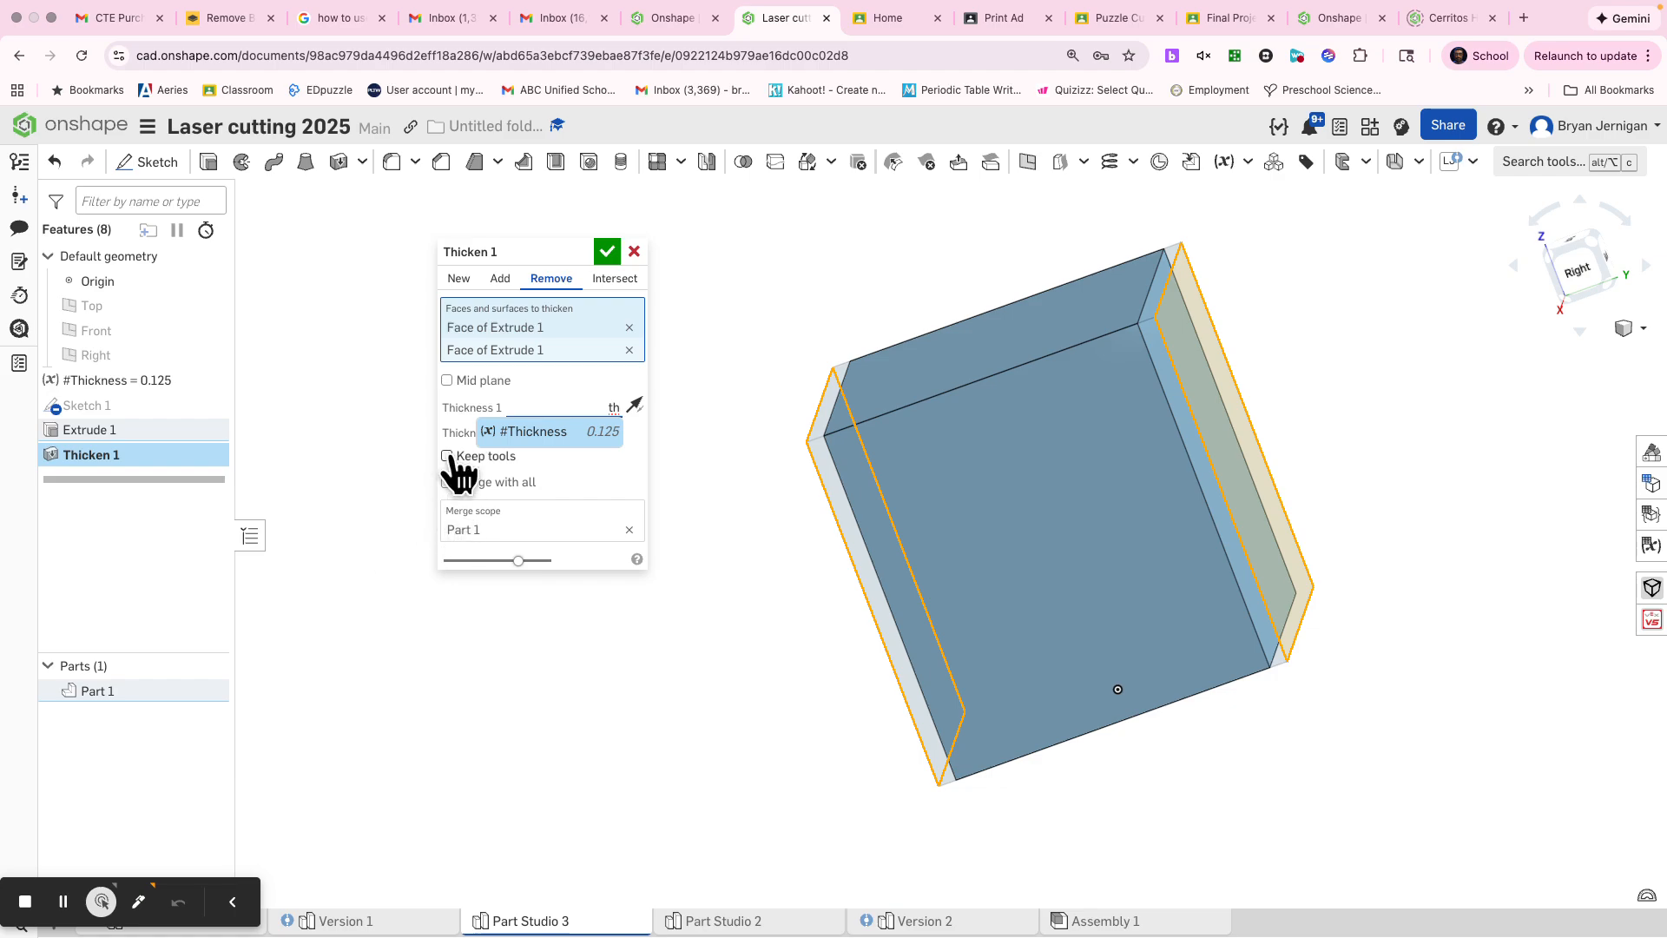
click(488, 432)
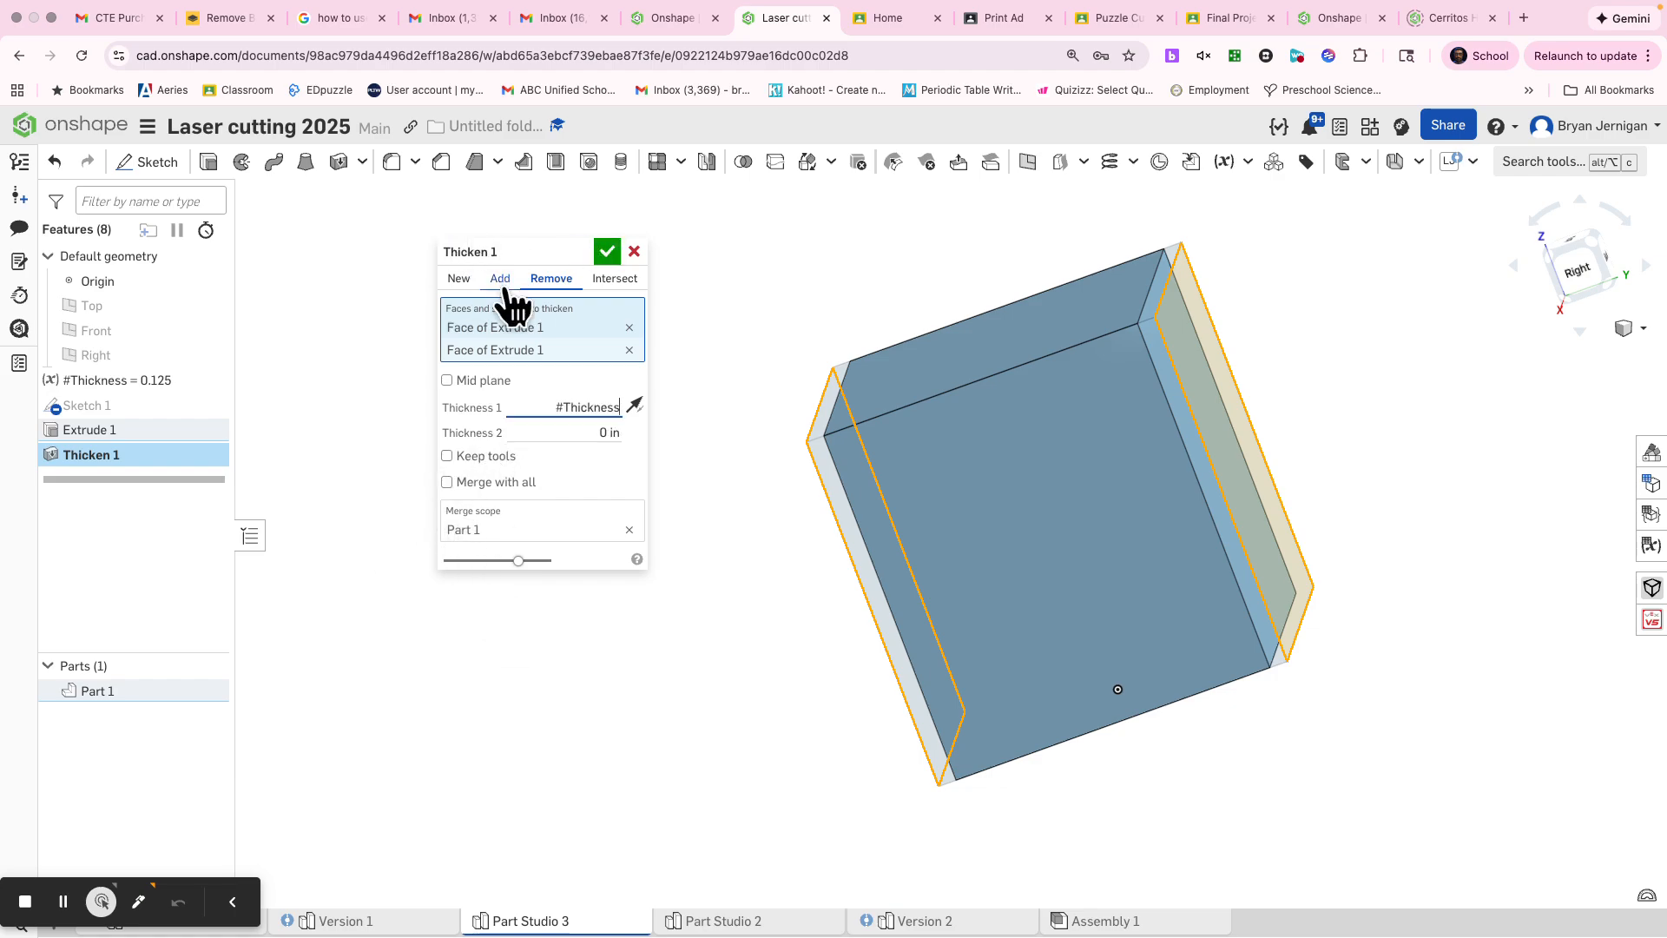
click(460, 280)
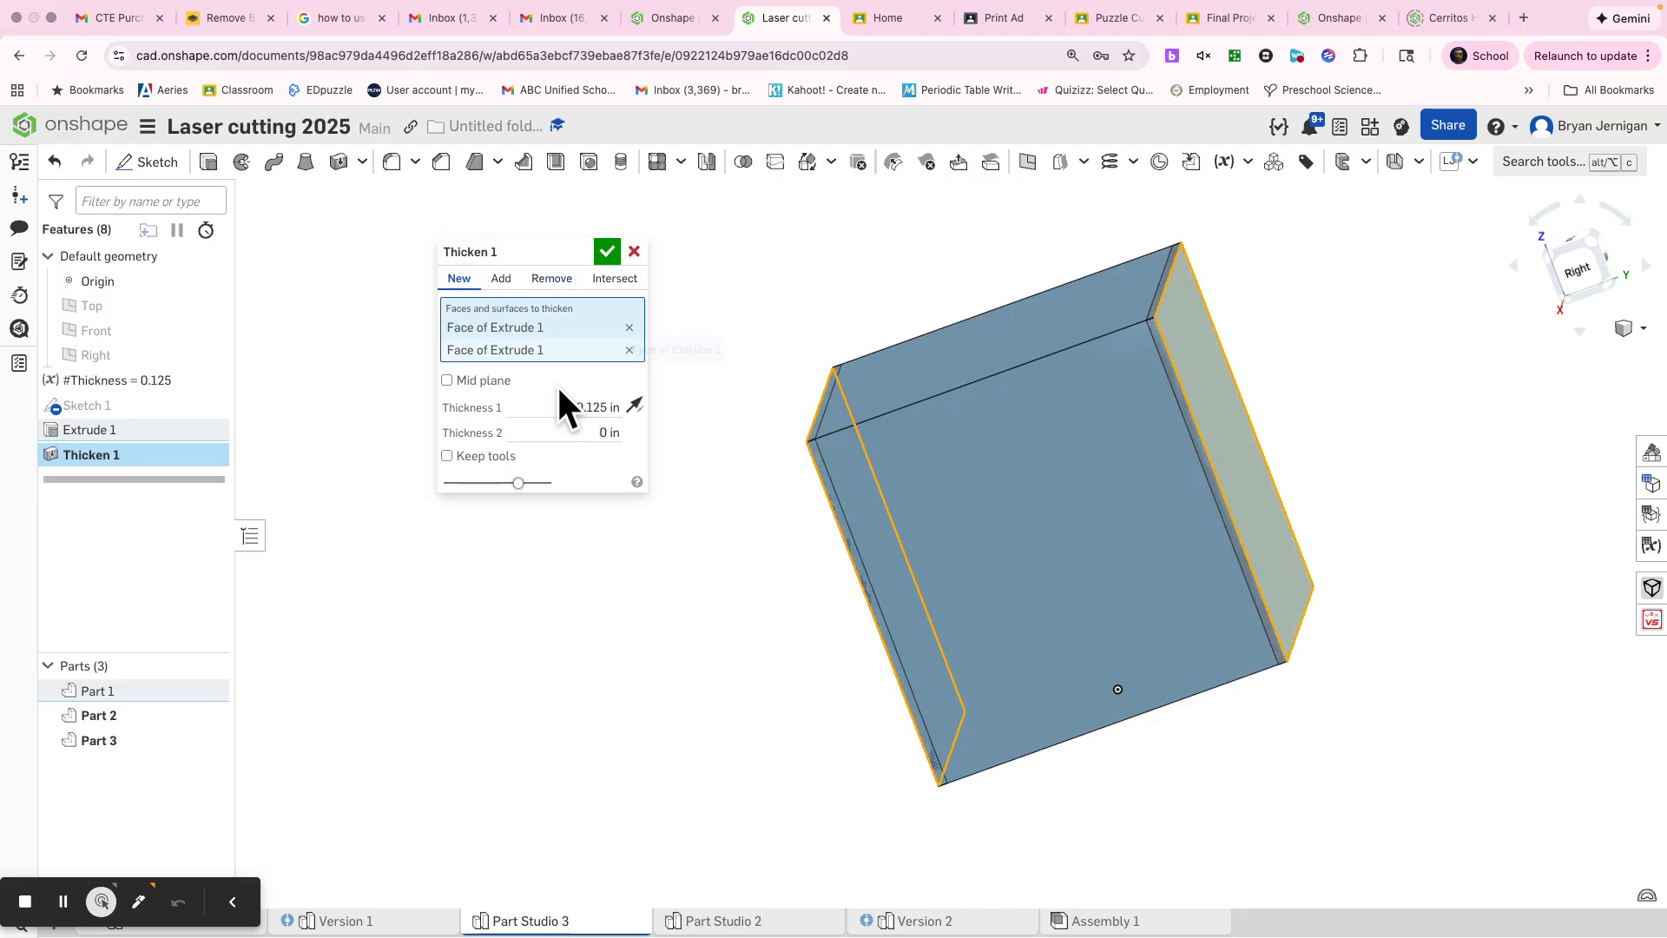
click(607, 251)
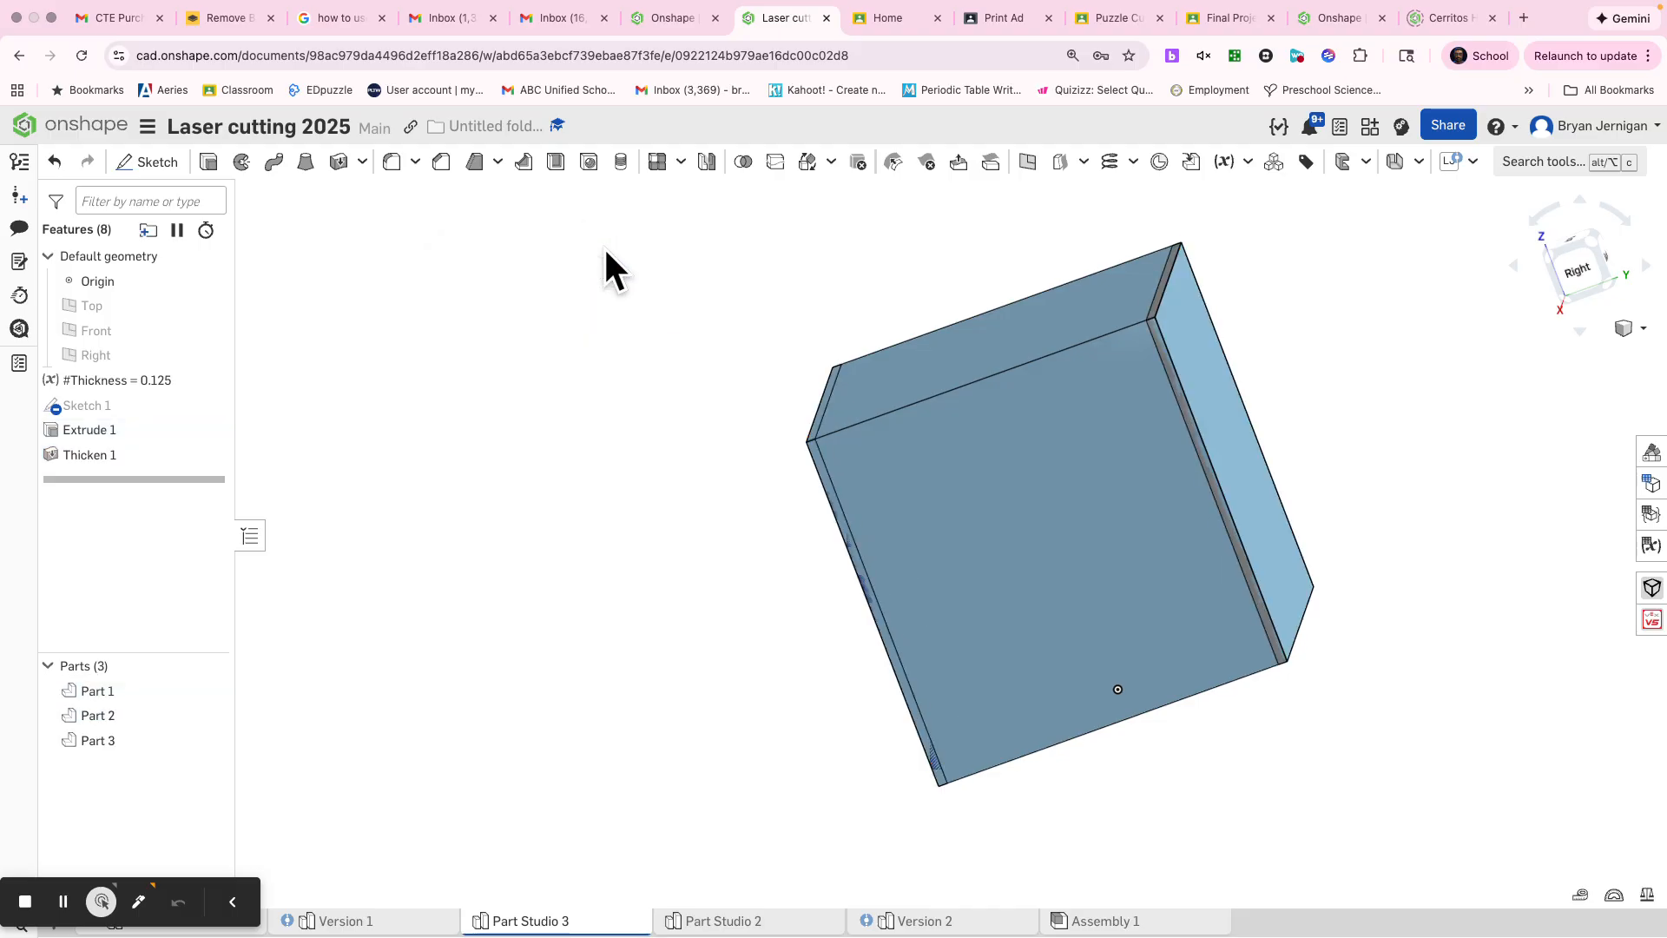
right_drag(606, 564, 634, 560)
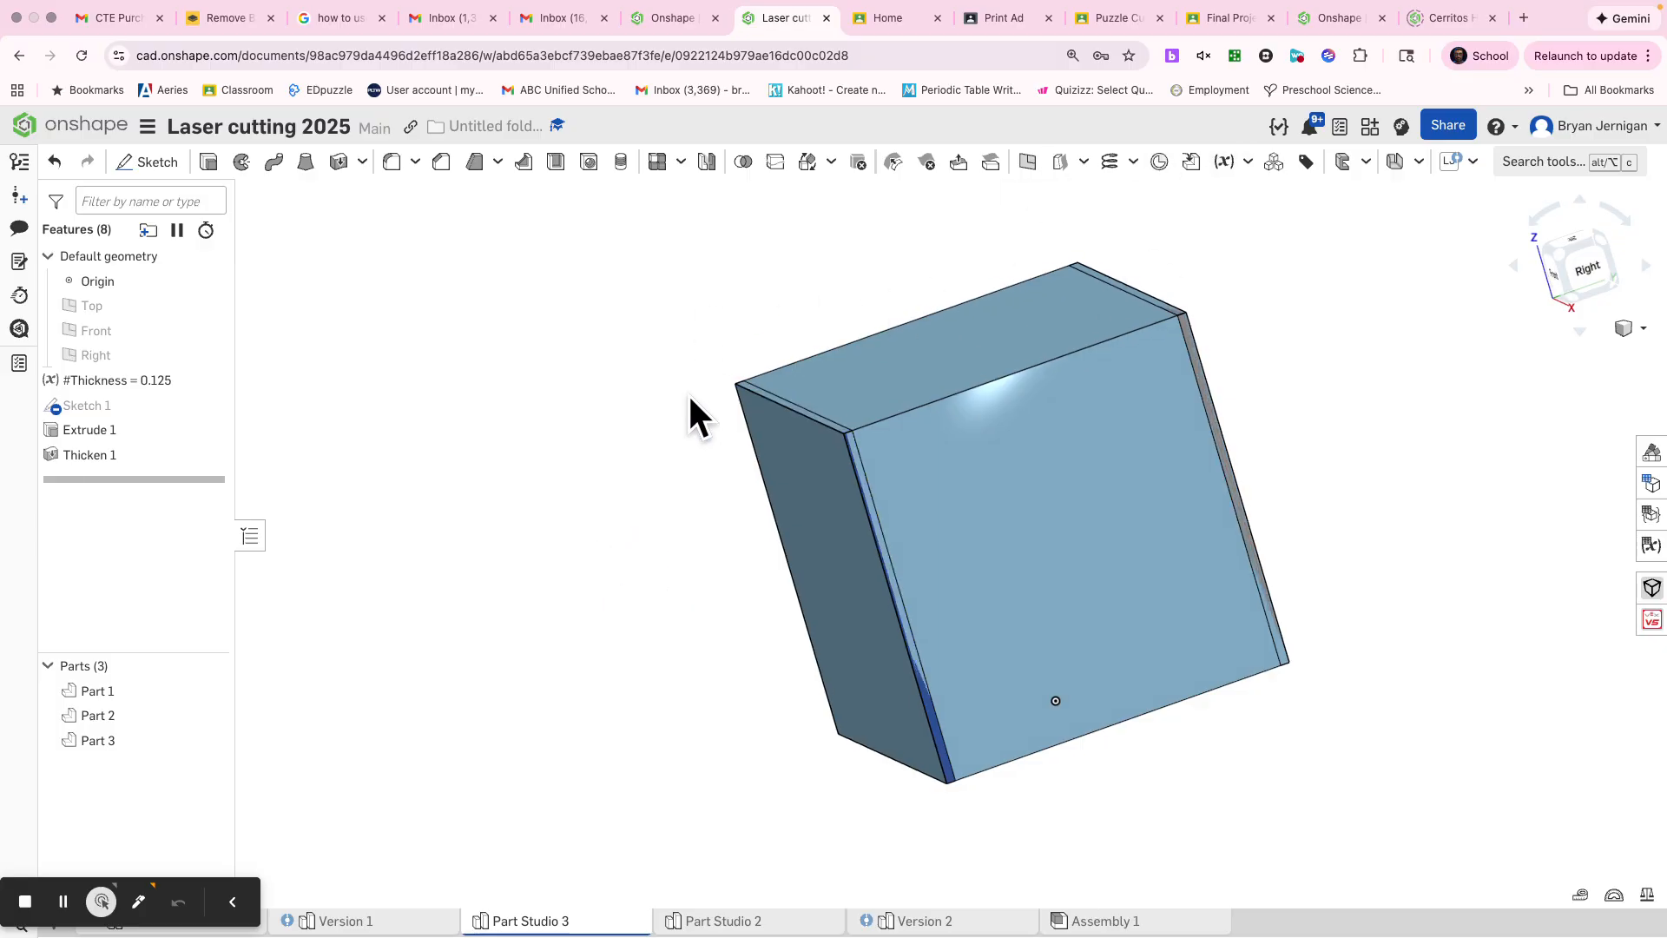
key(s)
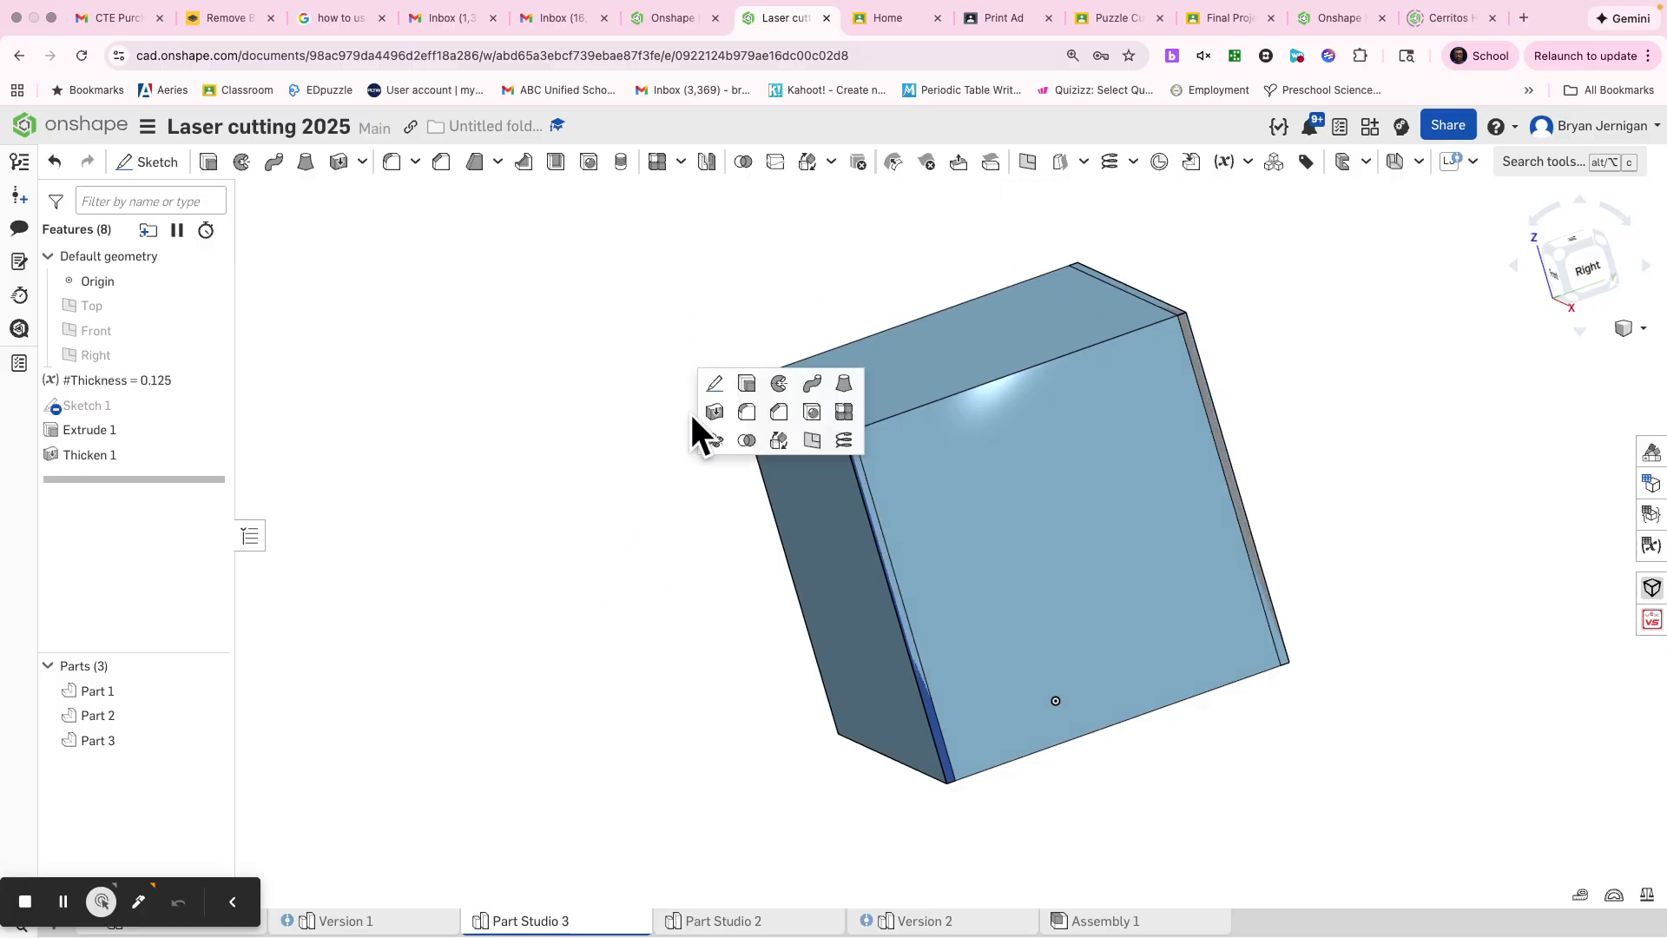
click(746, 384)
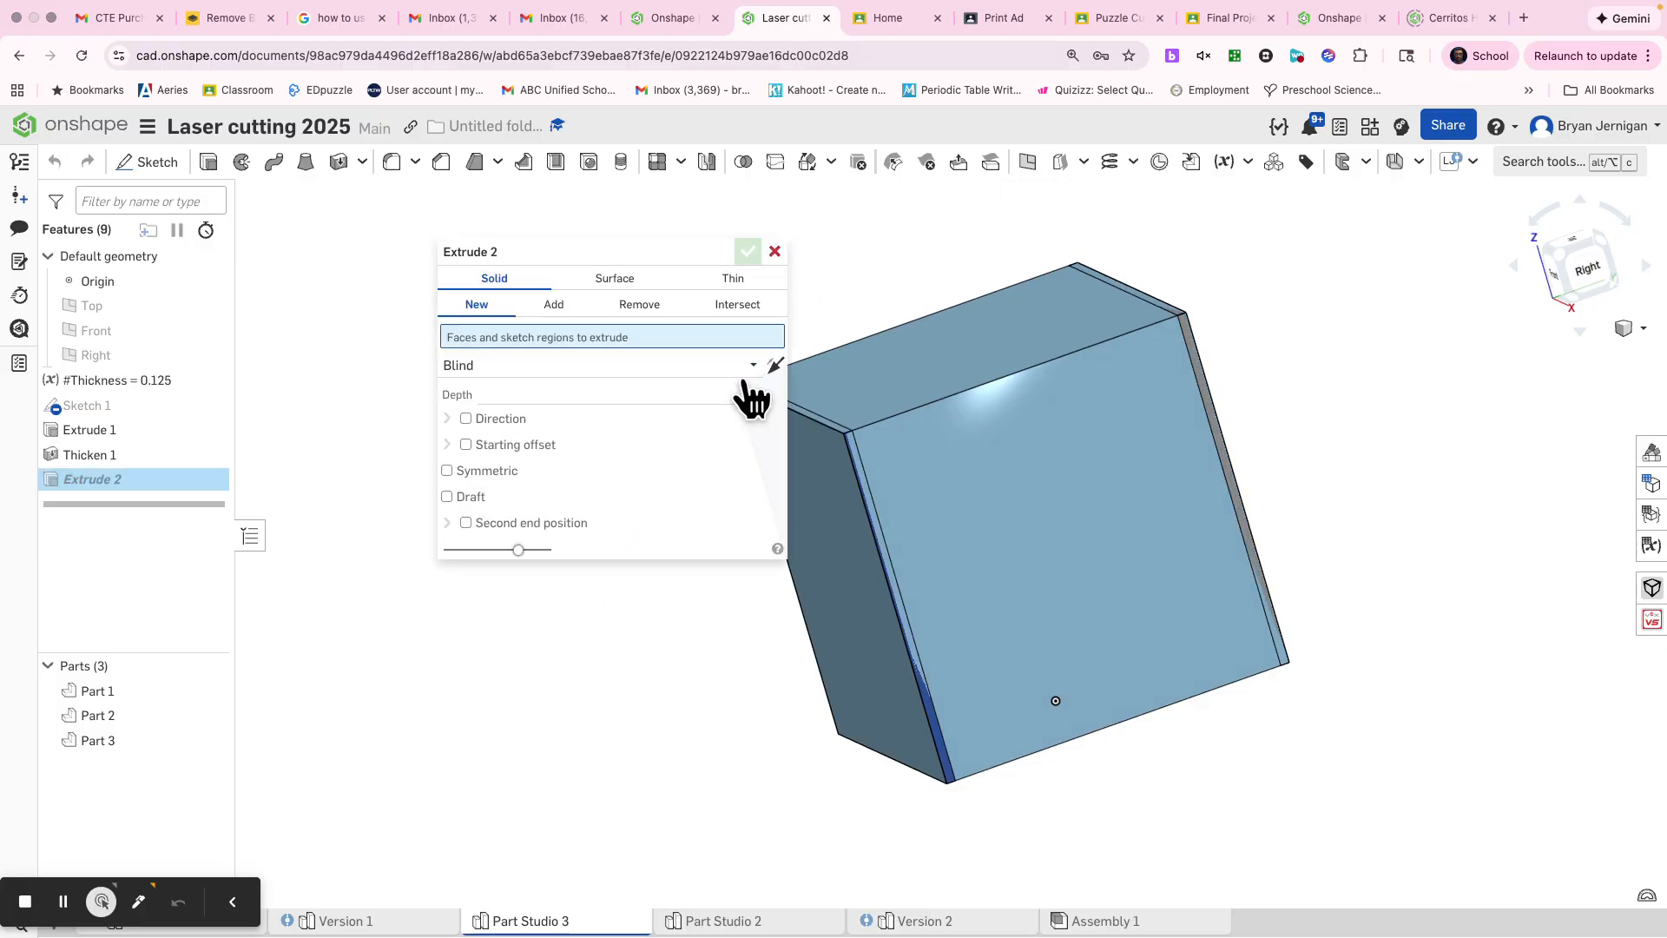
click(768, 255)
Step: Thicken the cube's left and right faces inward as new parts, with Thickness 1 set to the #Thickness variable
key(s)
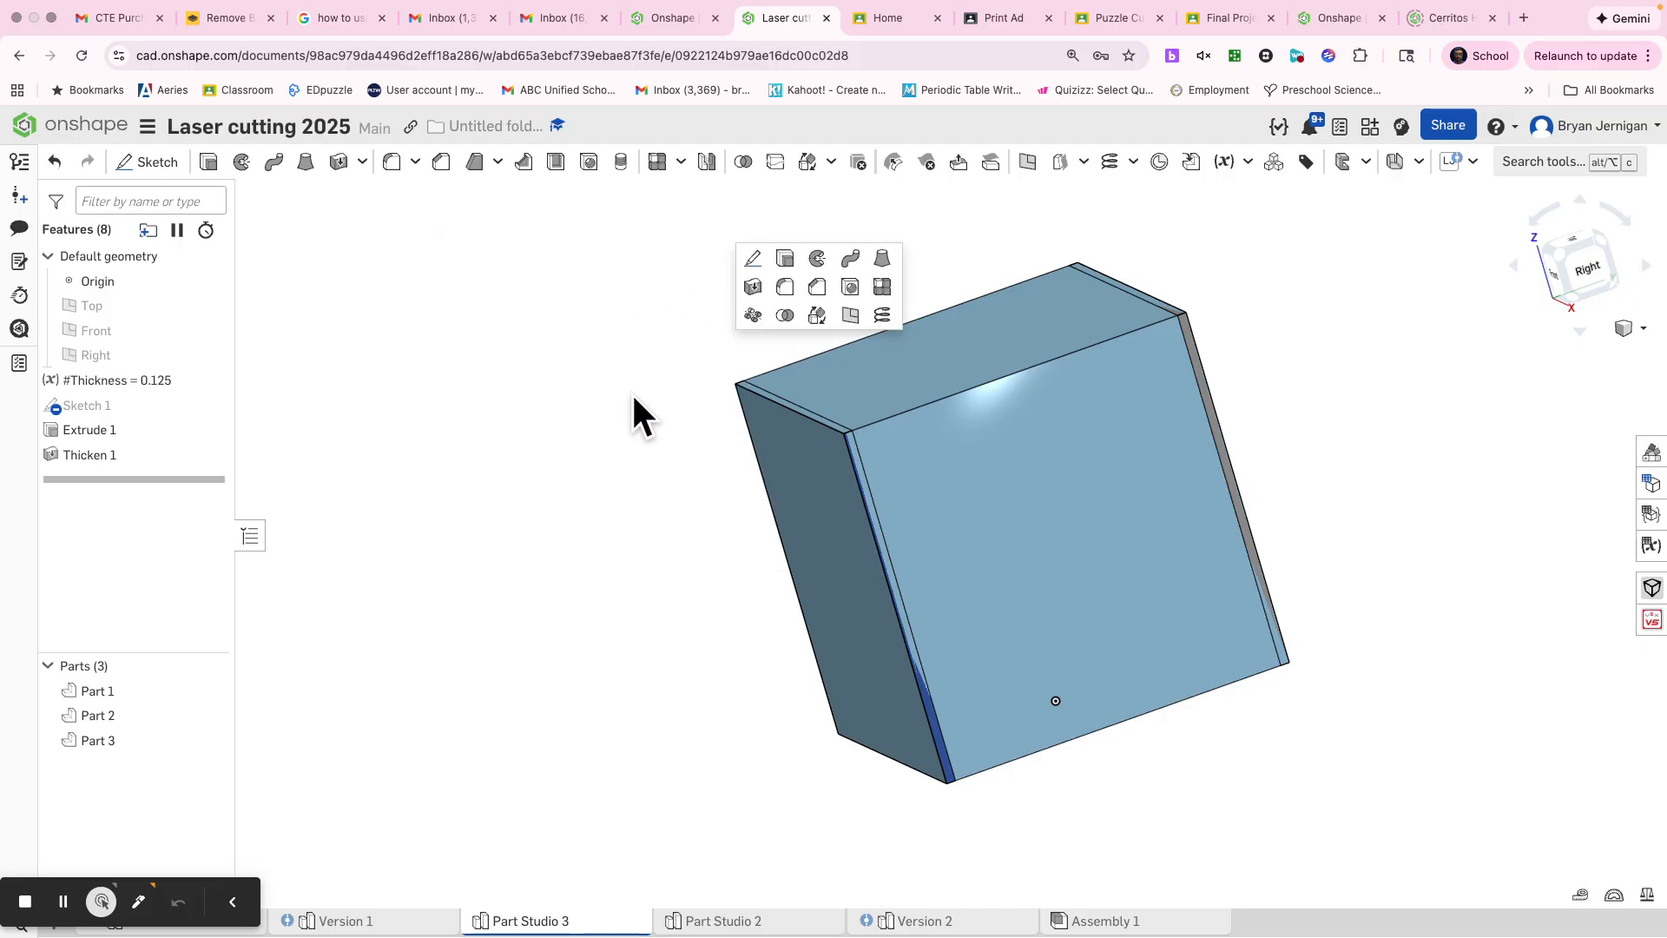
click(752, 287)
click(908, 558)
right_drag(908, 557, 781, 539)
click(752, 493)
click(589, 408)
text(thi)
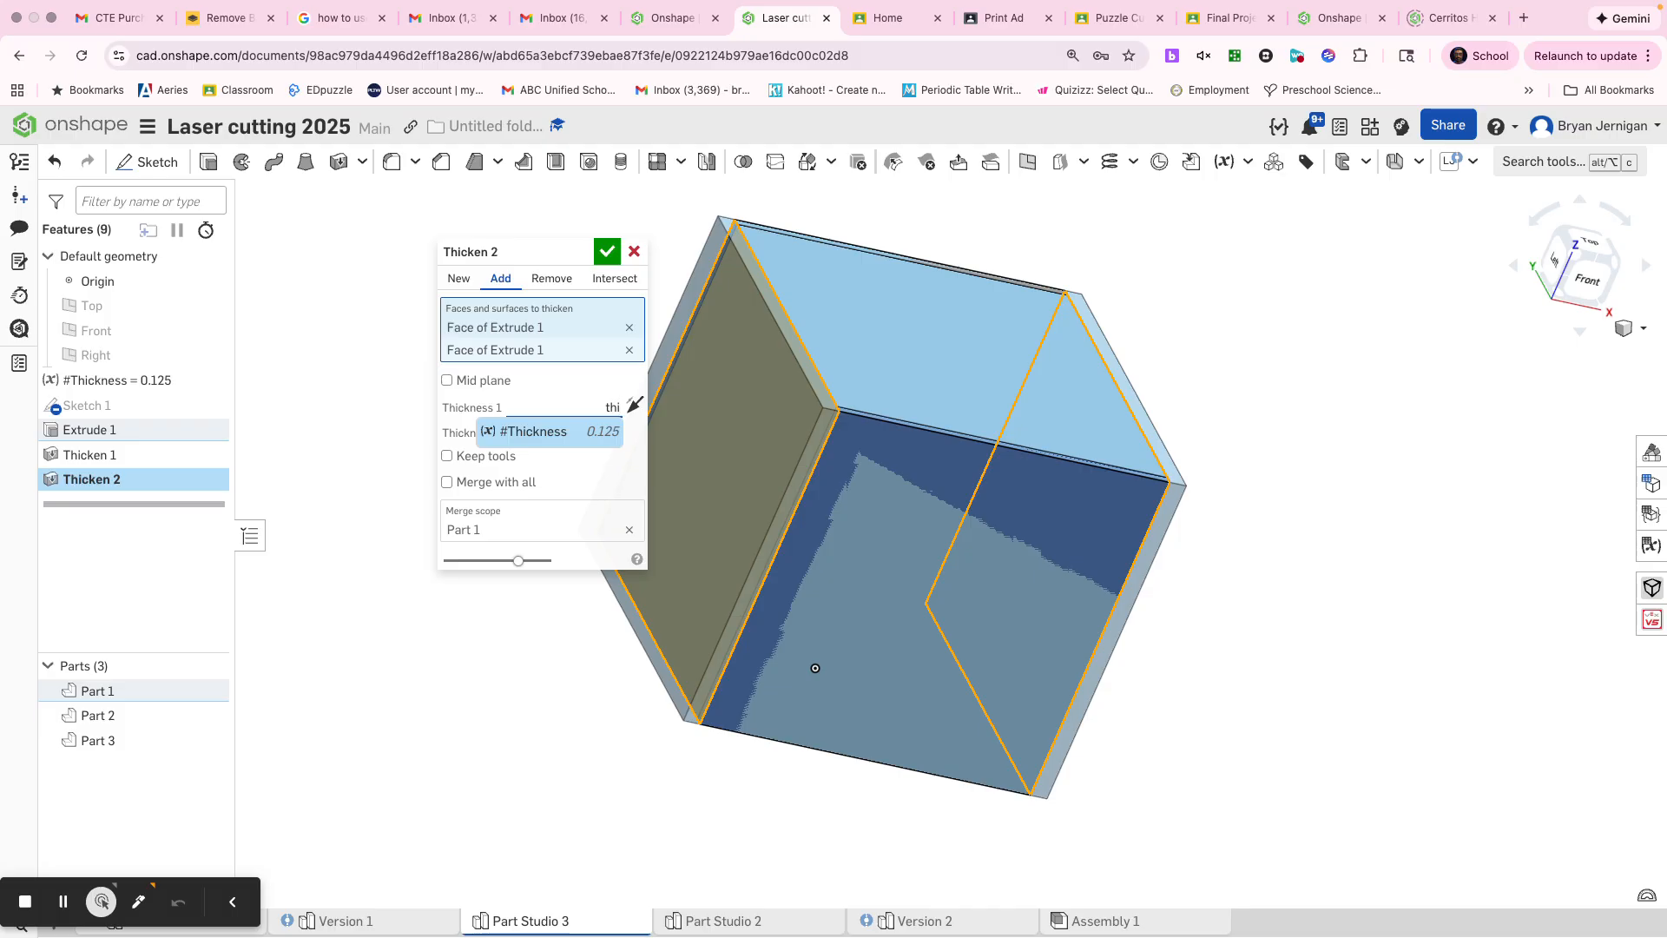
click(590, 432)
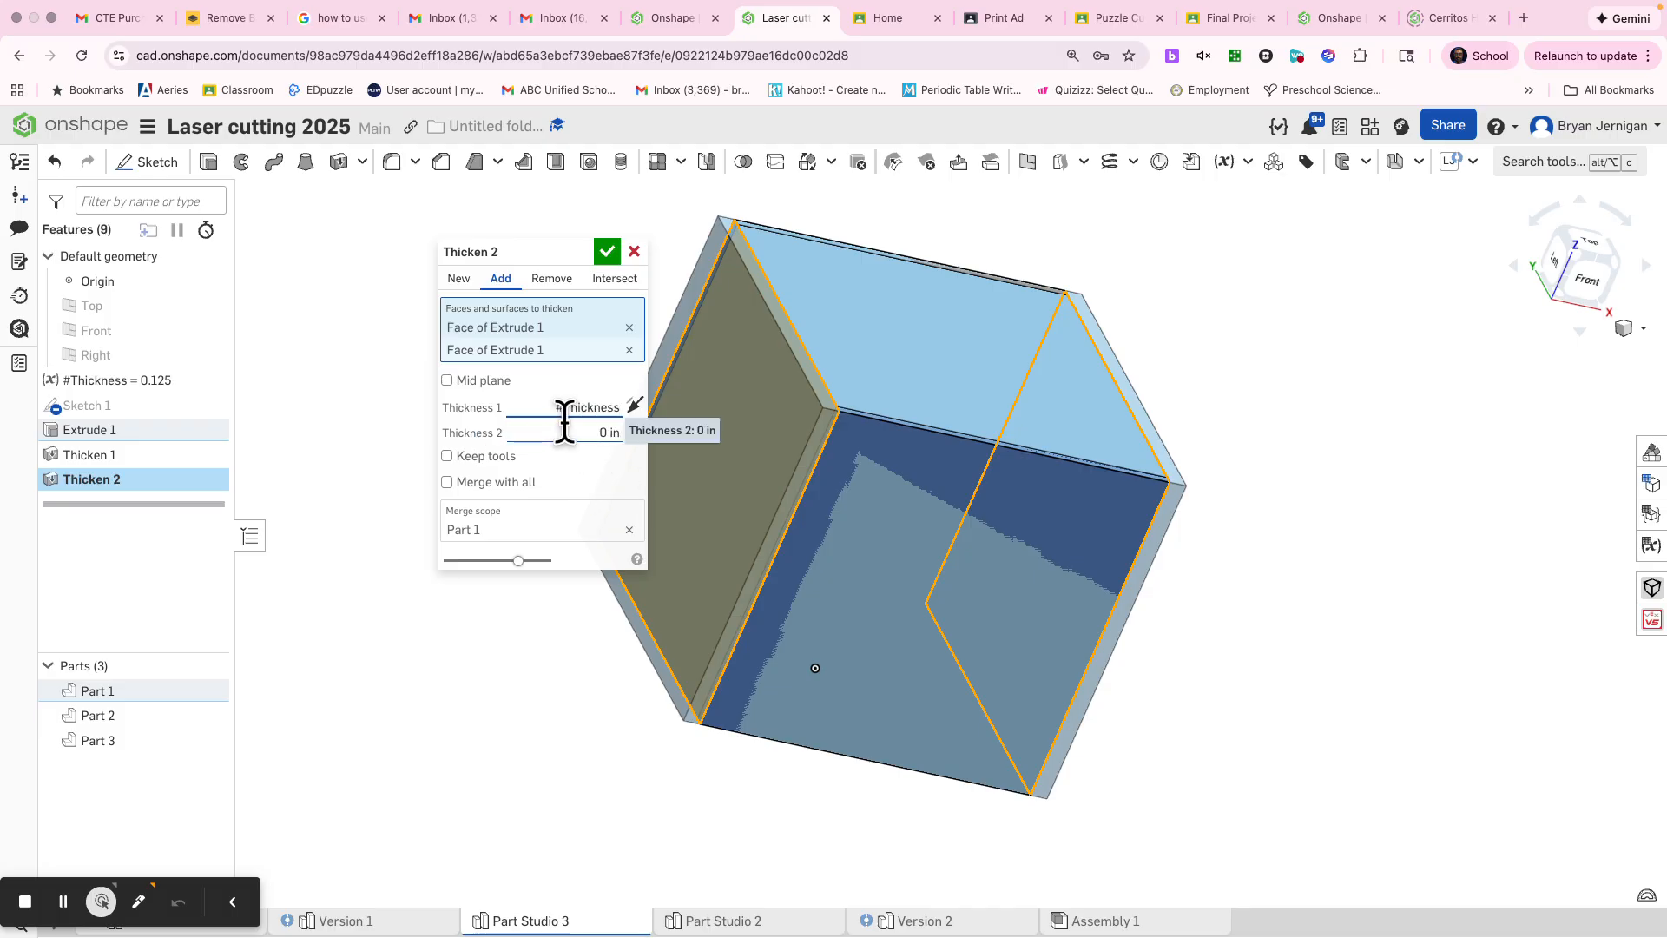
click(458, 279)
click(635, 405)
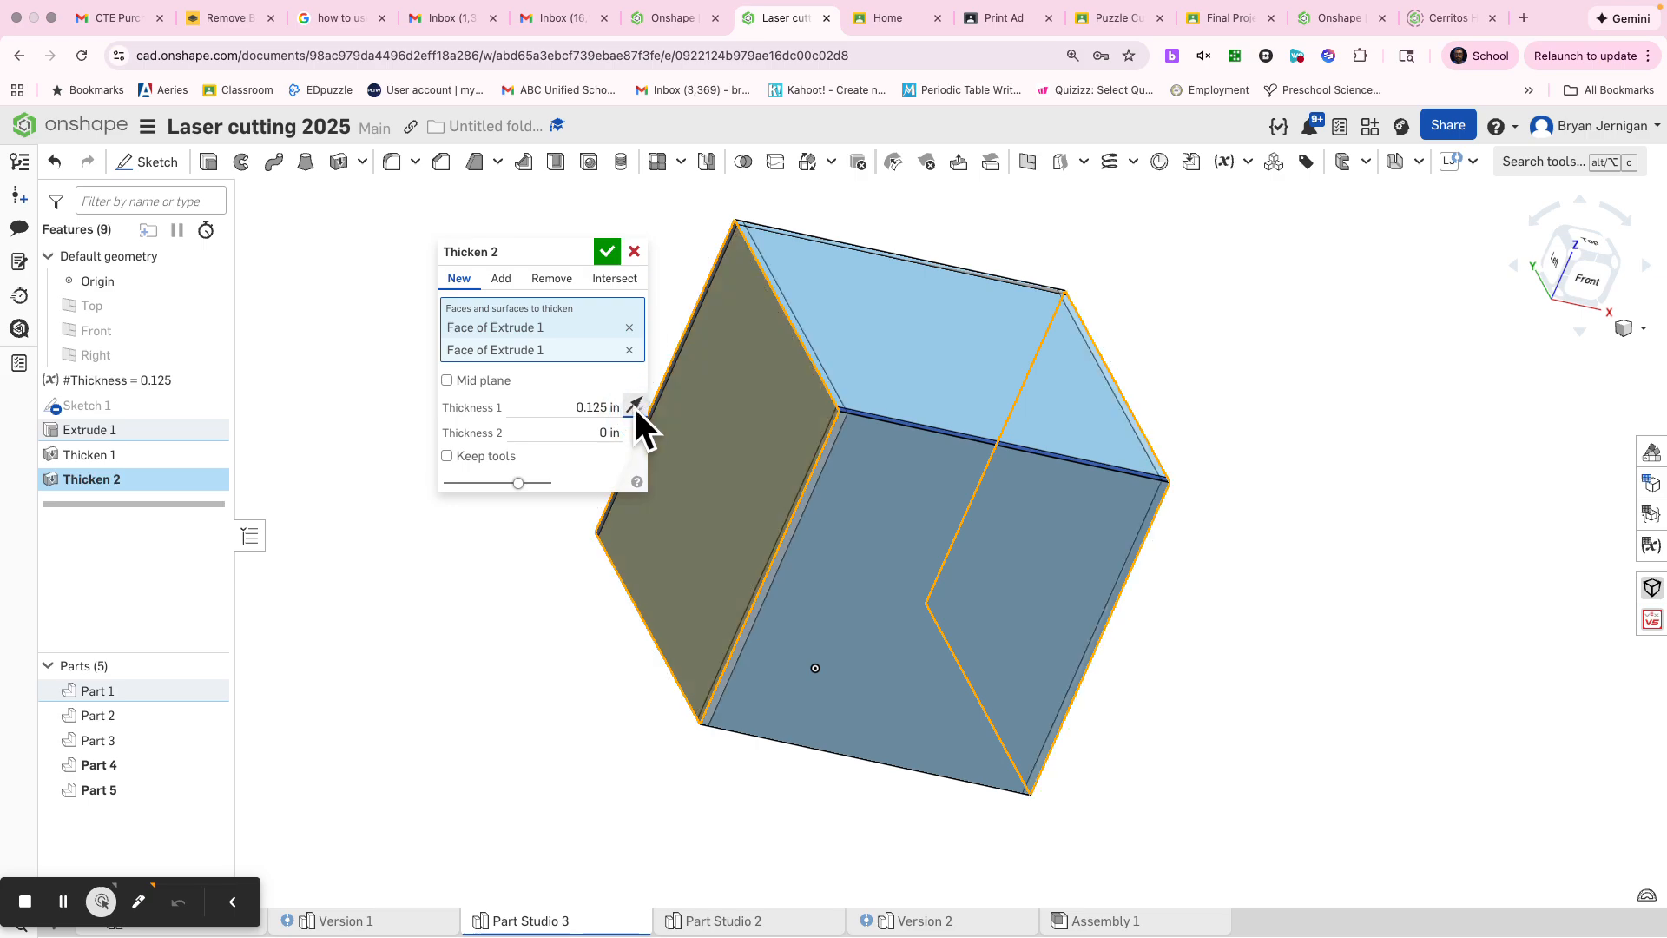
click(607, 255)
Step: Thicken the cube's bottom face inward as a new part, with Thickness 1 set to the #Thickness variable
right_drag(826, 320, 1016, 197)
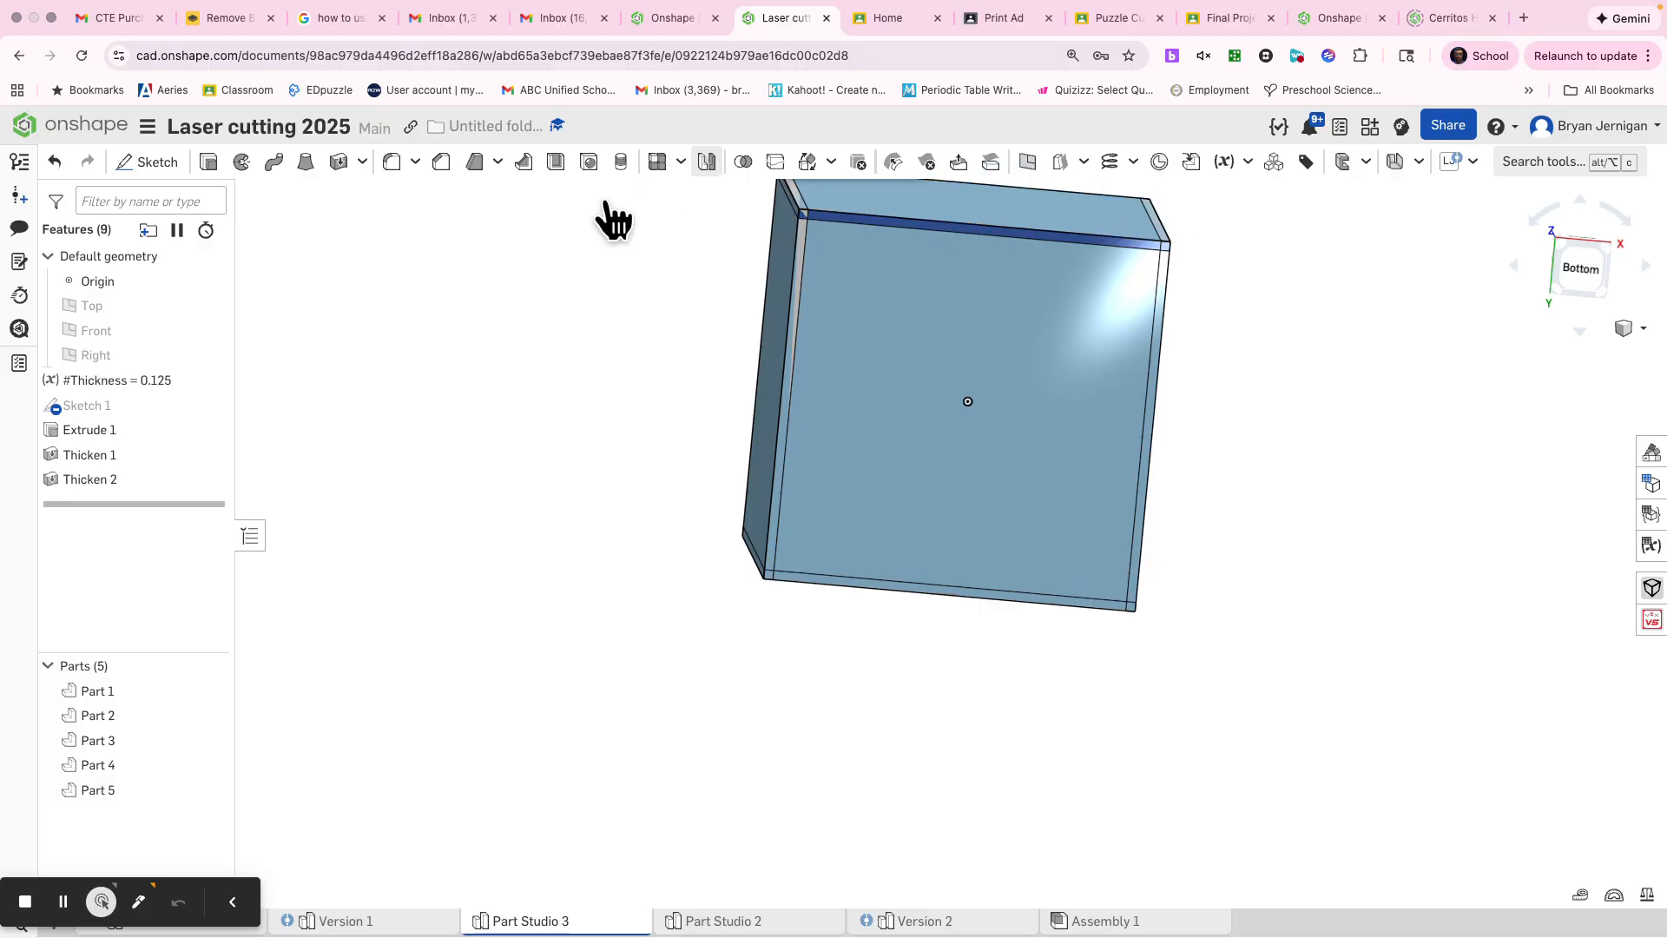
key(s)
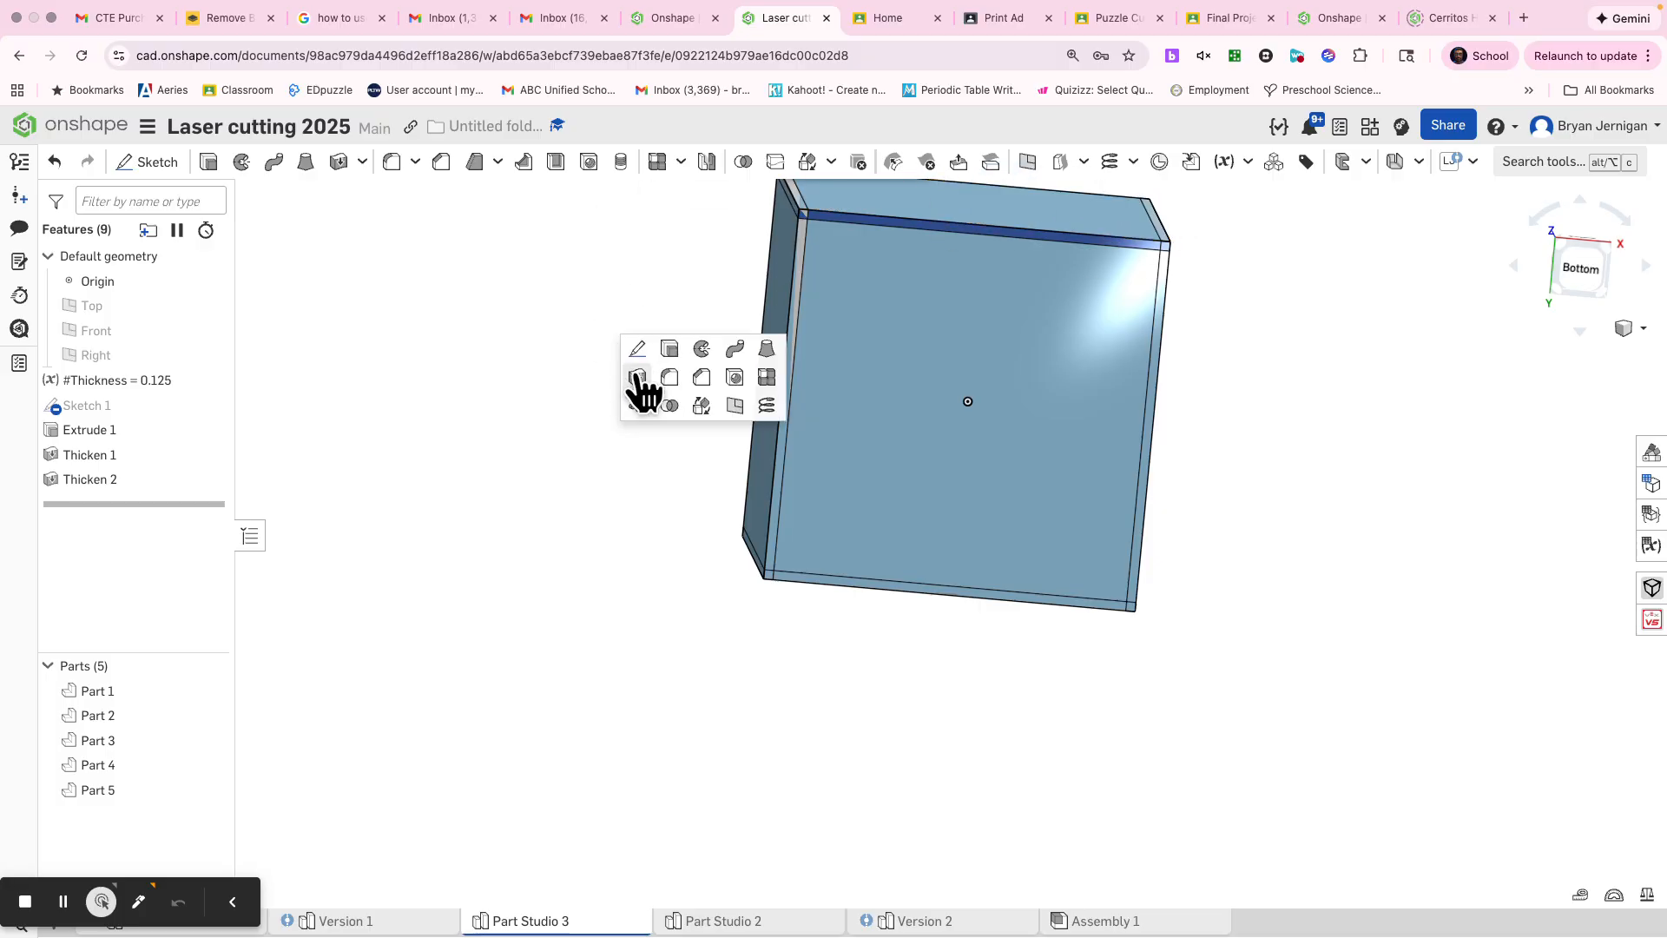
click(634, 379)
click(837, 415)
click(558, 383)
text(th)
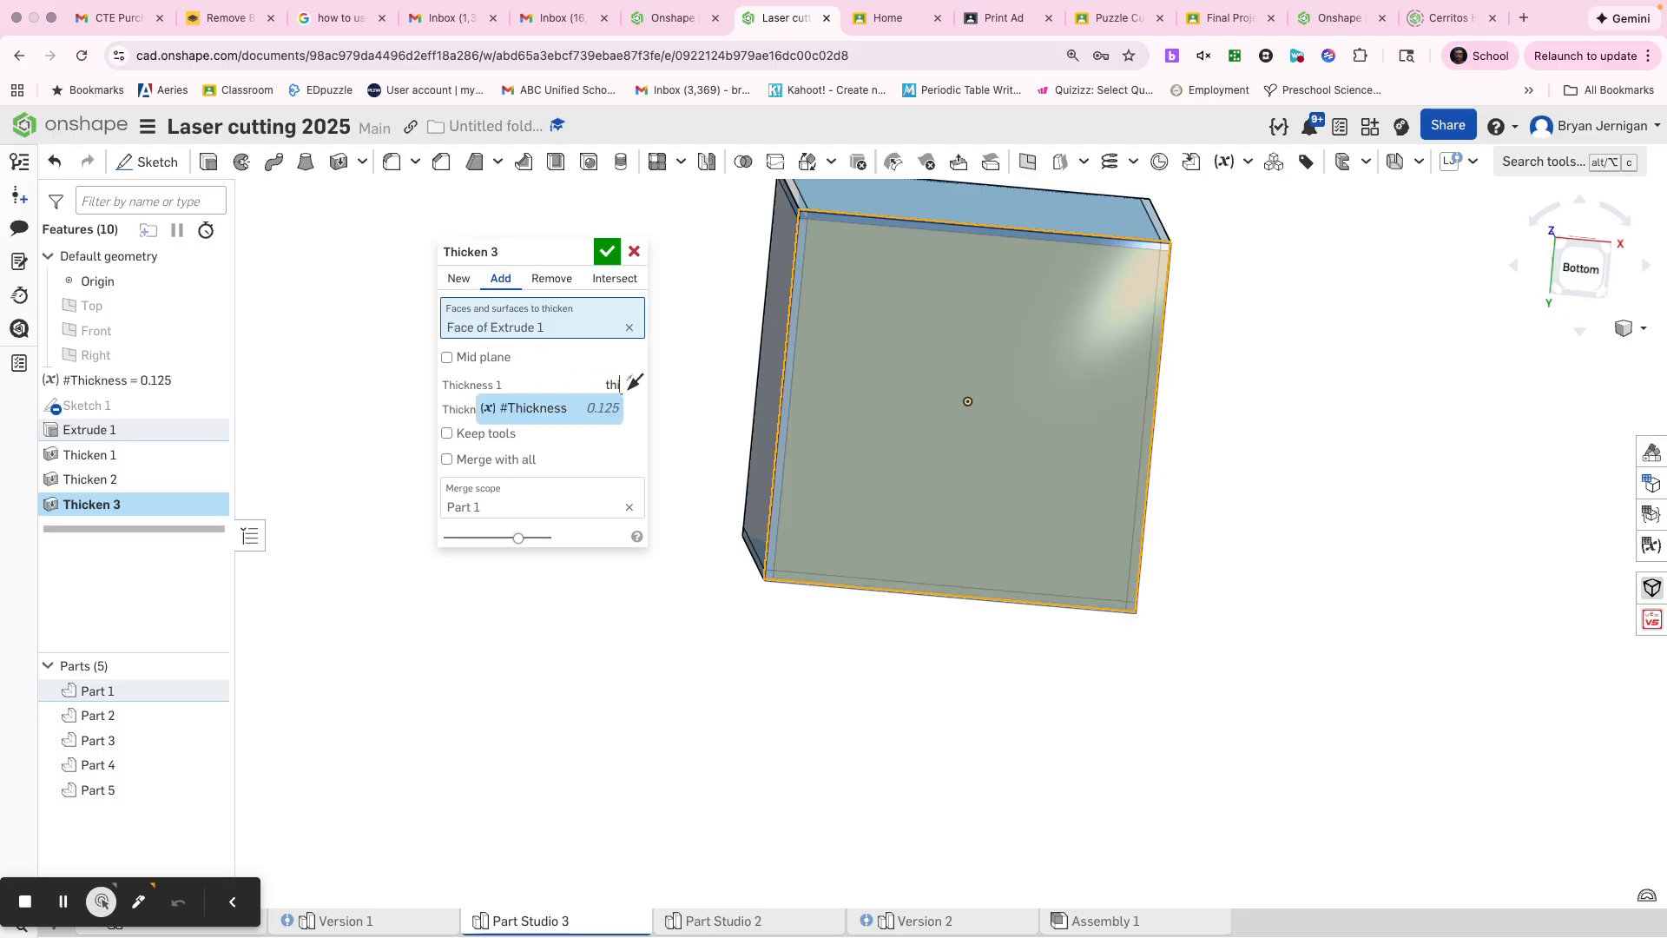
click(550, 410)
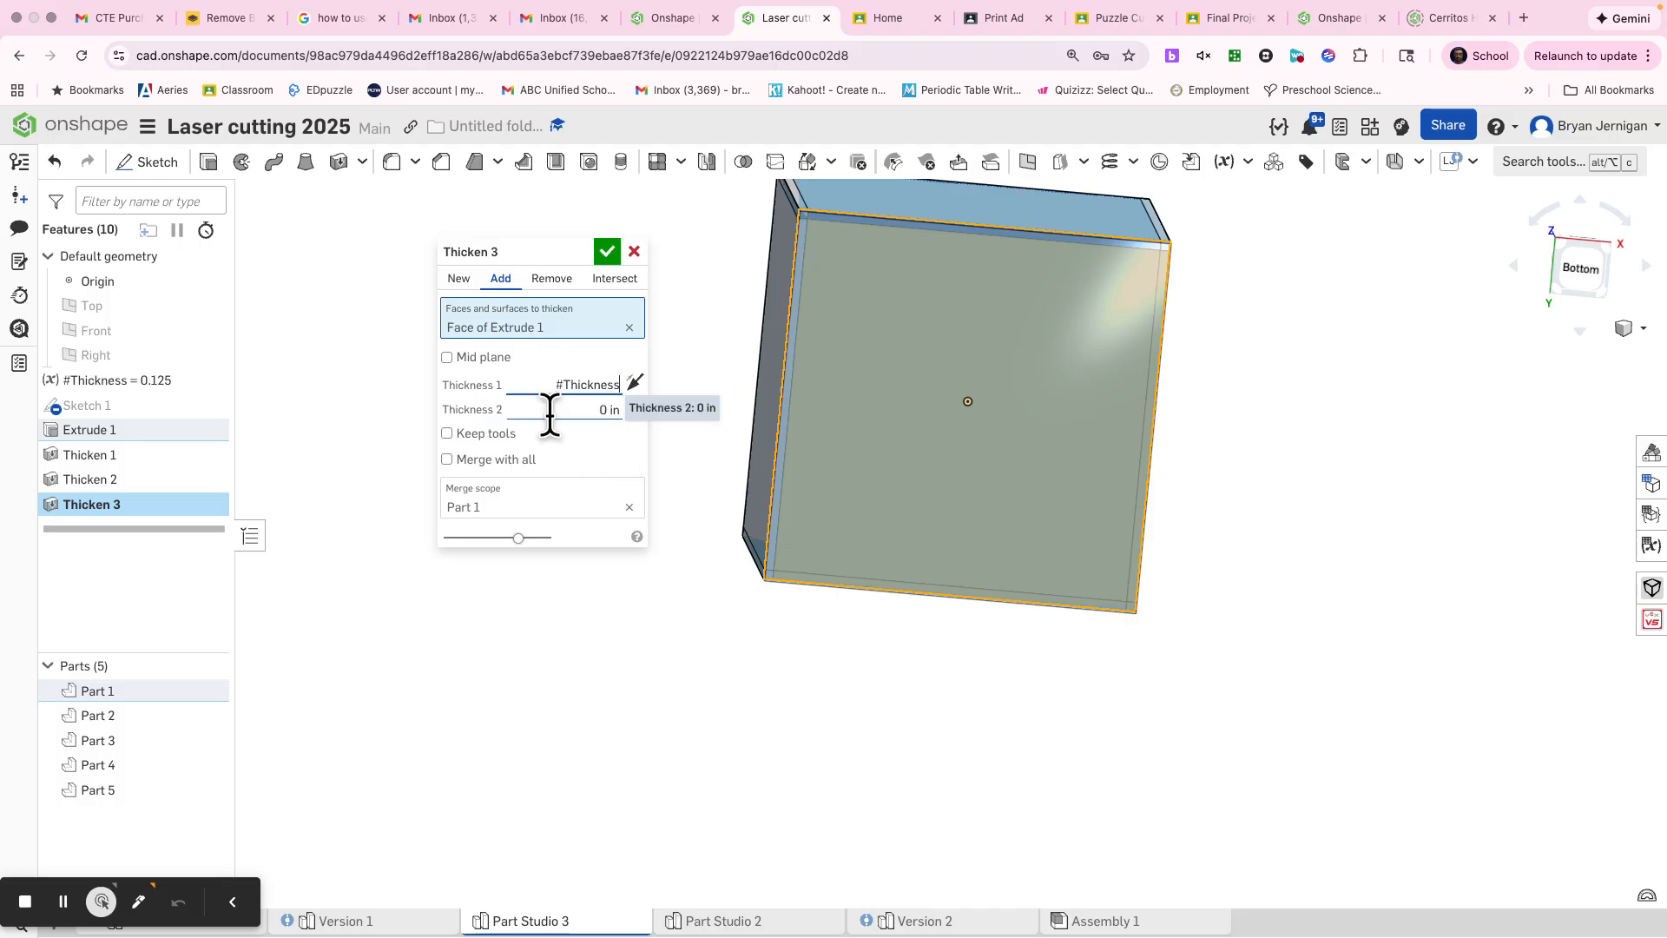
click(474, 280)
click(608, 251)
Step: Delete the original solid cube, Part 1, so that only the thickened panels are kept
right_drag(588, 368, 452, 801)
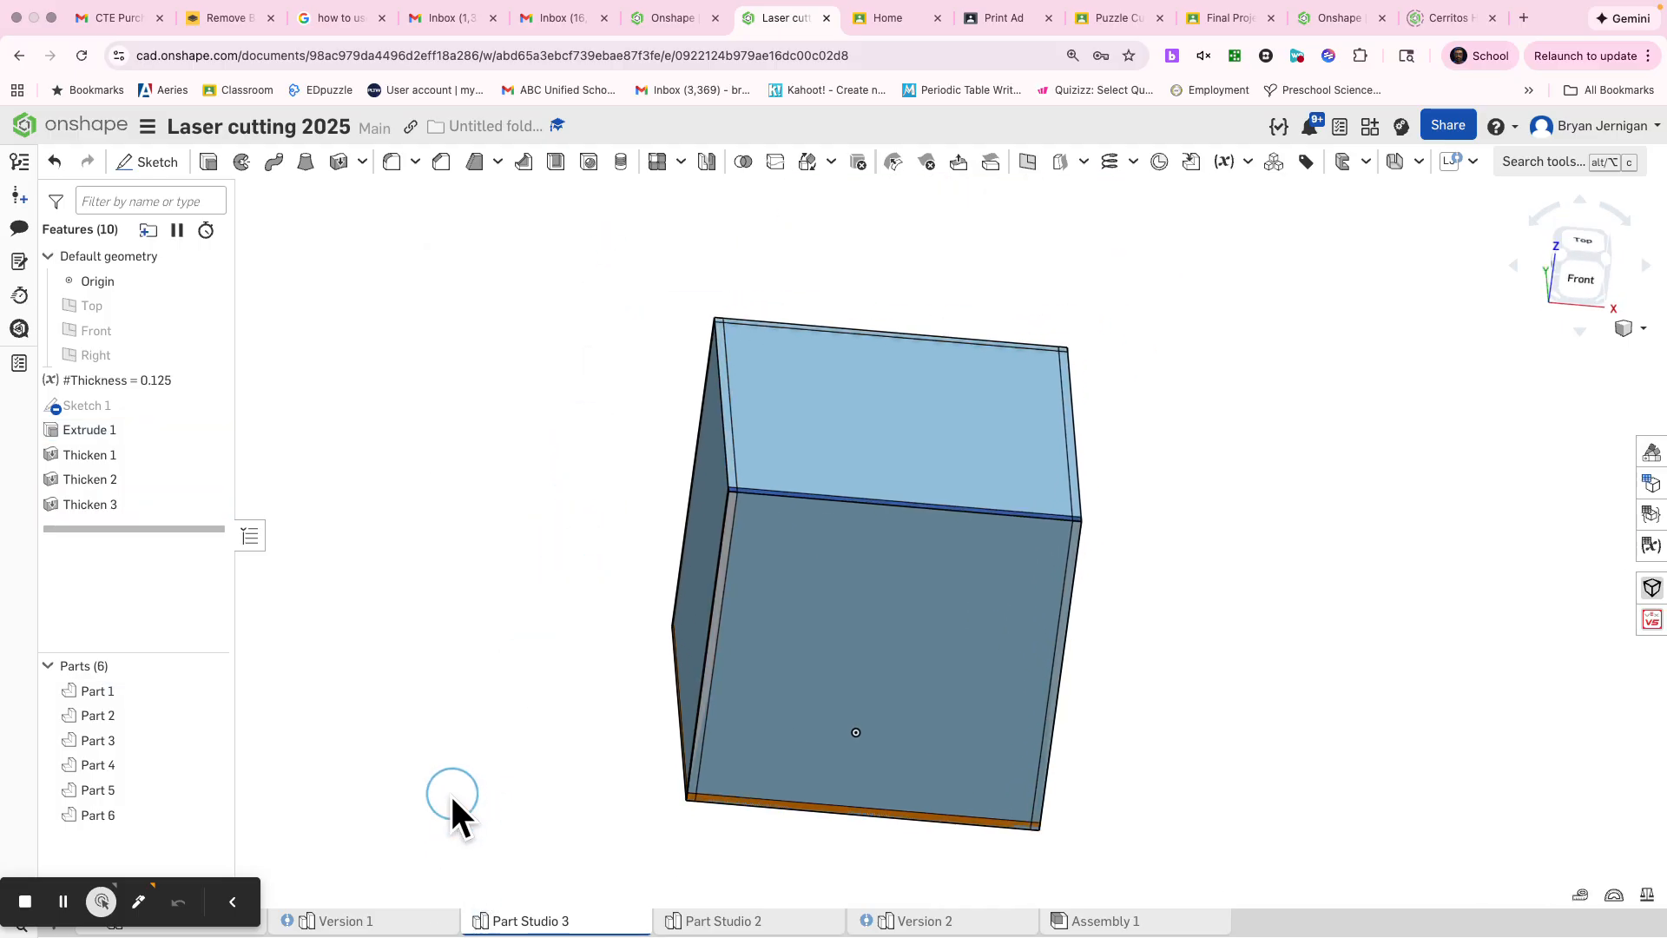
right_click(892, 461)
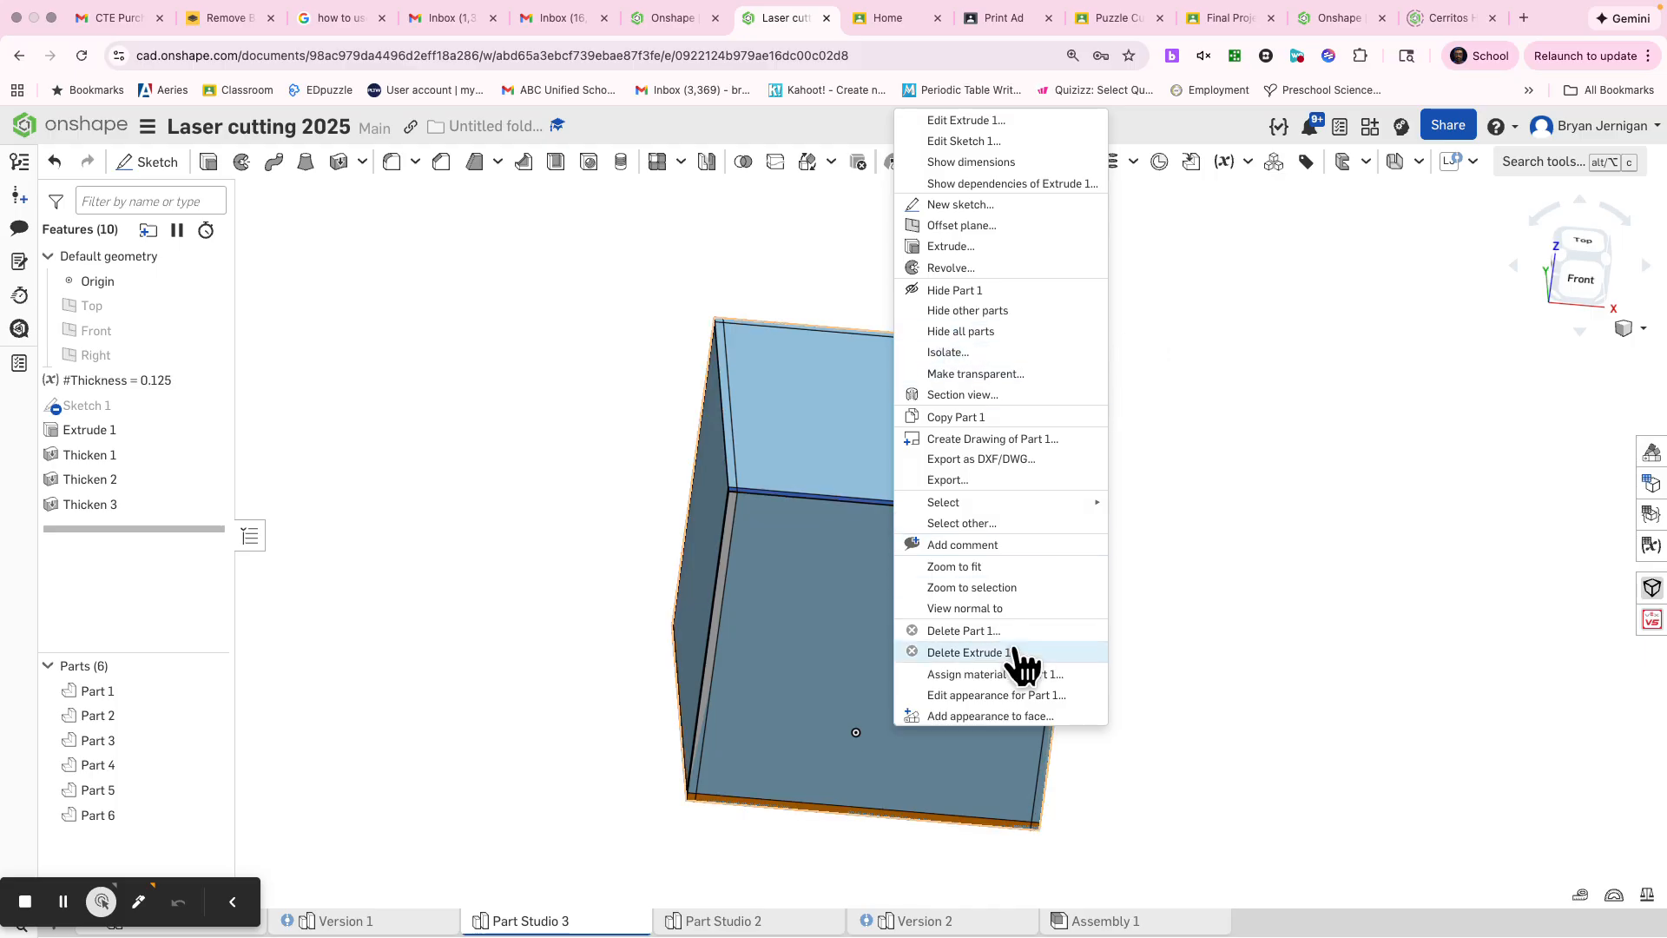
click(970, 633)
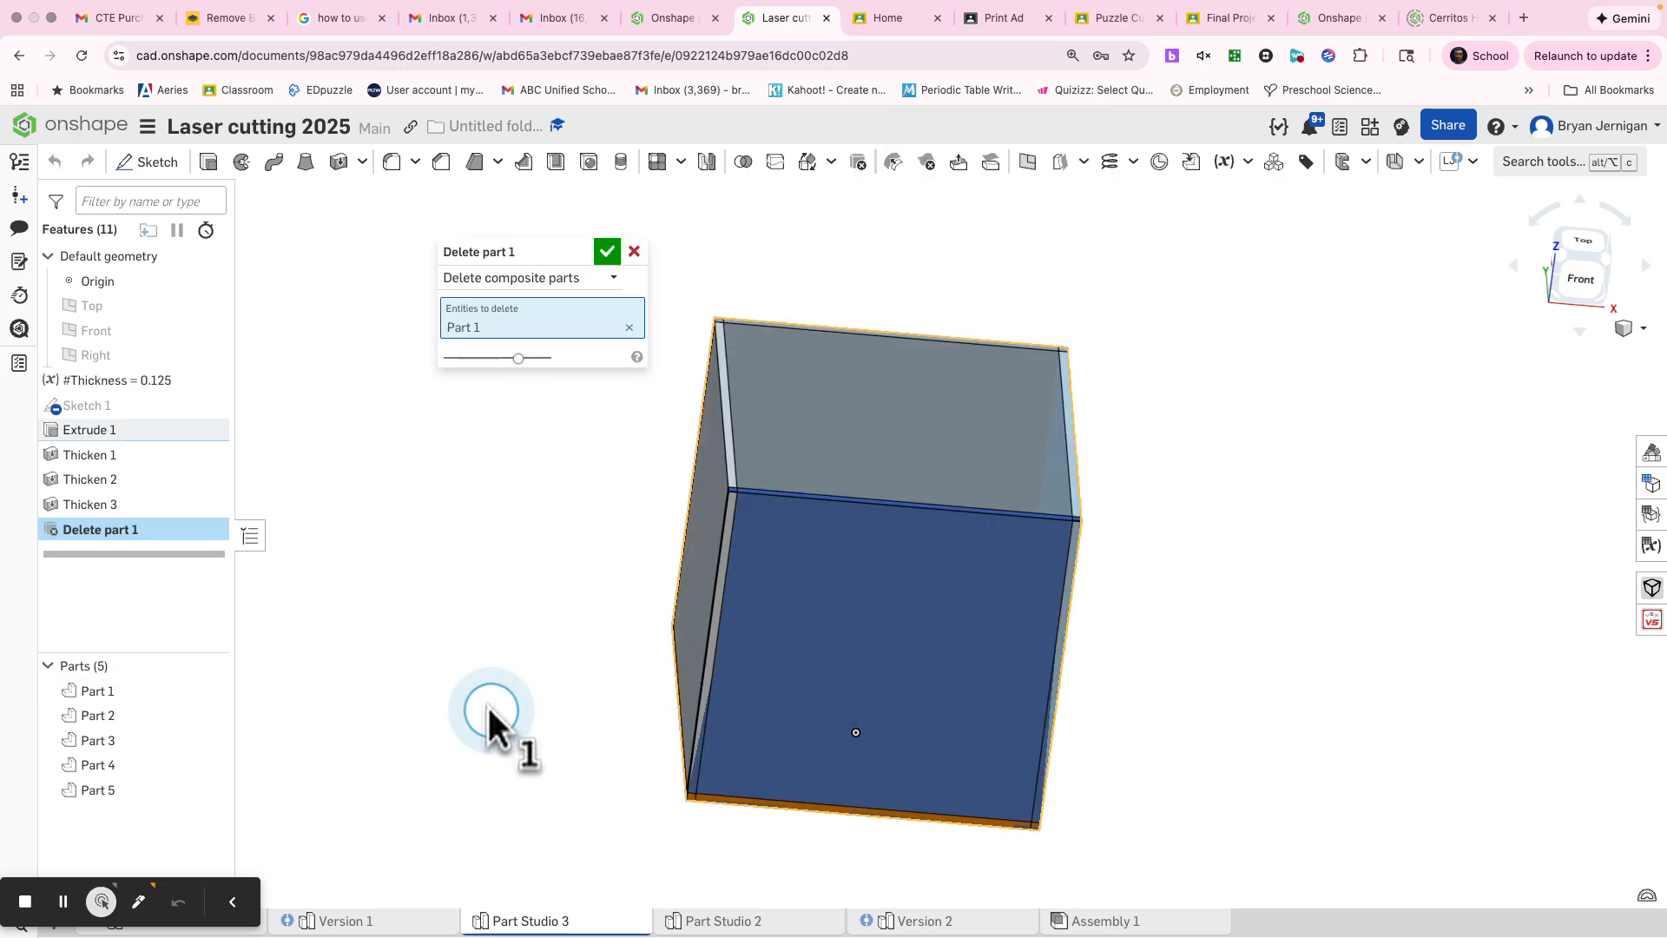
click(607, 252)
Step: Rename the front panel, Part 2, as Front
right_drag(596, 258, 526, 409)
click(800, 571)
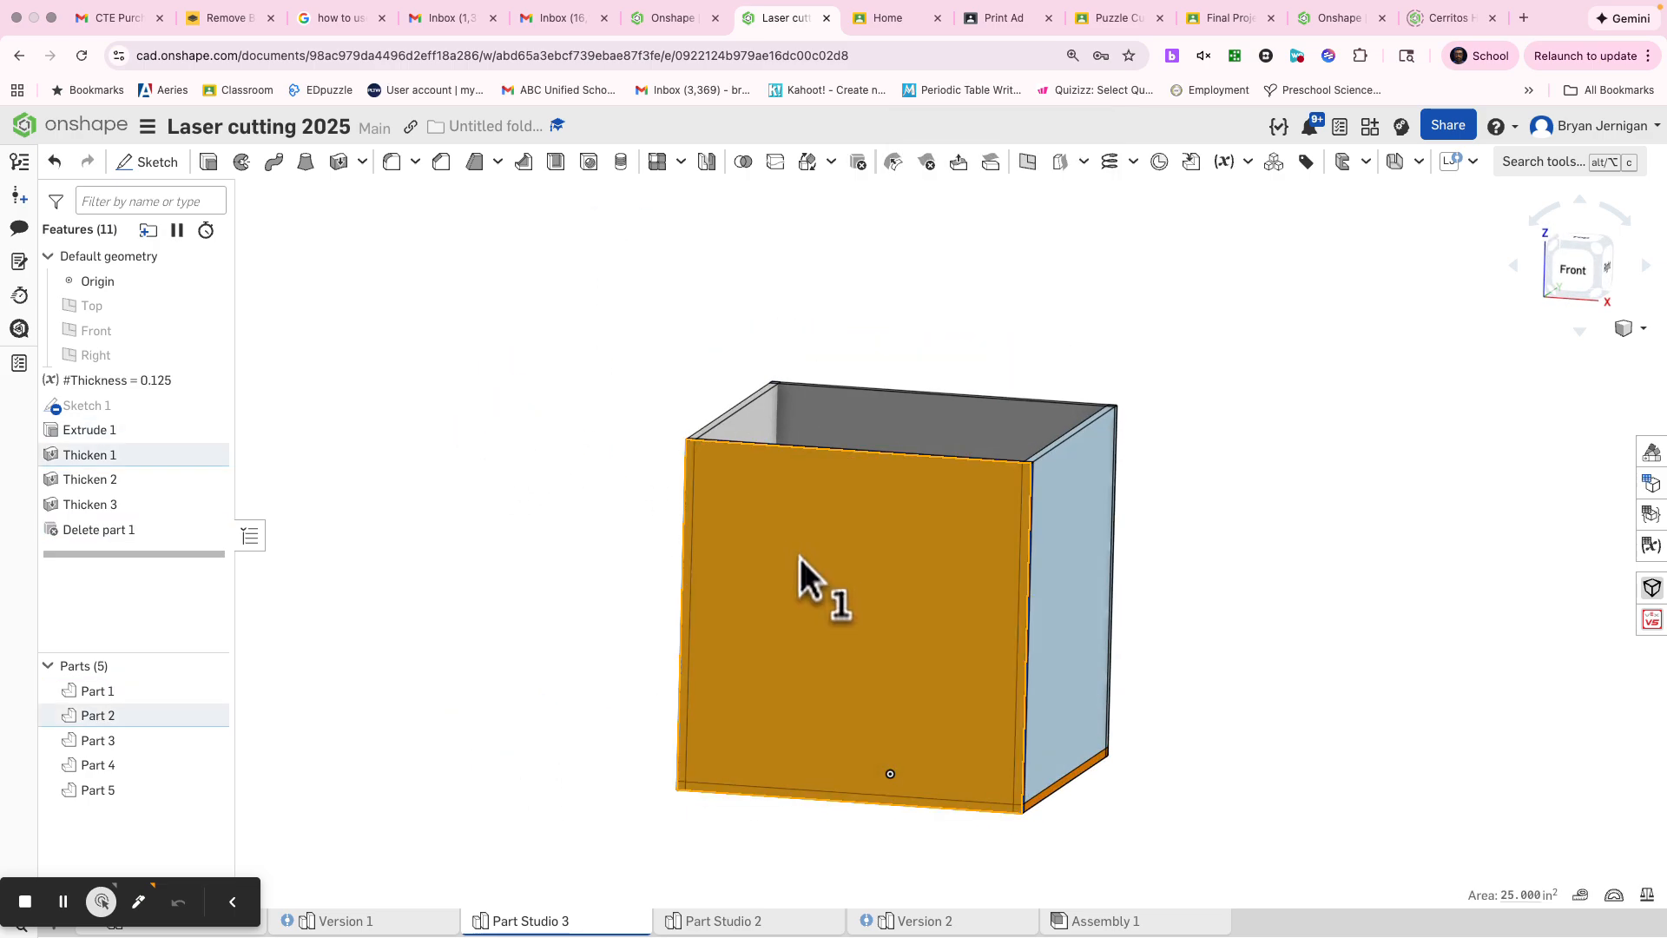
right_click(125, 722)
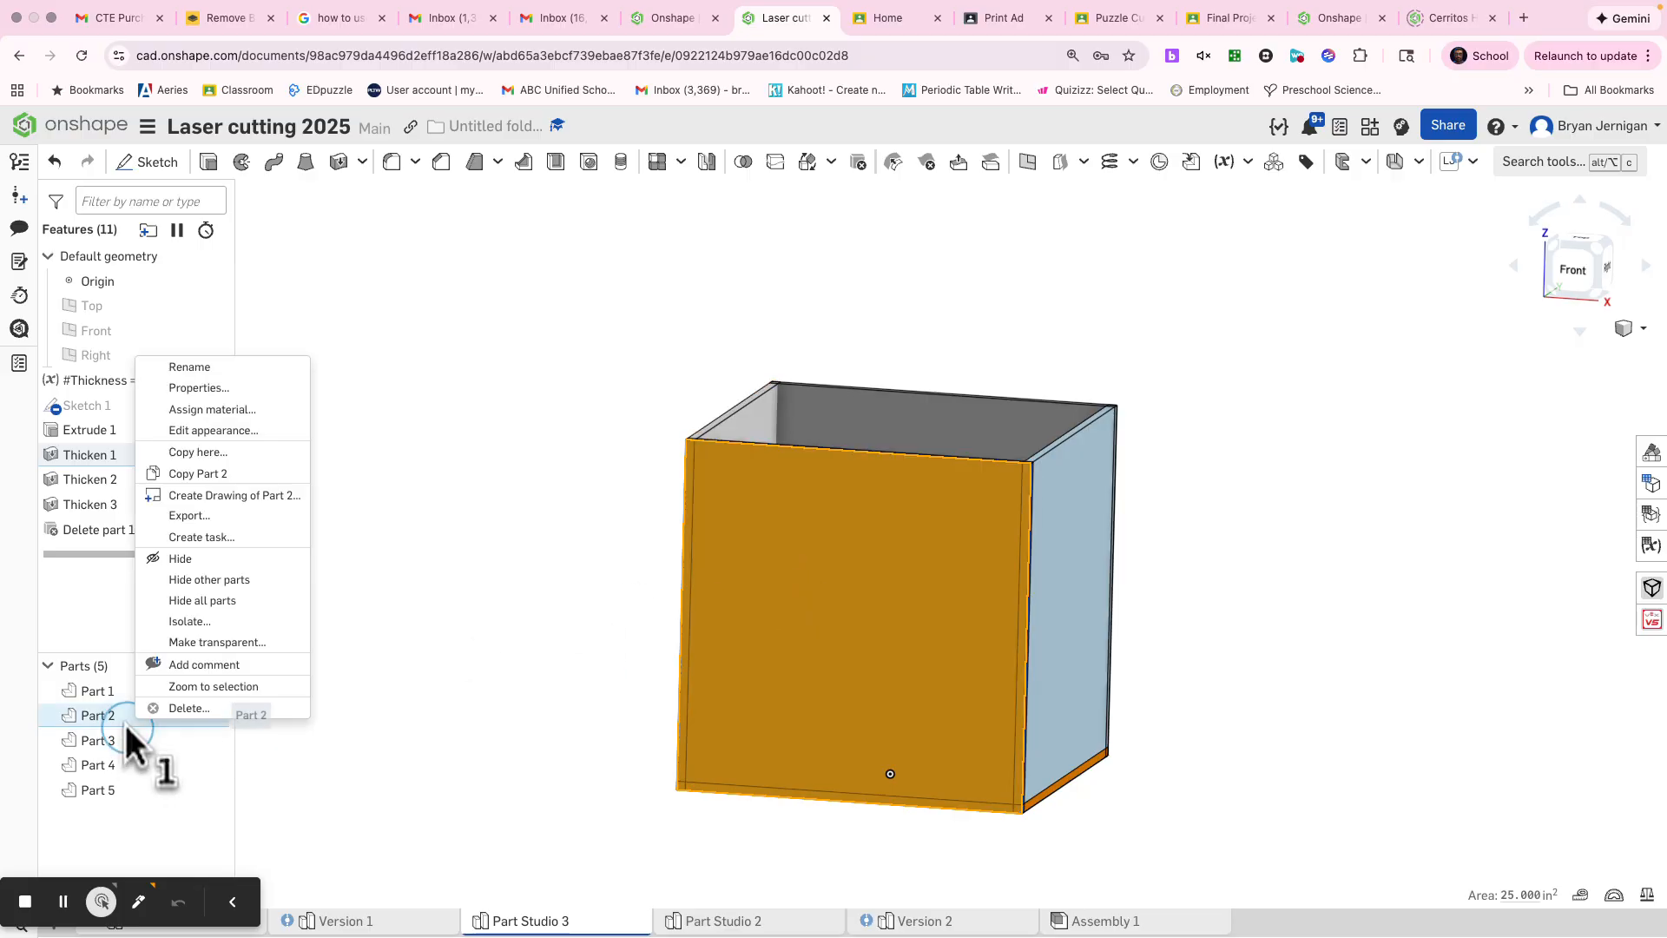
click(232, 366)
text(Front)
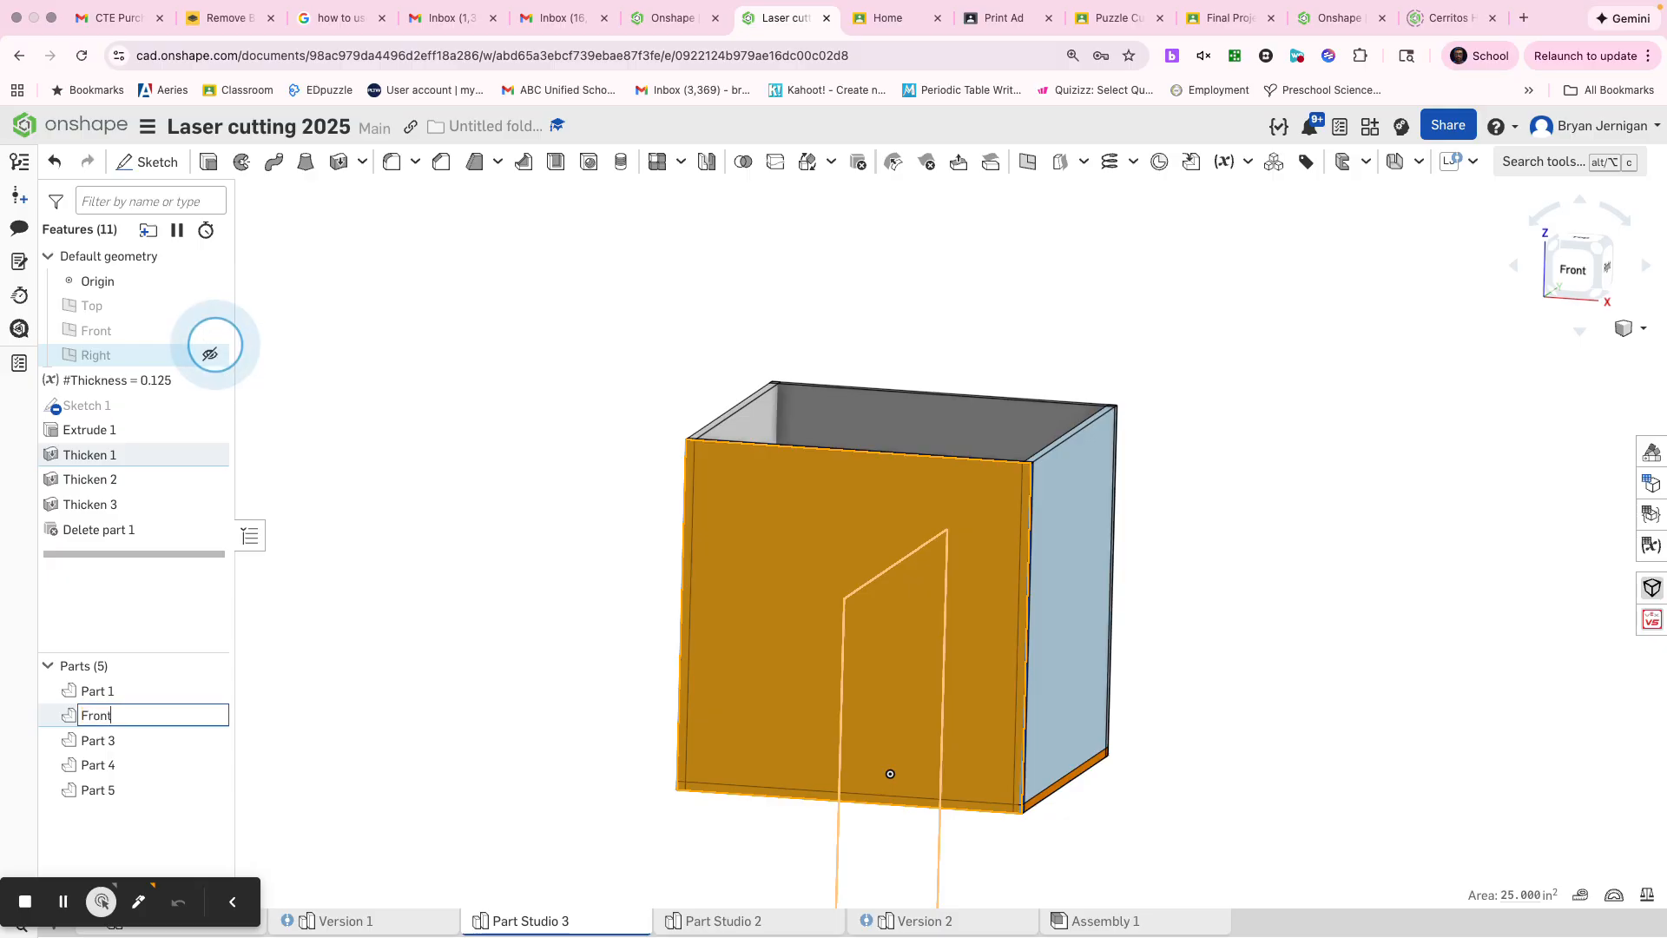
click(417, 352)
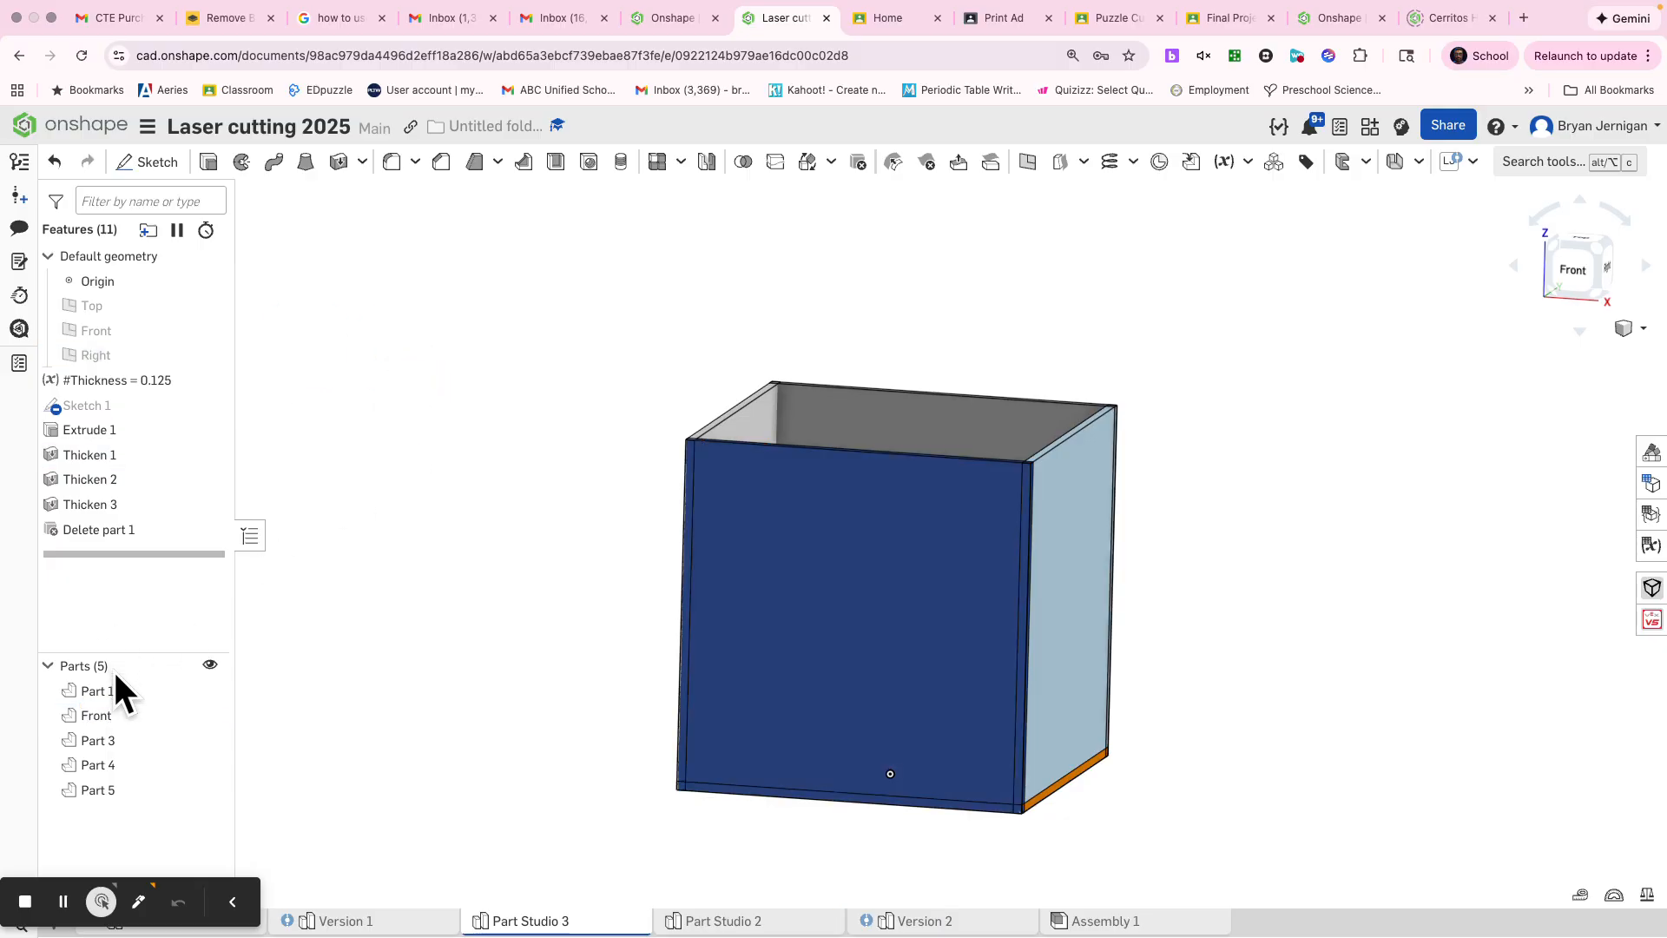
Step: Rename the rear panel, Part 1 in the parts list, as Back
click(130, 694)
right_click(130, 694)
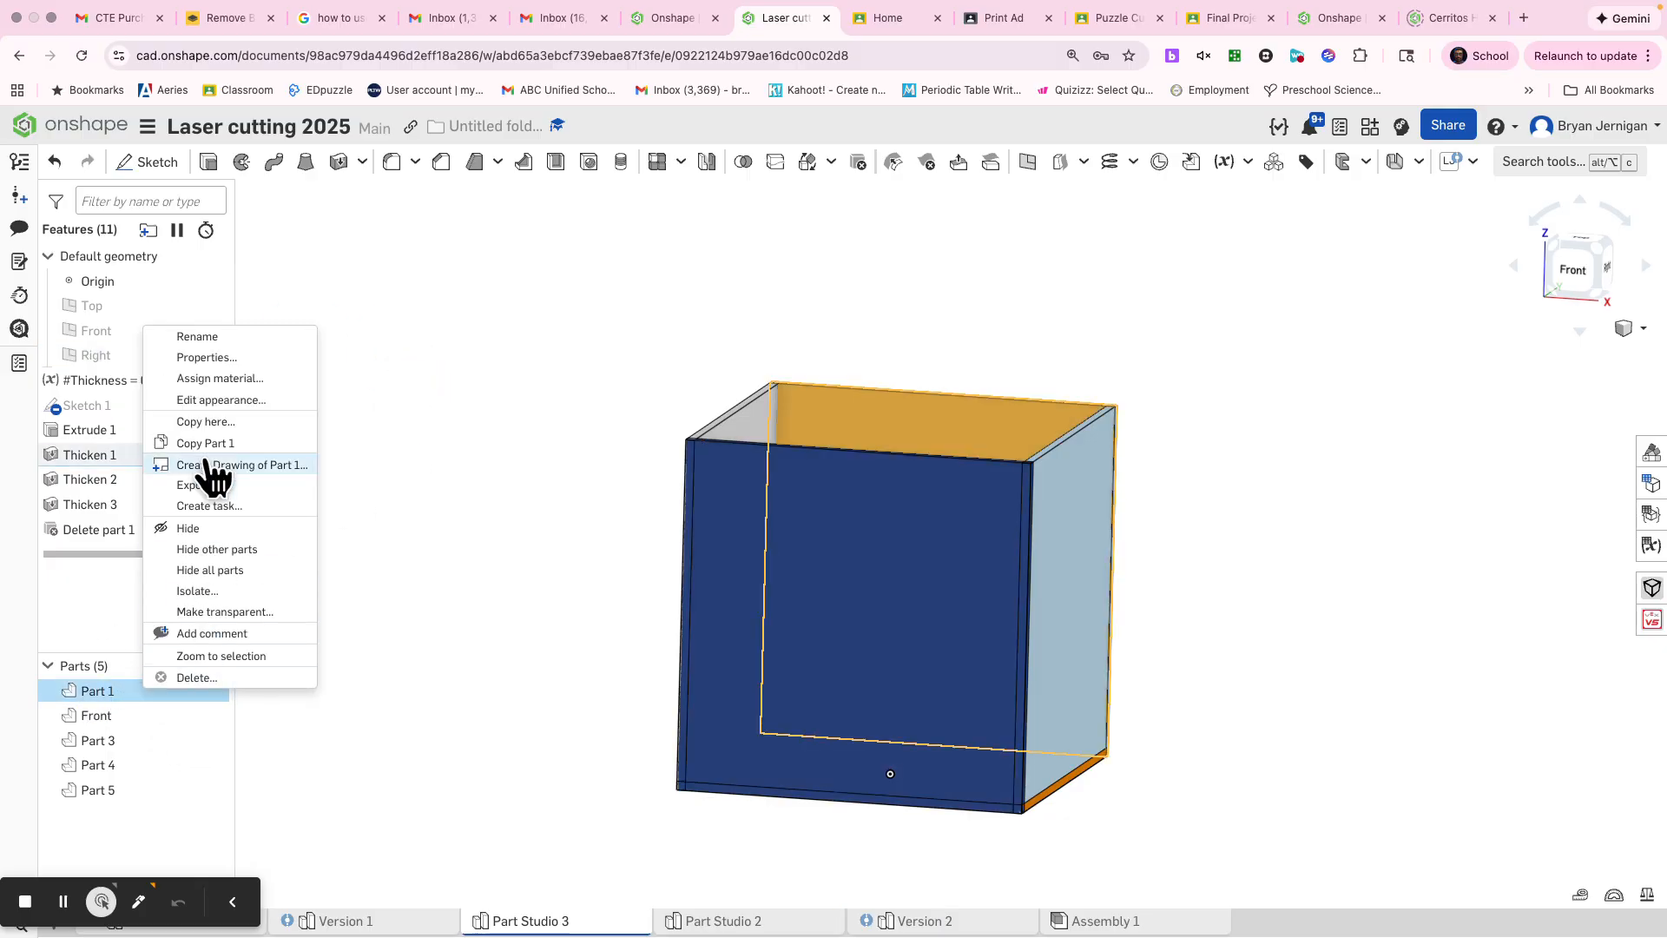
click(200, 339)
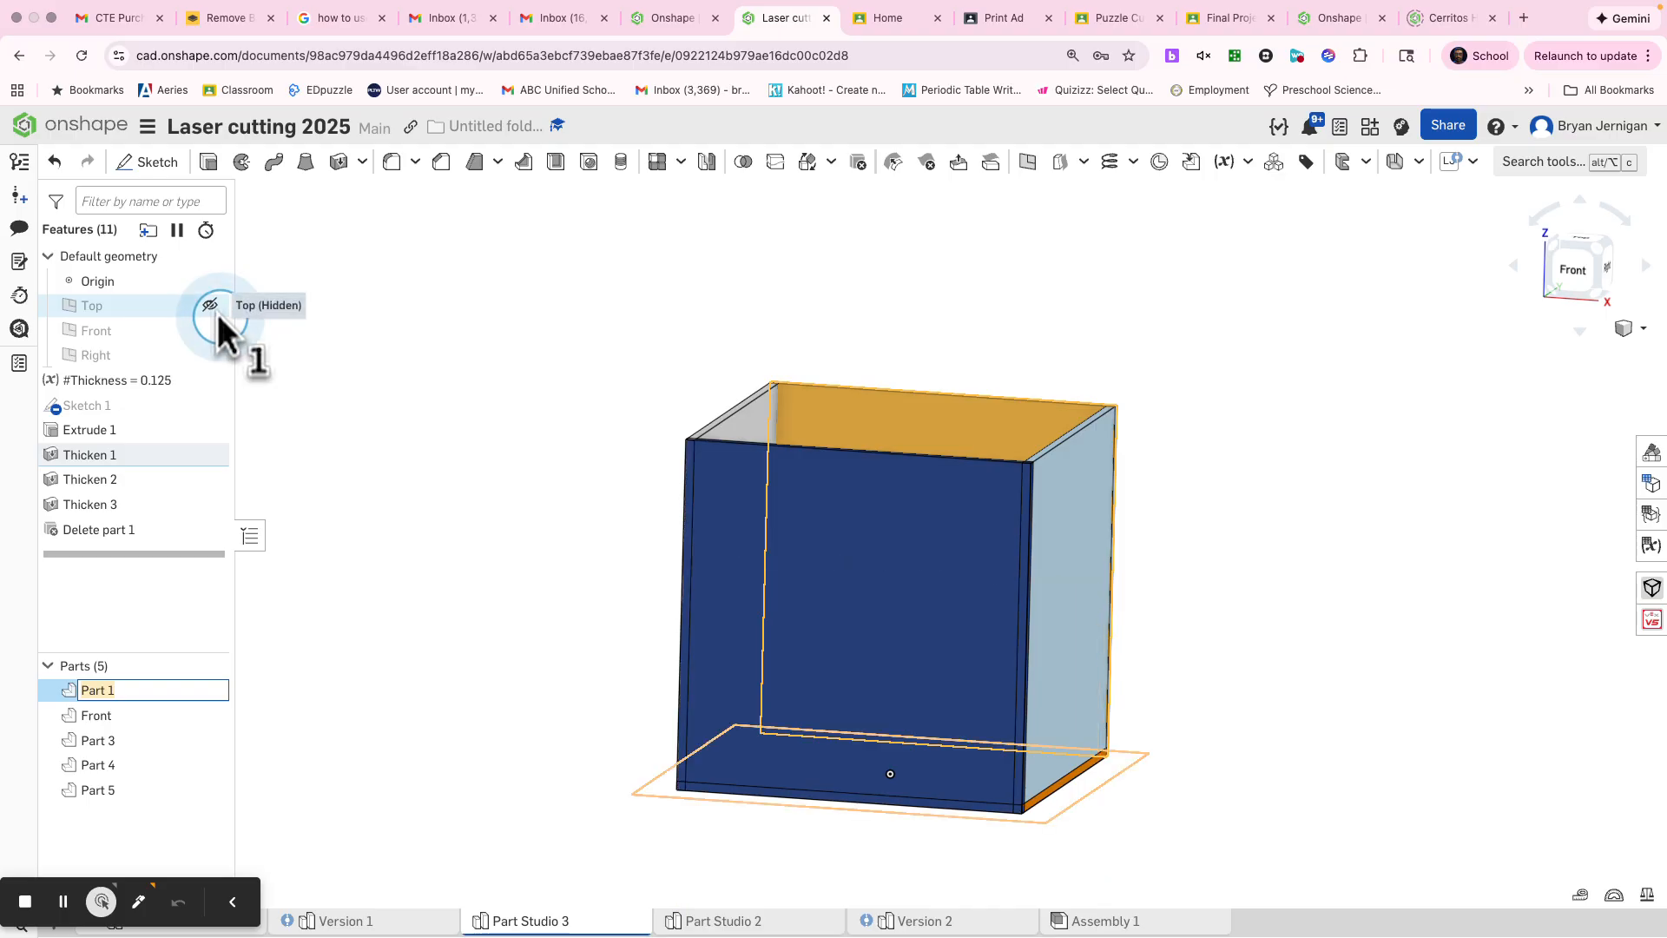
text(Back)
click(345, 500)
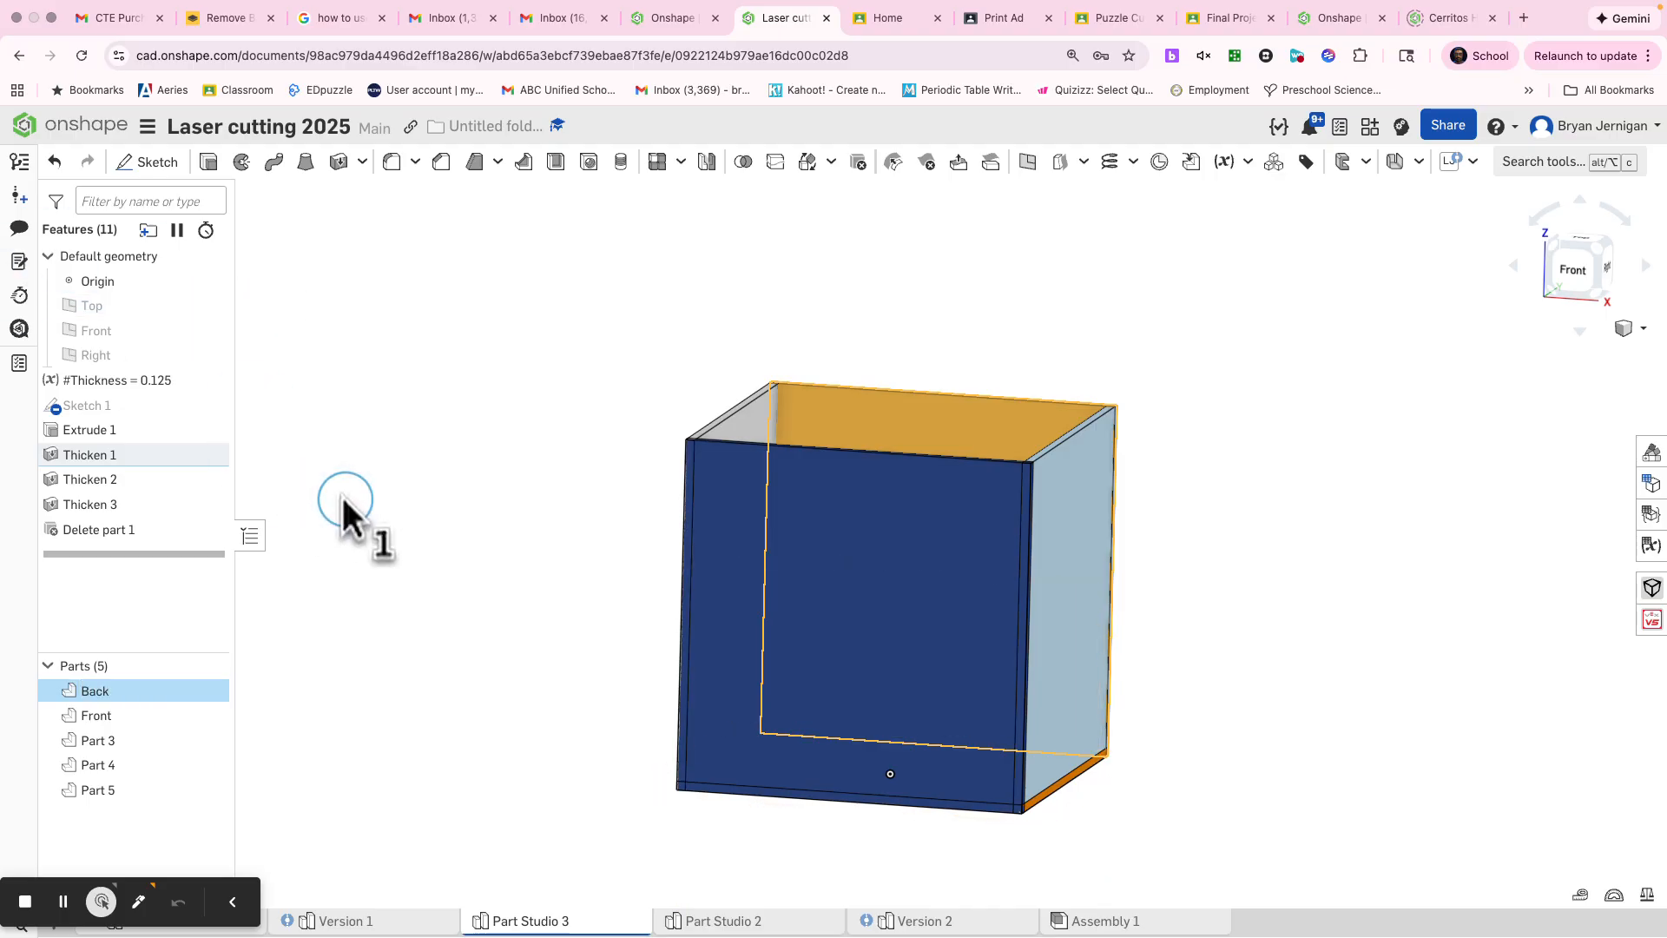
Step: Rename the left side panel, Part 3, as Left
right_click(130, 750)
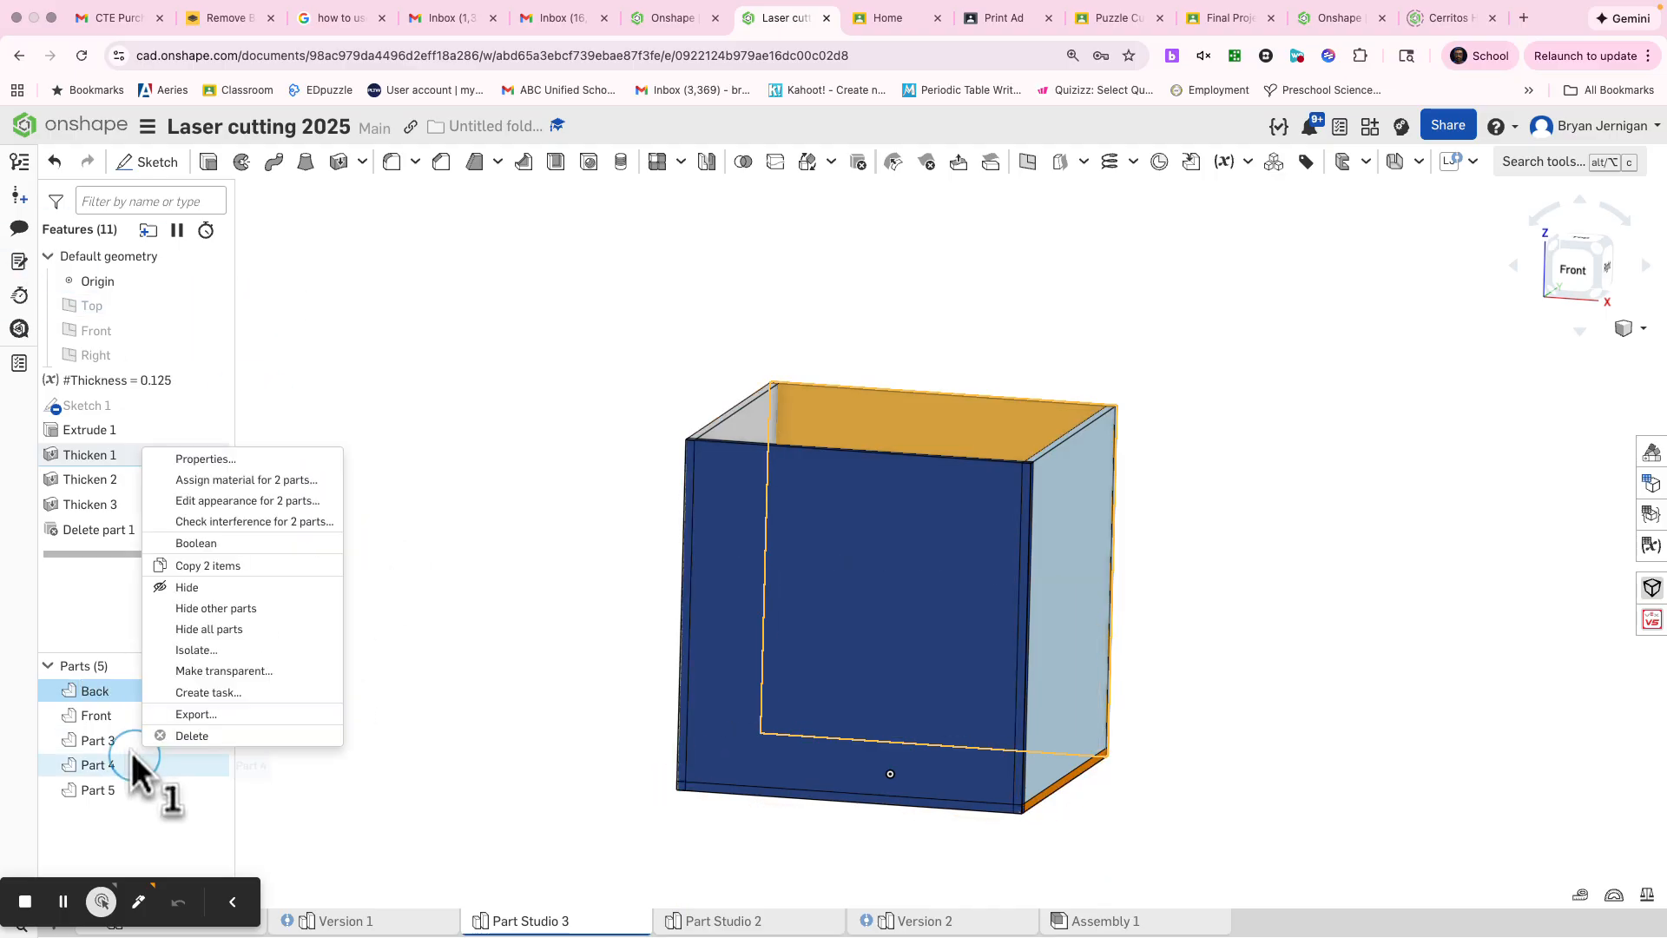
key(Escape)
right_click(113, 750)
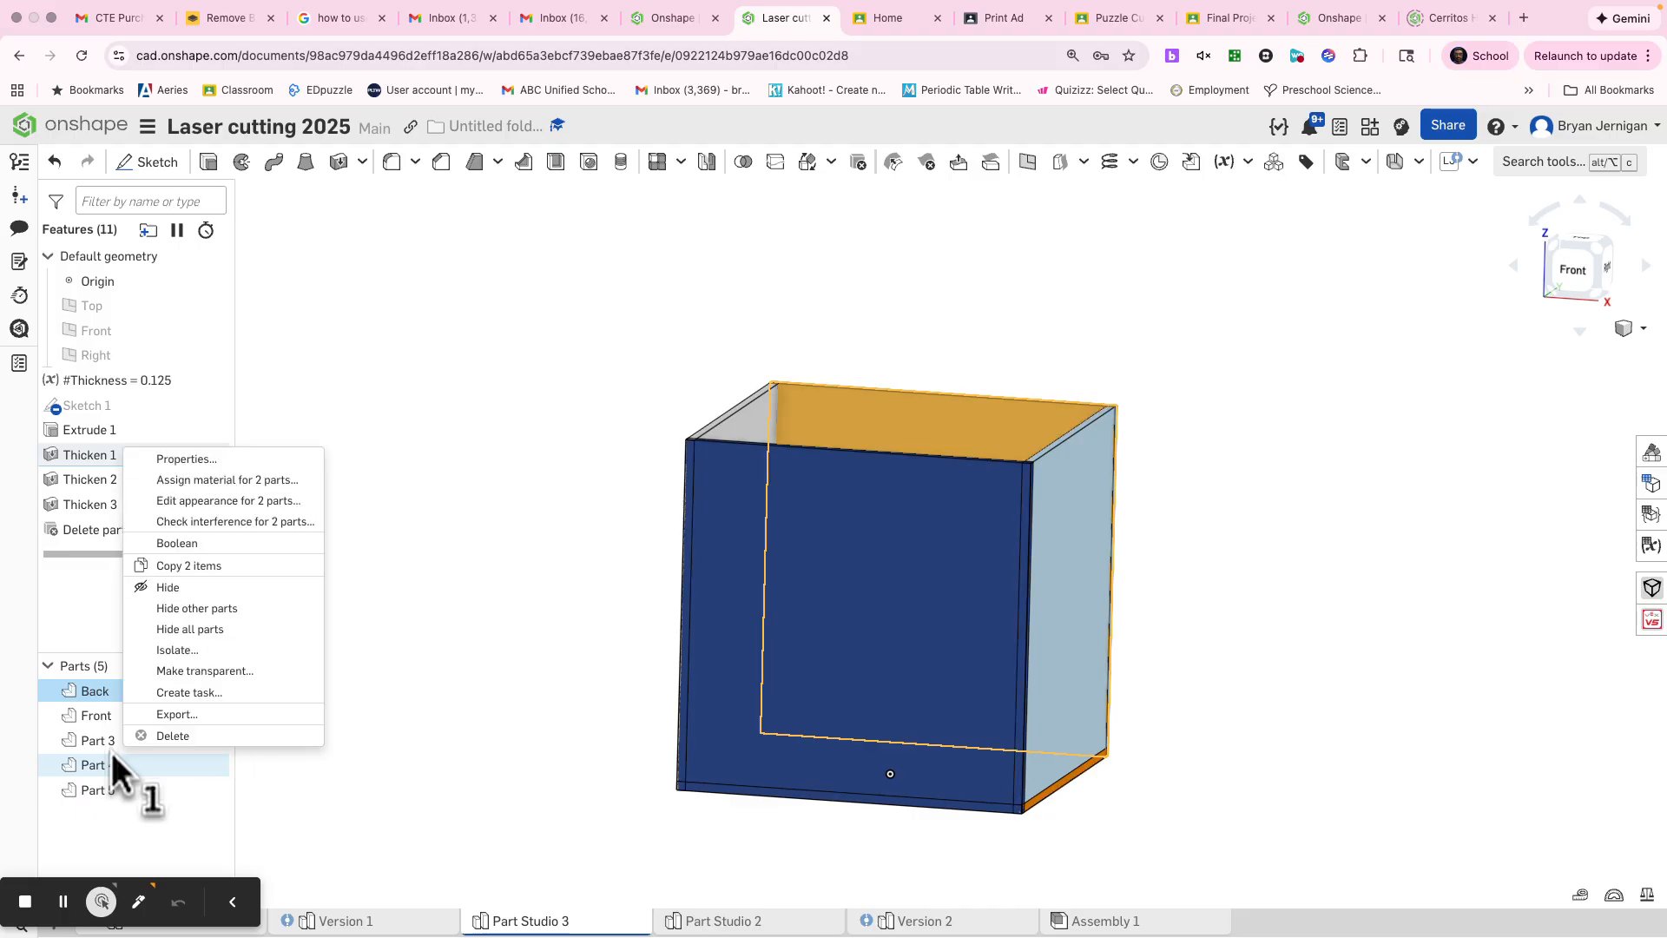
key(Escape)
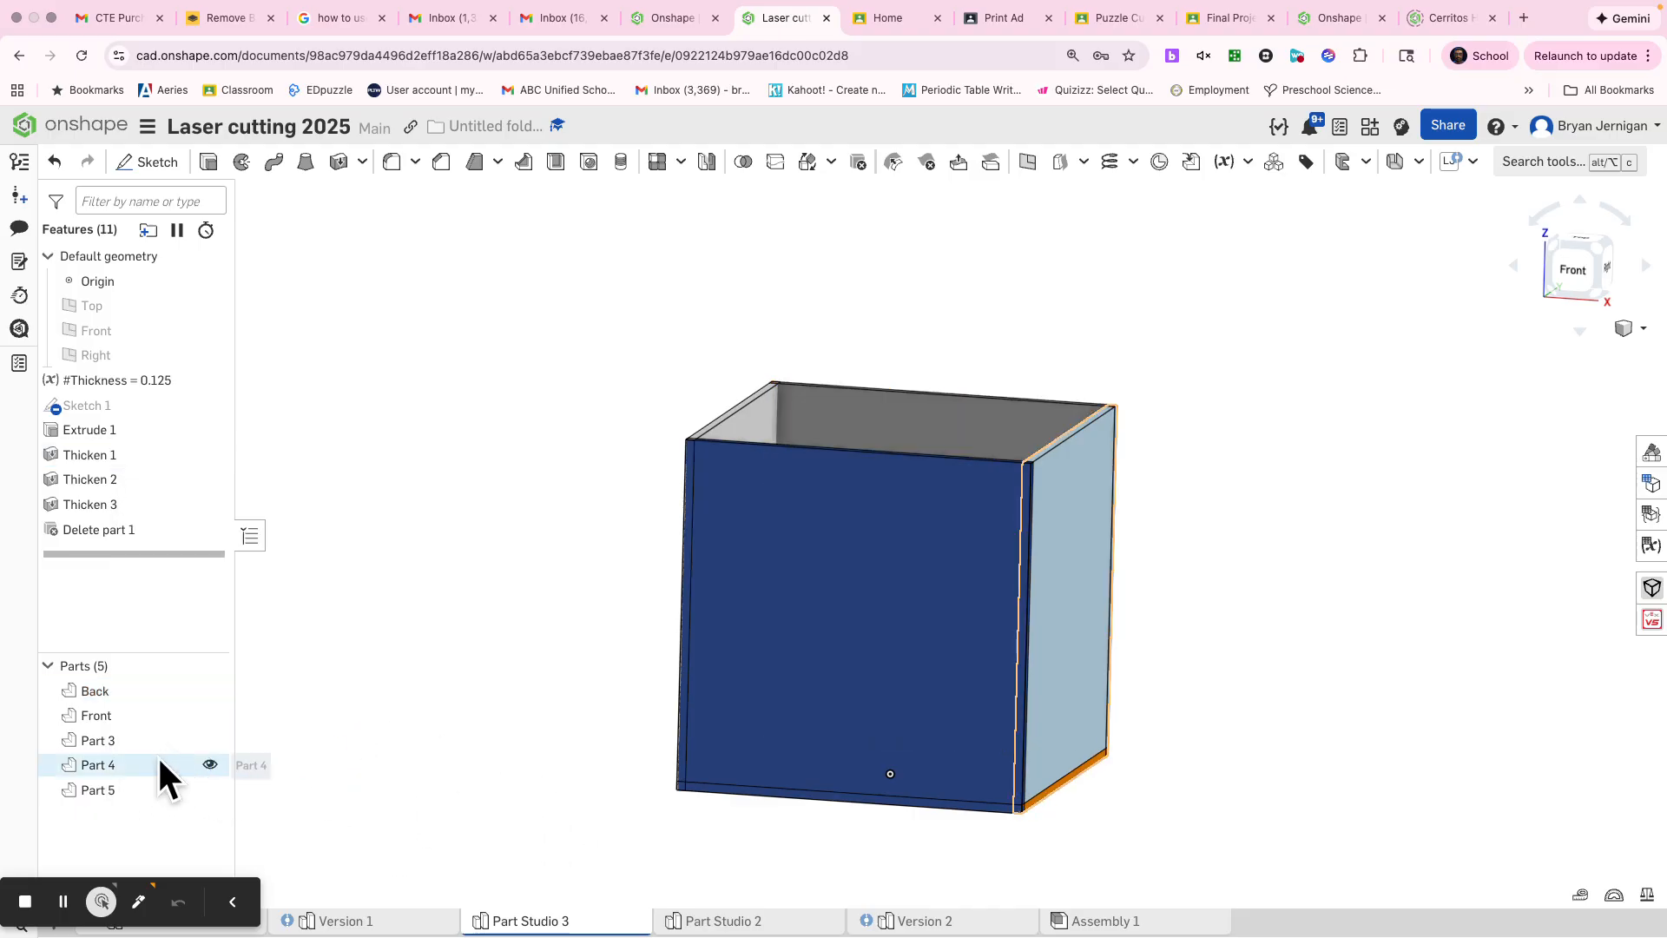
click(135, 743)
right_click(133, 740)
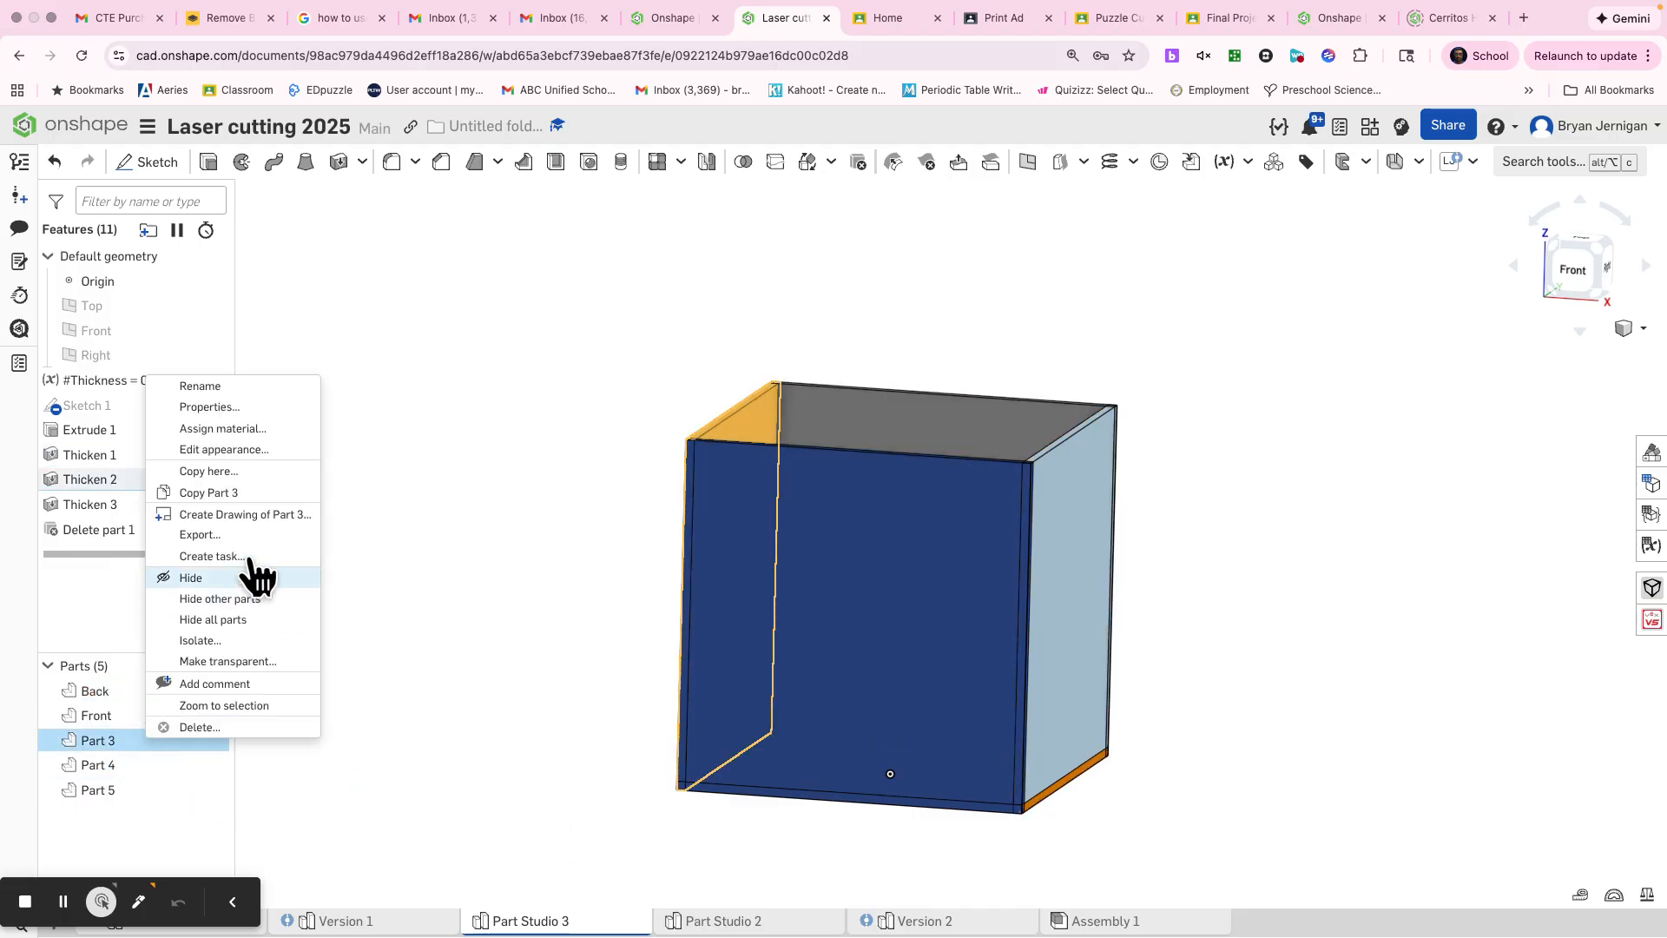
click(227, 386)
text(Left)
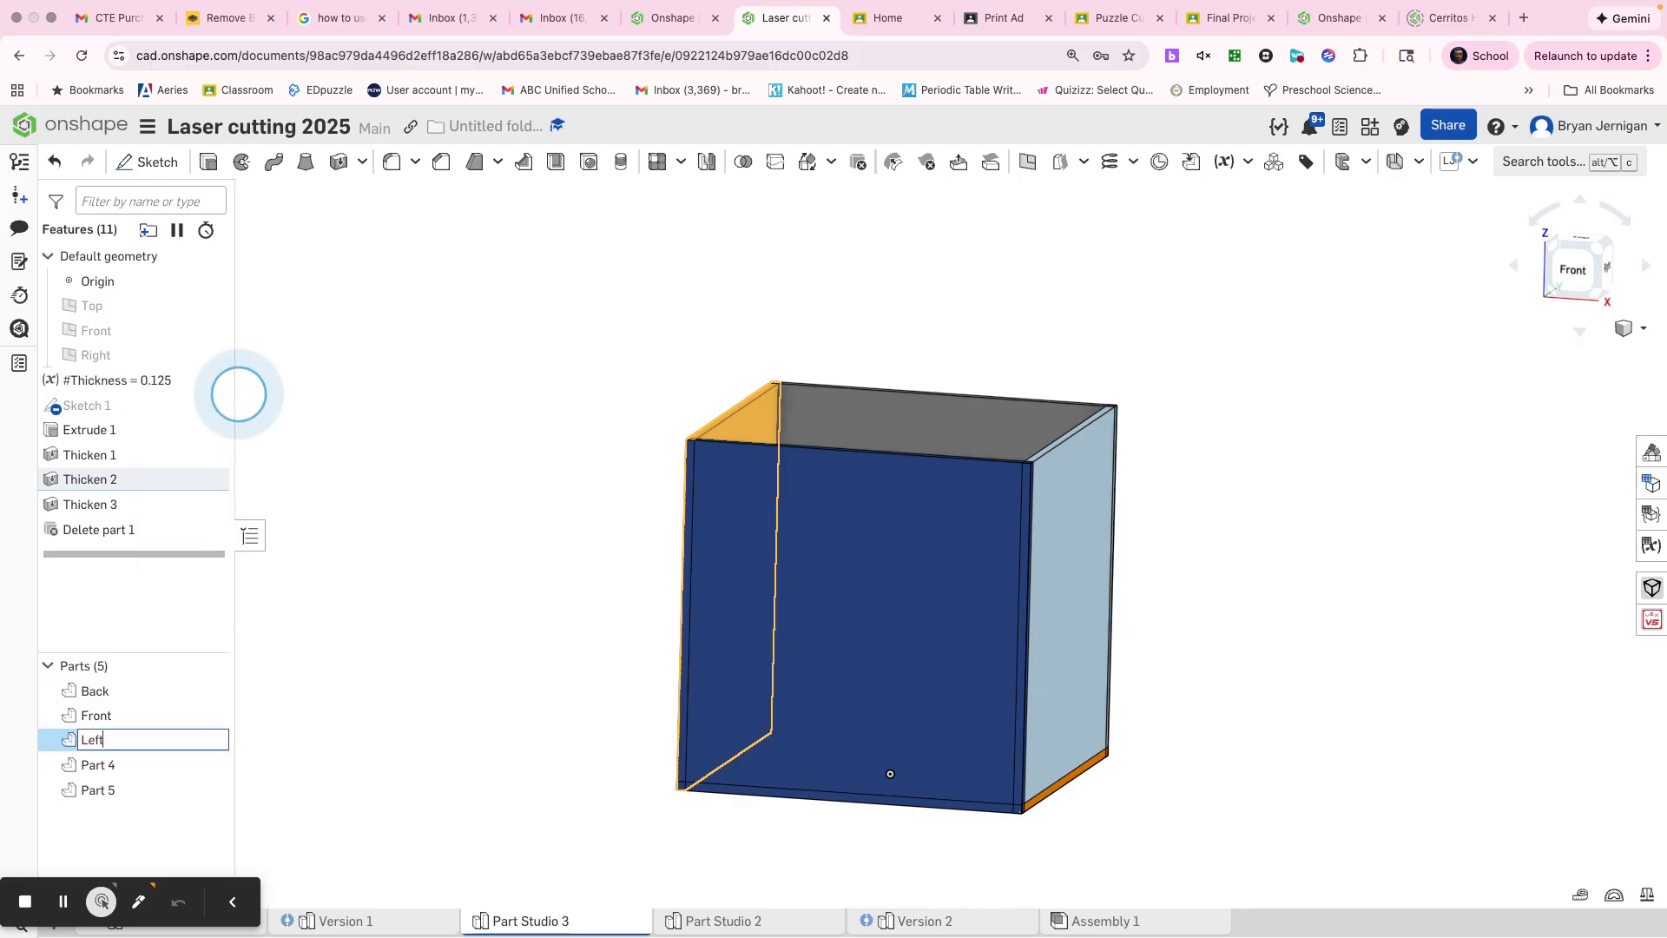
key(Return)
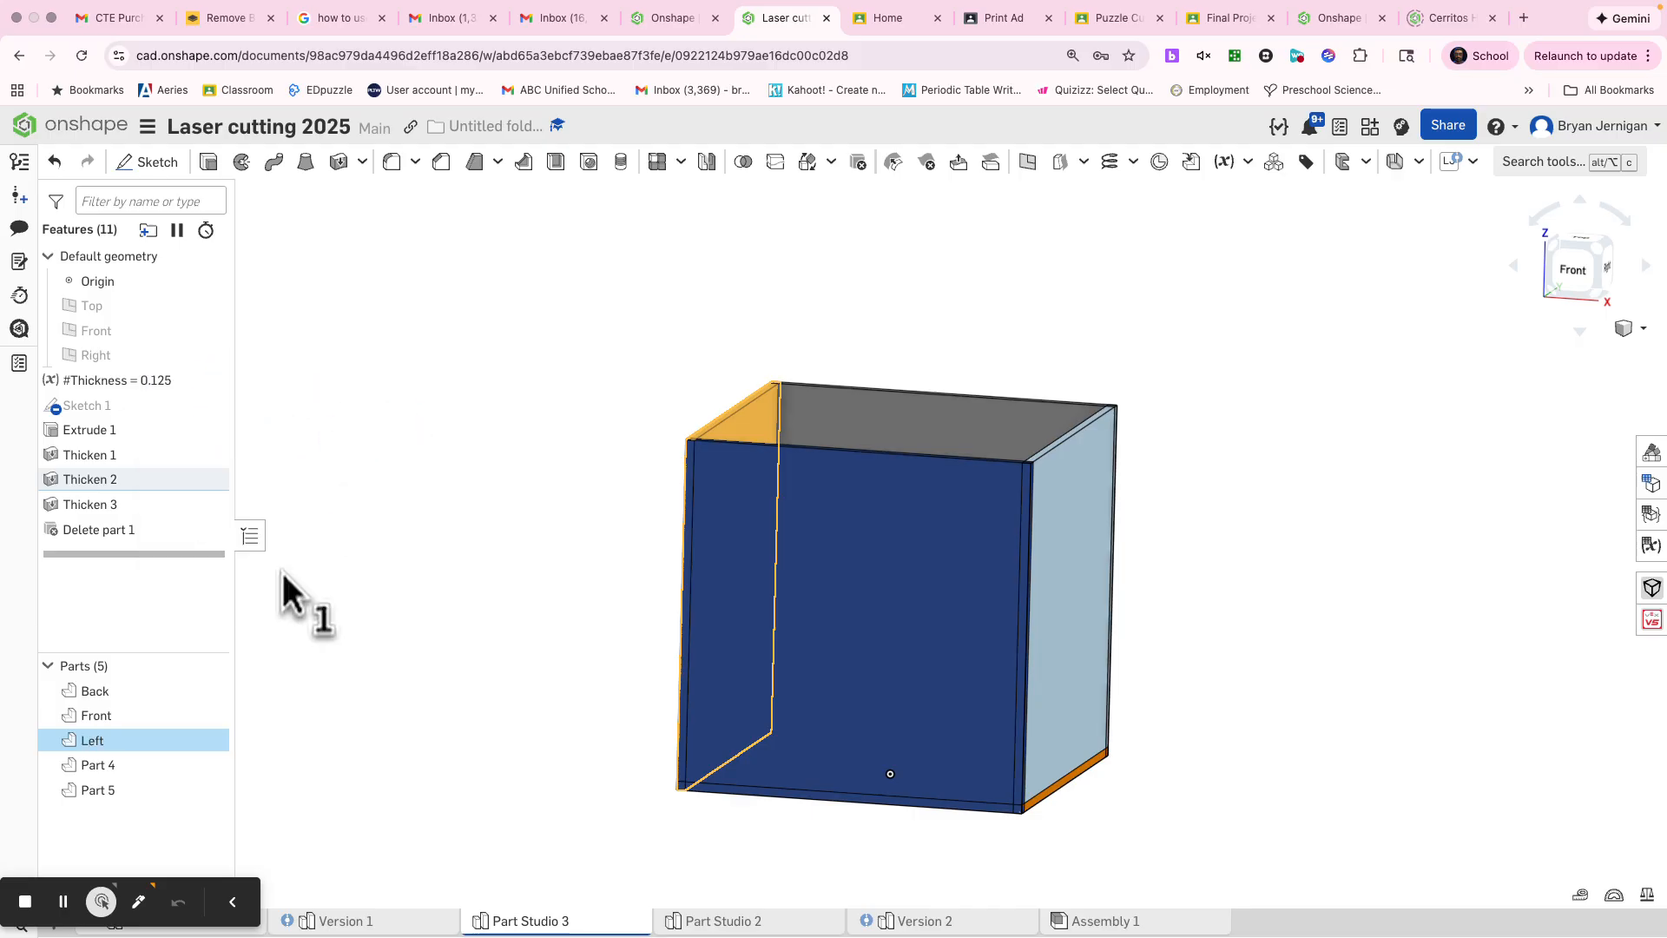
Step: Rename the right side panel, Part 4, as Right
right_click(137, 769)
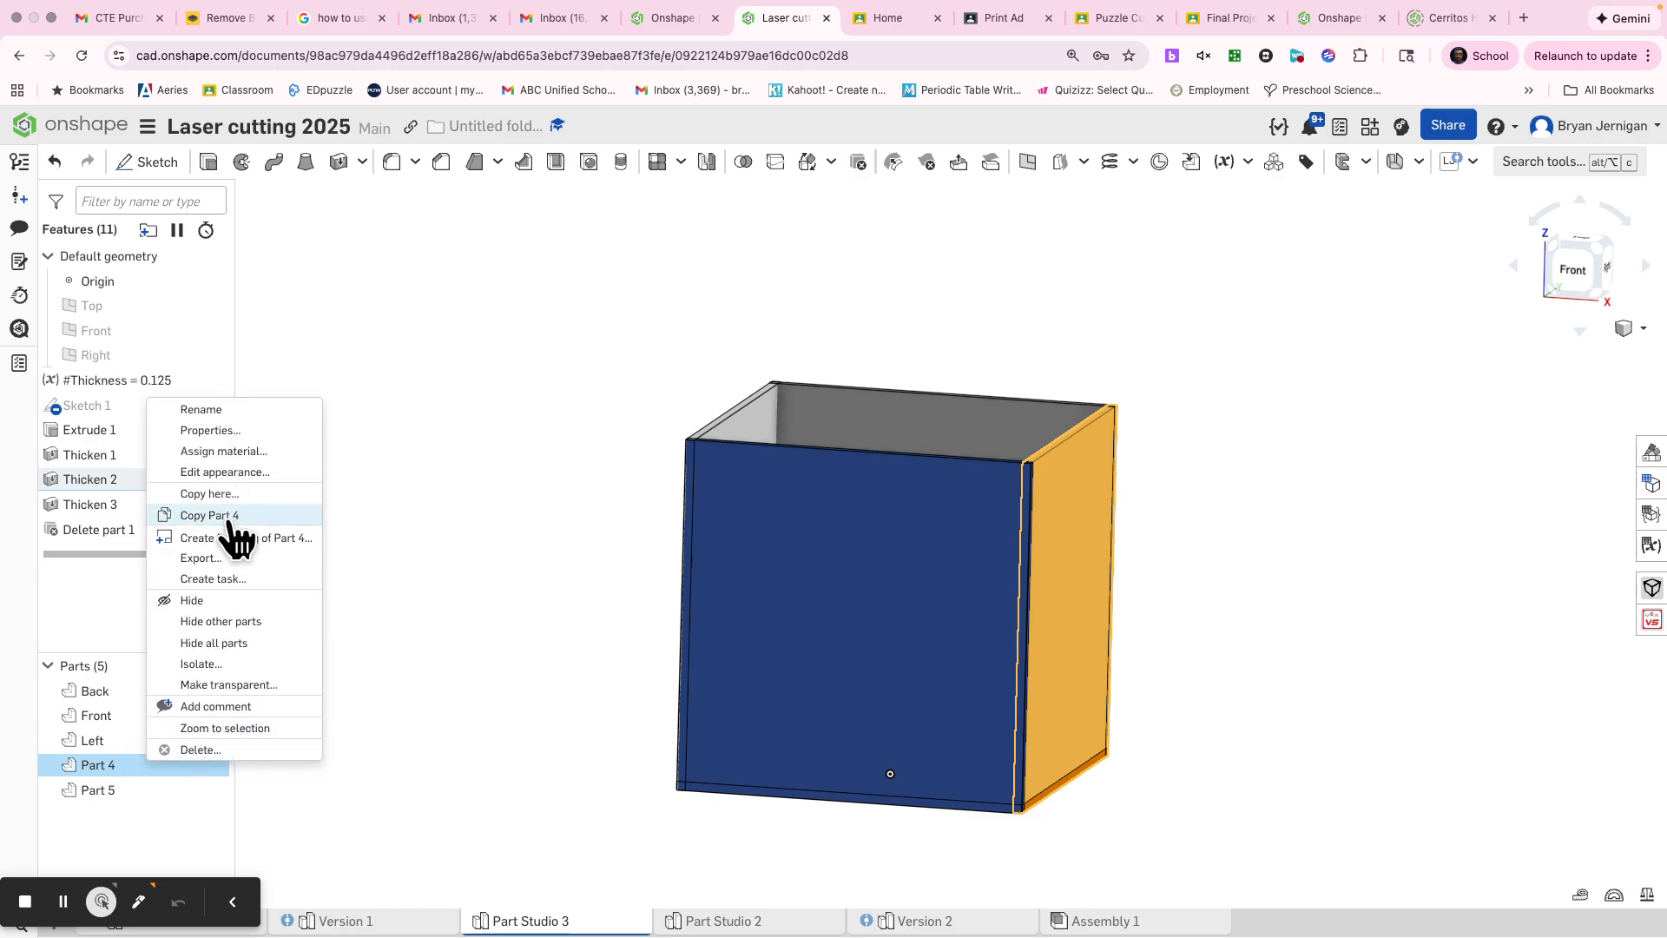
click(213, 409)
text(Right)
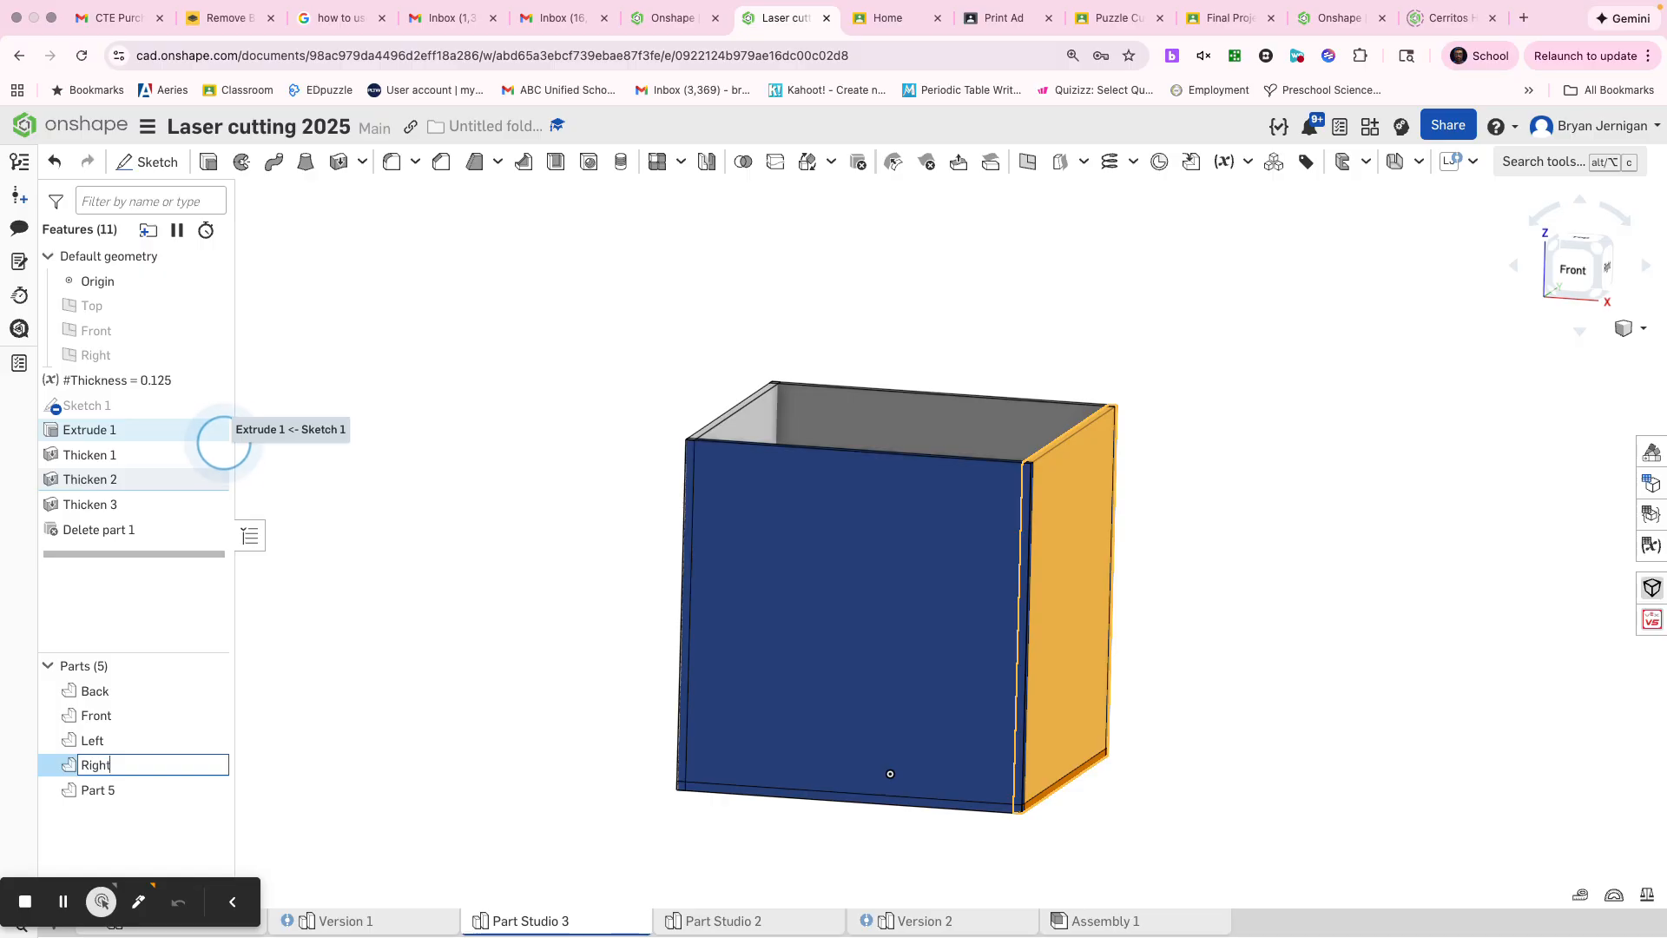
click(614, 414)
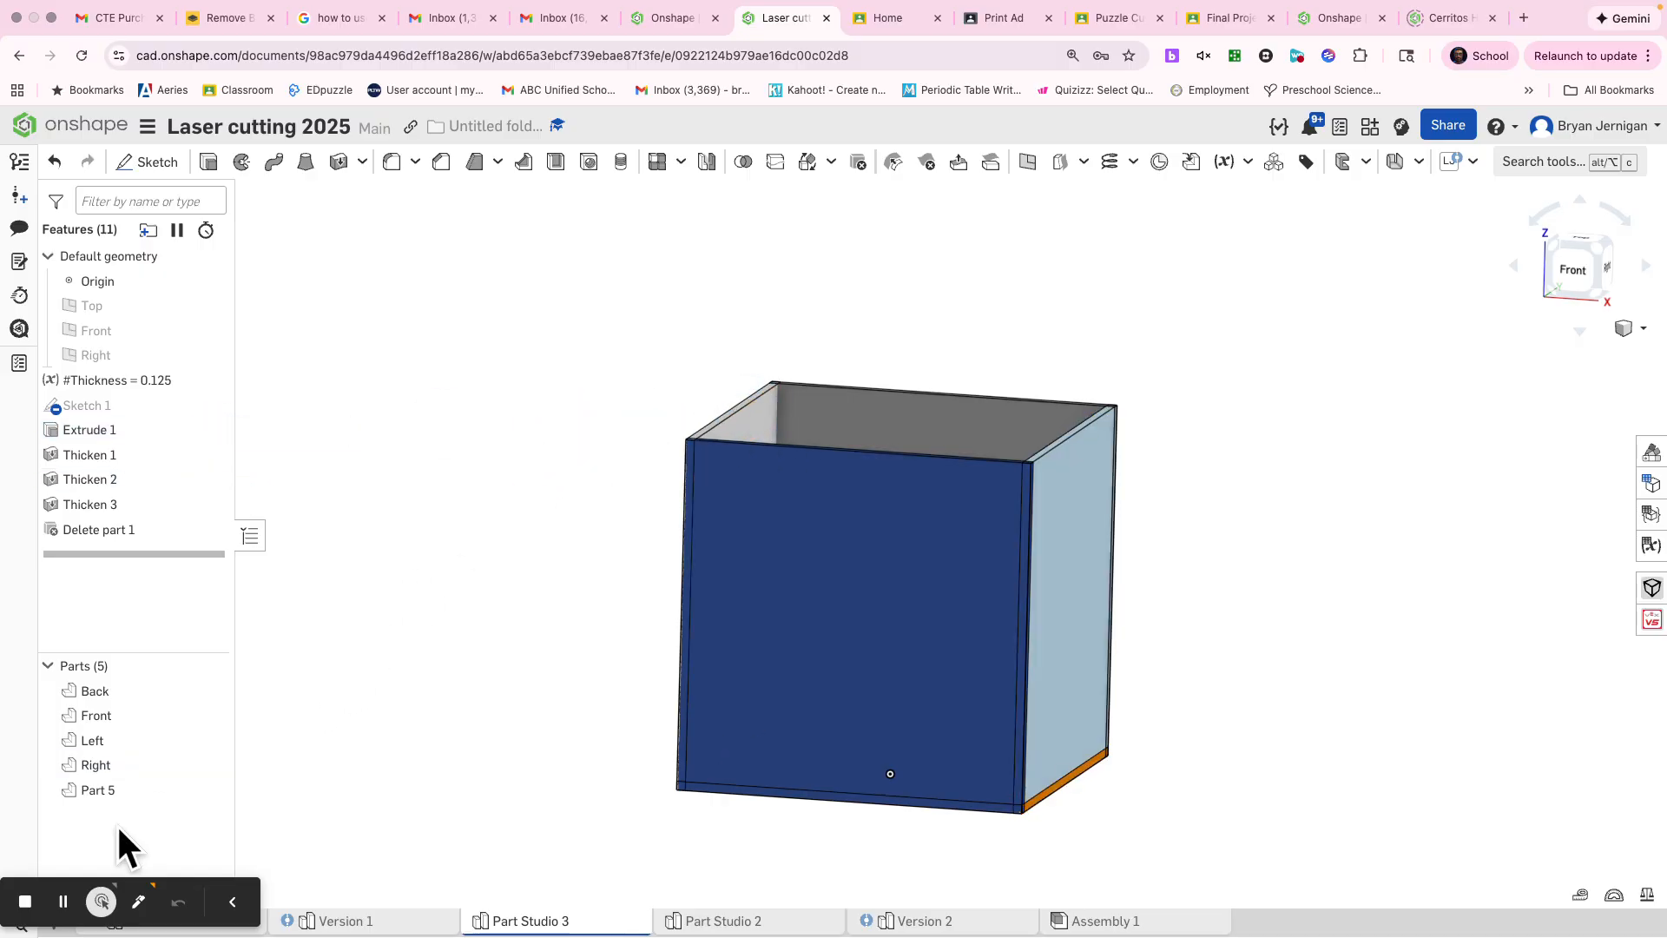
Step: Rename the base panel, Part 5, as Bottom
right_click(91, 792)
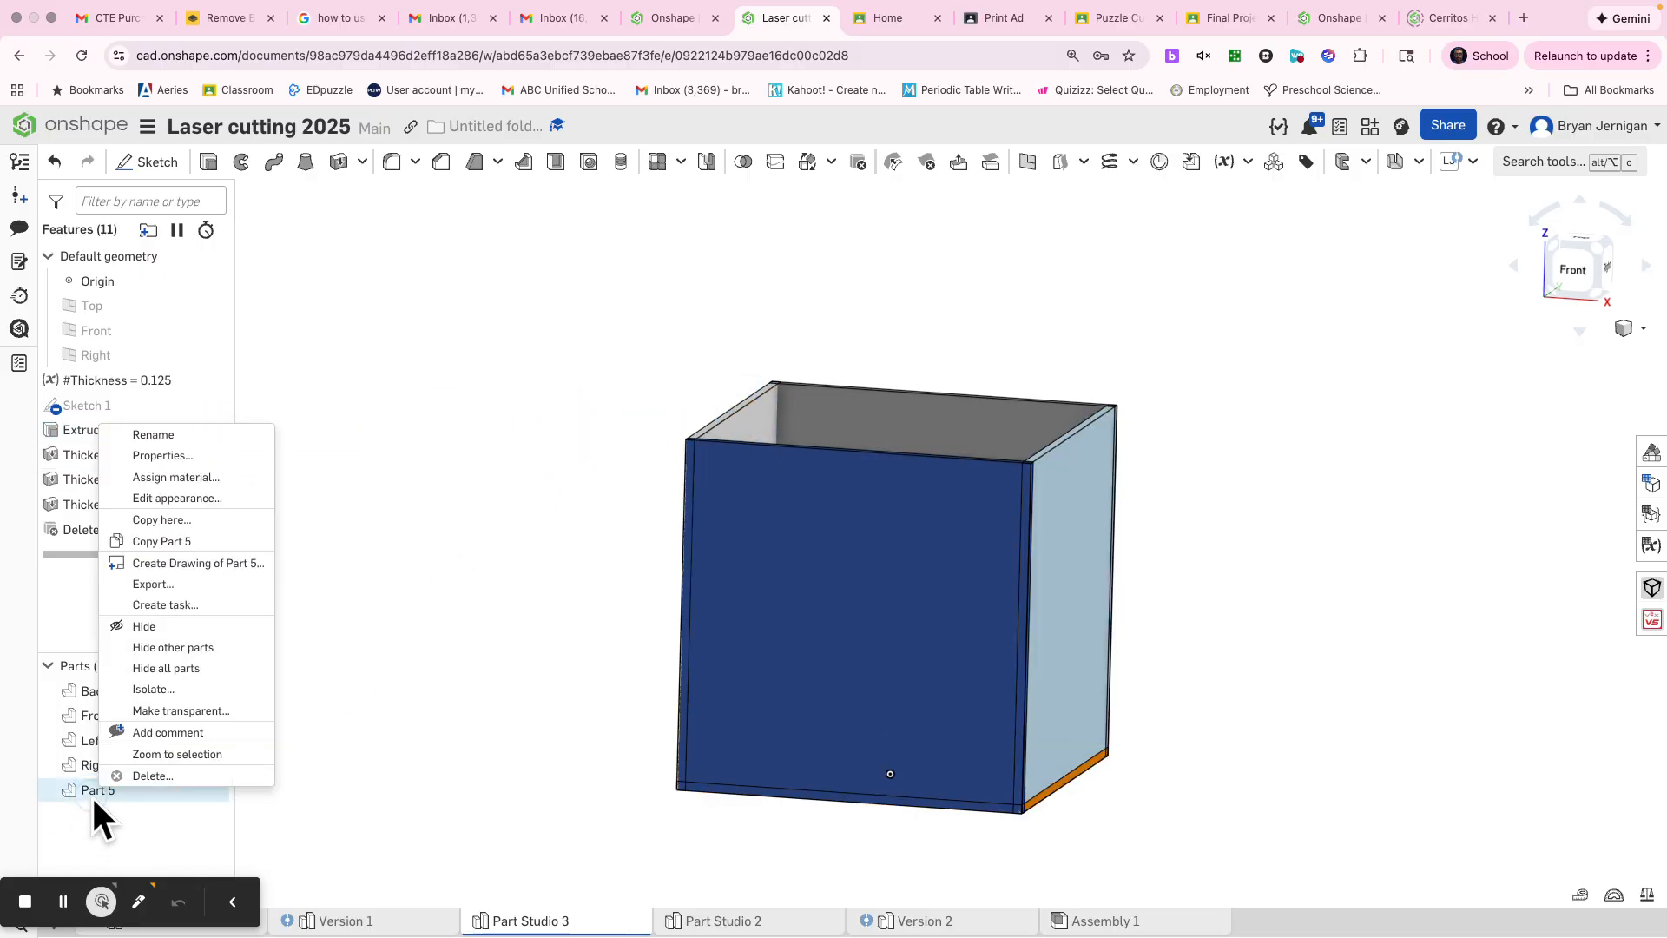
click(169, 433)
text(Bottom)
click(380, 402)
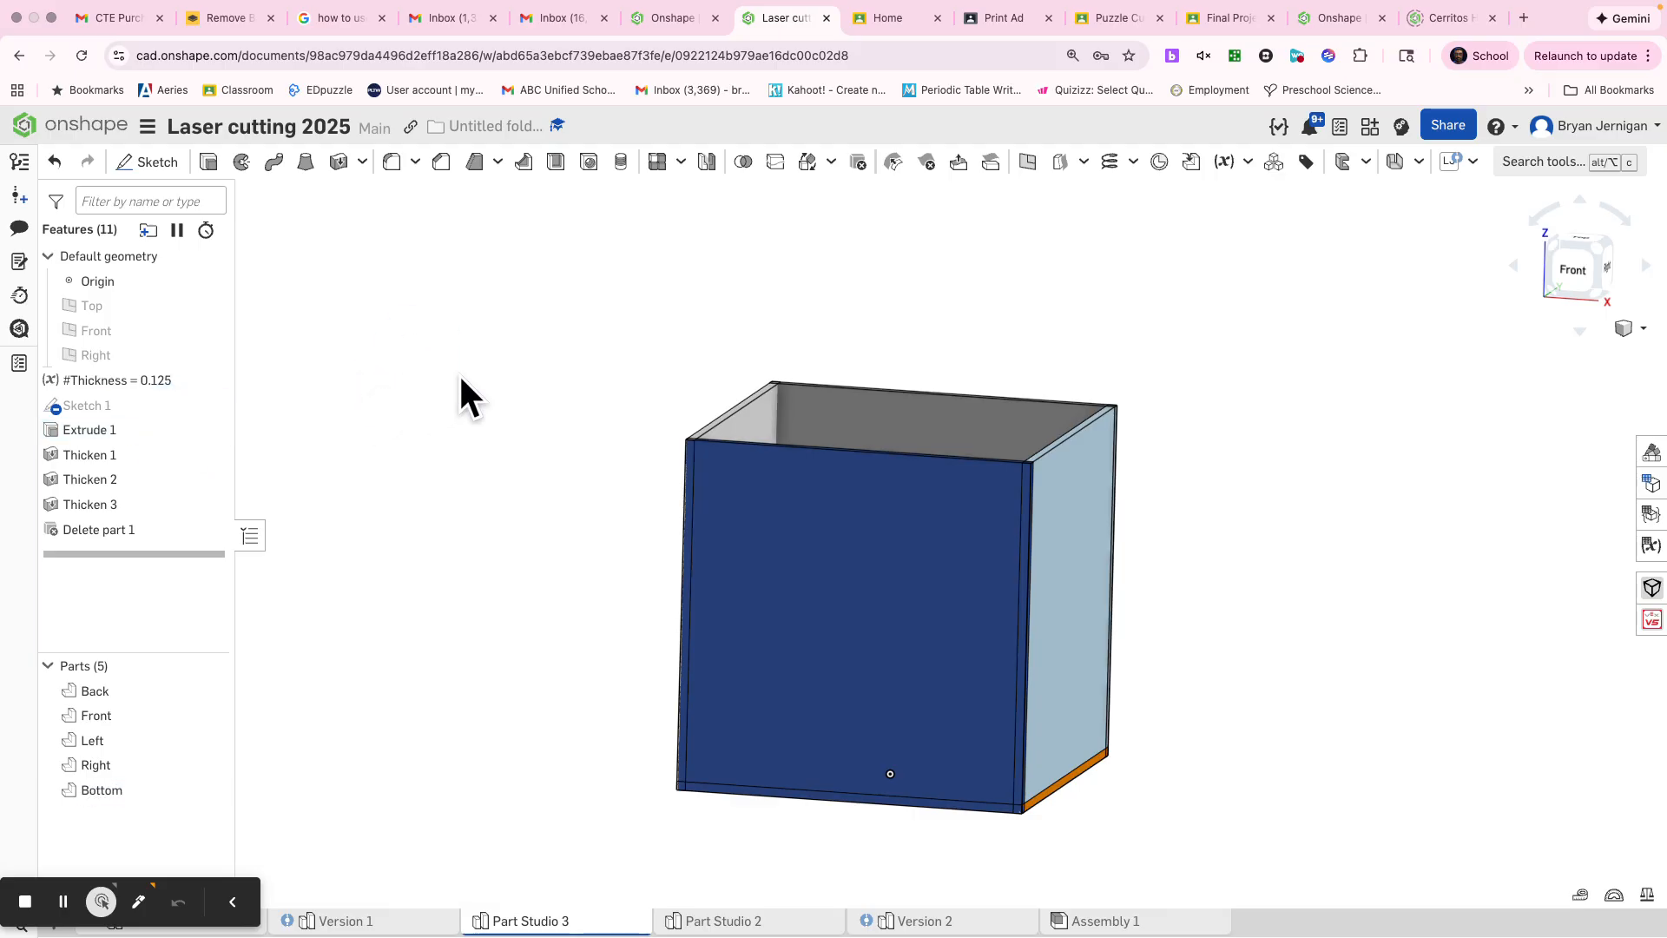
Step: Hide every part except the Back panel
right_drag(1245, 553, 1202, 653)
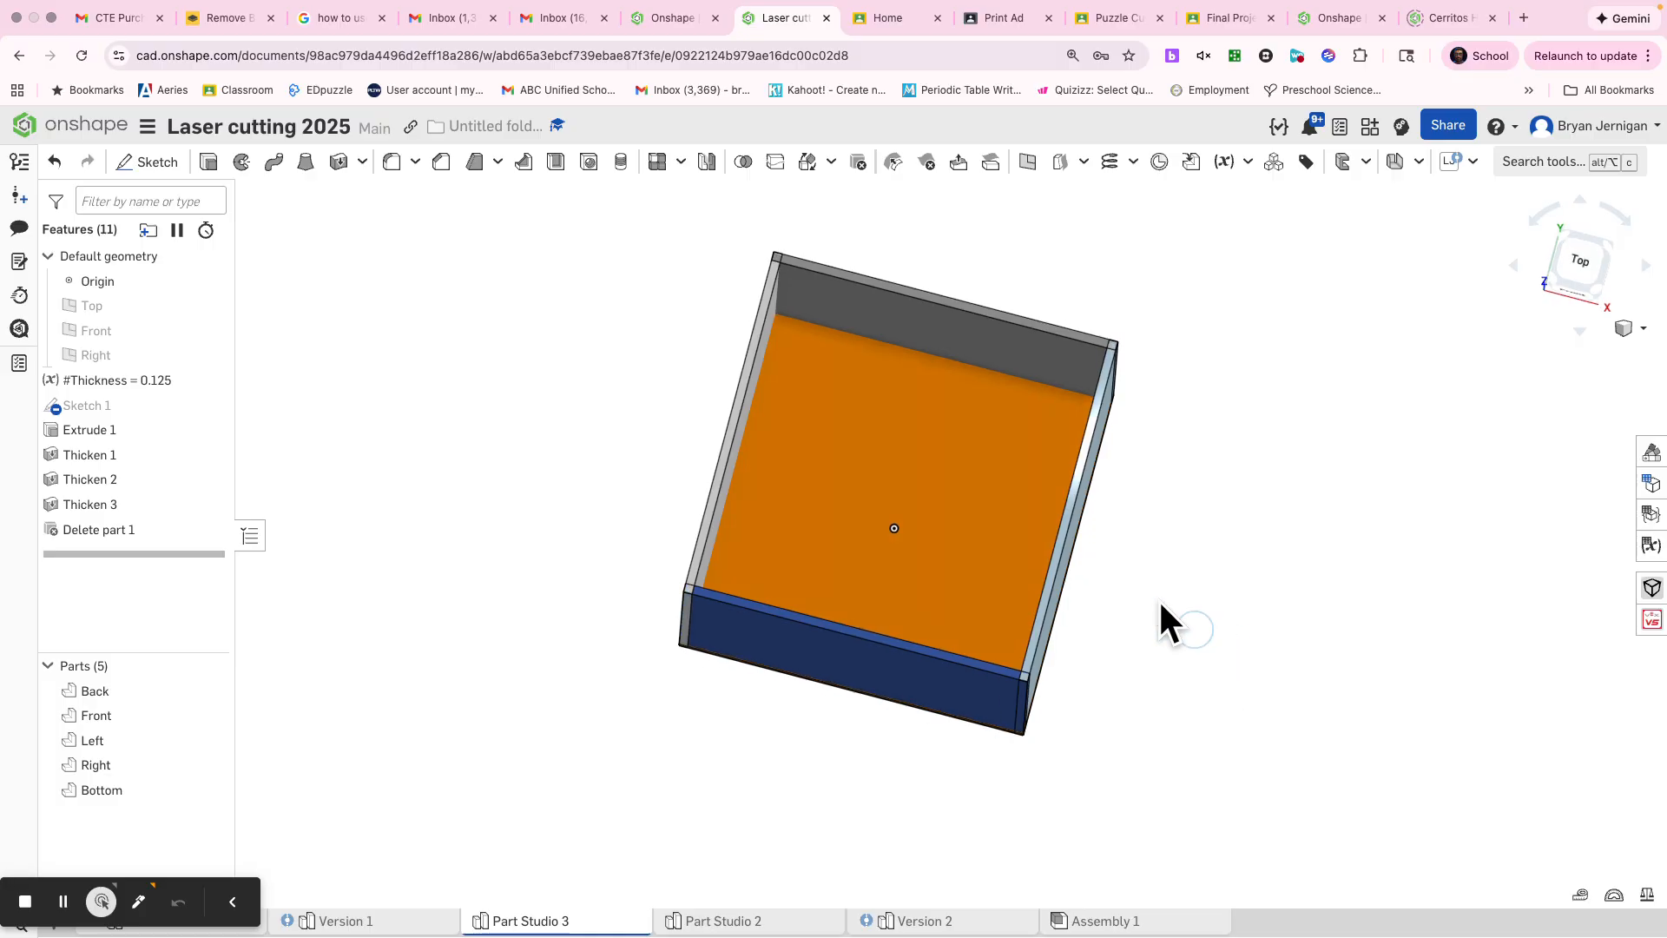
right_drag(763, 331, 872, 474)
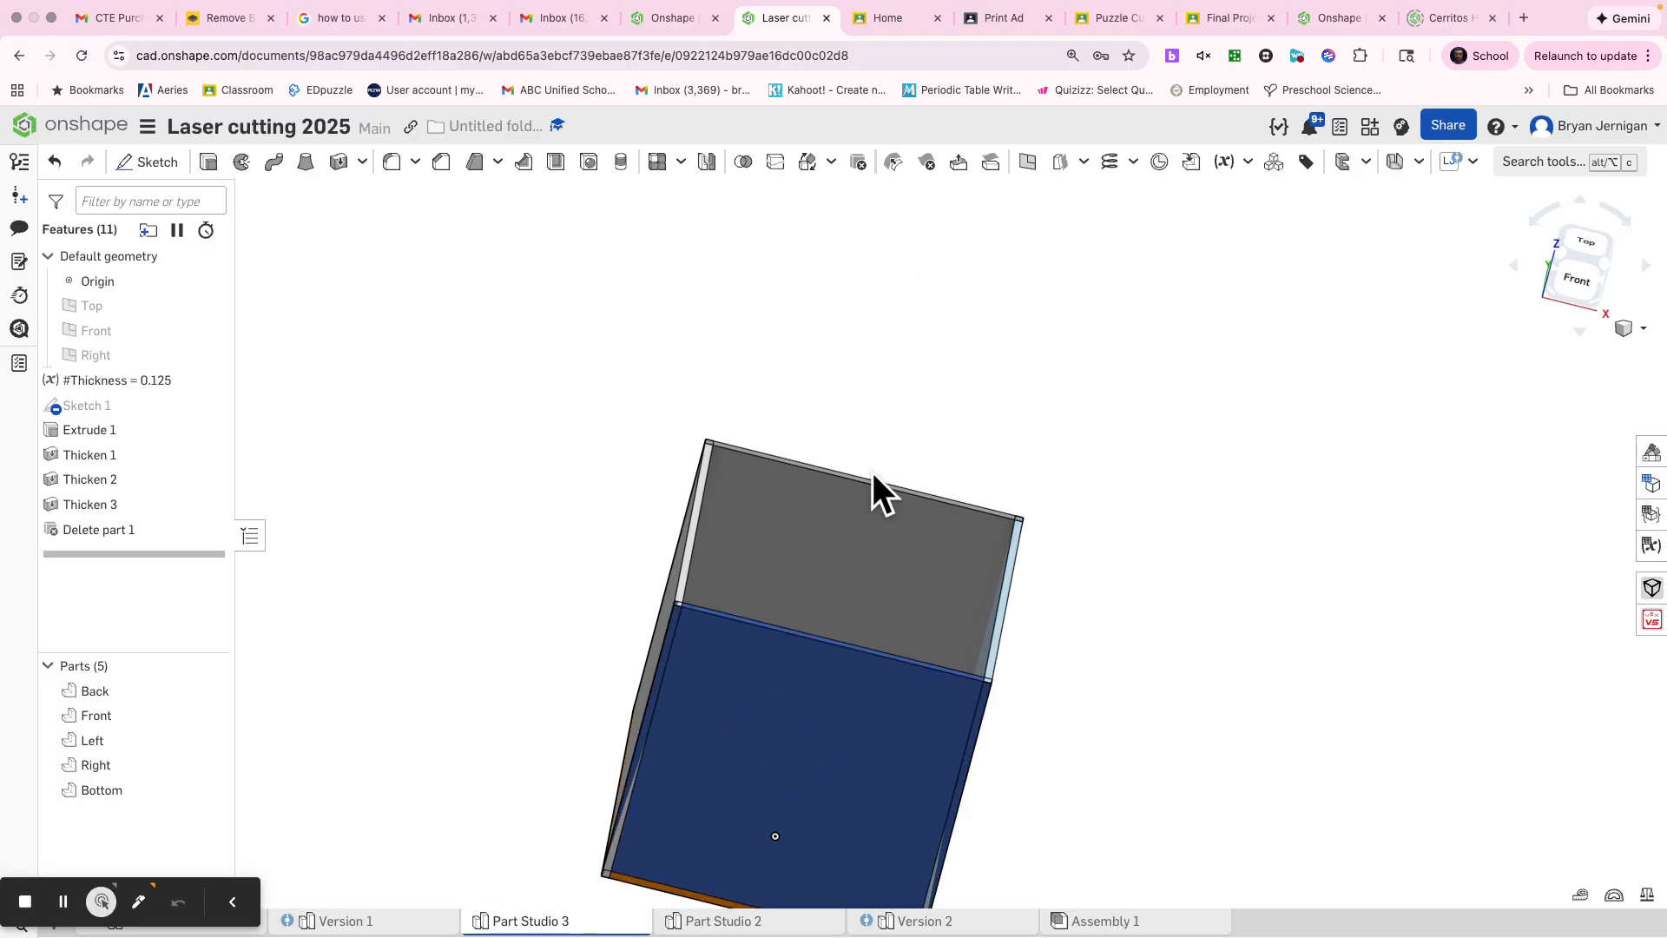
right_click(858, 582)
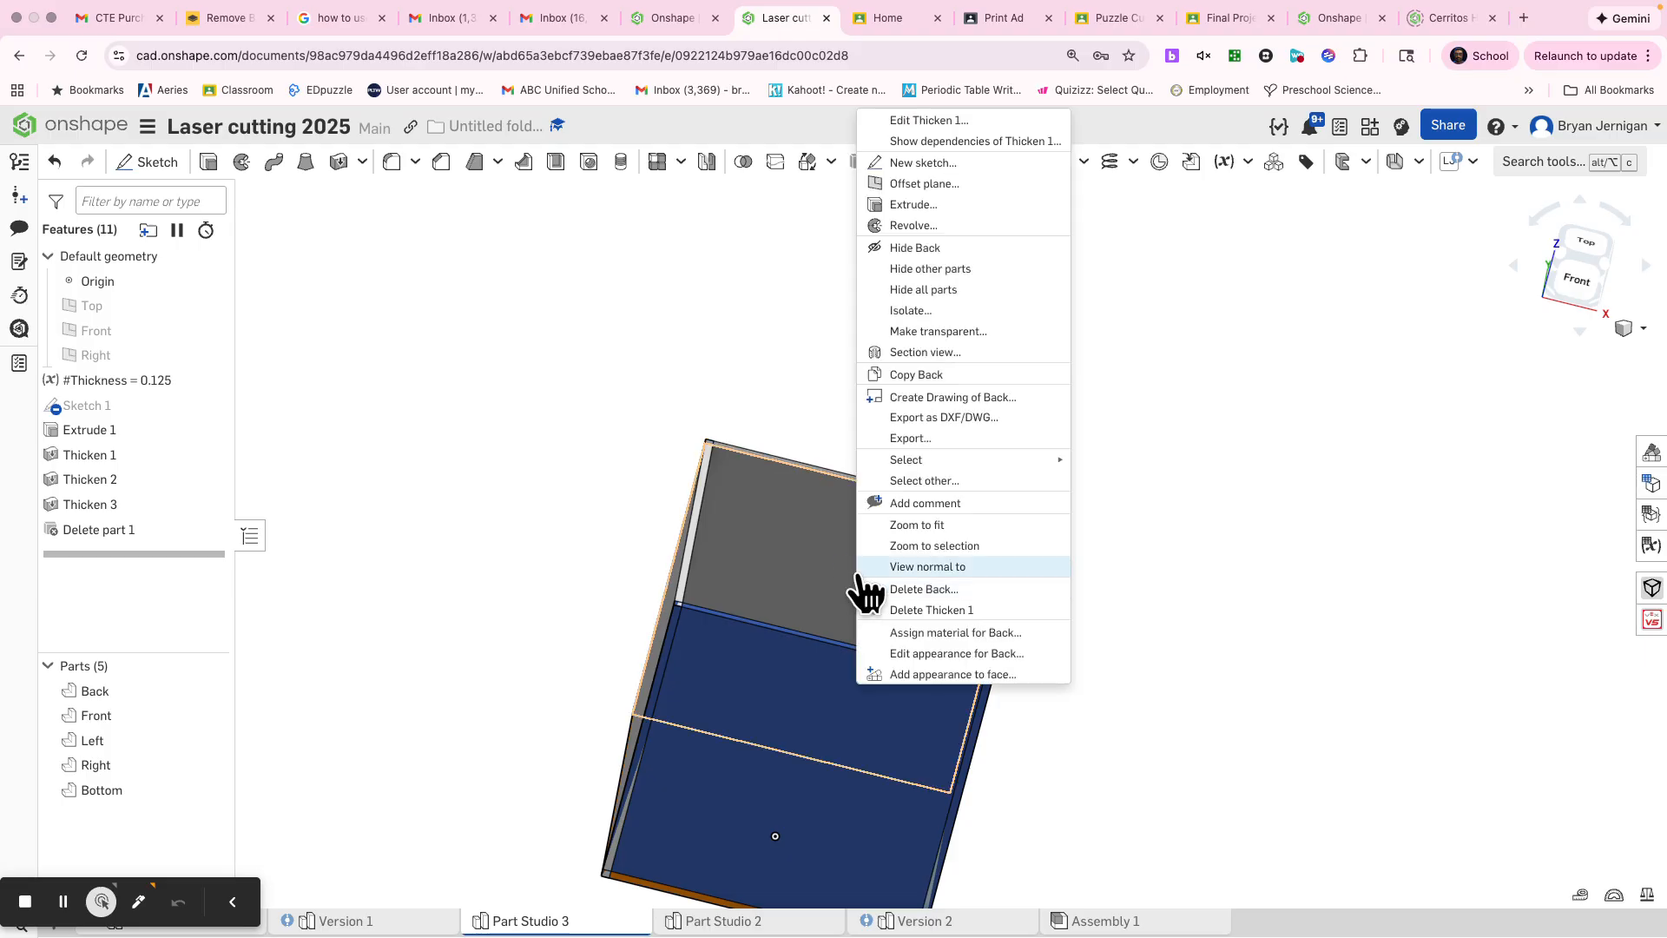
click(927, 270)
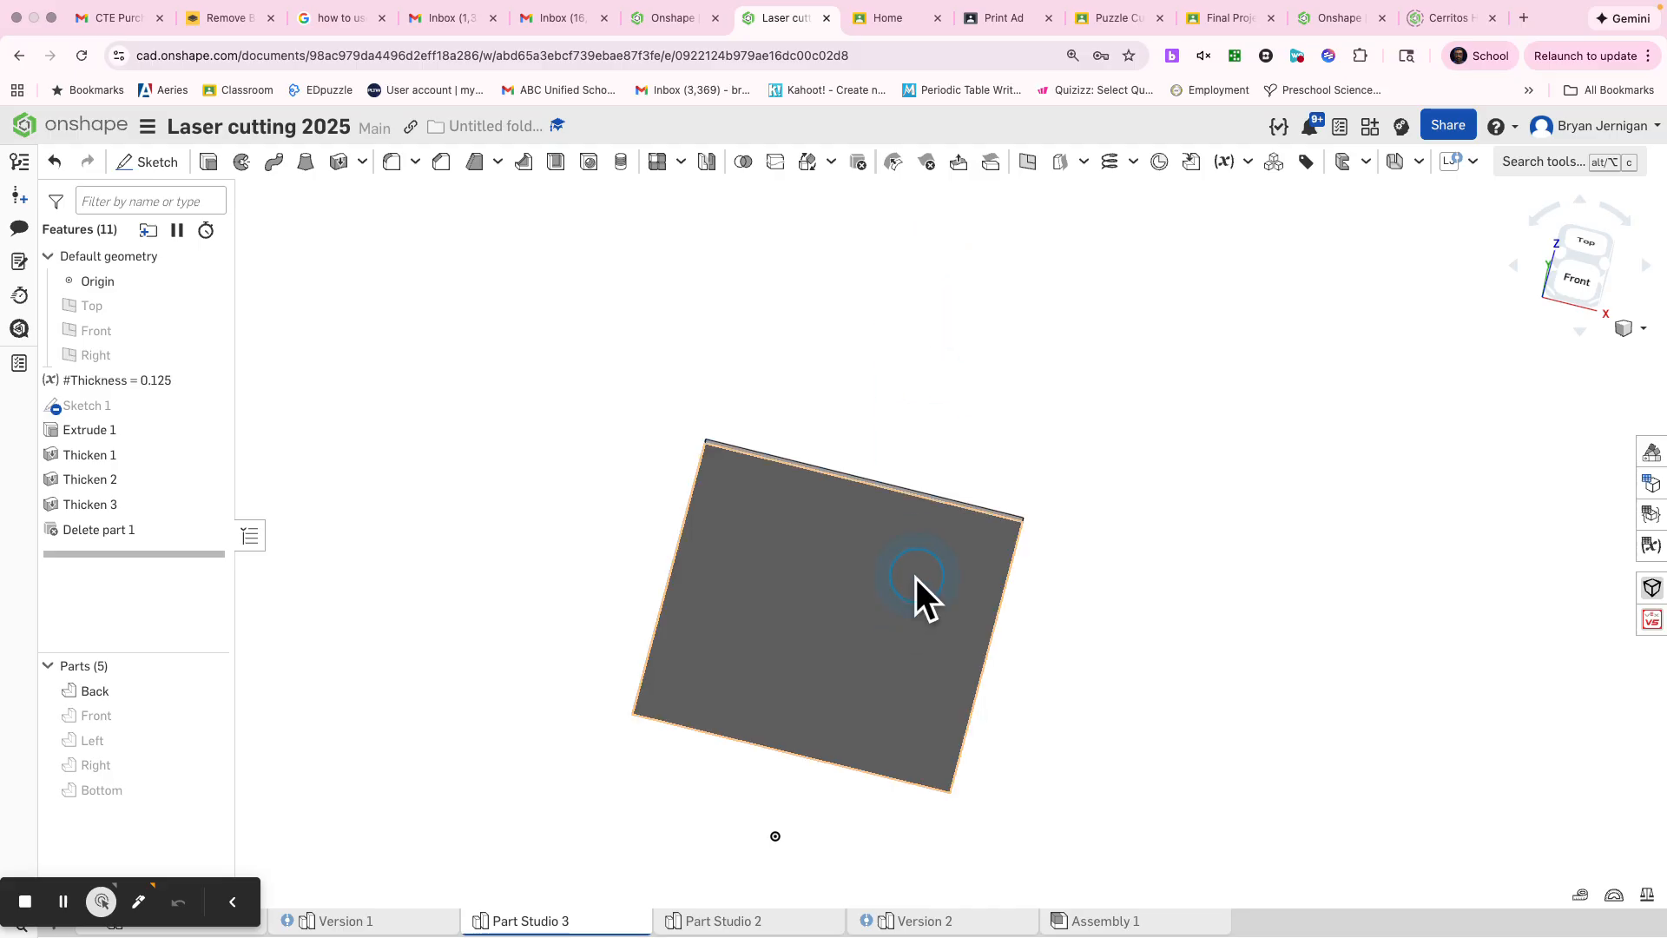
Step: Start a sketch on the Back panel's inner face, viewed straight on
key(n)
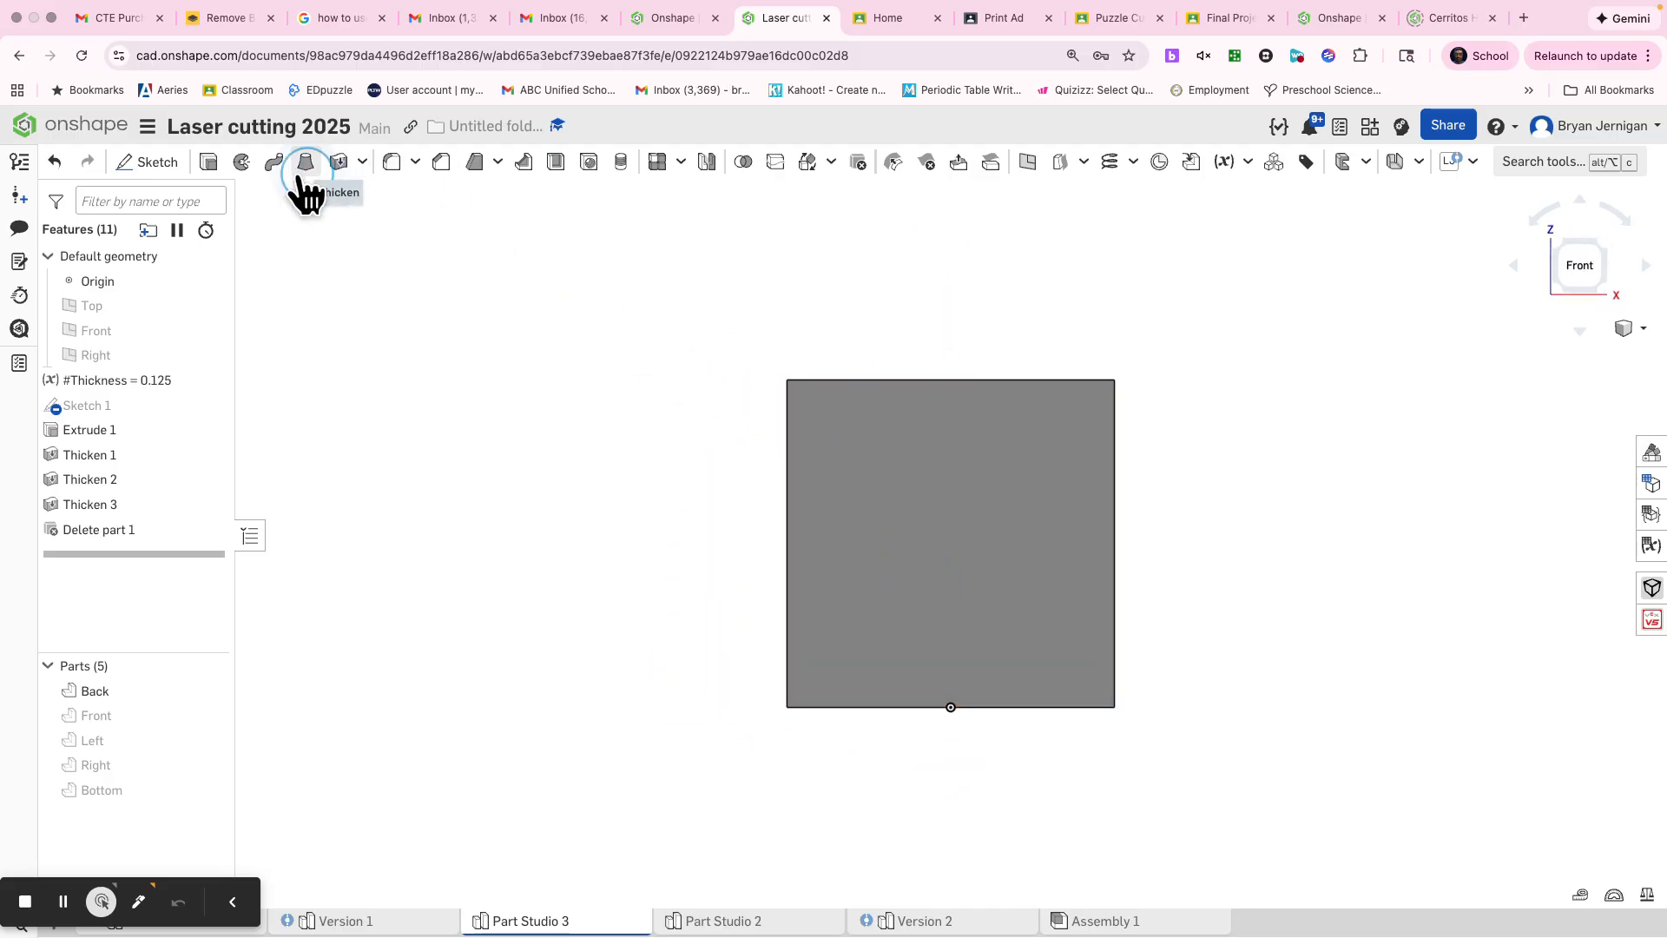
click(155, 167)
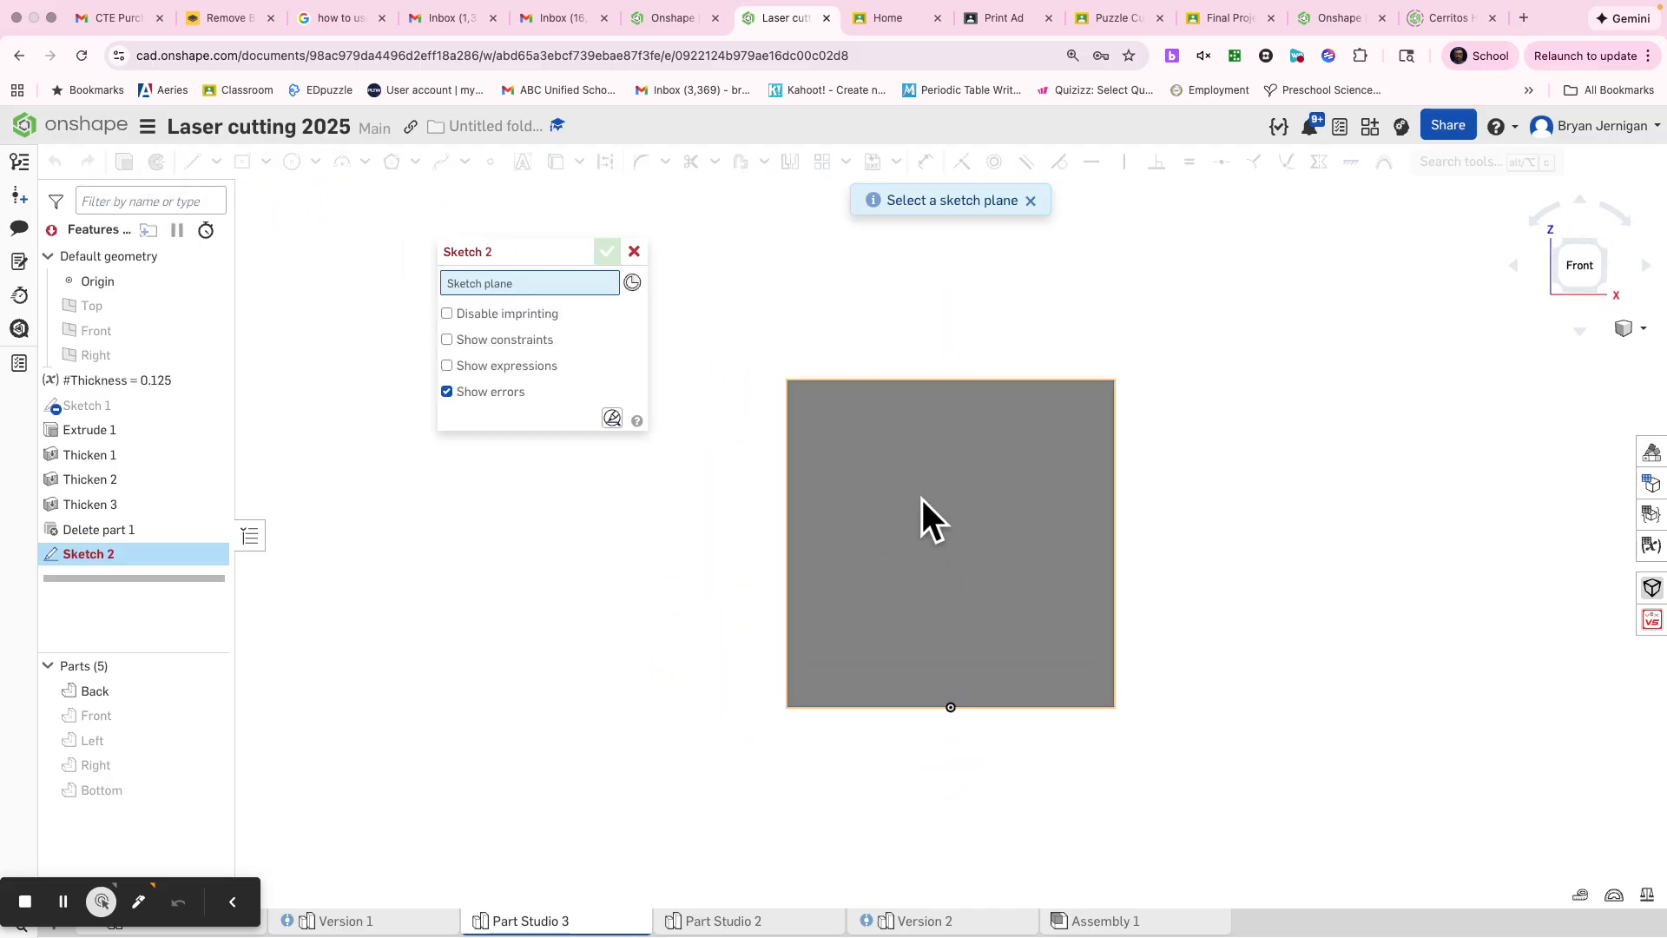
click(922, 498)
Step: Sketch a vertical corner rectangle about 1.27 in wide, spanning from the Back panel's upper edge to its lower edge
click(242, 163)
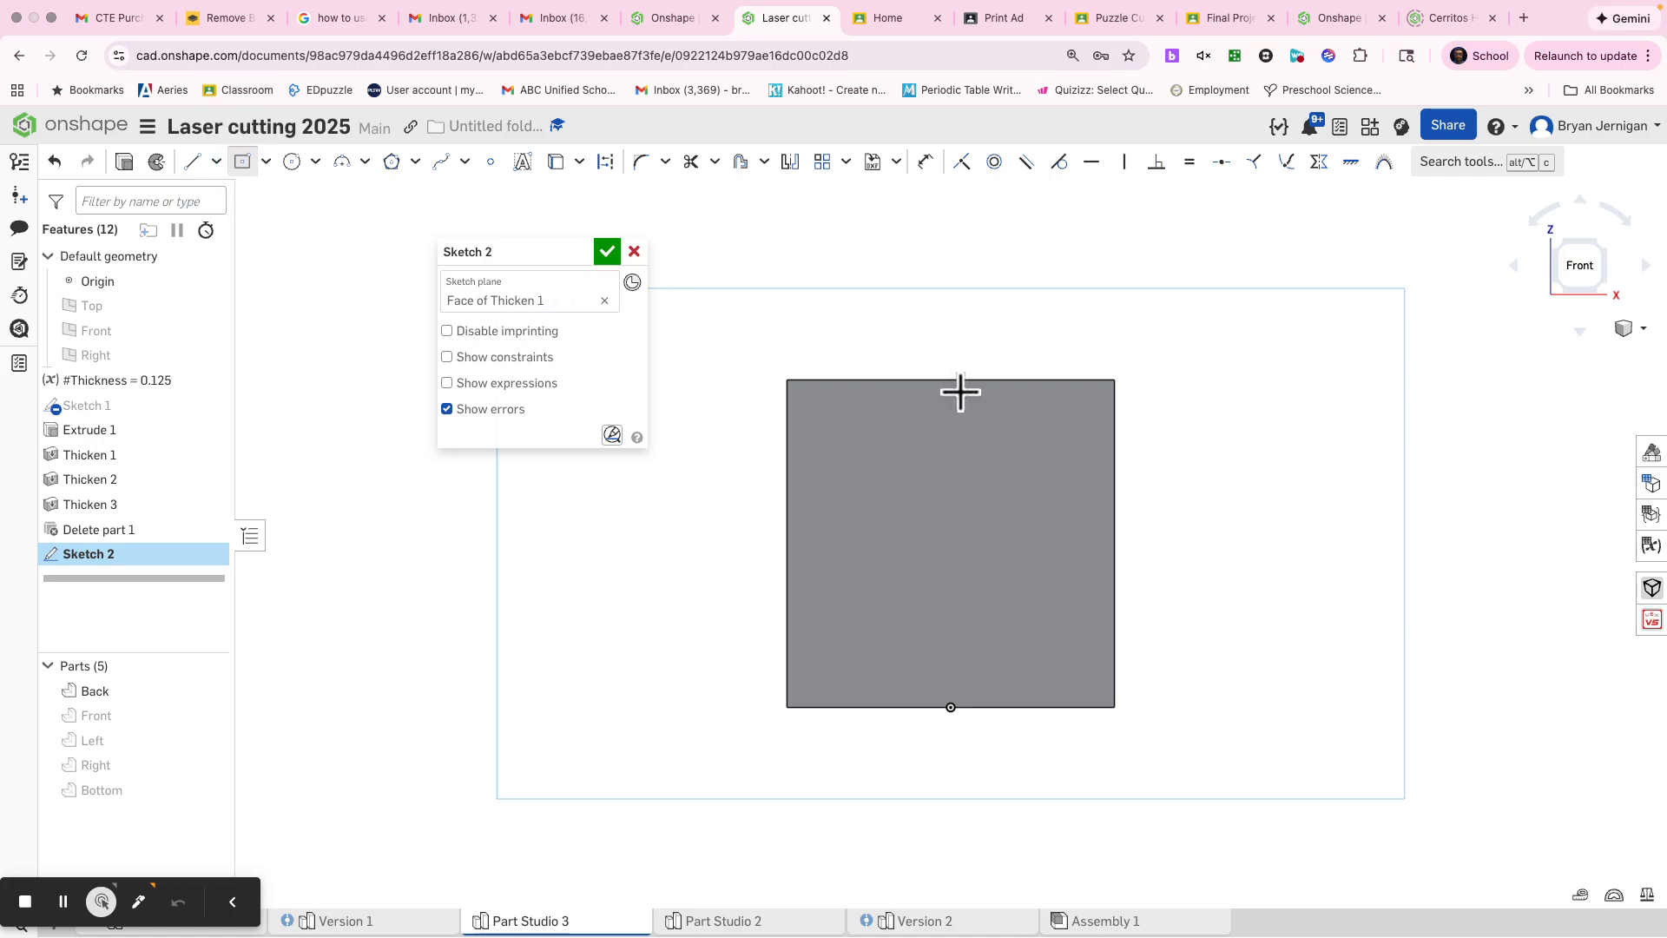
key(Escape)
key(s)
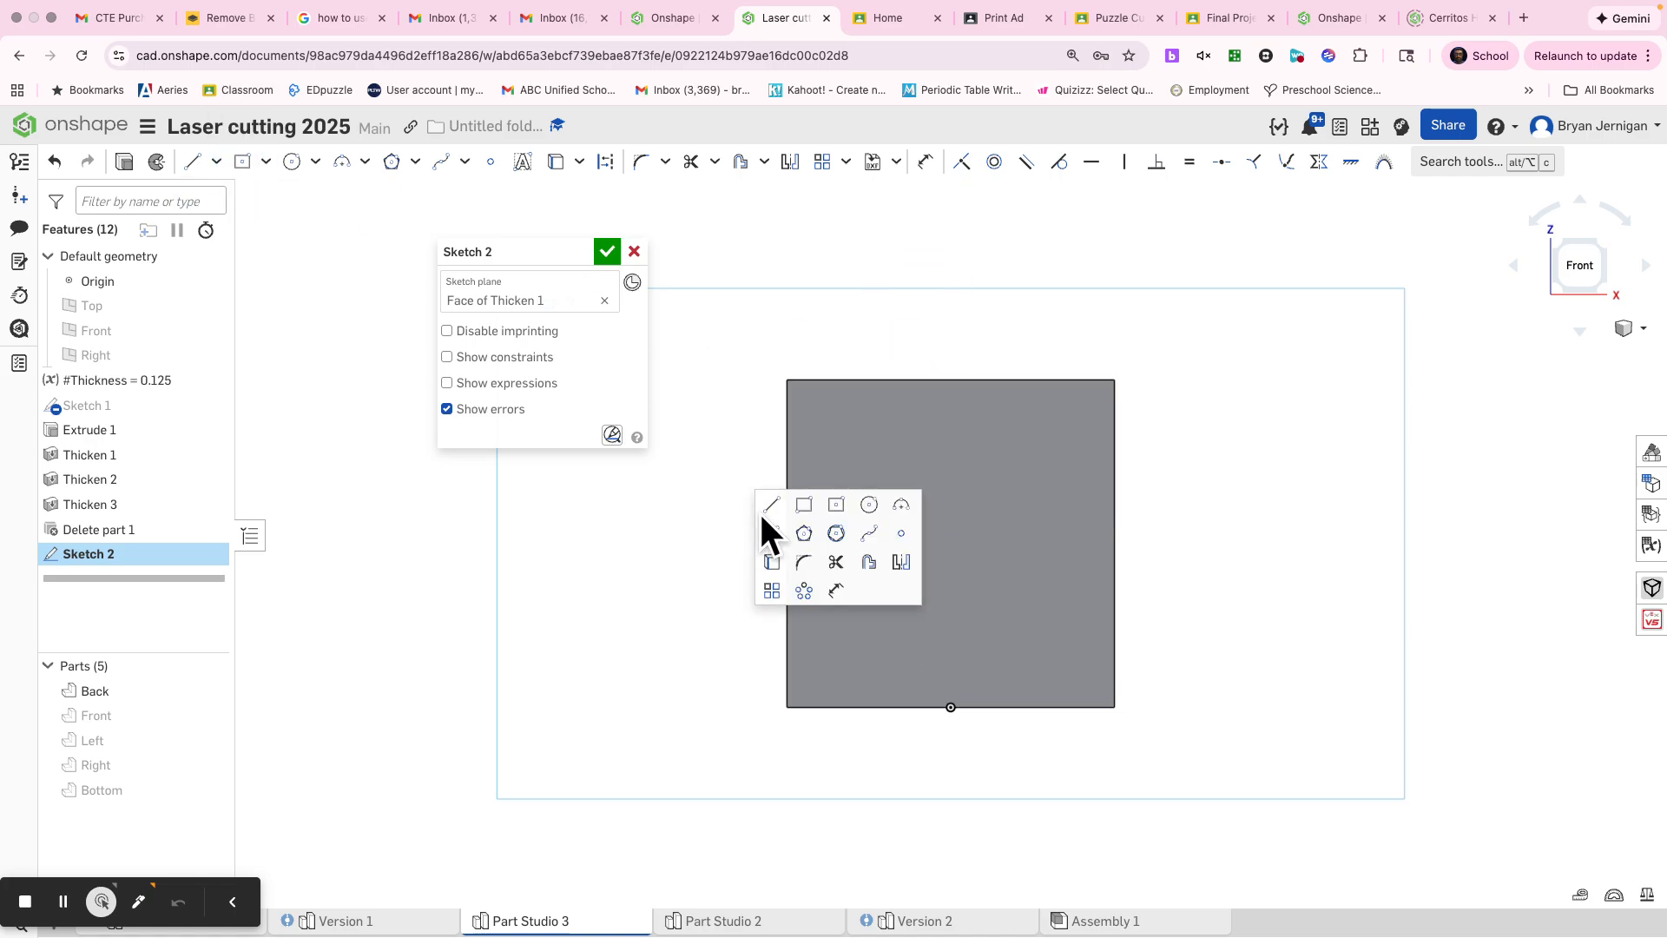
click(806, 504)
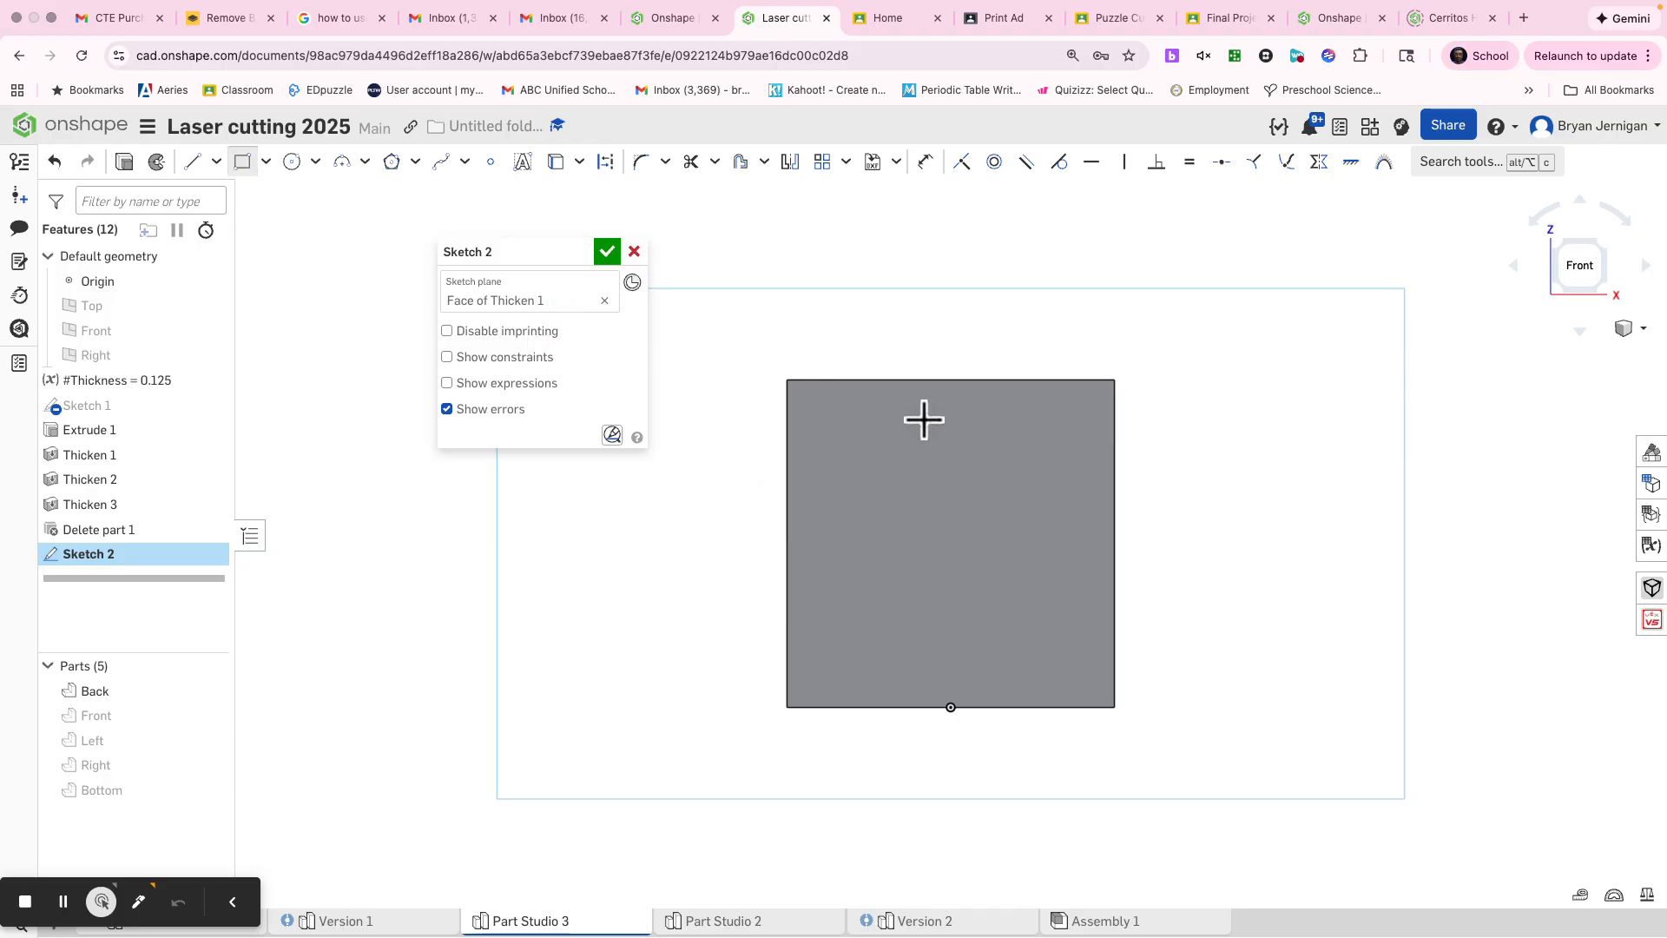
click(901, 381)
click(985, 706)
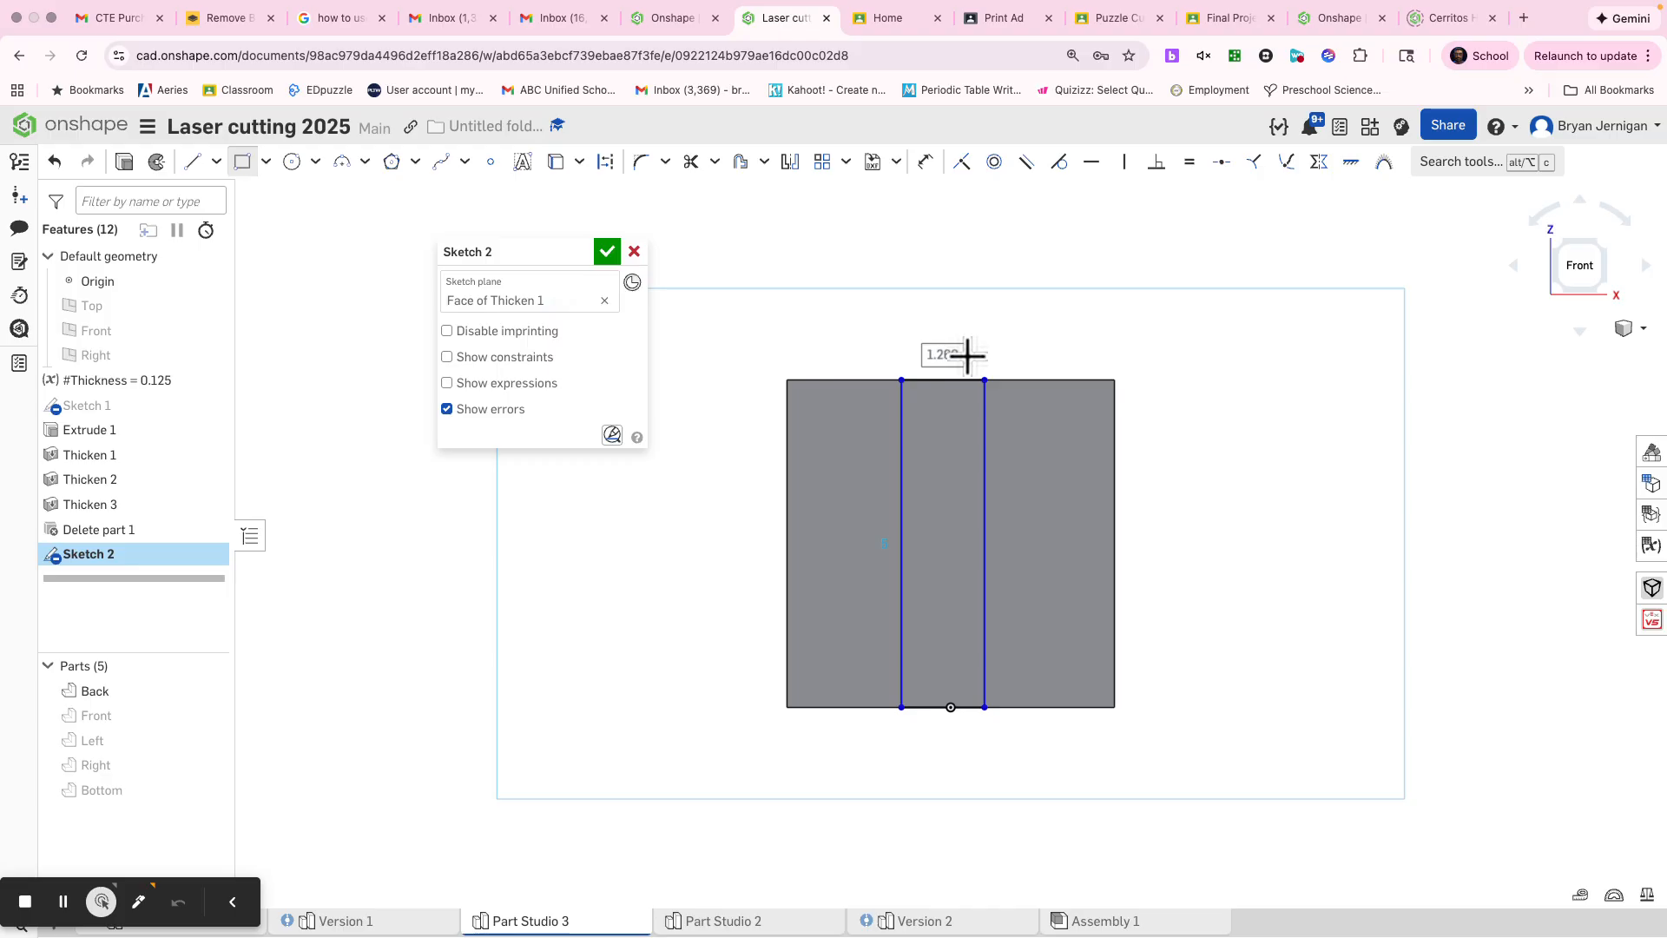
Step: Dimension the width between the rectangle's two vertical sides as #Thickness and finish the sketch
key(d)
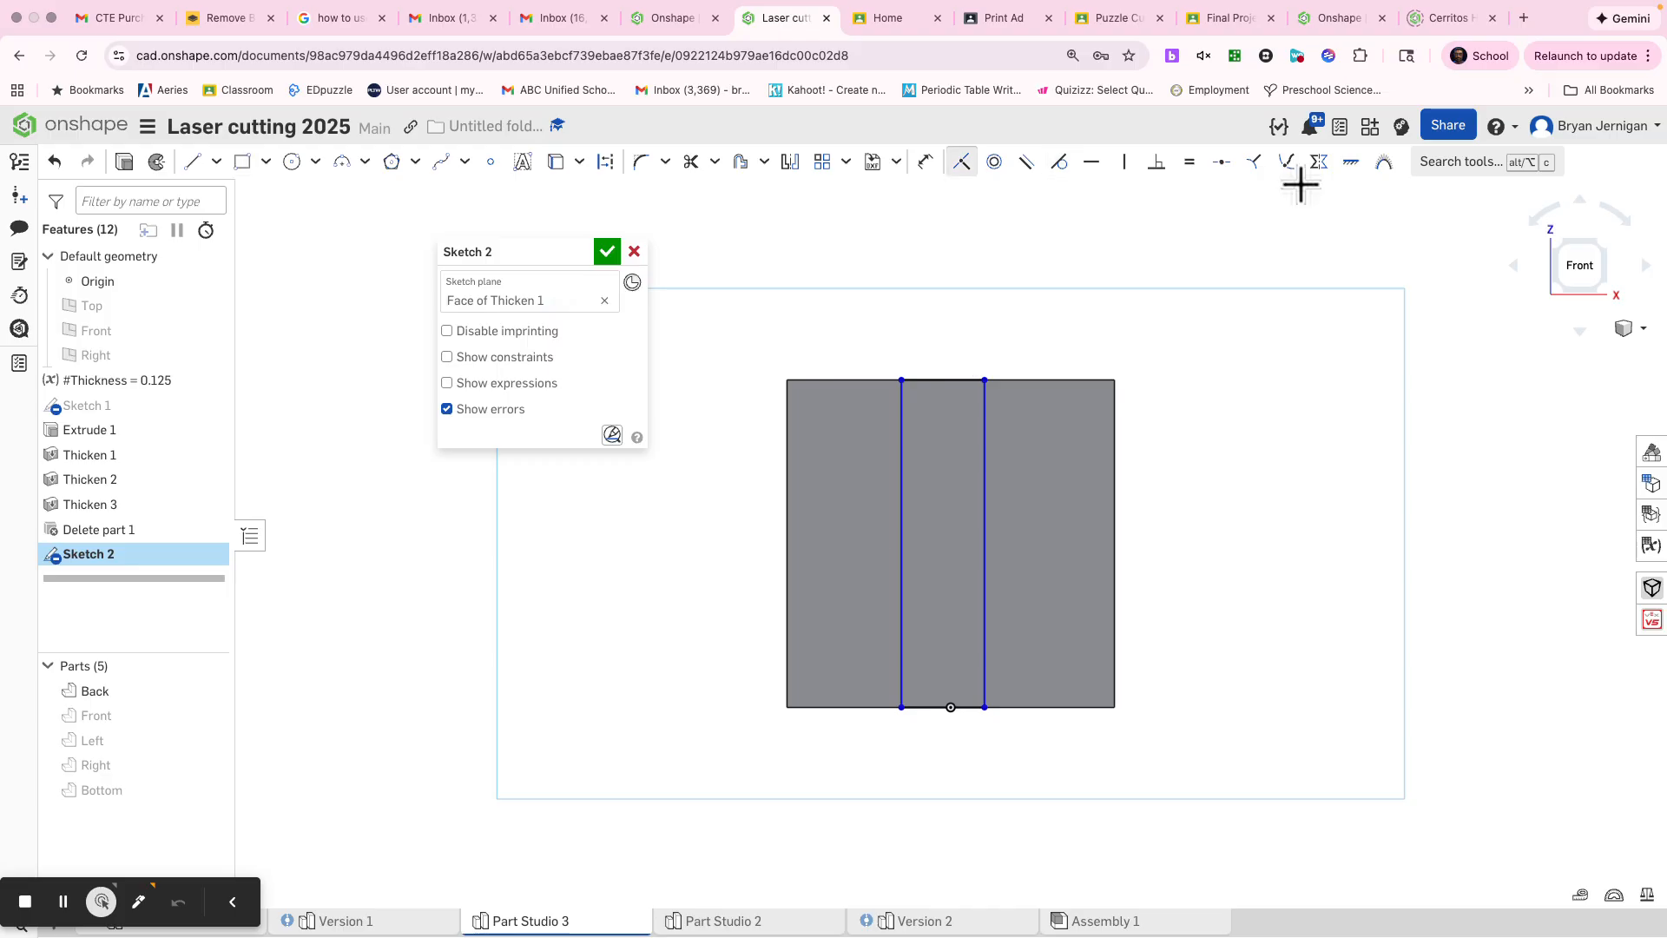
key(grave)
key(d)
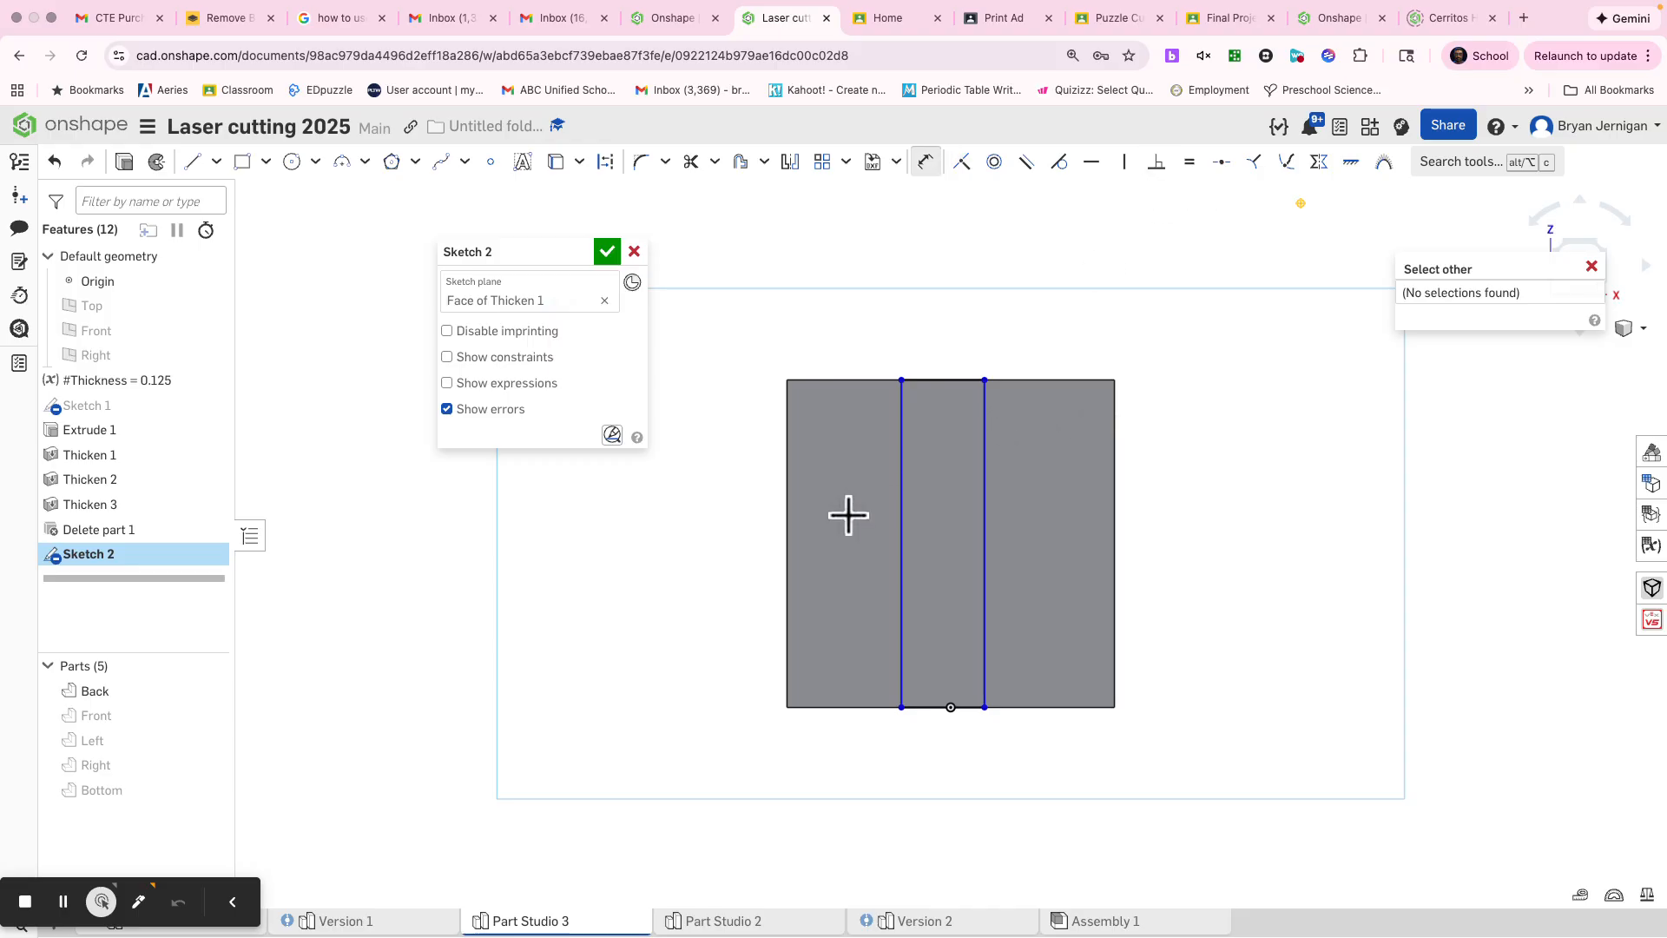
key(Escape)
key(d)
click(903, 473)
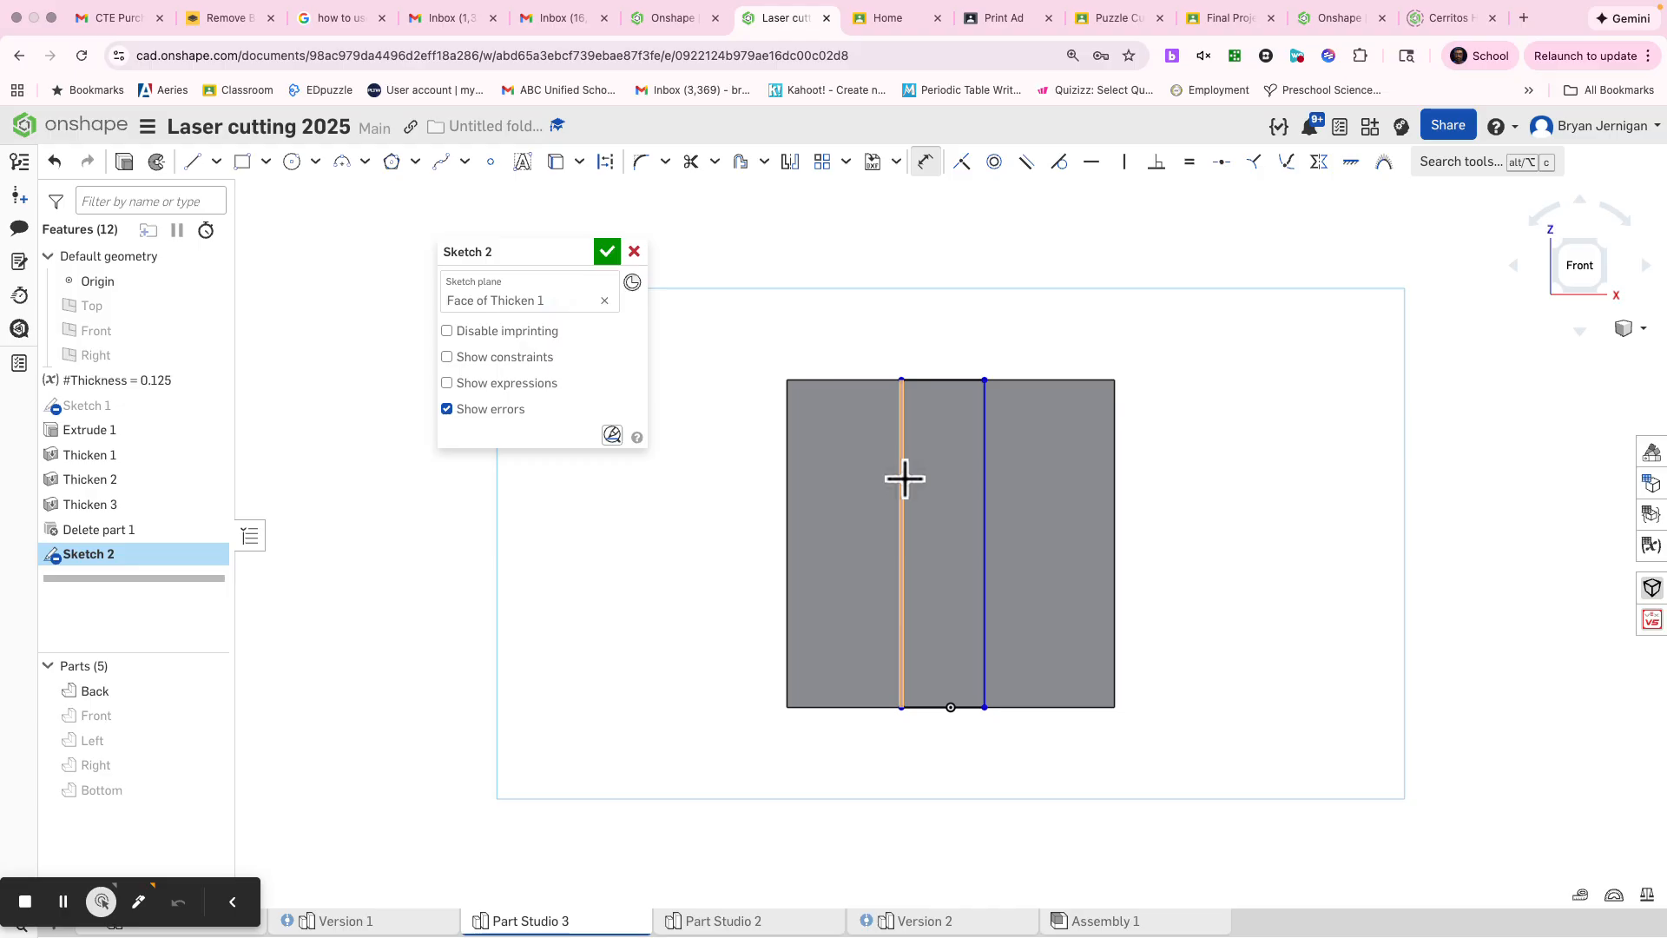
click(983, 476)
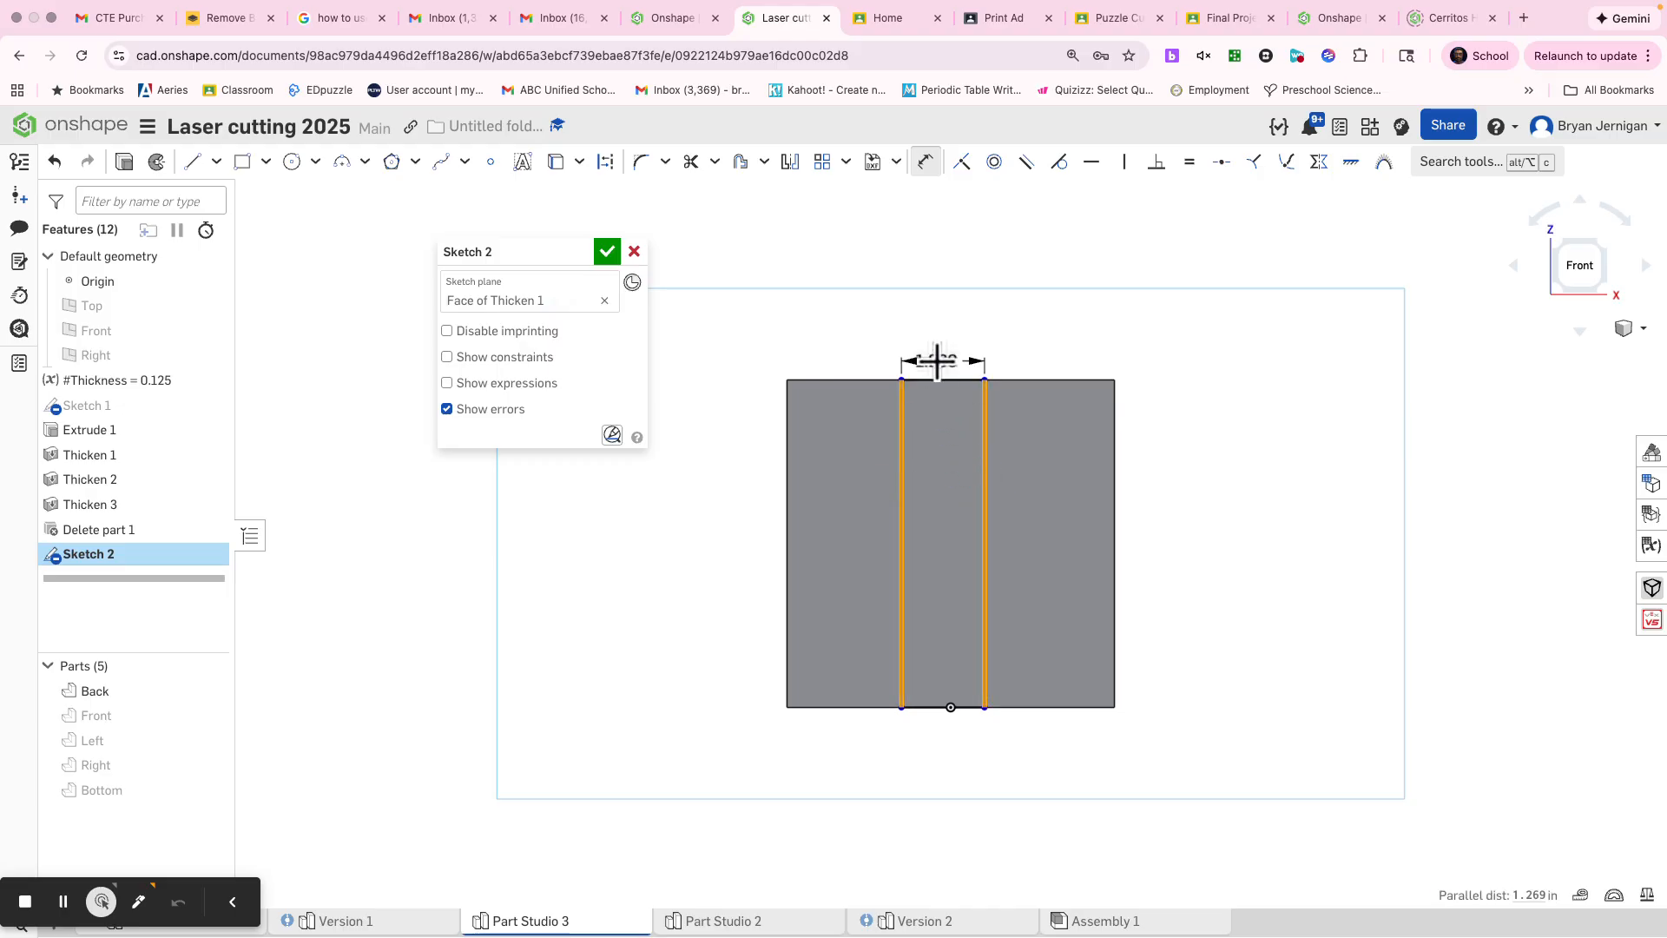
click(949, 326)
text(th)
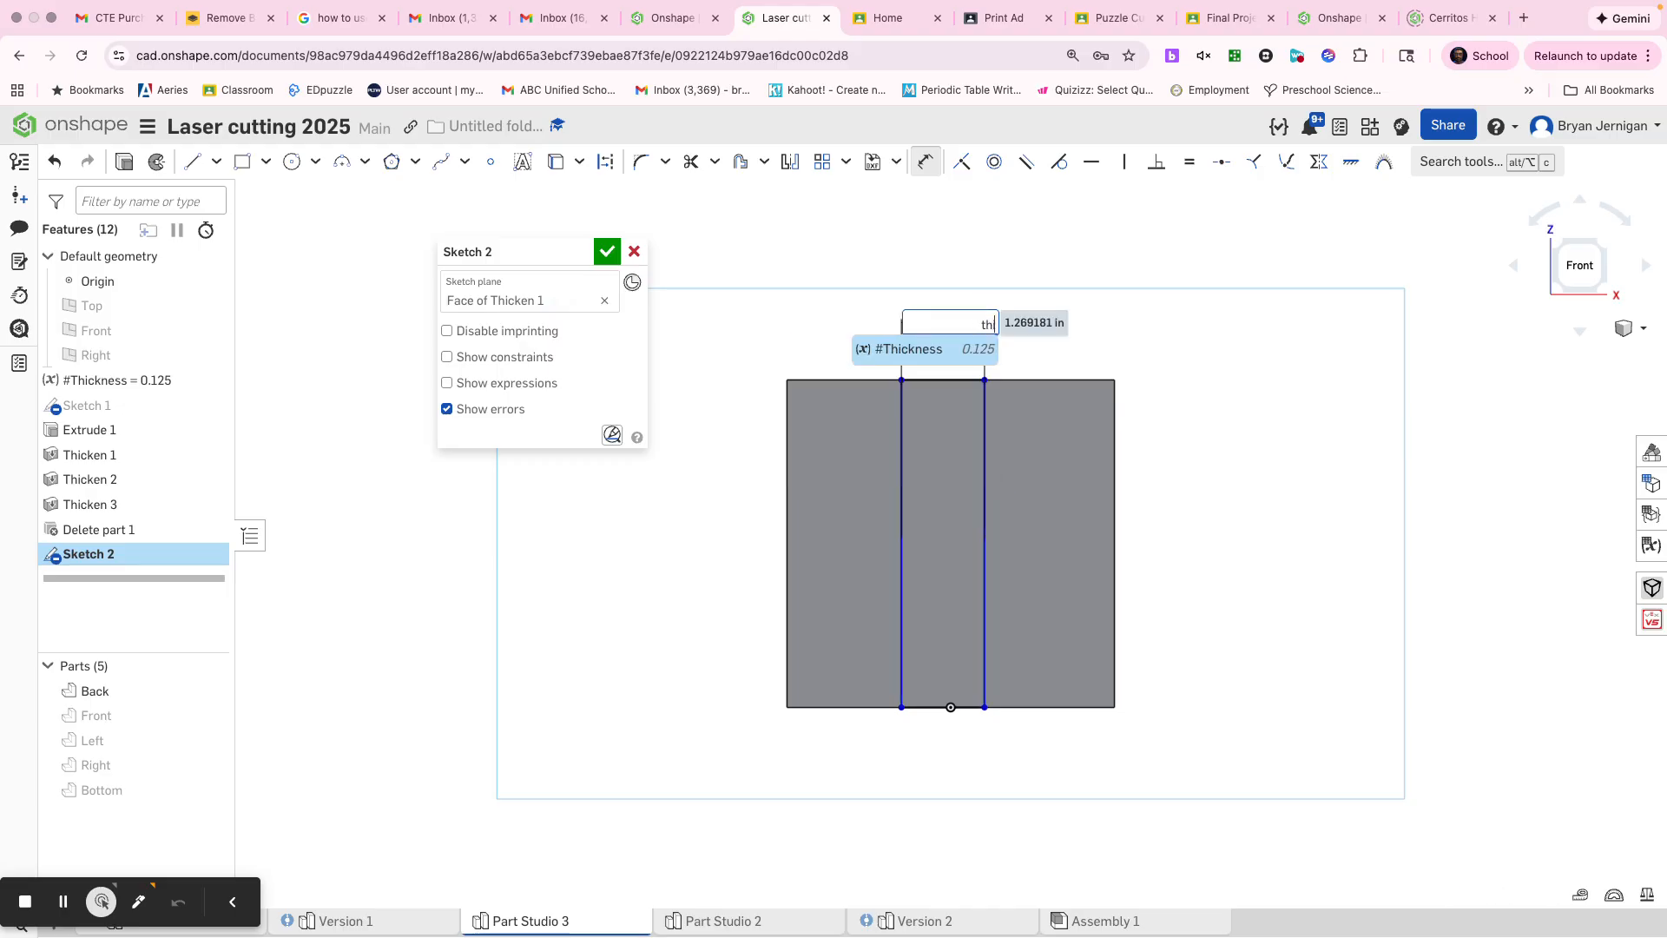
text(ic)
click(929, 349)
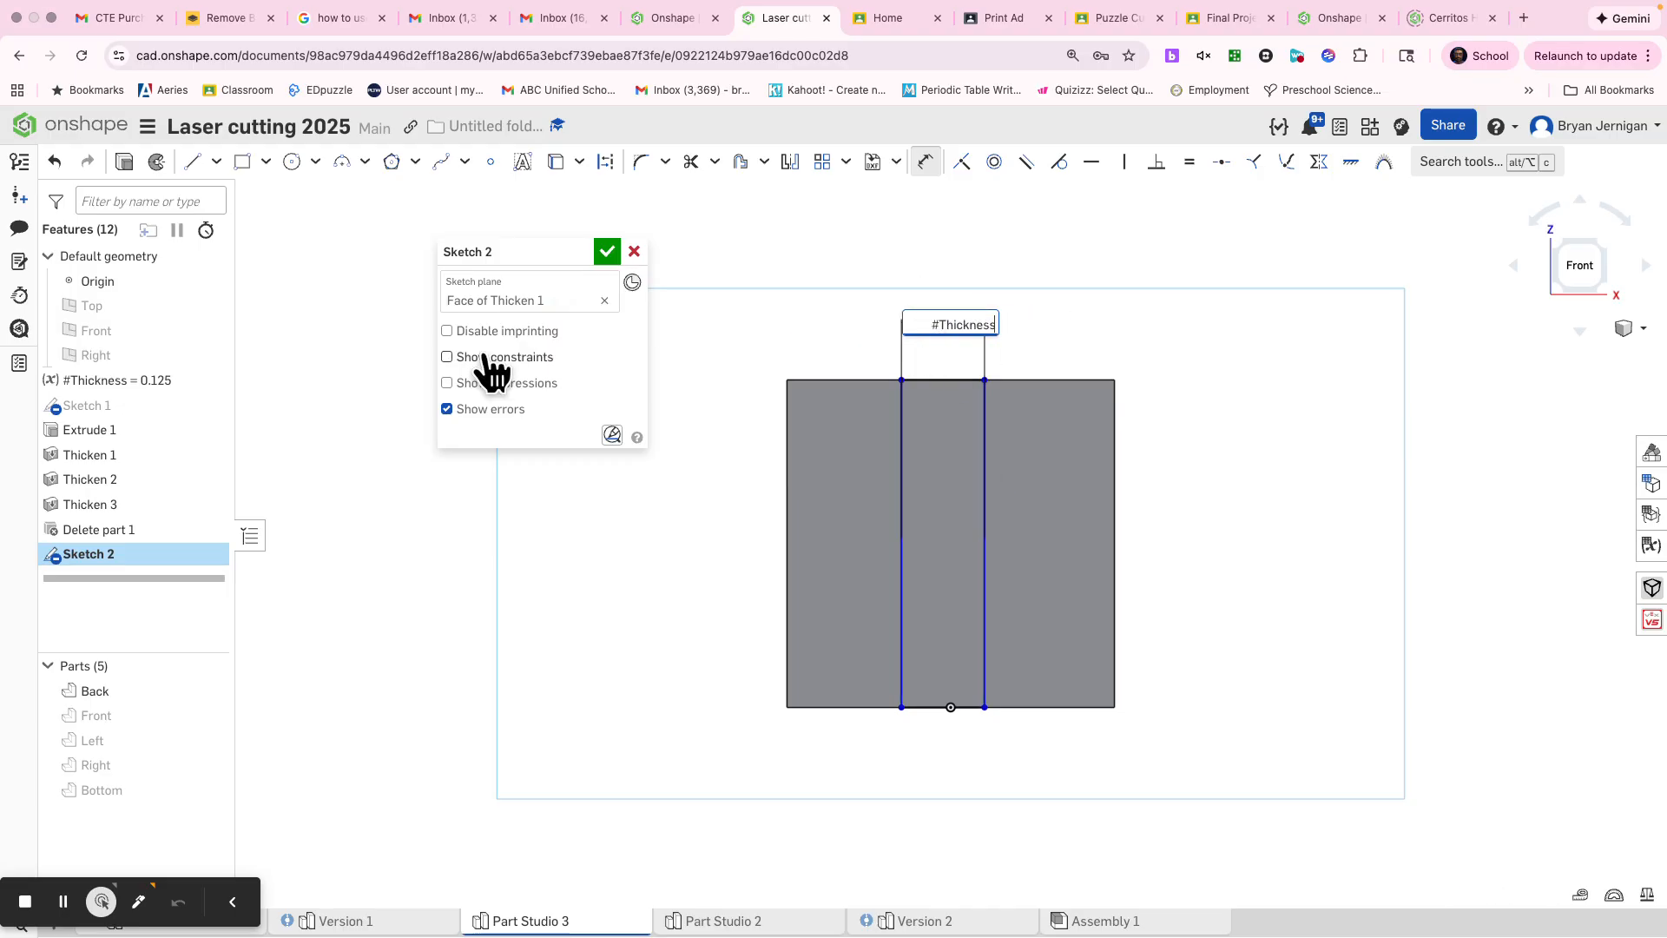
key(Return)
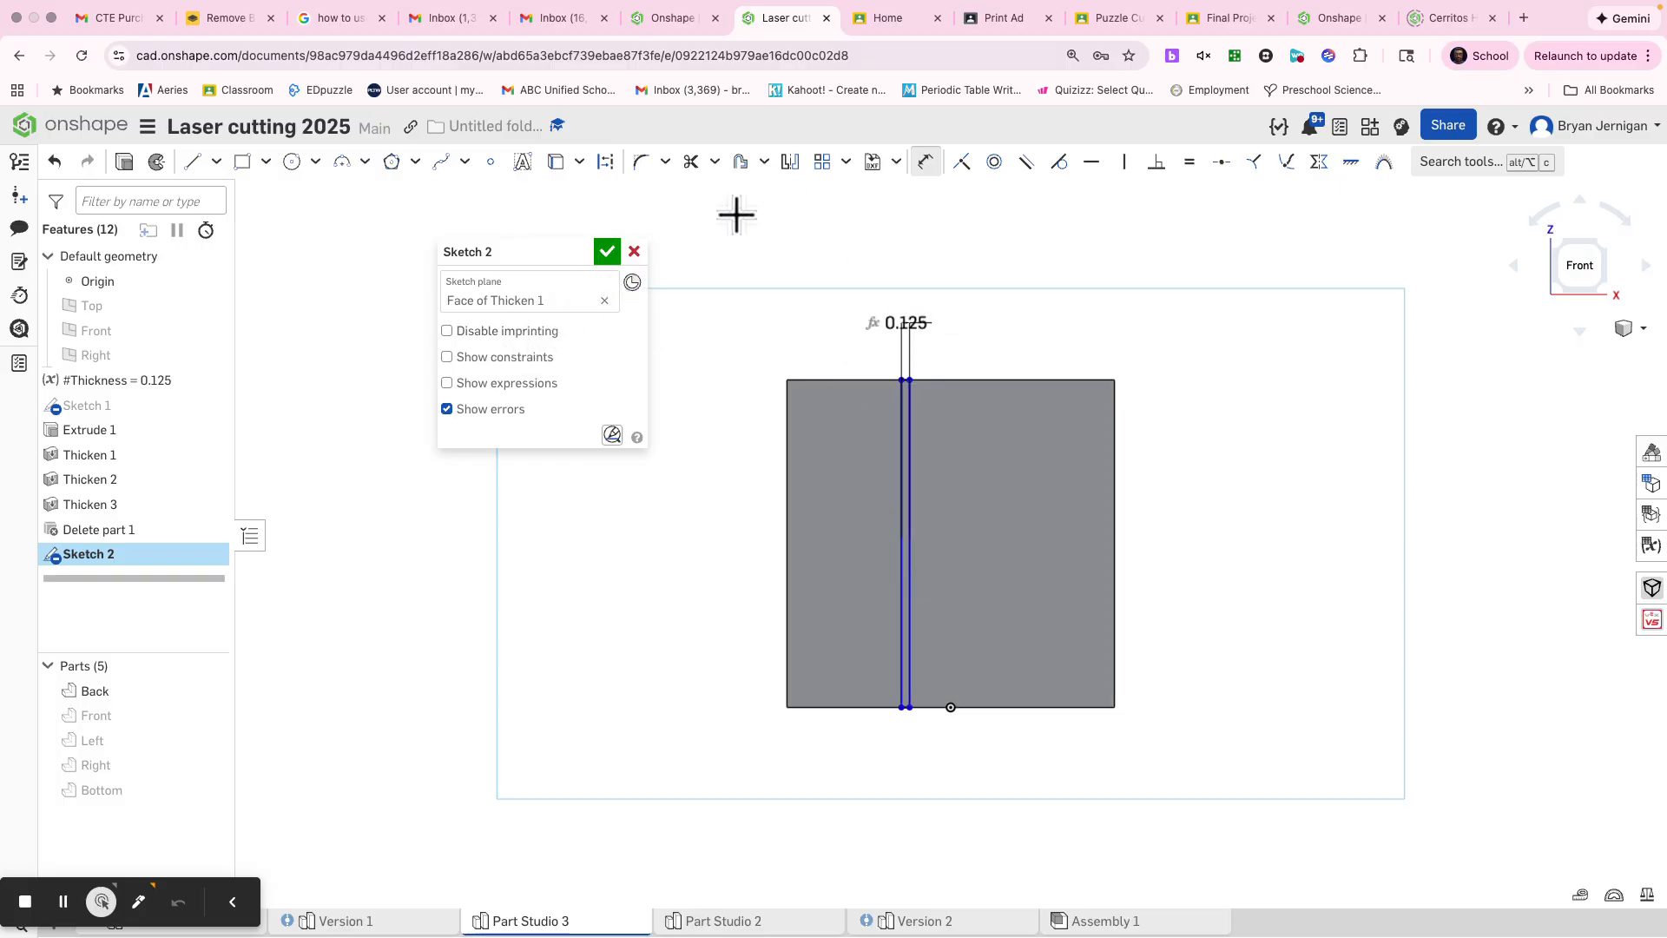
click(606, 254)
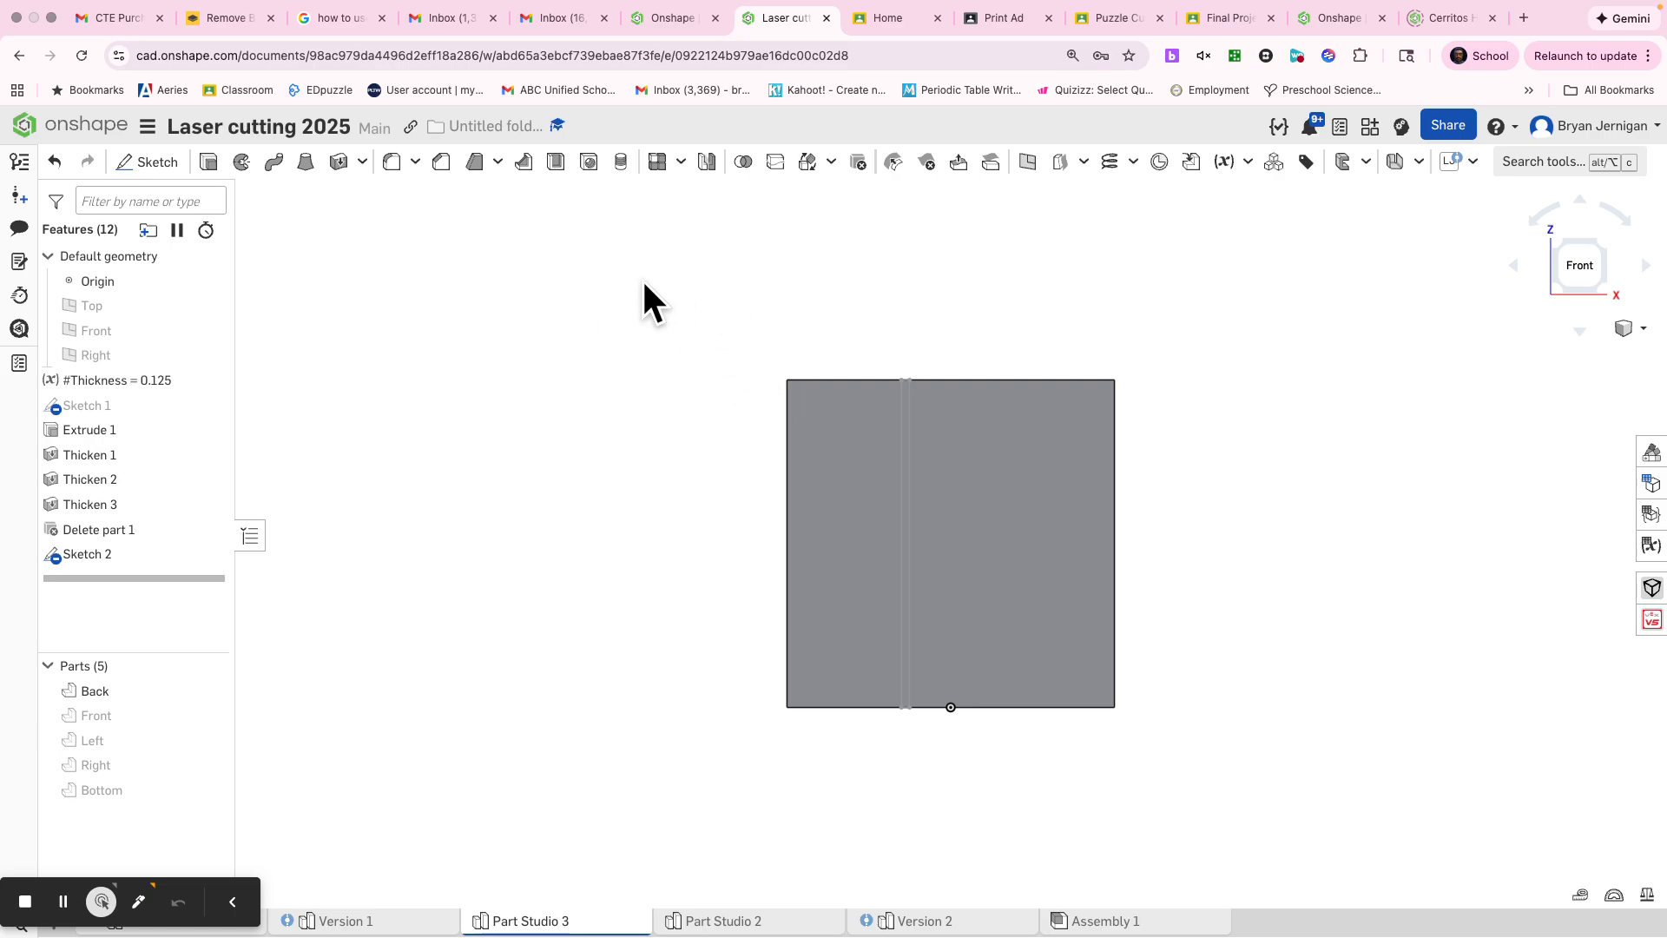
Step: Start an Extrude of the narrow strip sketched on the Back panel and name the feature Partition
key(s)
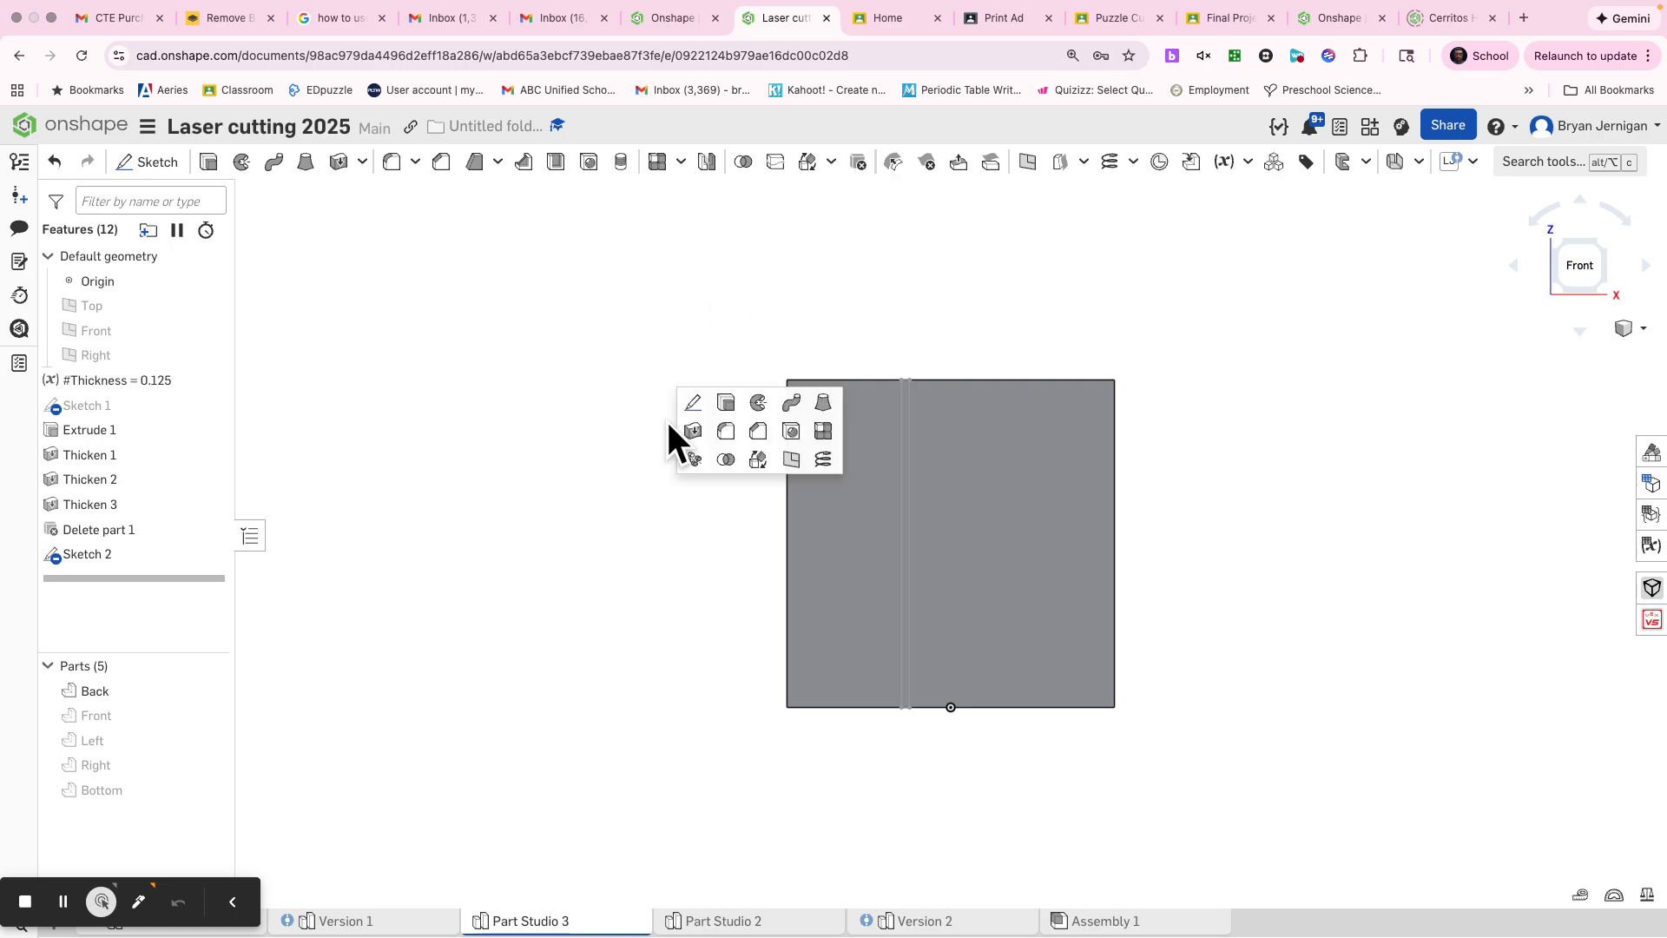
click(726, 403)
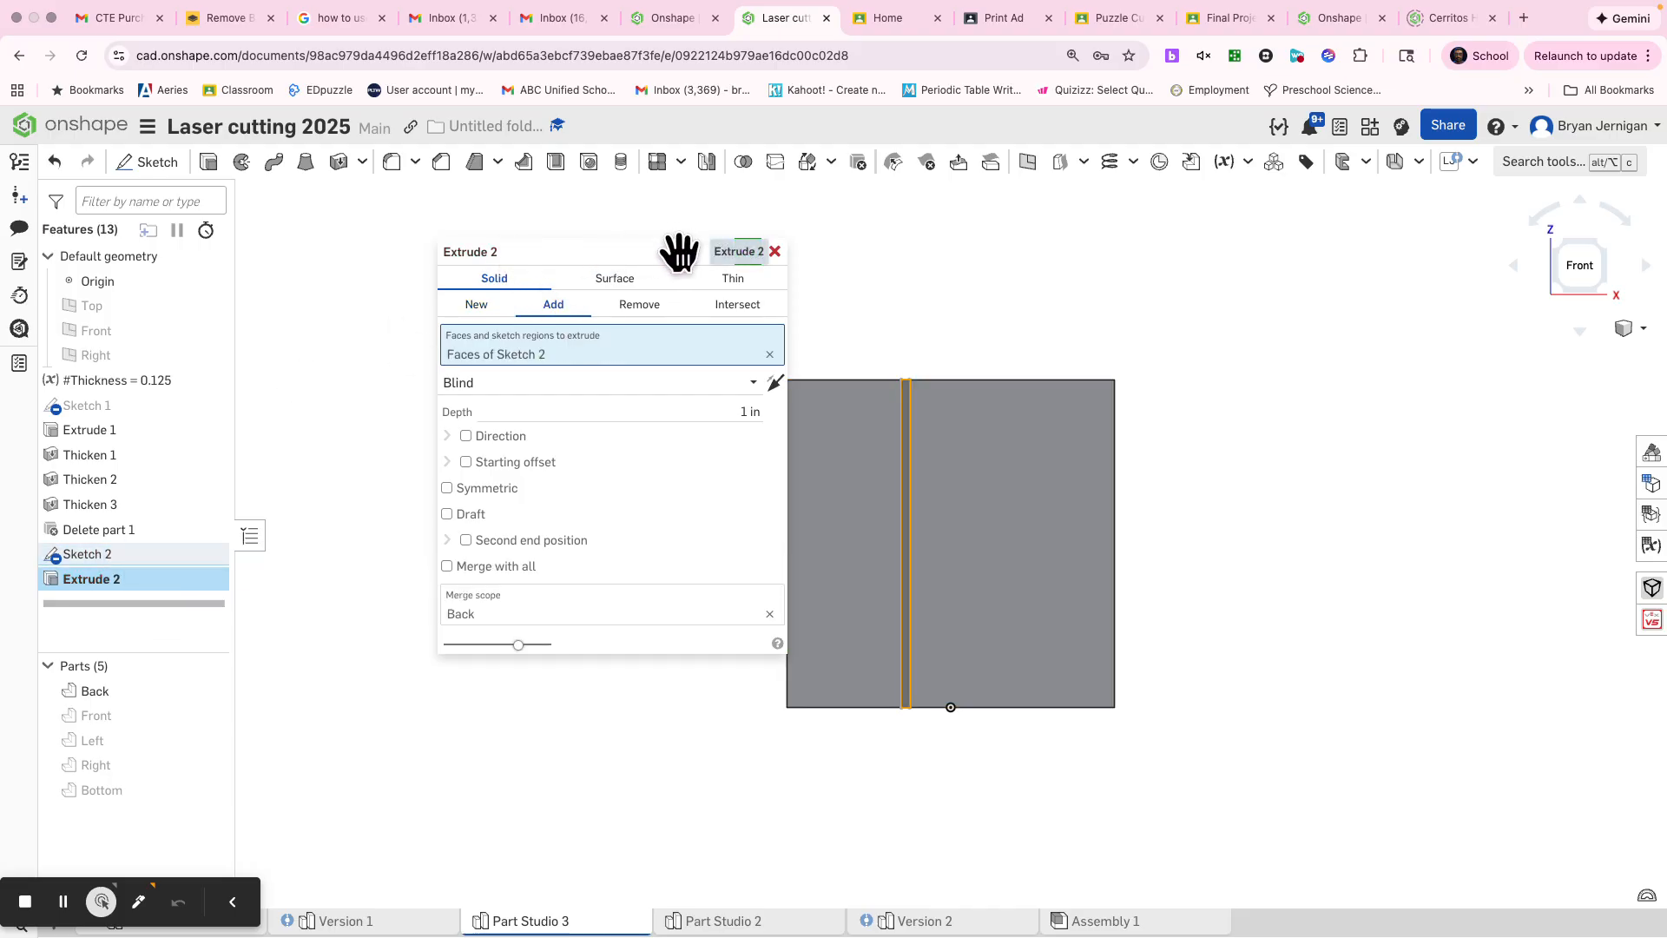
click(714, 252)
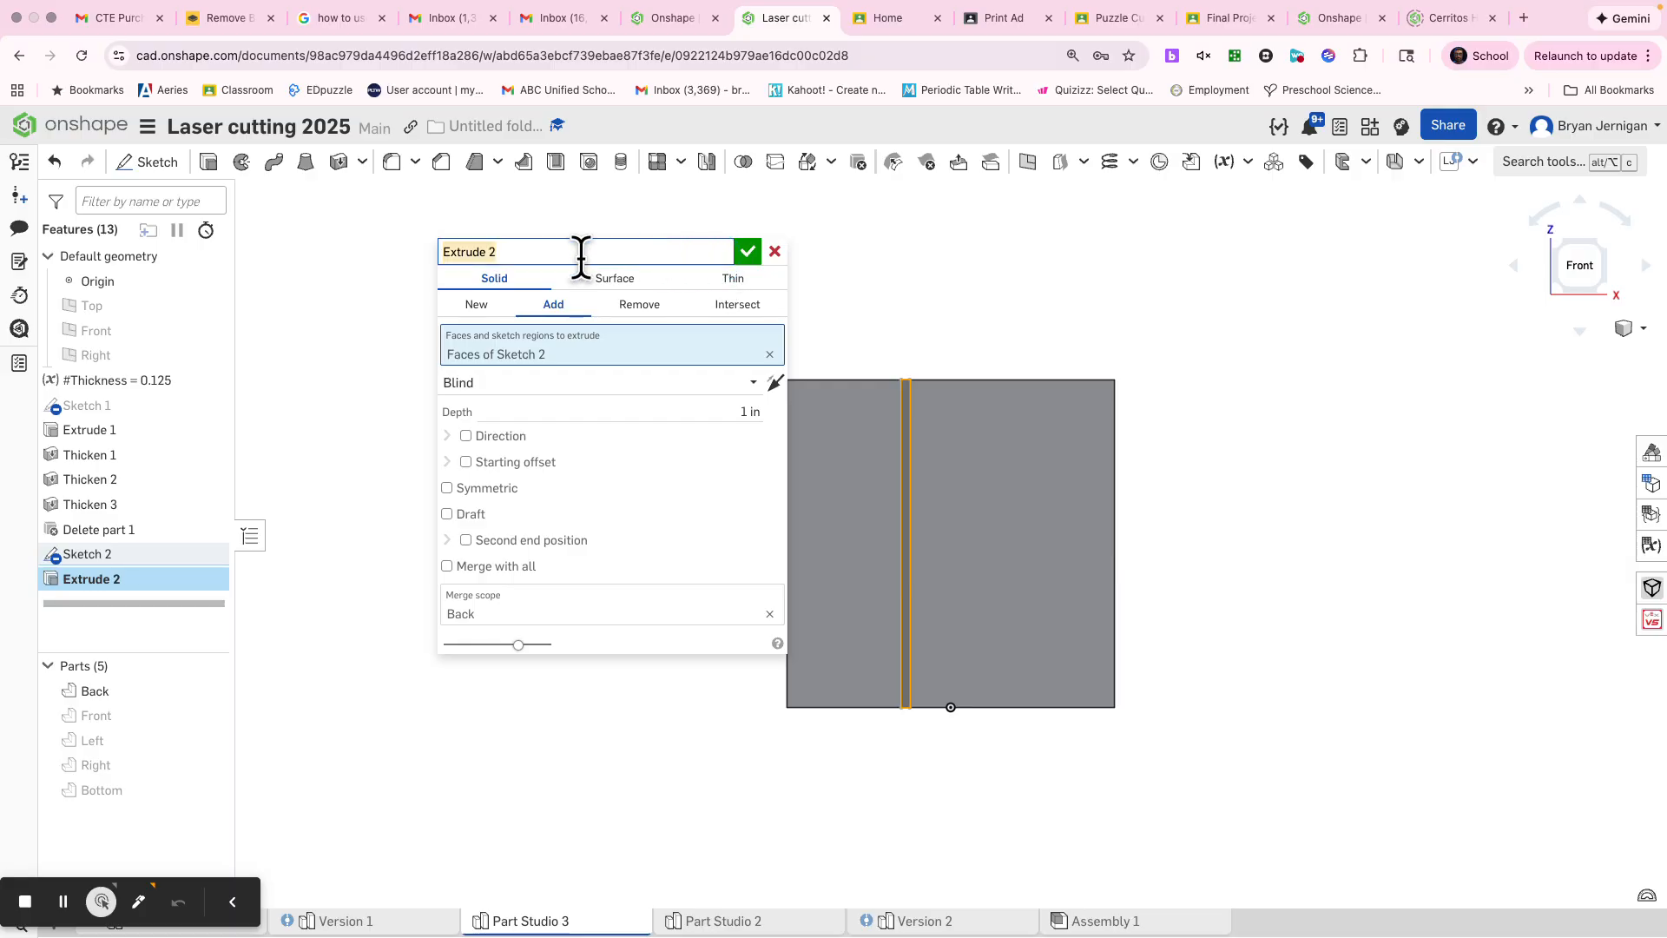
text(Partition)
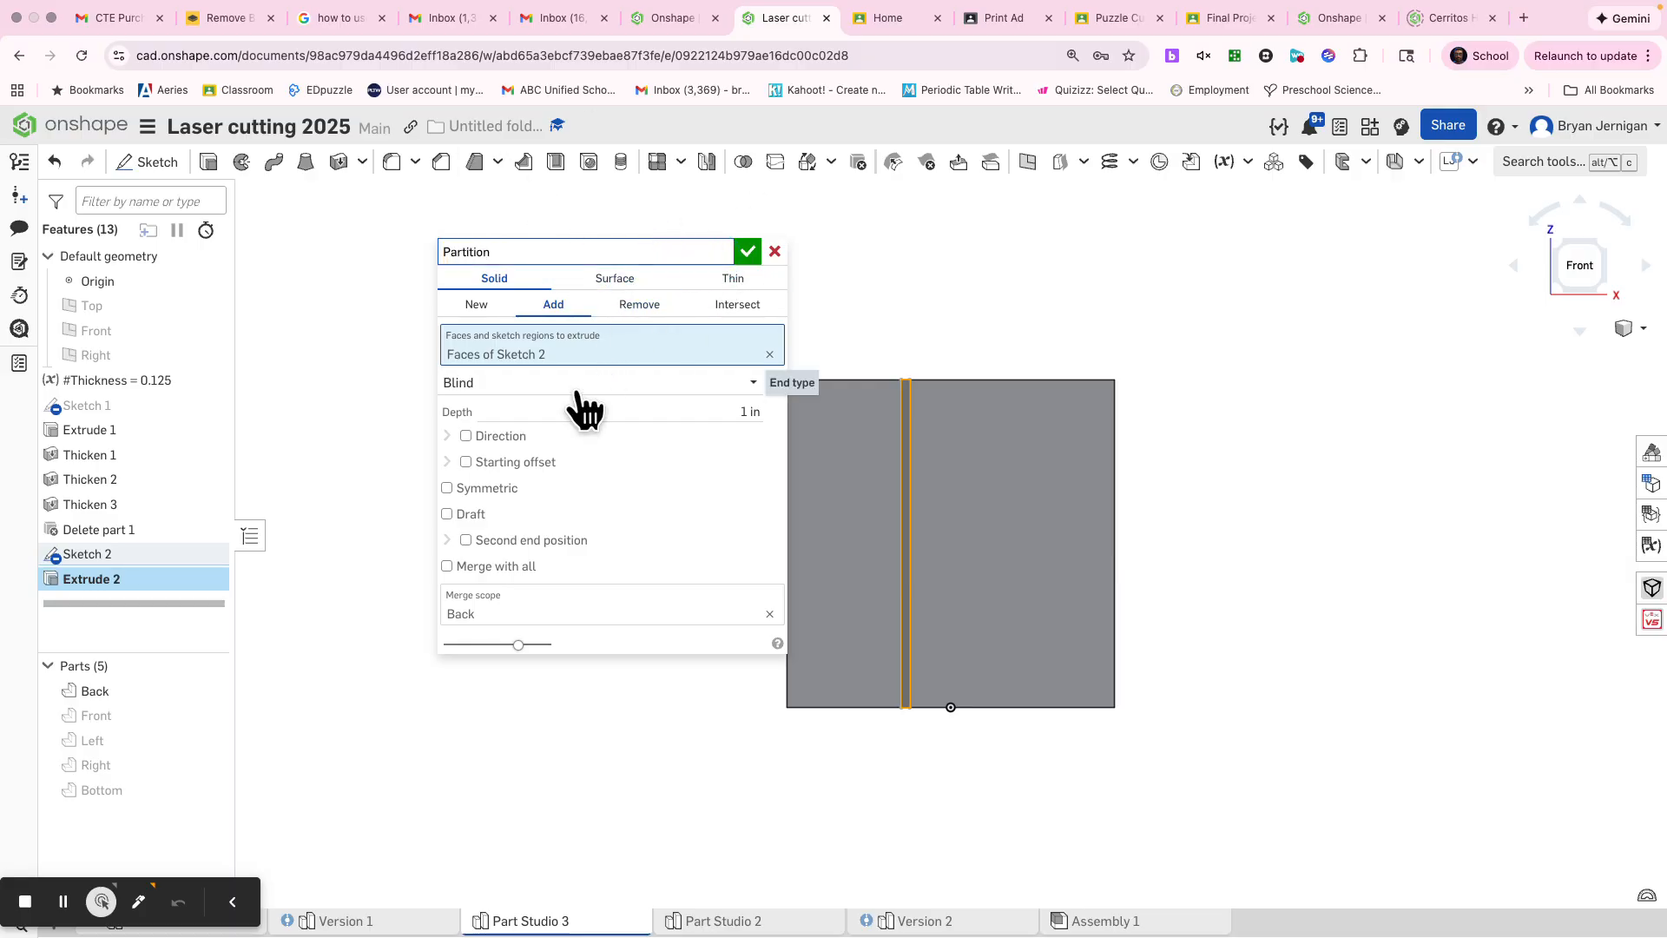
Step: Show the Front panel and set the Partition extrude to create a new part up to the Front panel's outer face
click(210, 715)
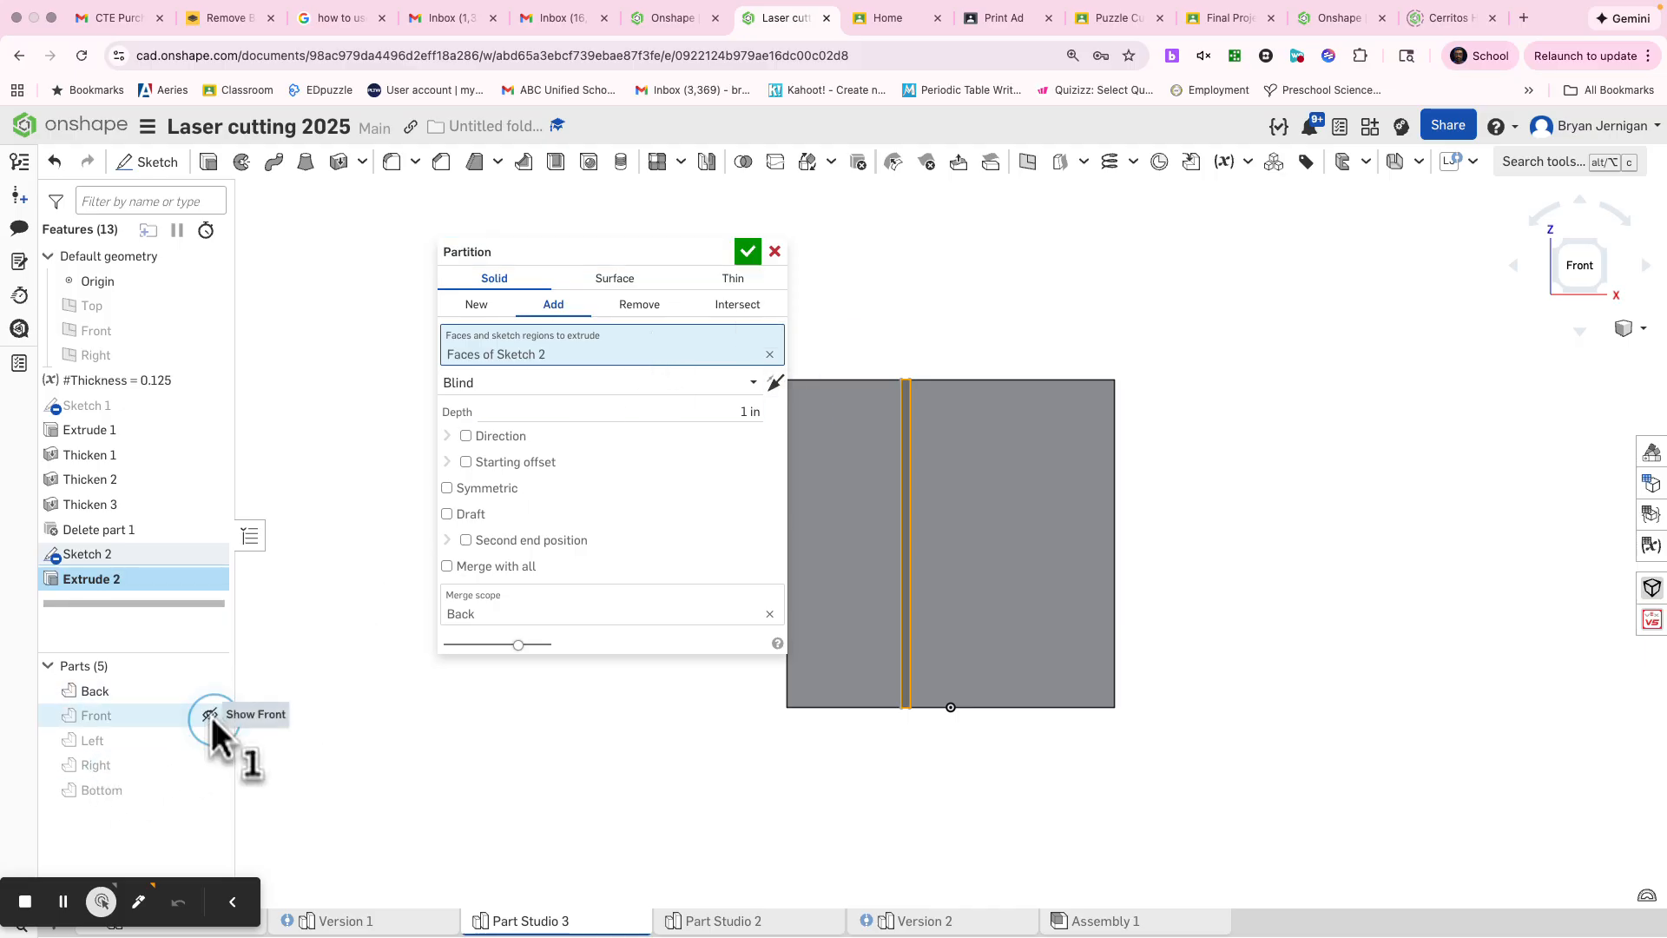
right_drag(385, 736, 547, 878)
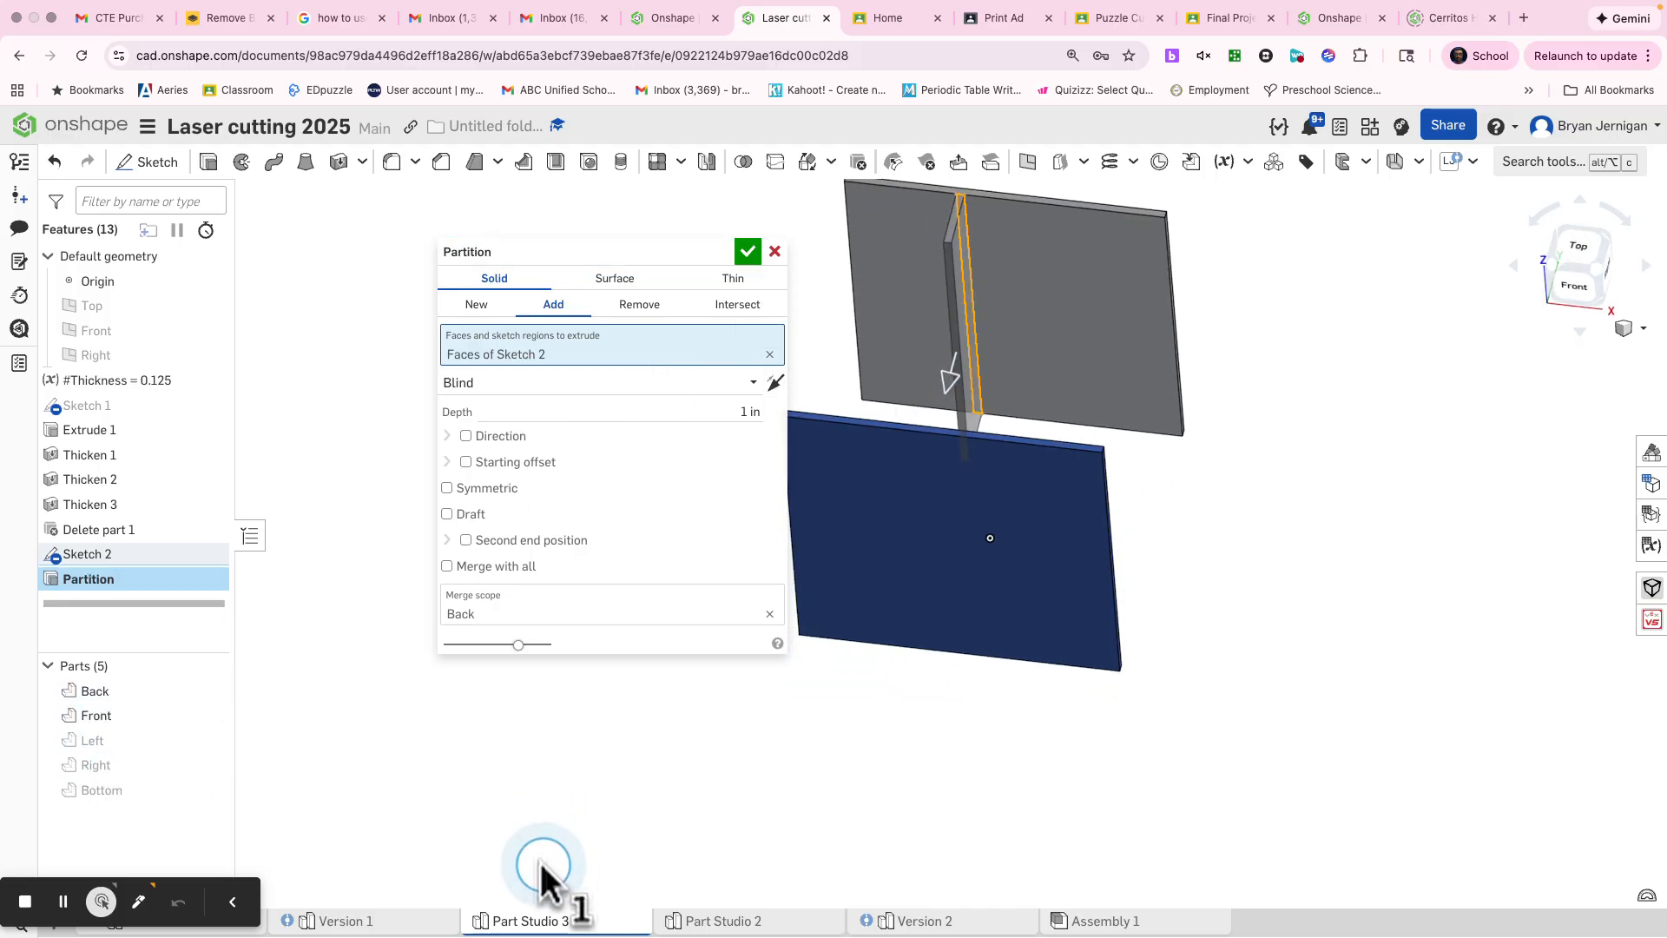
click(469, 309)
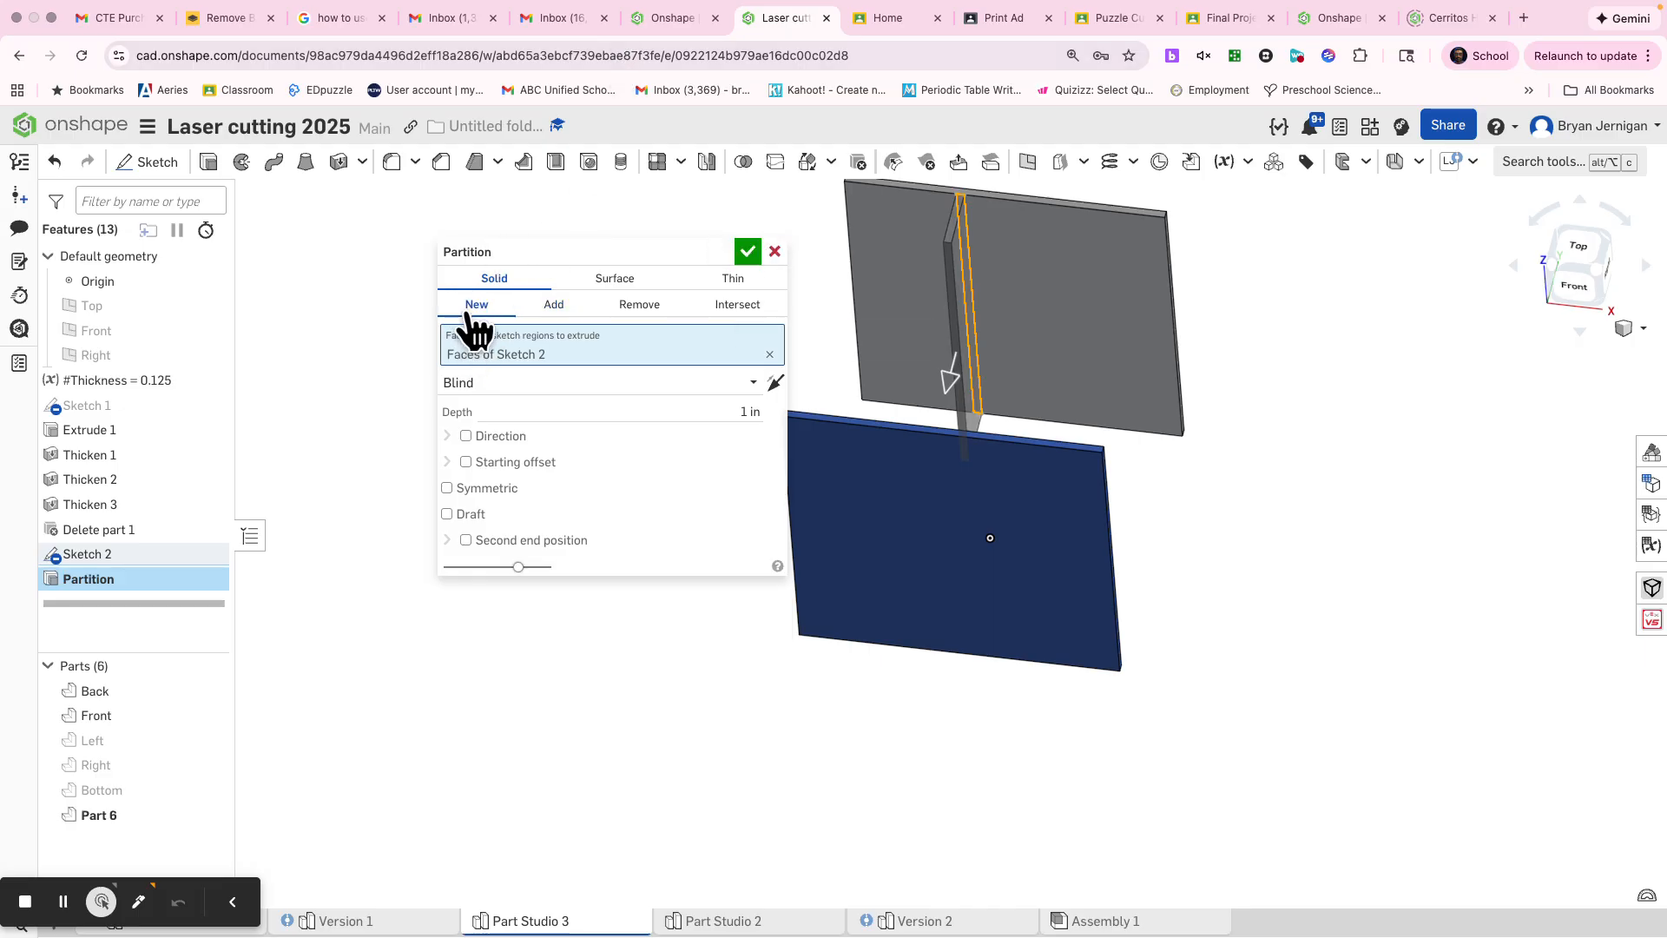
click(567, 384)
click(529, 462)
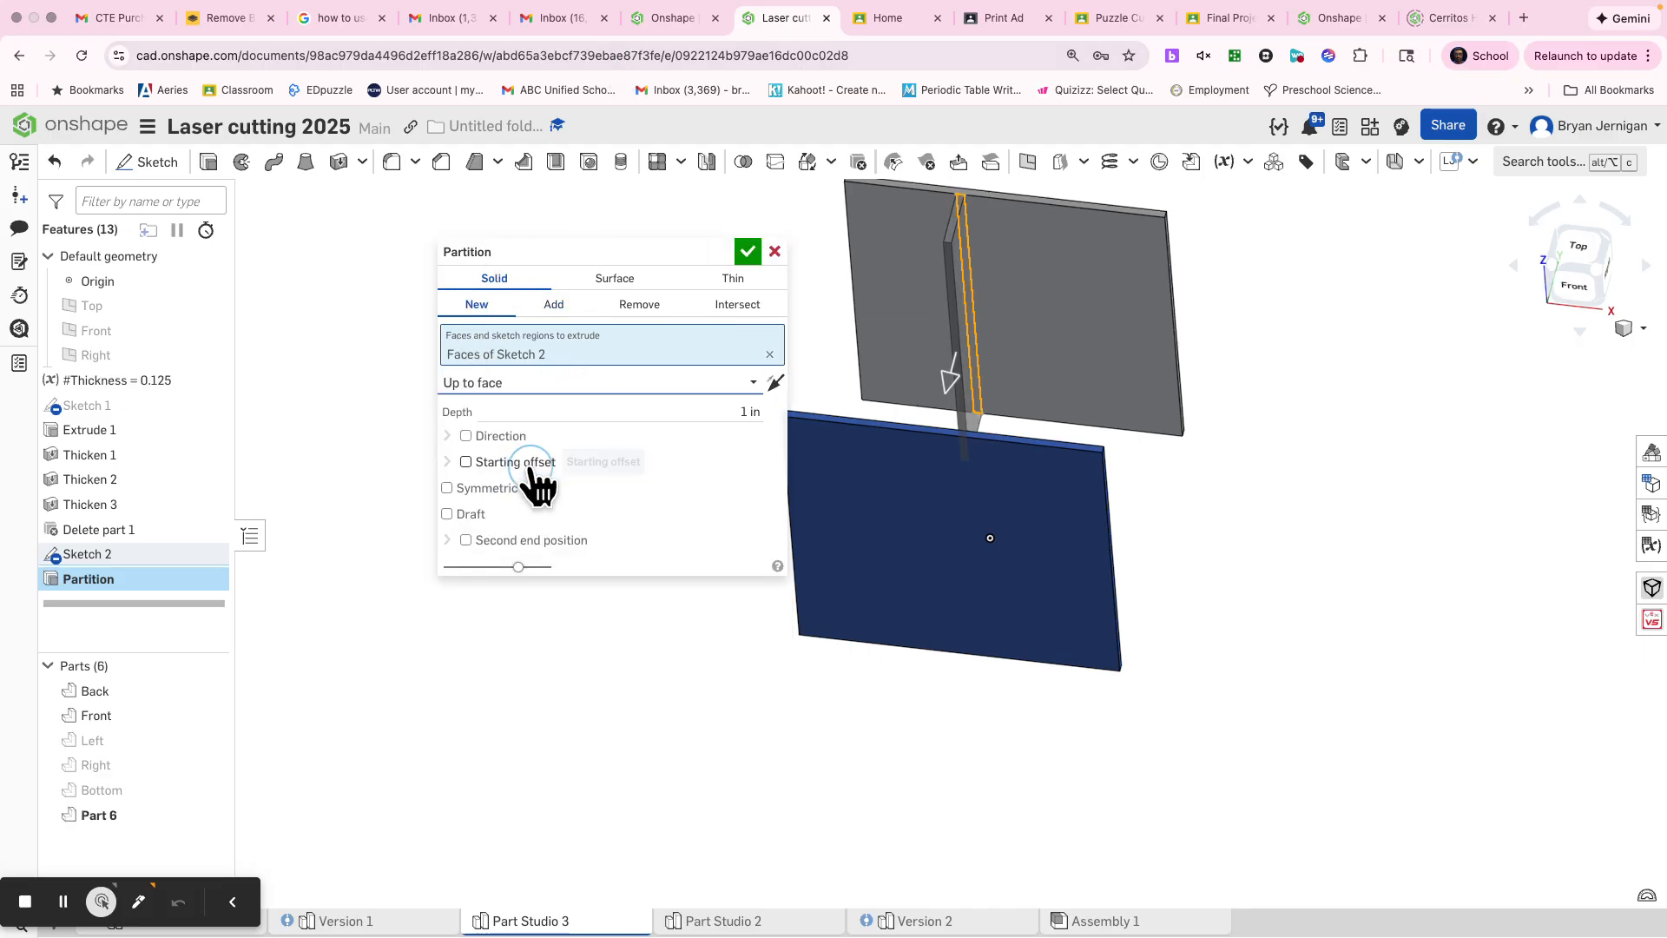
click(847, 526)
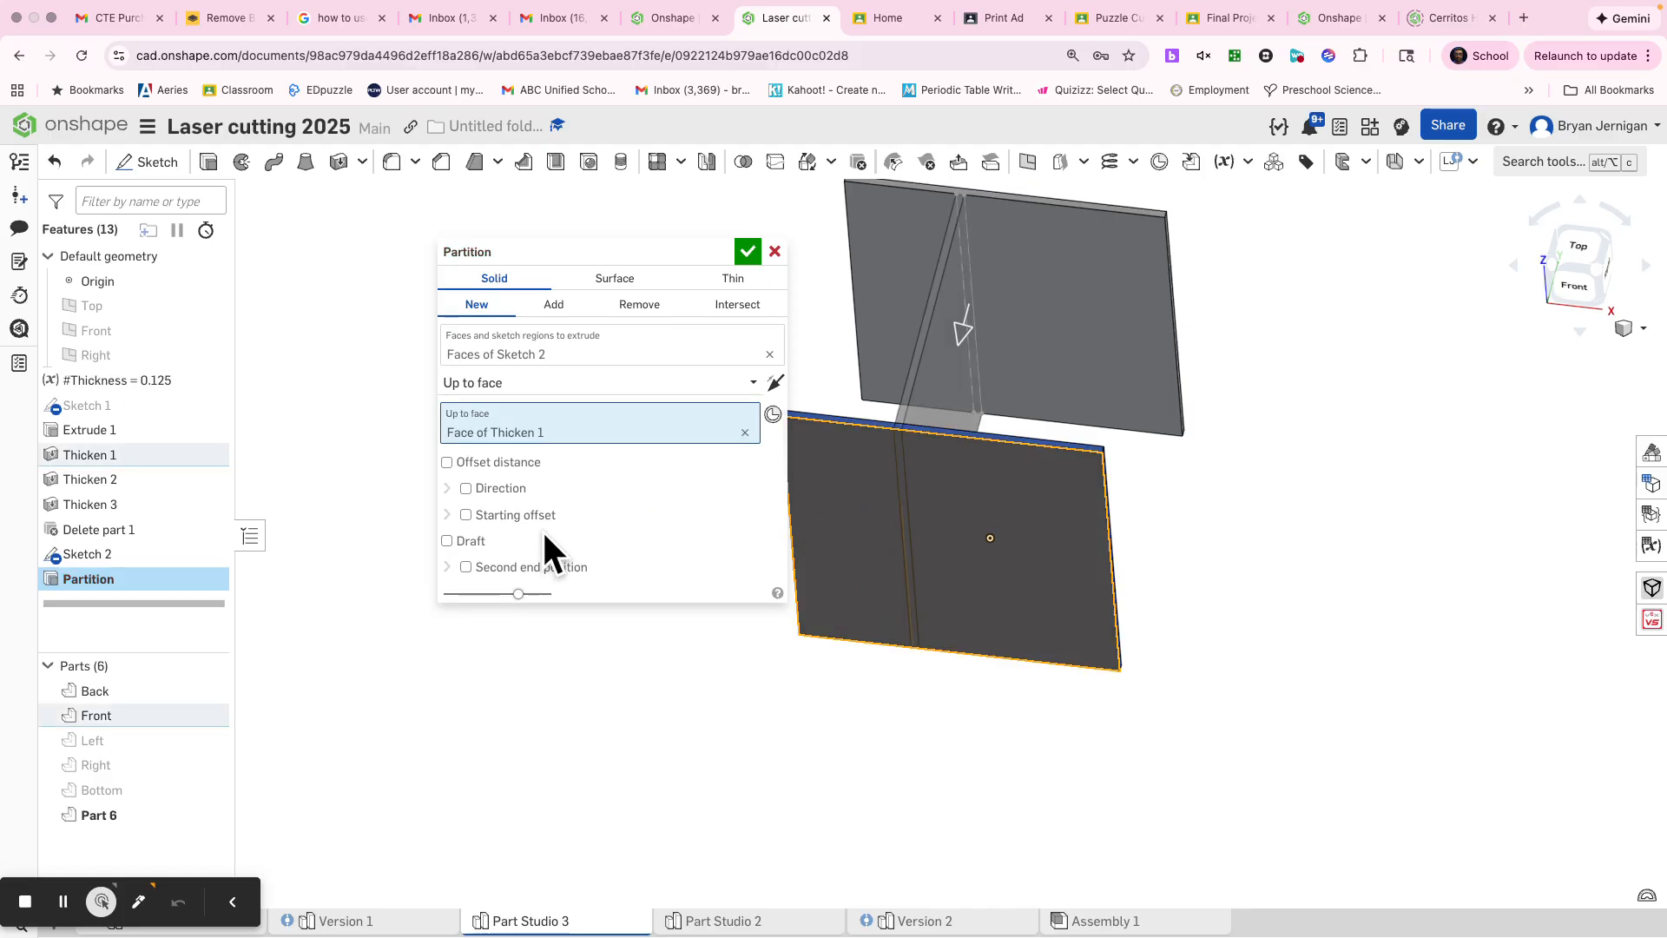
Step: Add a second end position to the Partition extrude, up to the Back panel's outer face, and accept the feature
click(552, 566)
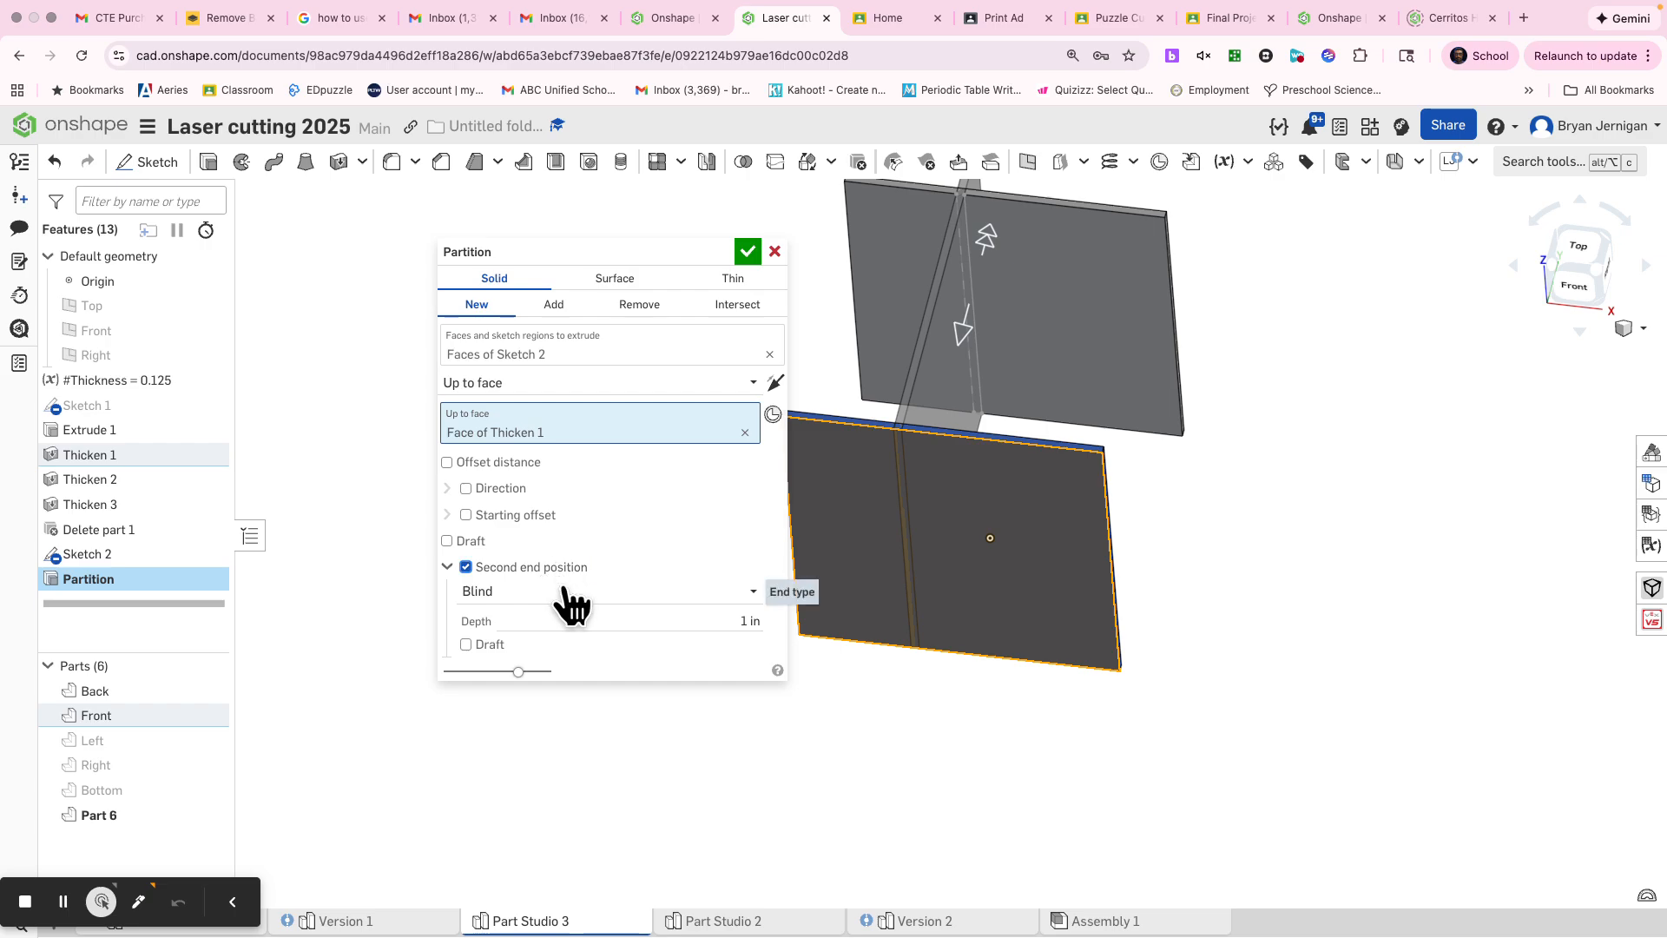
click(566, 594)
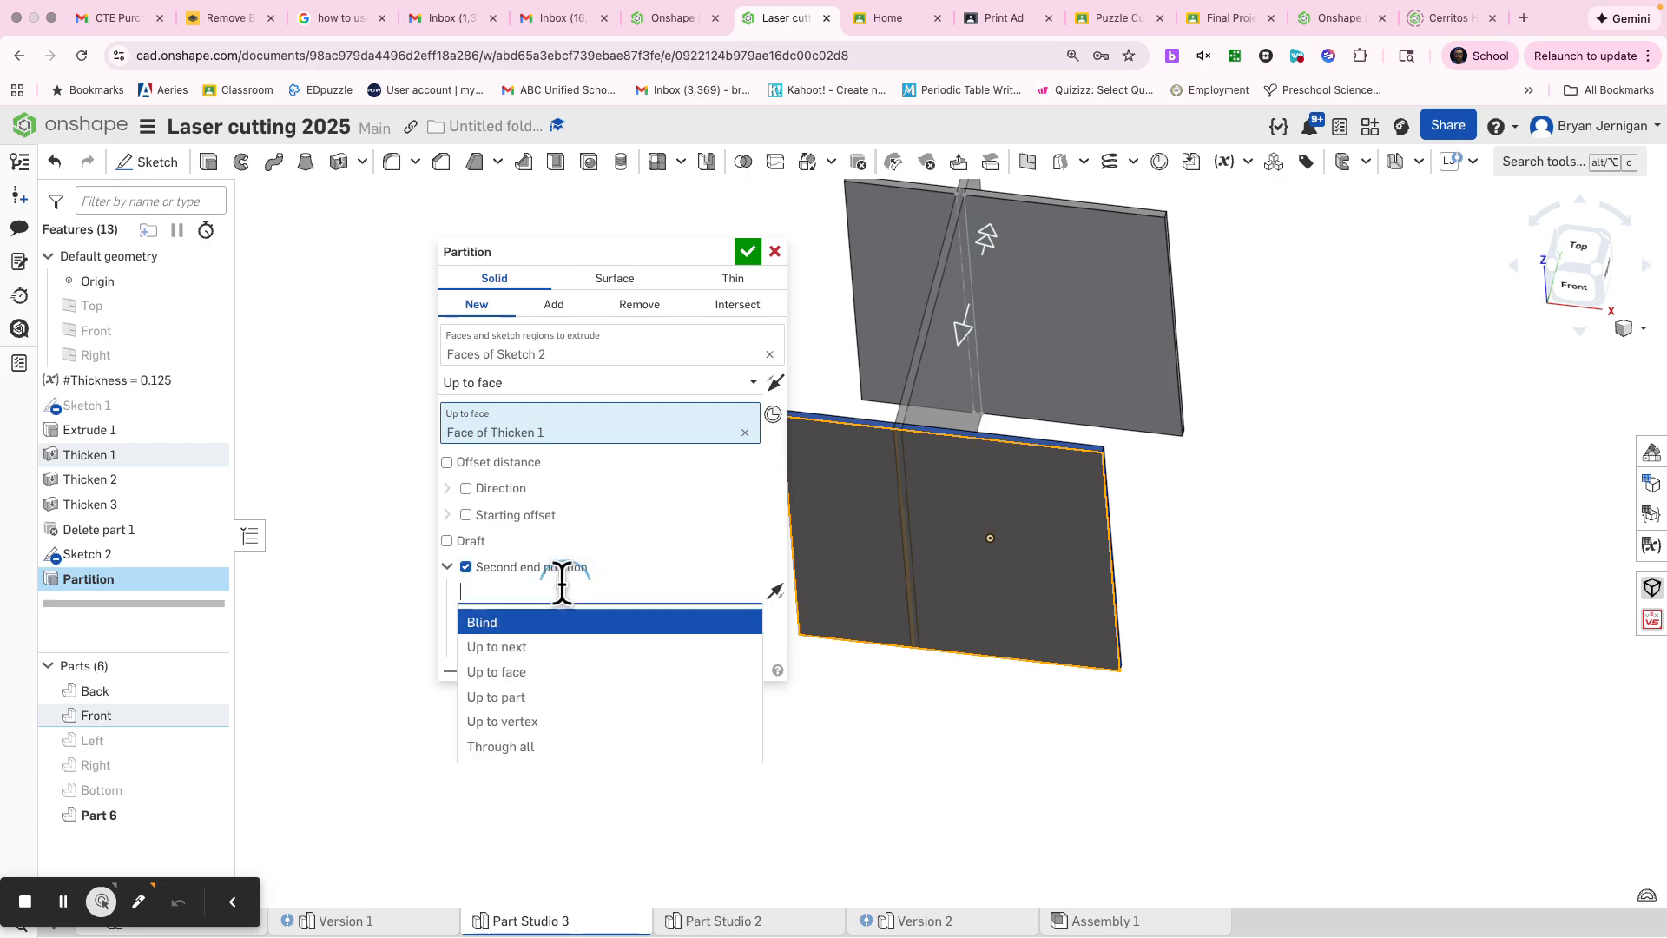
click(525, 671)
right_drag(1257, 532, 1264, 382)
click(1108, 421)
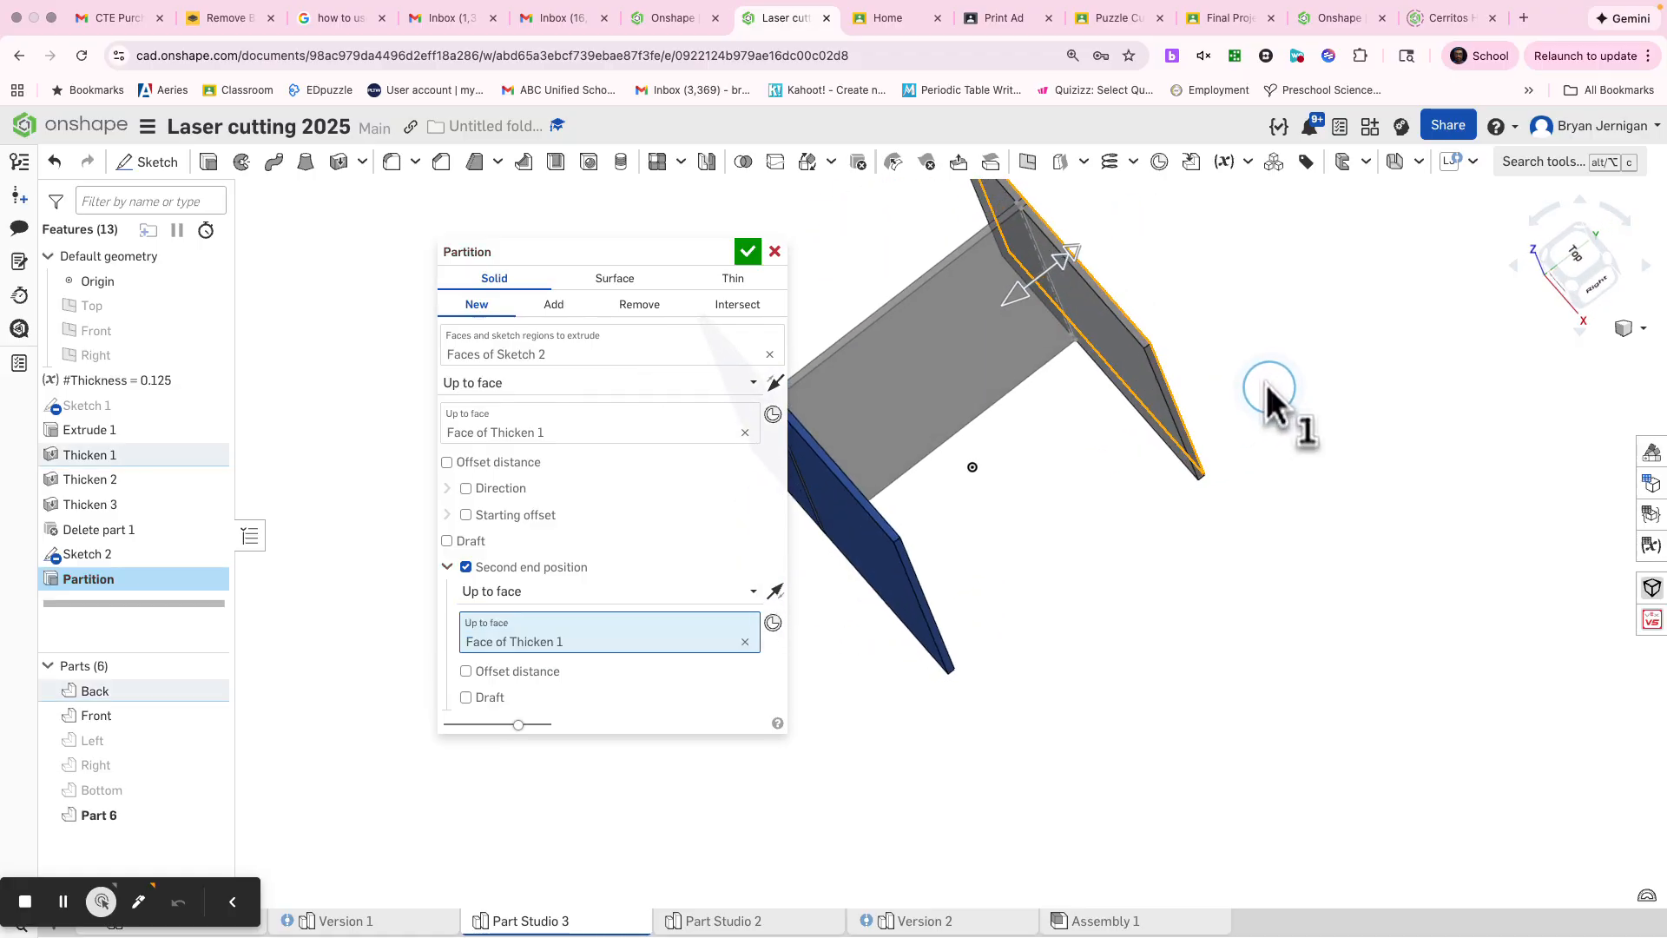
right_drag(903, 462, 904, 435)
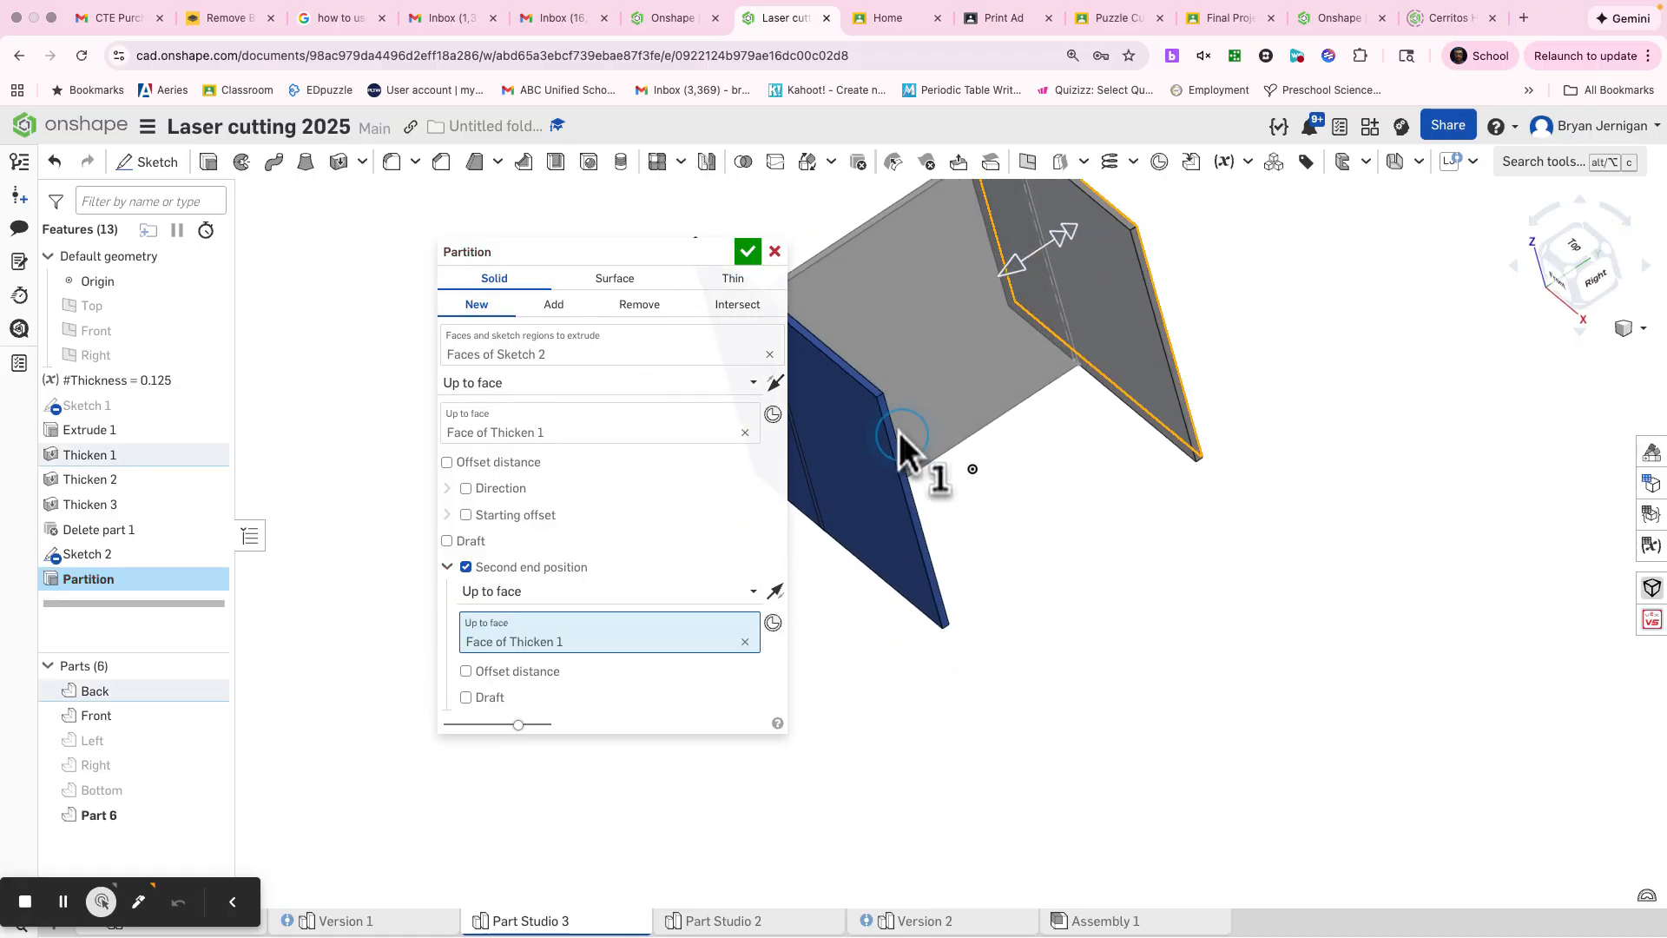
click(746, 252)
Step: Show the hidden Left, Right and Bottom panels again
click(205, 737)
click(207, 759)
click(209, 787)
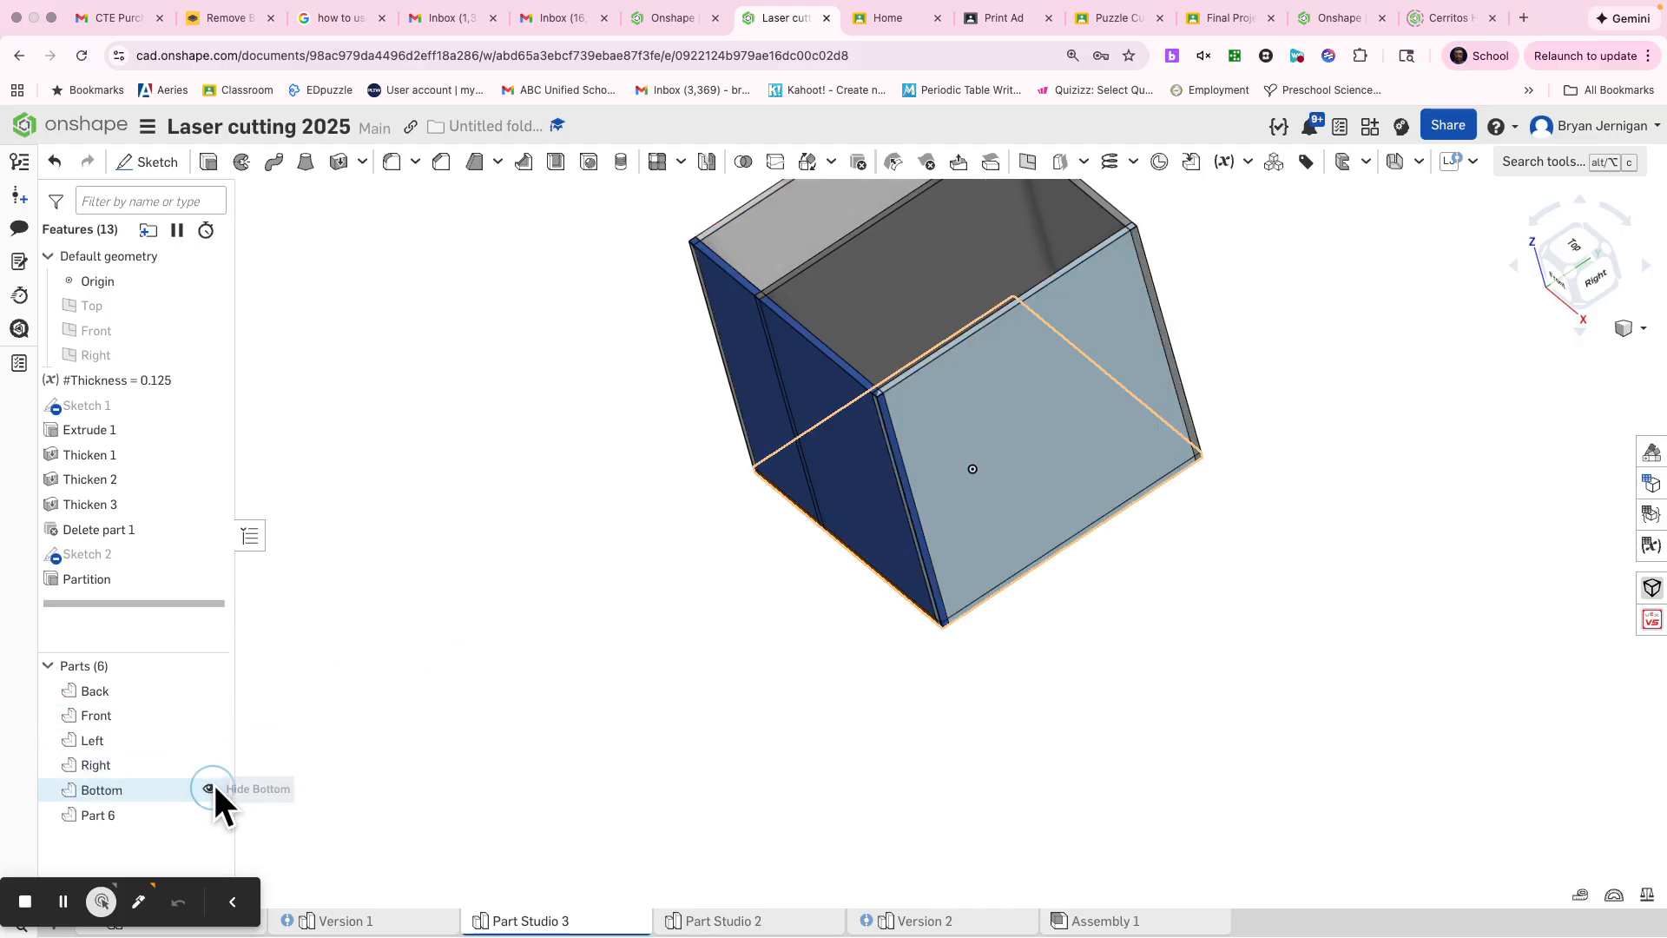
Step: Rename the new divider, Part 6 in the parts list, as Partition
right_click(156, 817)
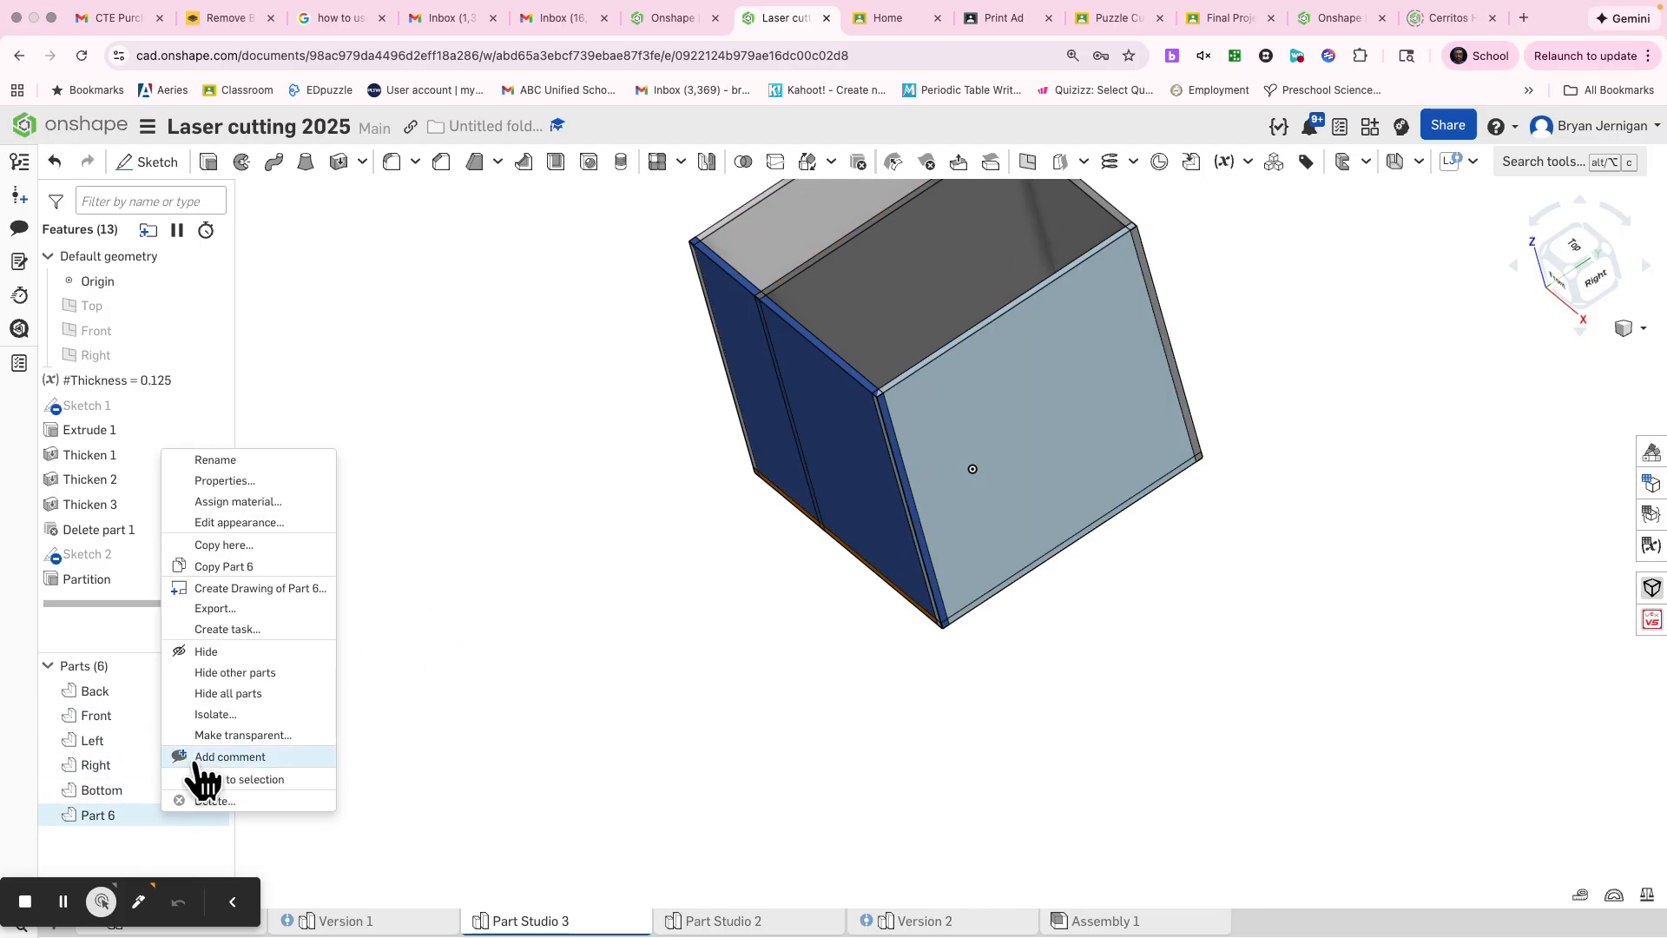
click(217, 460)
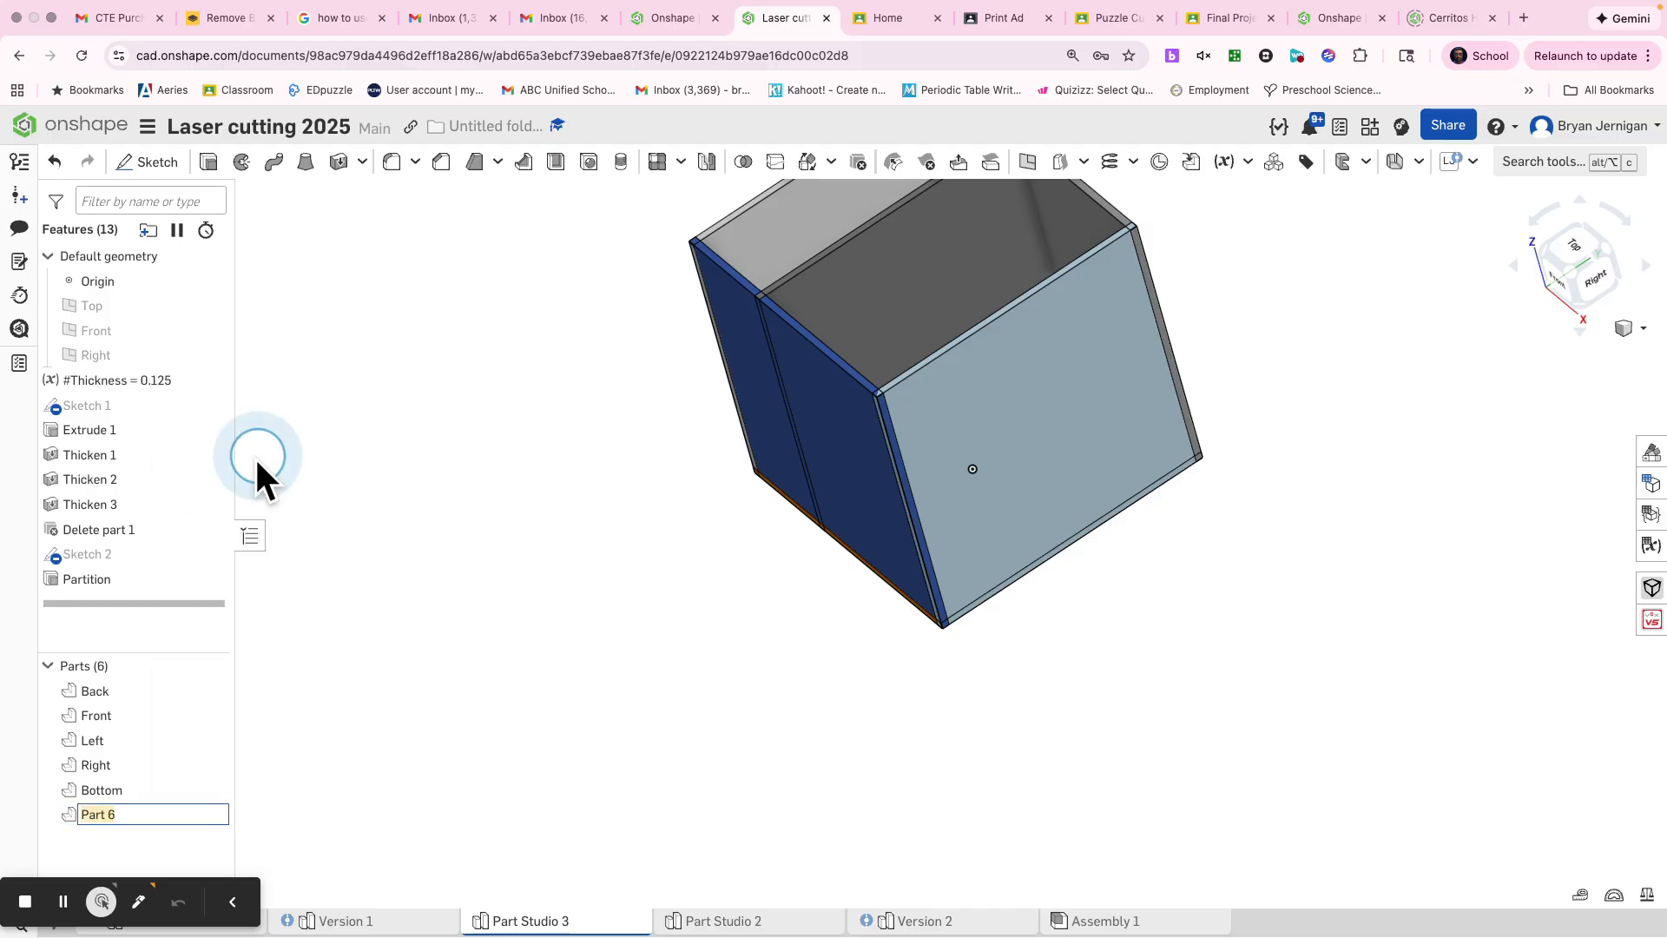
text(Partition)
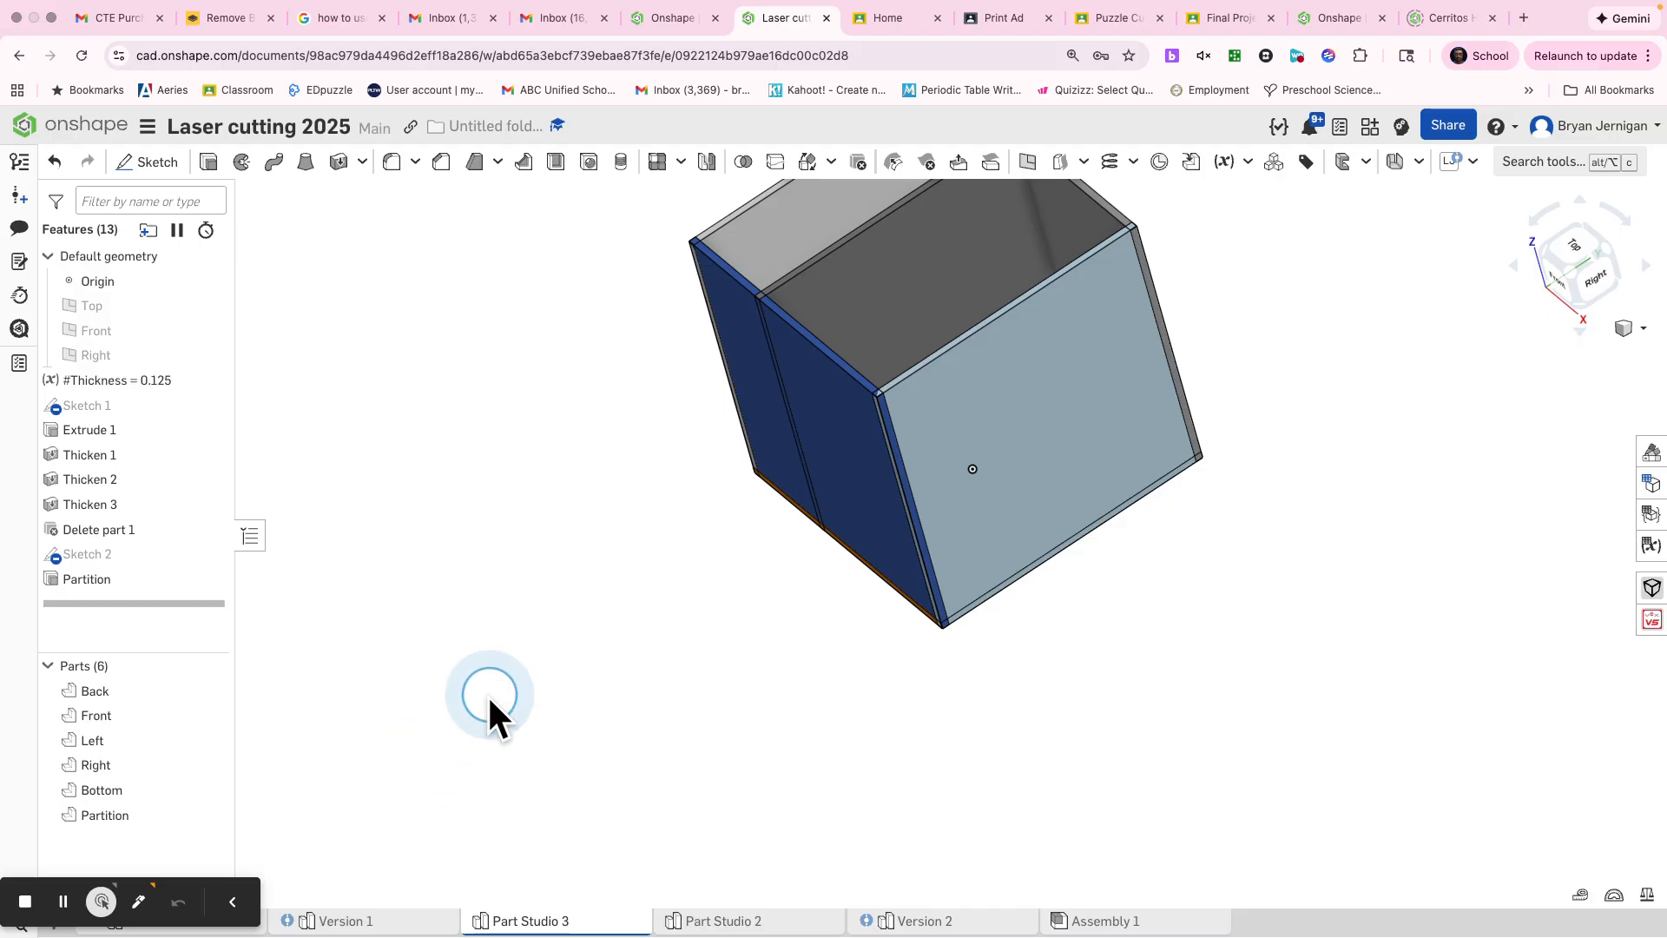
Step: Add an automatic Laser Joint across the Partition, Right, Left, Front, Back and Bottom parts, keeping adaptive pin sizing on
scroll(566, 609, down, 3)
right_drag(530, 699, 768, 545)
click(1448, 163)
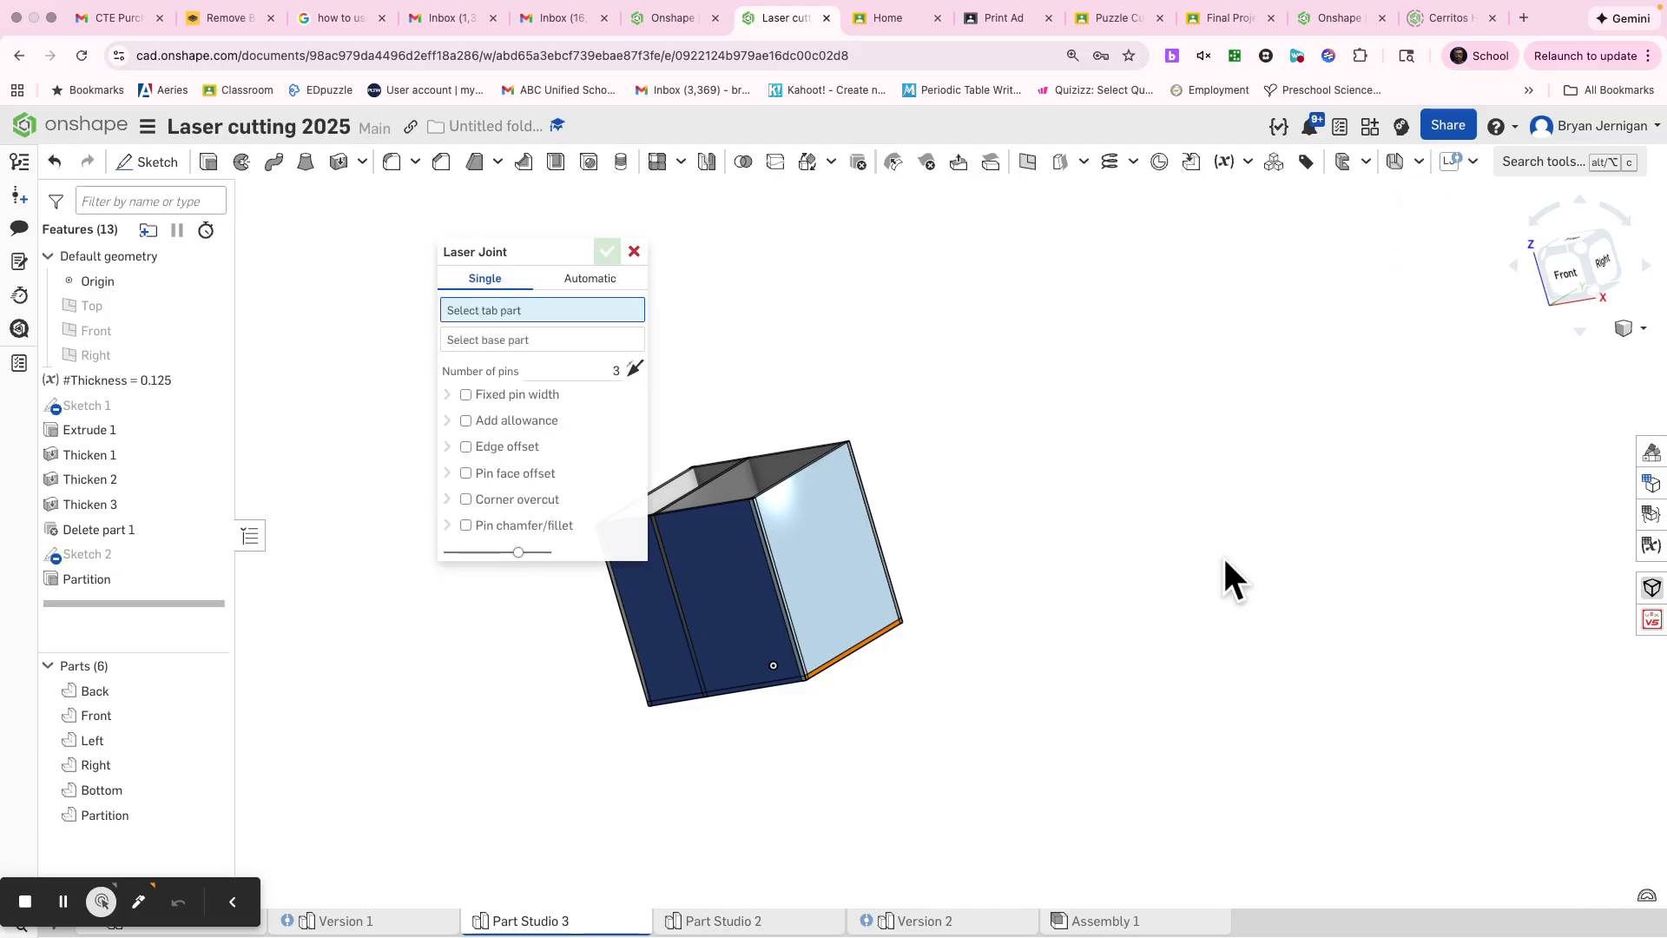
click(591, 280)
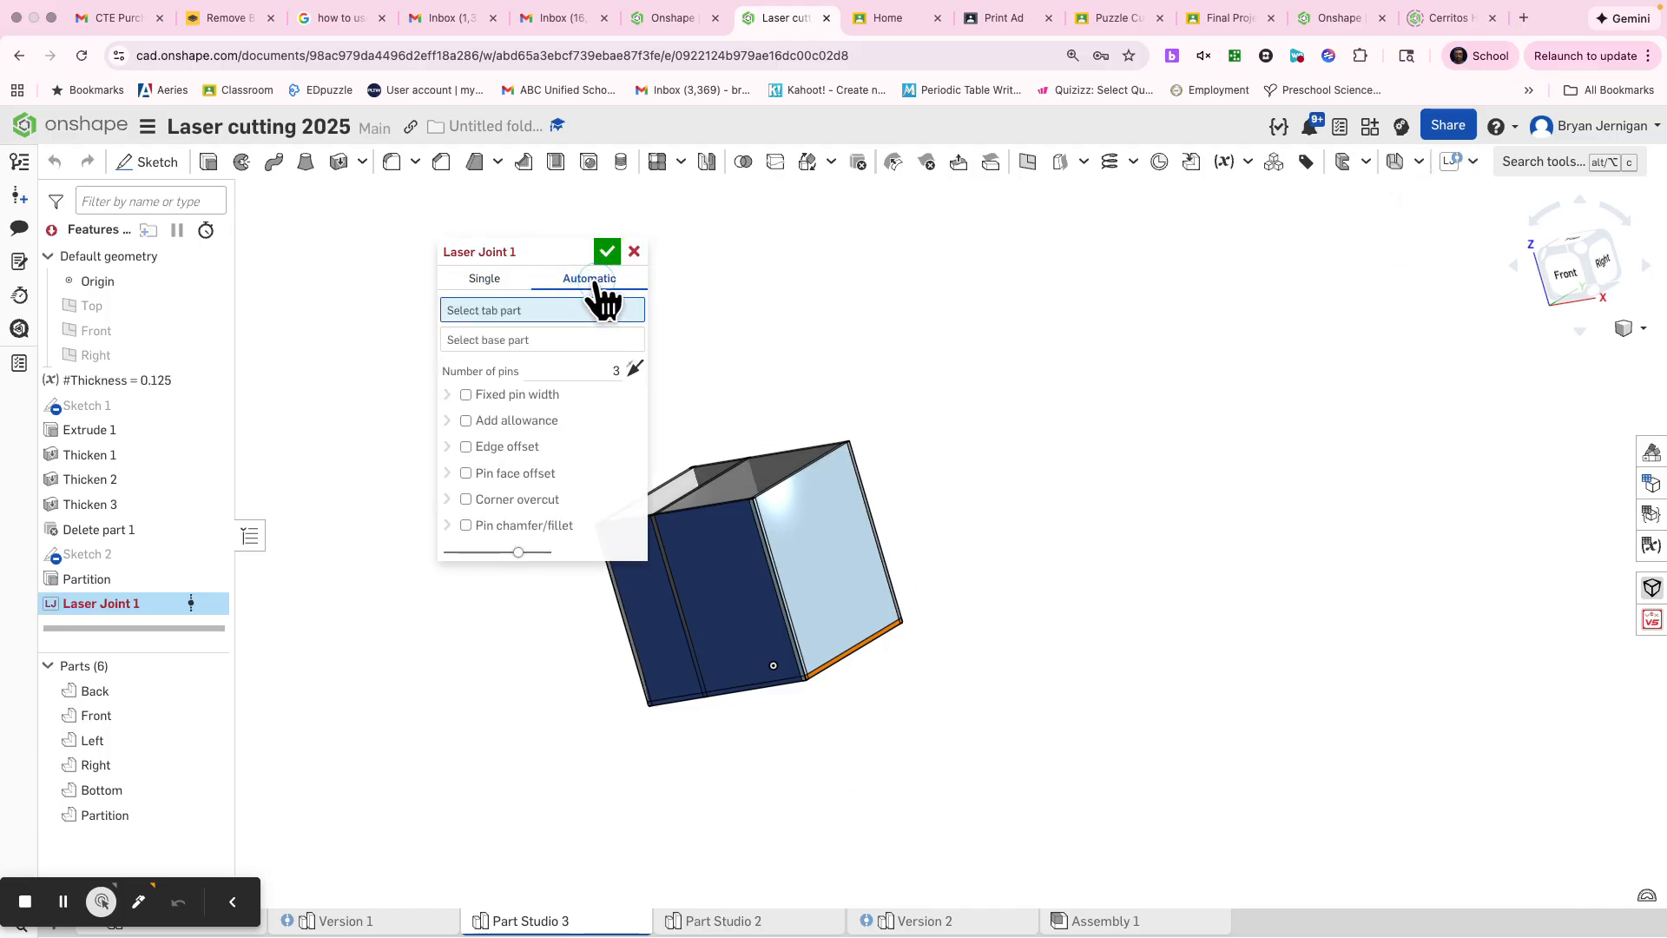
click(502, 365)
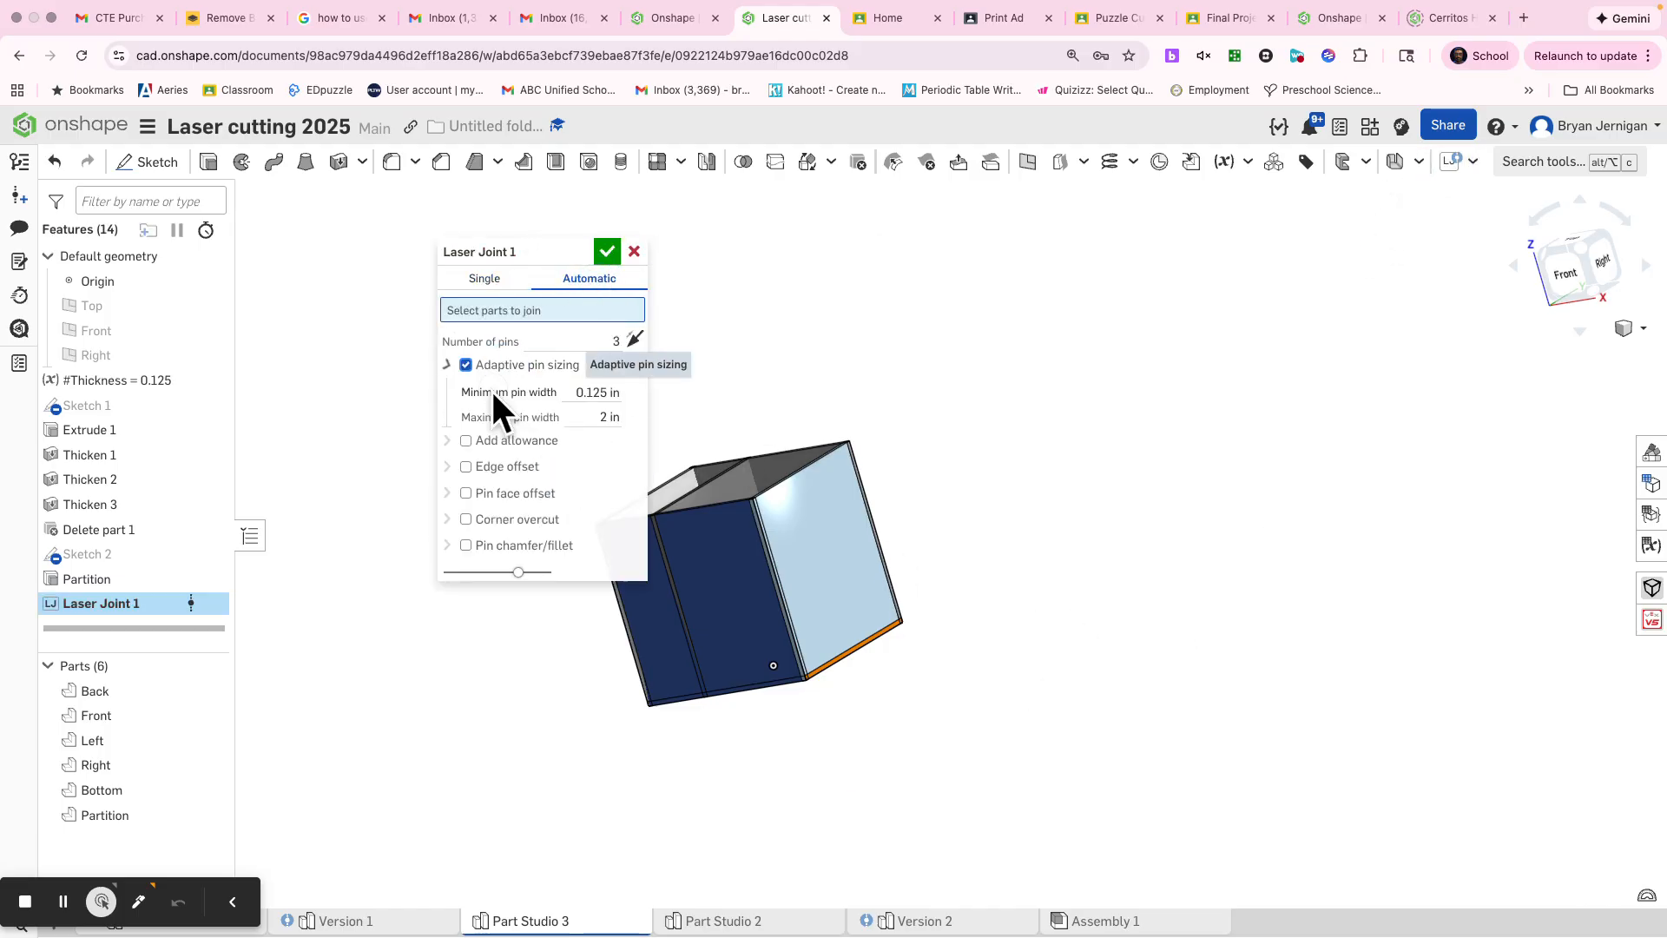
drag(1031, 755, 491, 382)
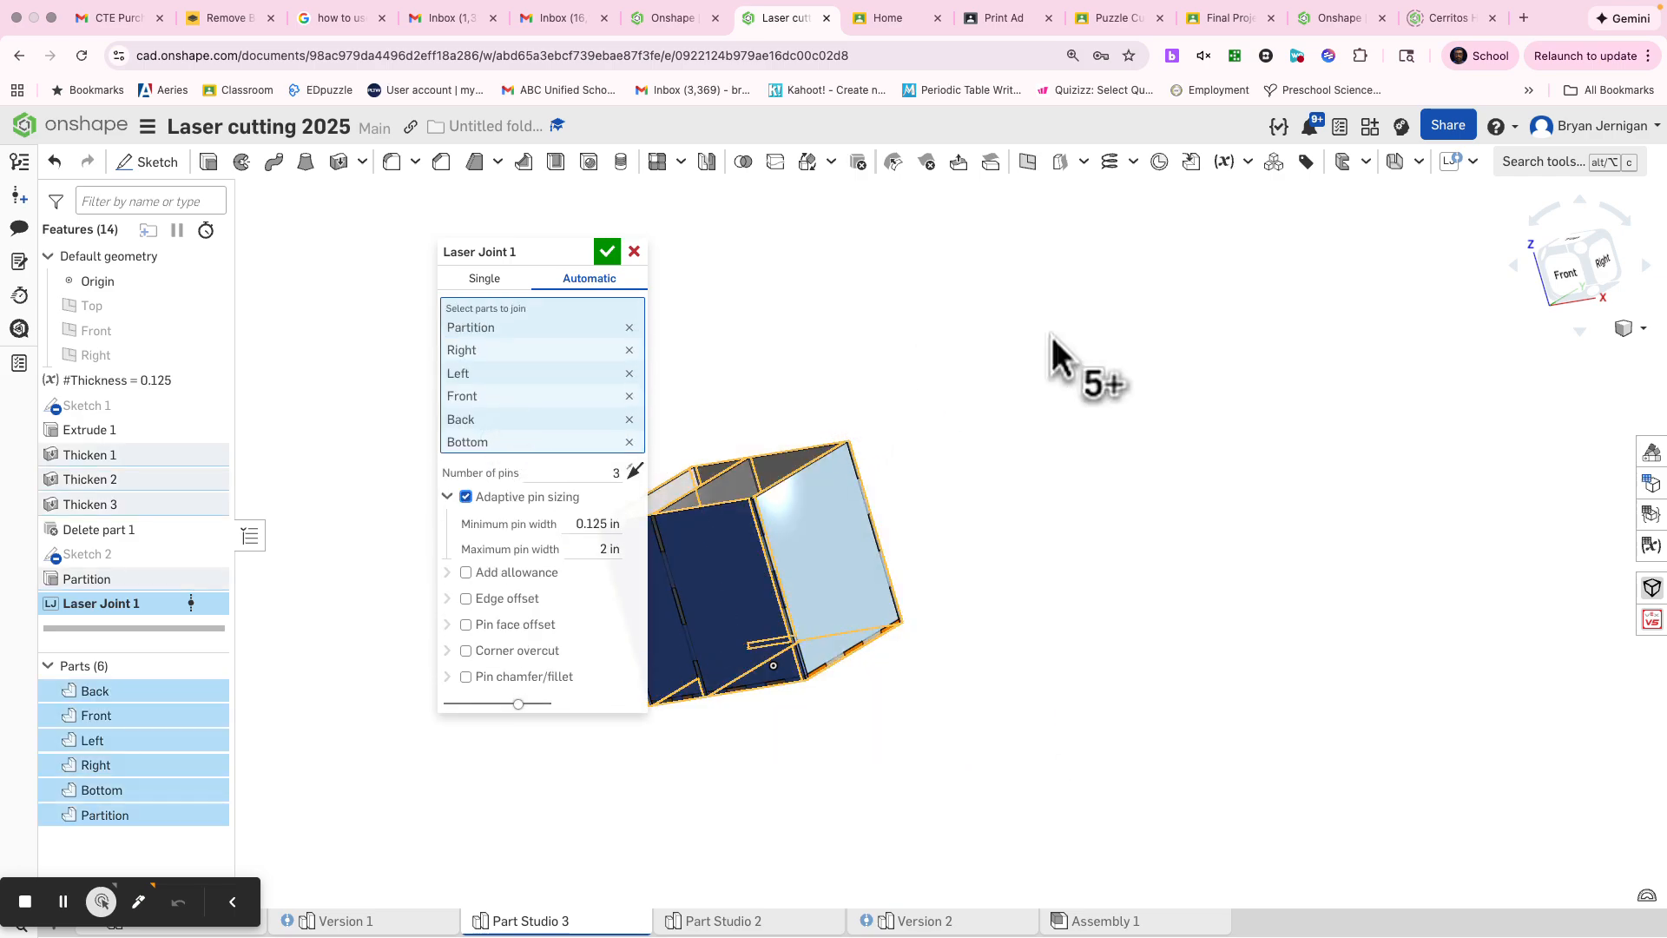
click(607, 254)
Step: Set the Thickness variable to 0.2 to test how the jointed box responds
right_drag(873, 593, 868, 649)
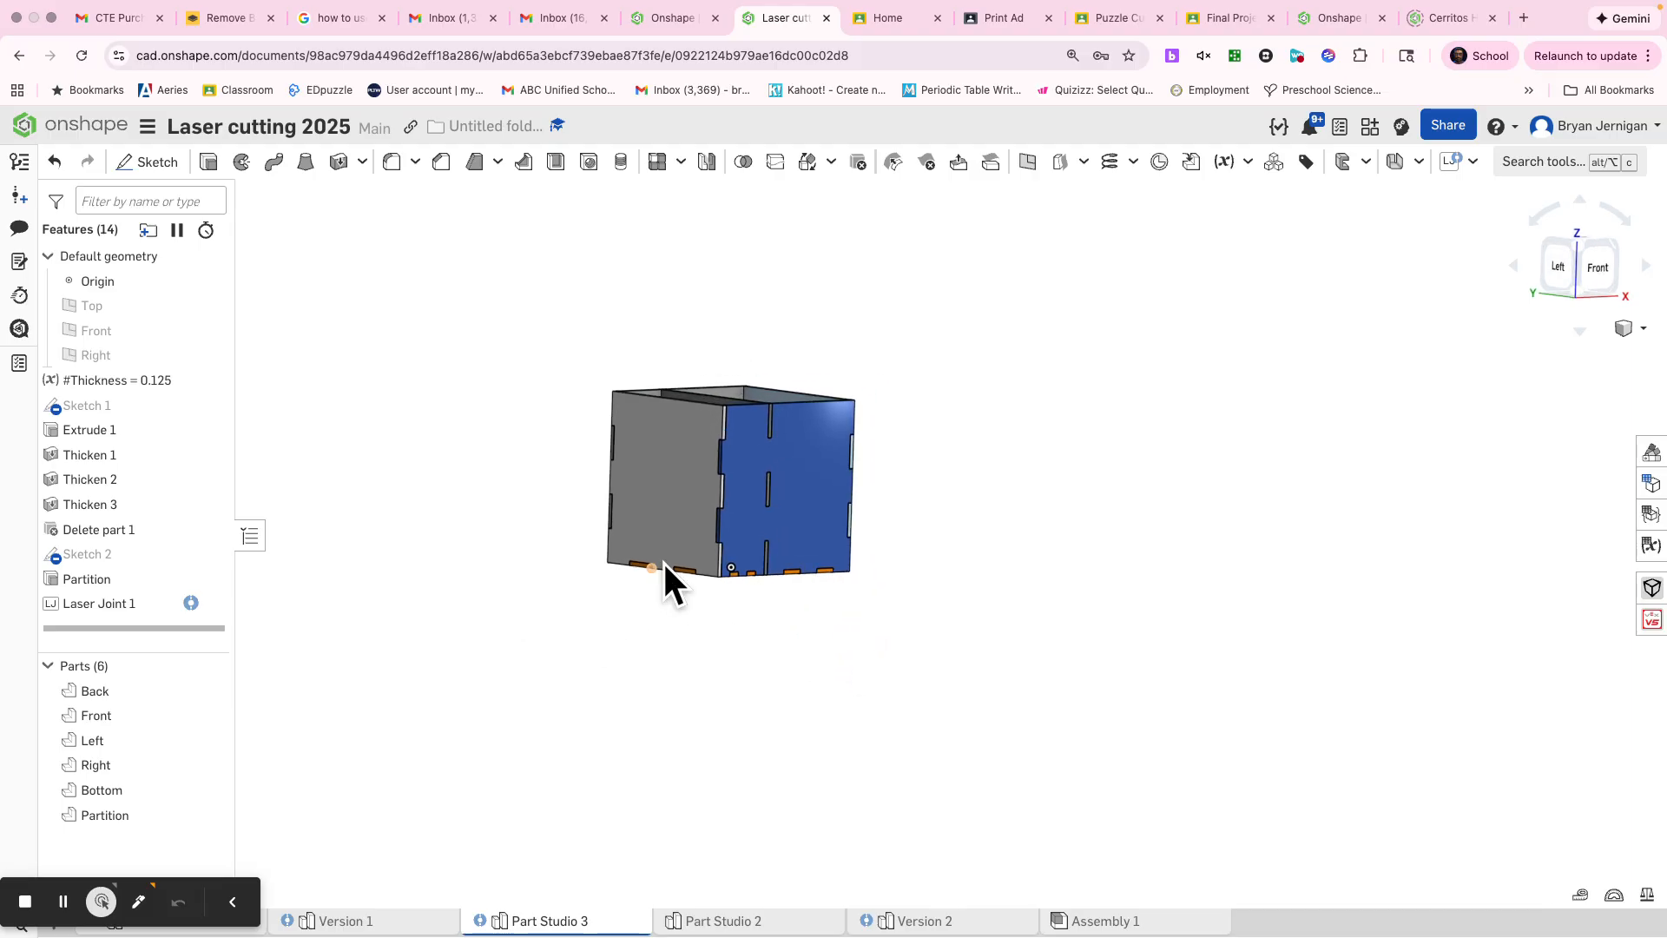
scroll(738, 521, up, 5)
middle_drag(741, 519, 1034, 727)
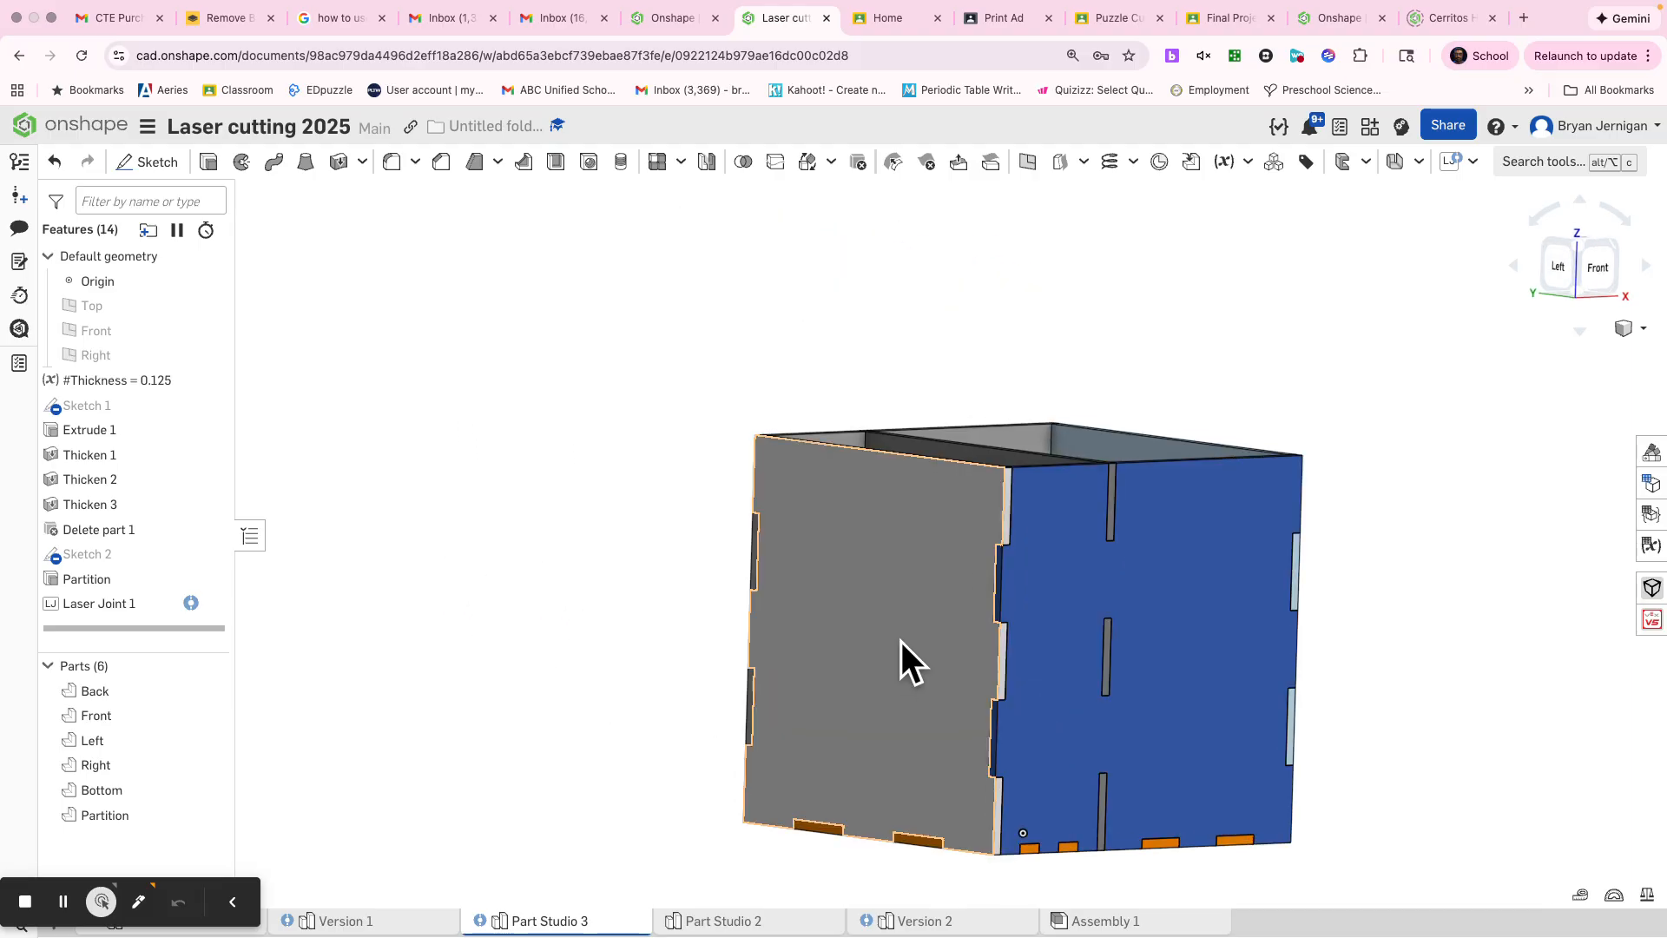
right_drag(901, 643, 858, 680)
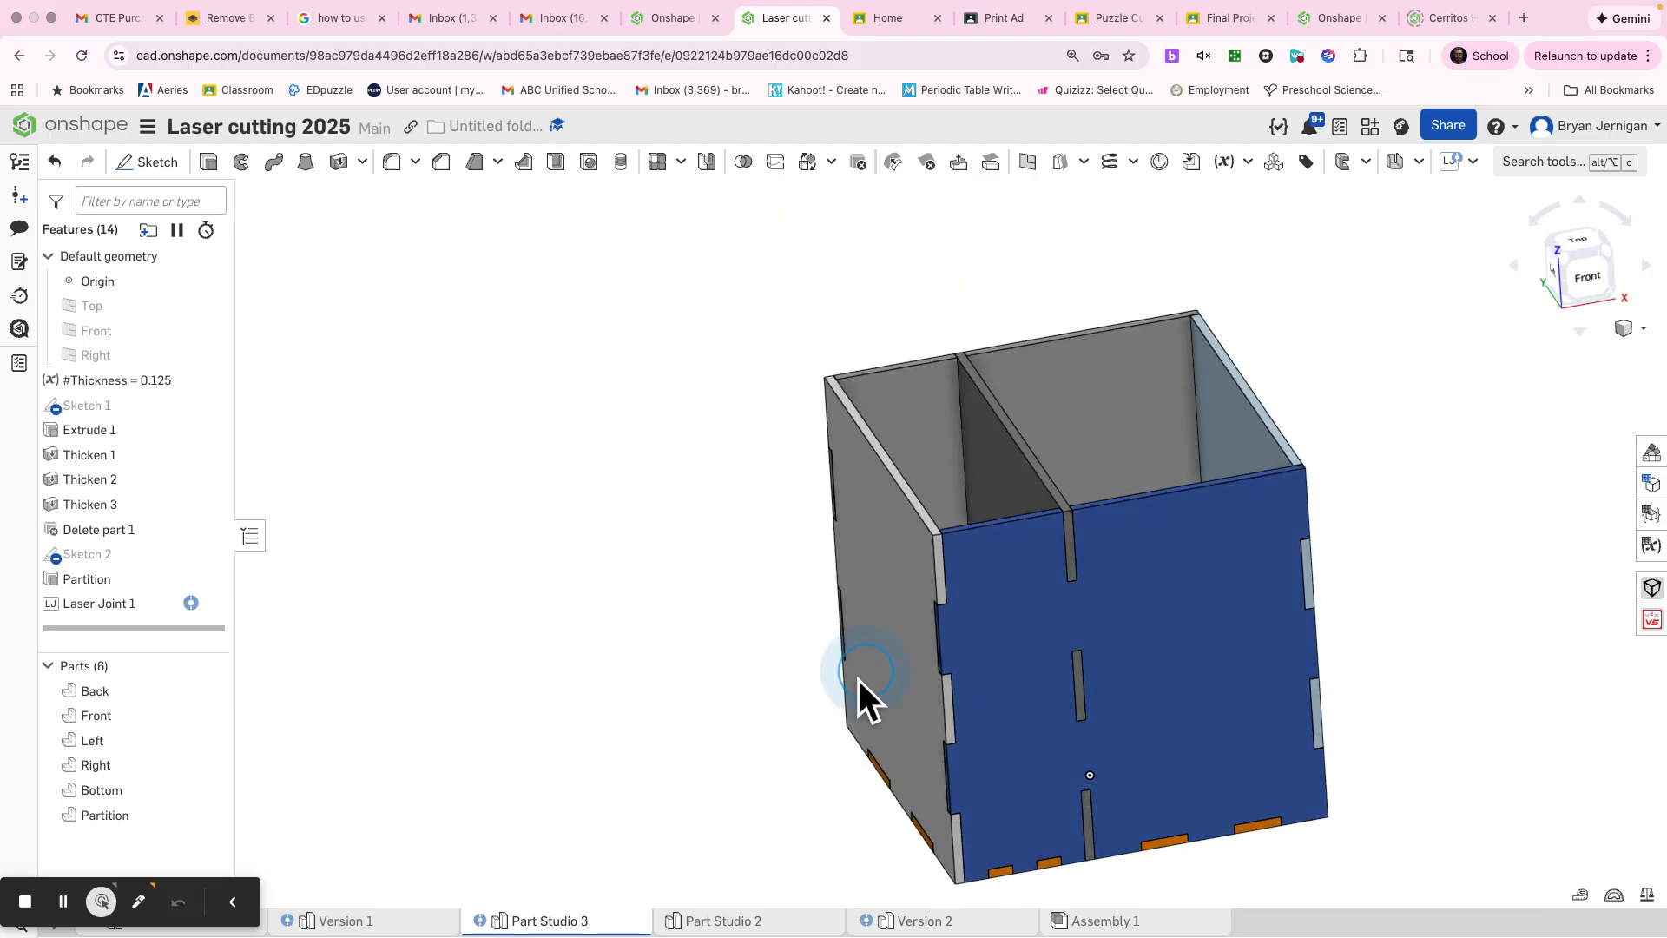
right_click(158, 378)
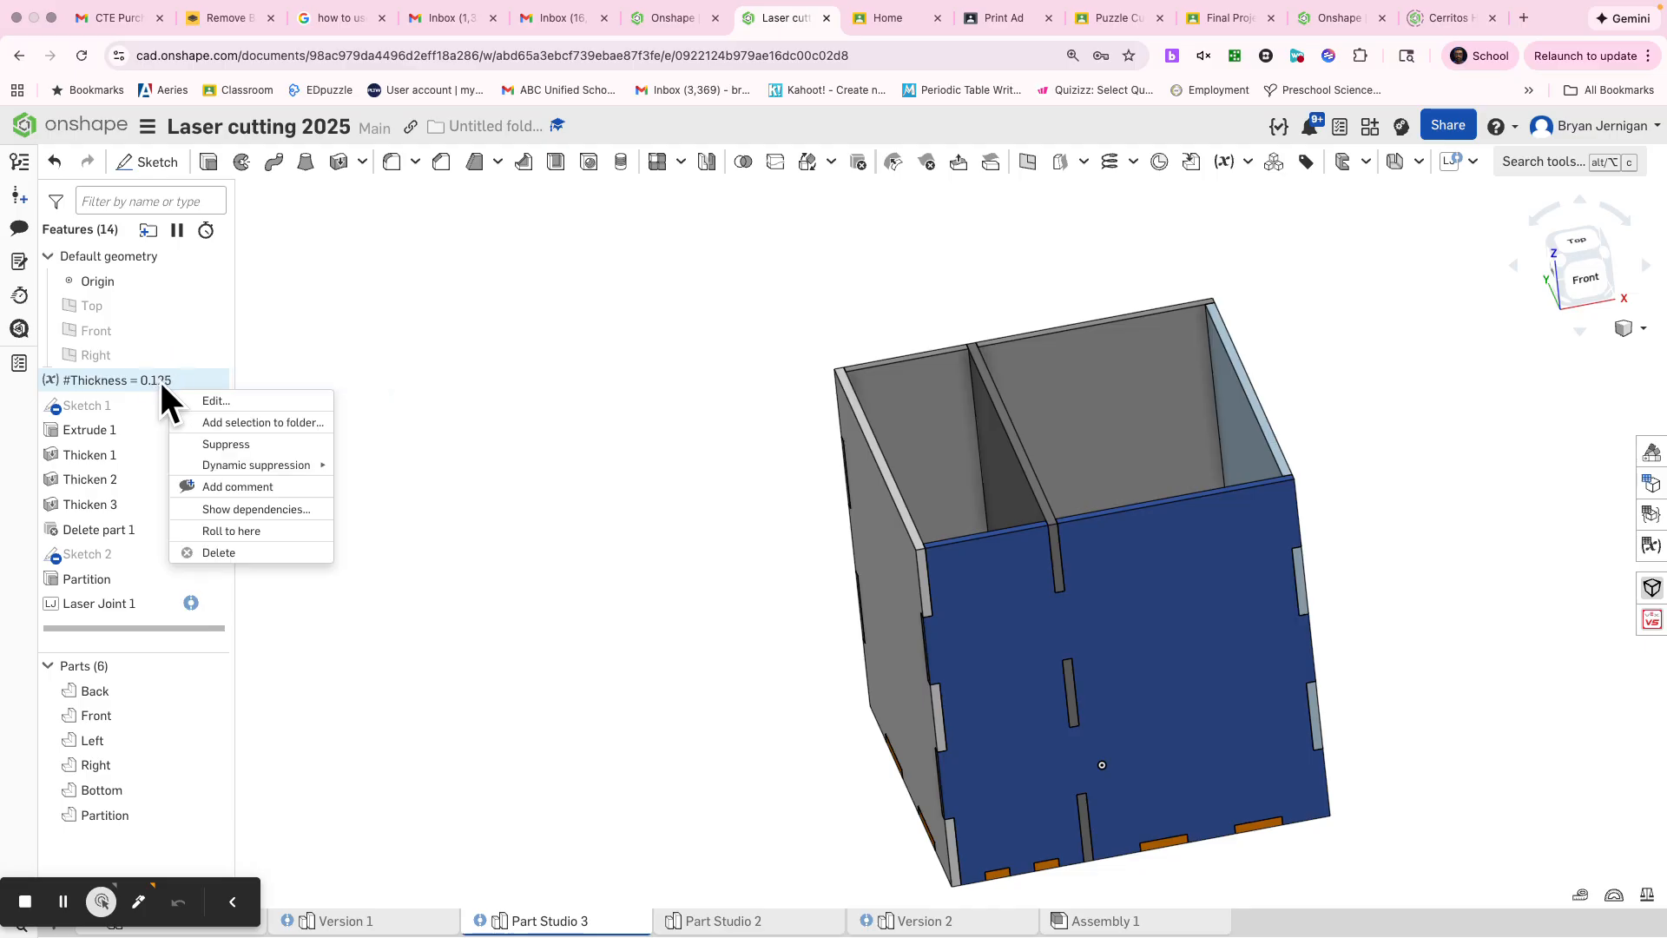
click(215, 394)
click(461, 366)
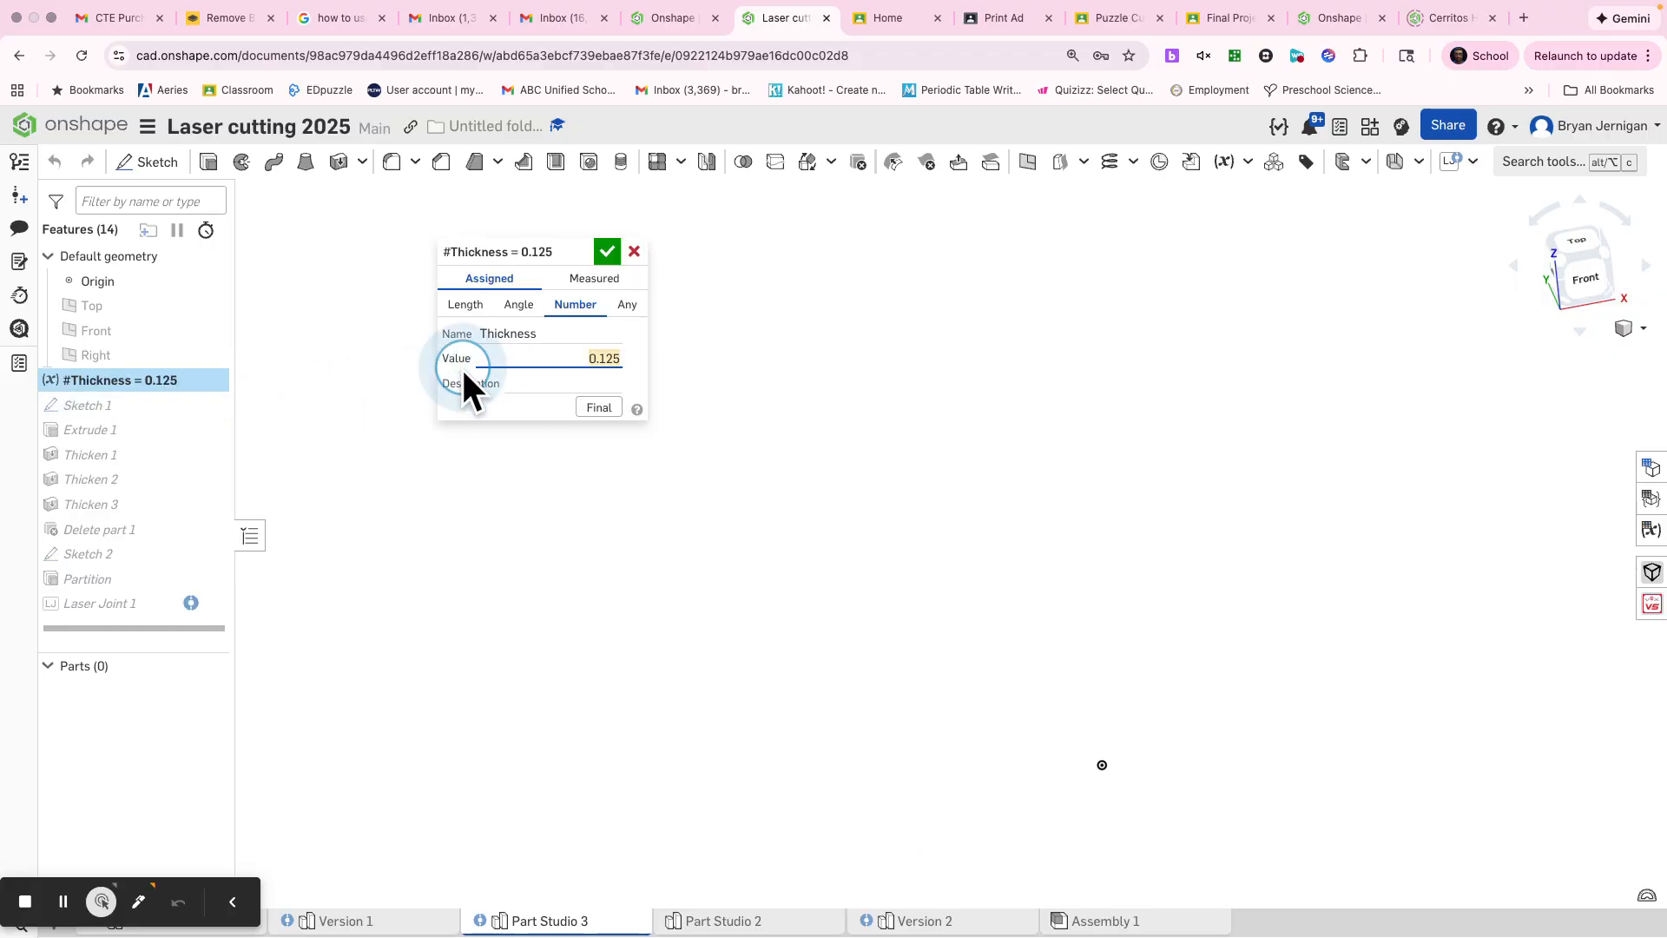
text(.2)
click(608, 251)
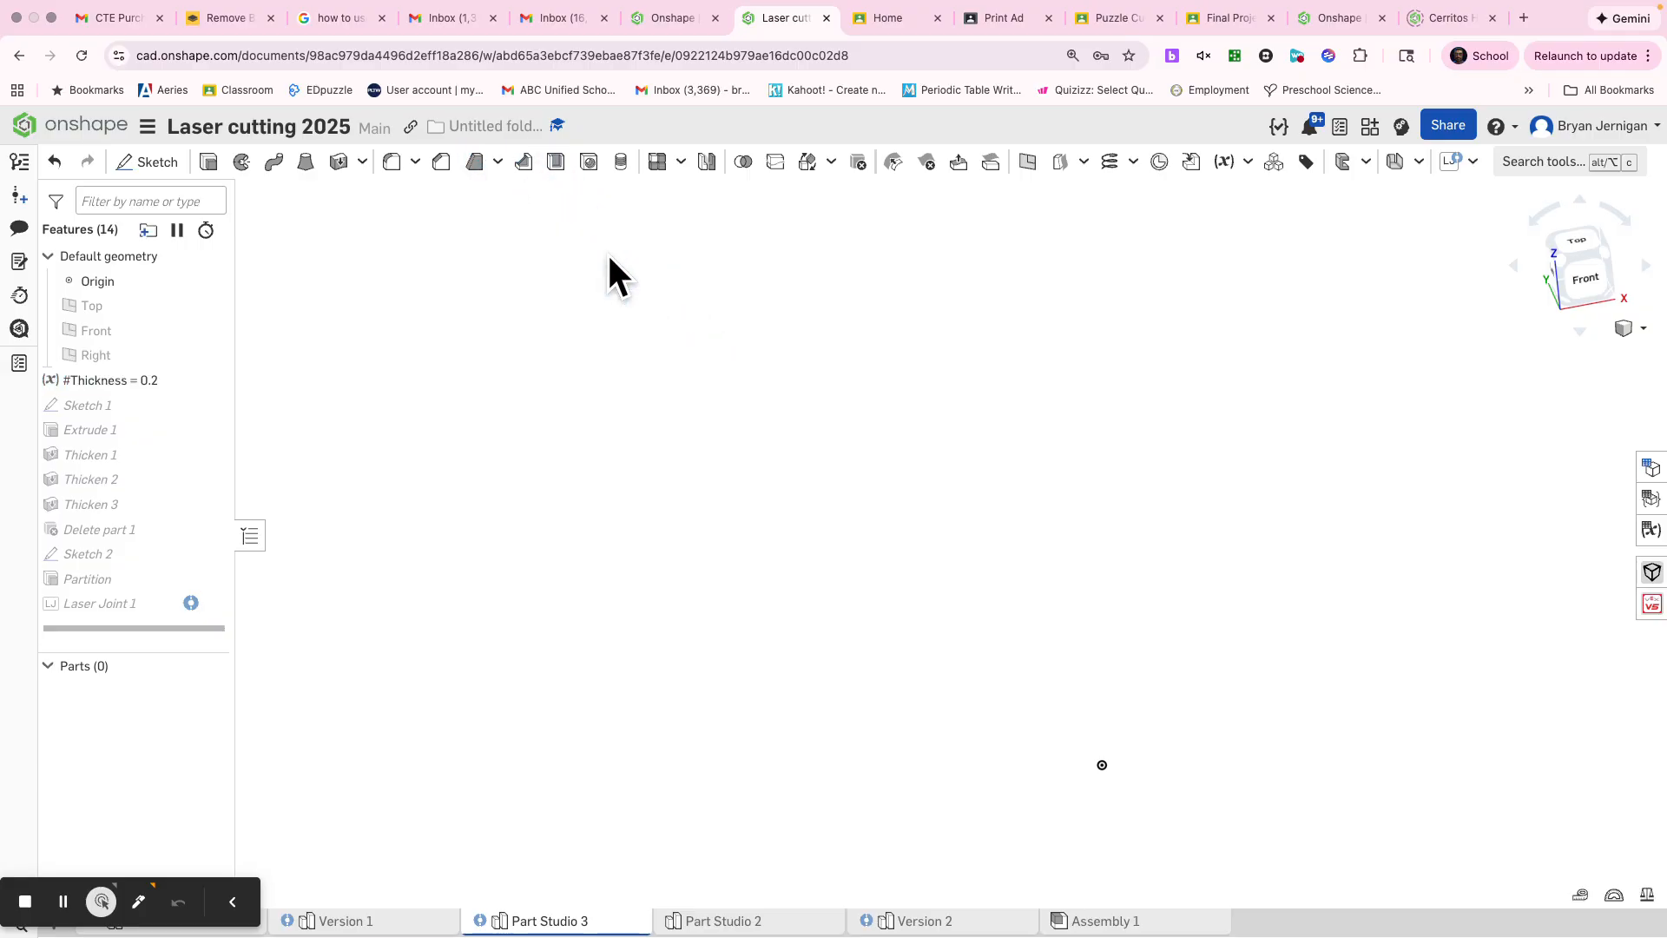
Step: Set the Thickness variable to 1 and accept the edit
mouse_move(899, 595)
right_down()
mouse_move(1074, 638)
mouse_move(922, 495)
mouse_move(1068, 639)
right_up()
double_click(158, 382)
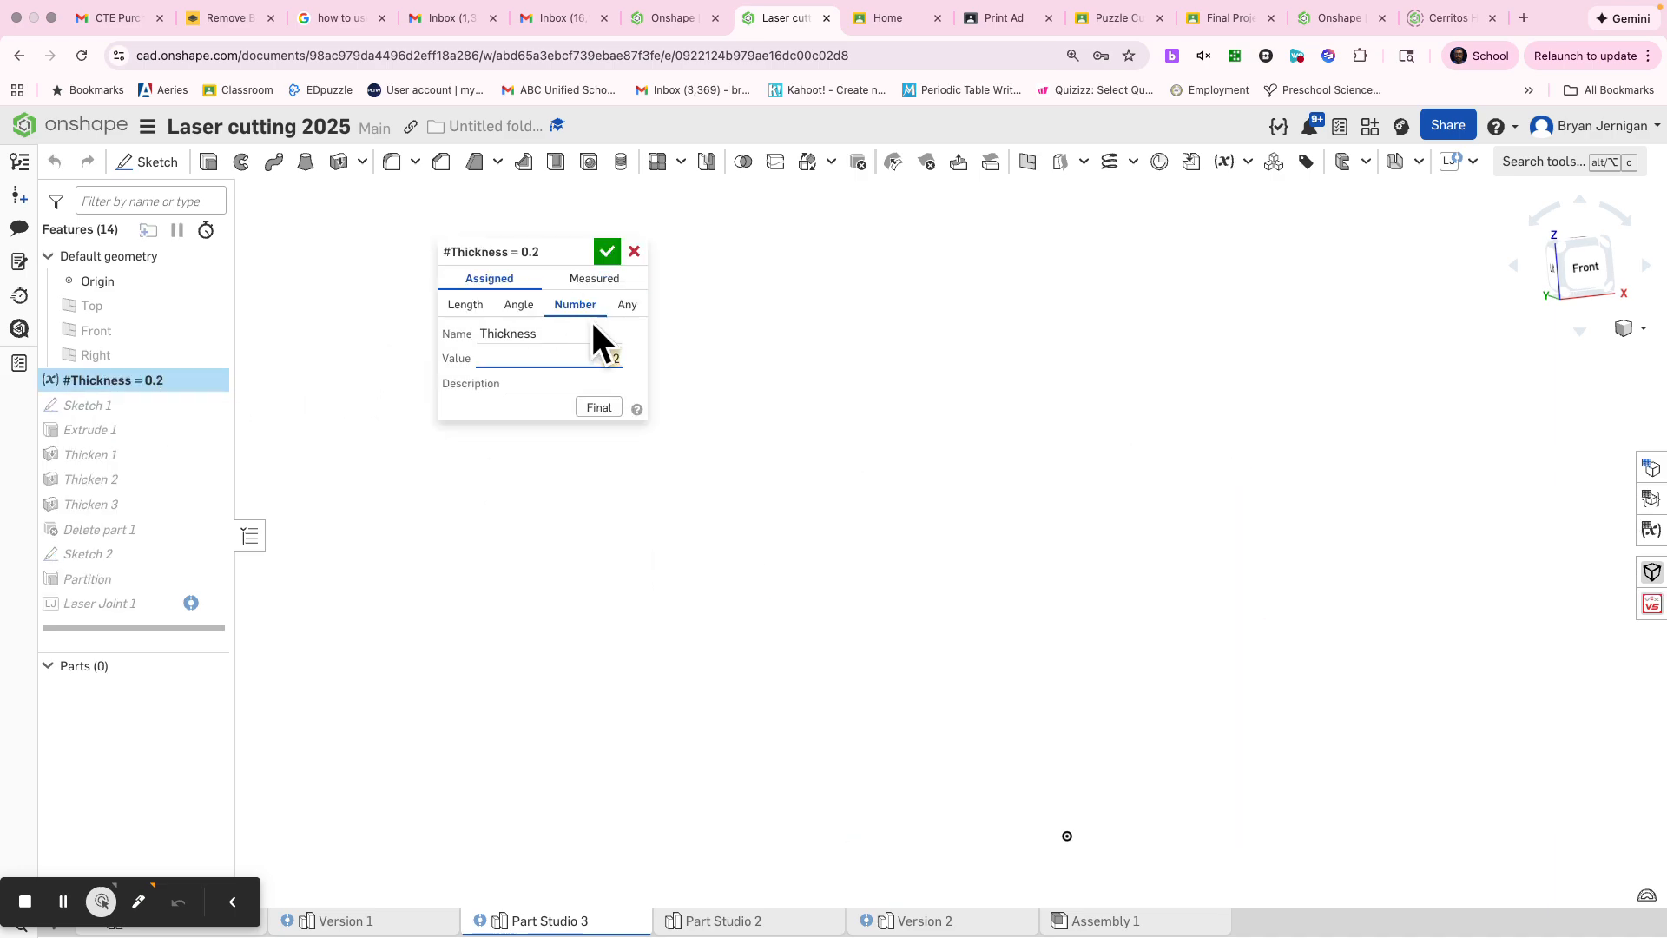
text(1)
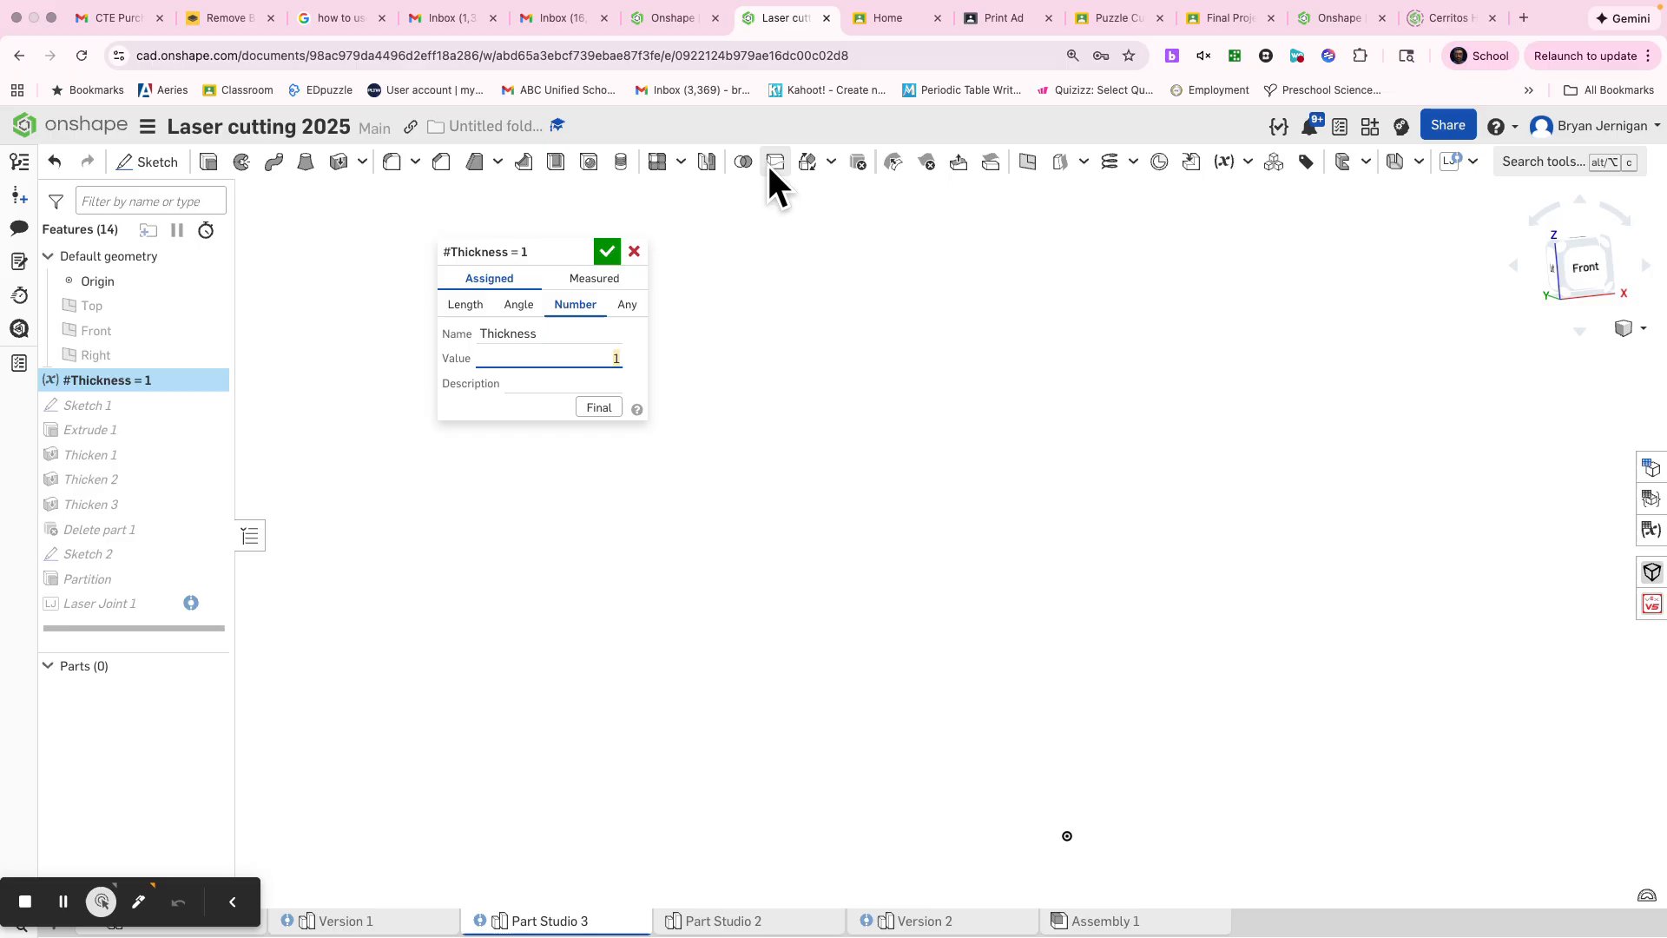
click(614, 256)
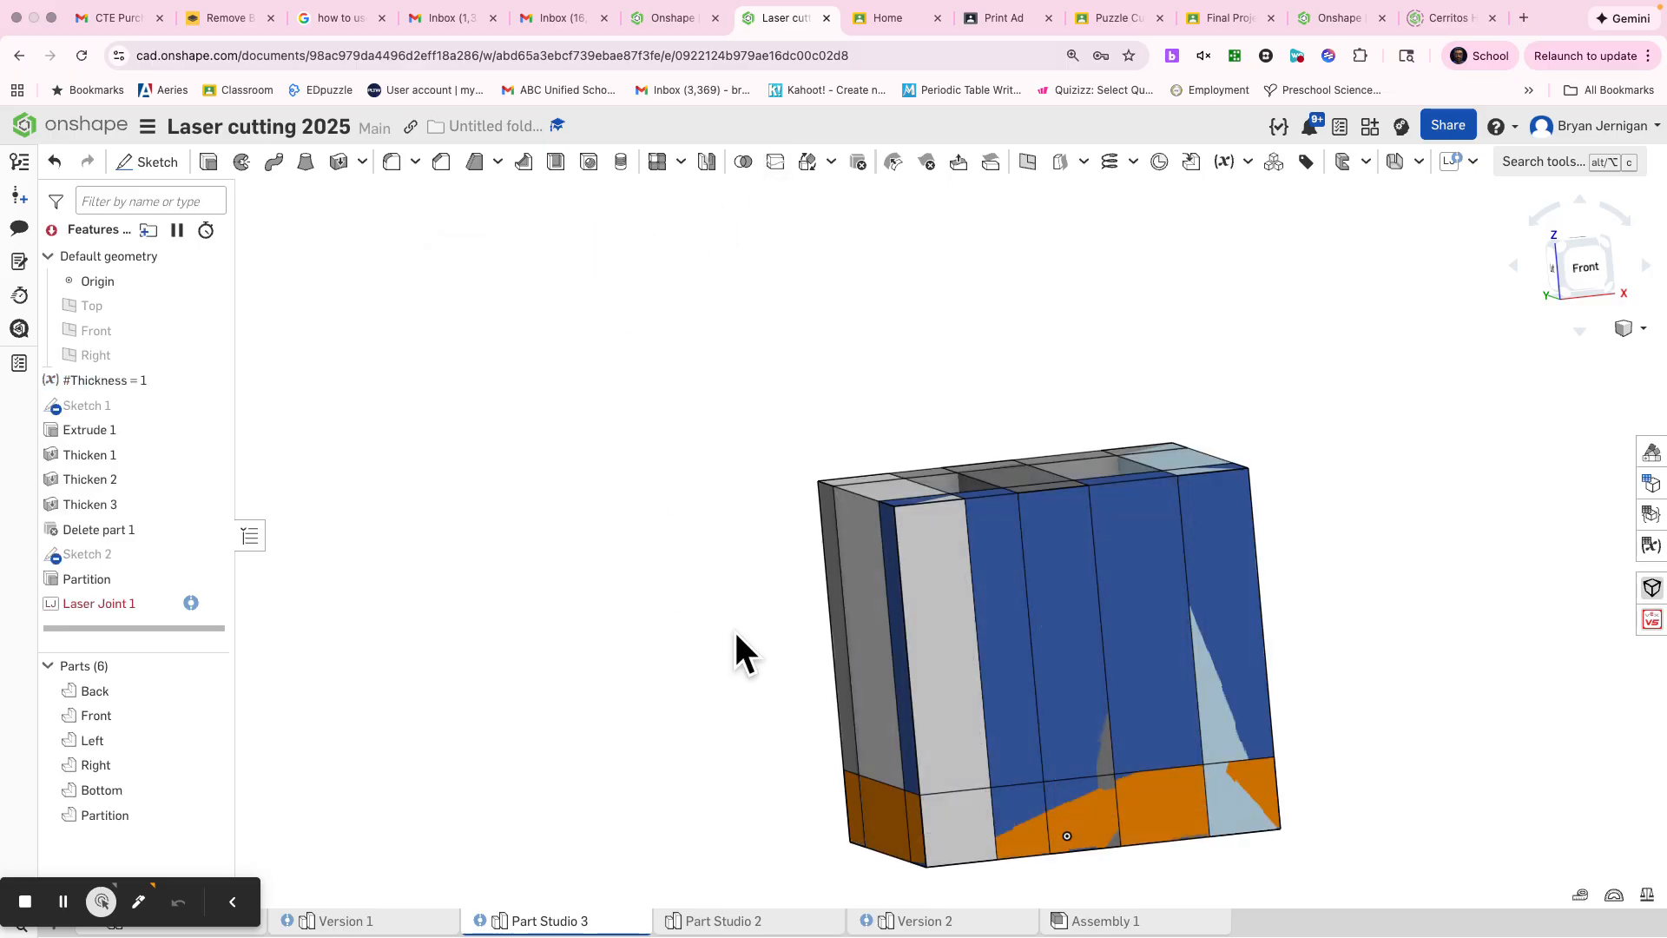
Step: Edit the Thickness variable to a value of 0.5 and accept it
right_click(195, 387)
click(232, 415)
text(0.5)
key(Return)
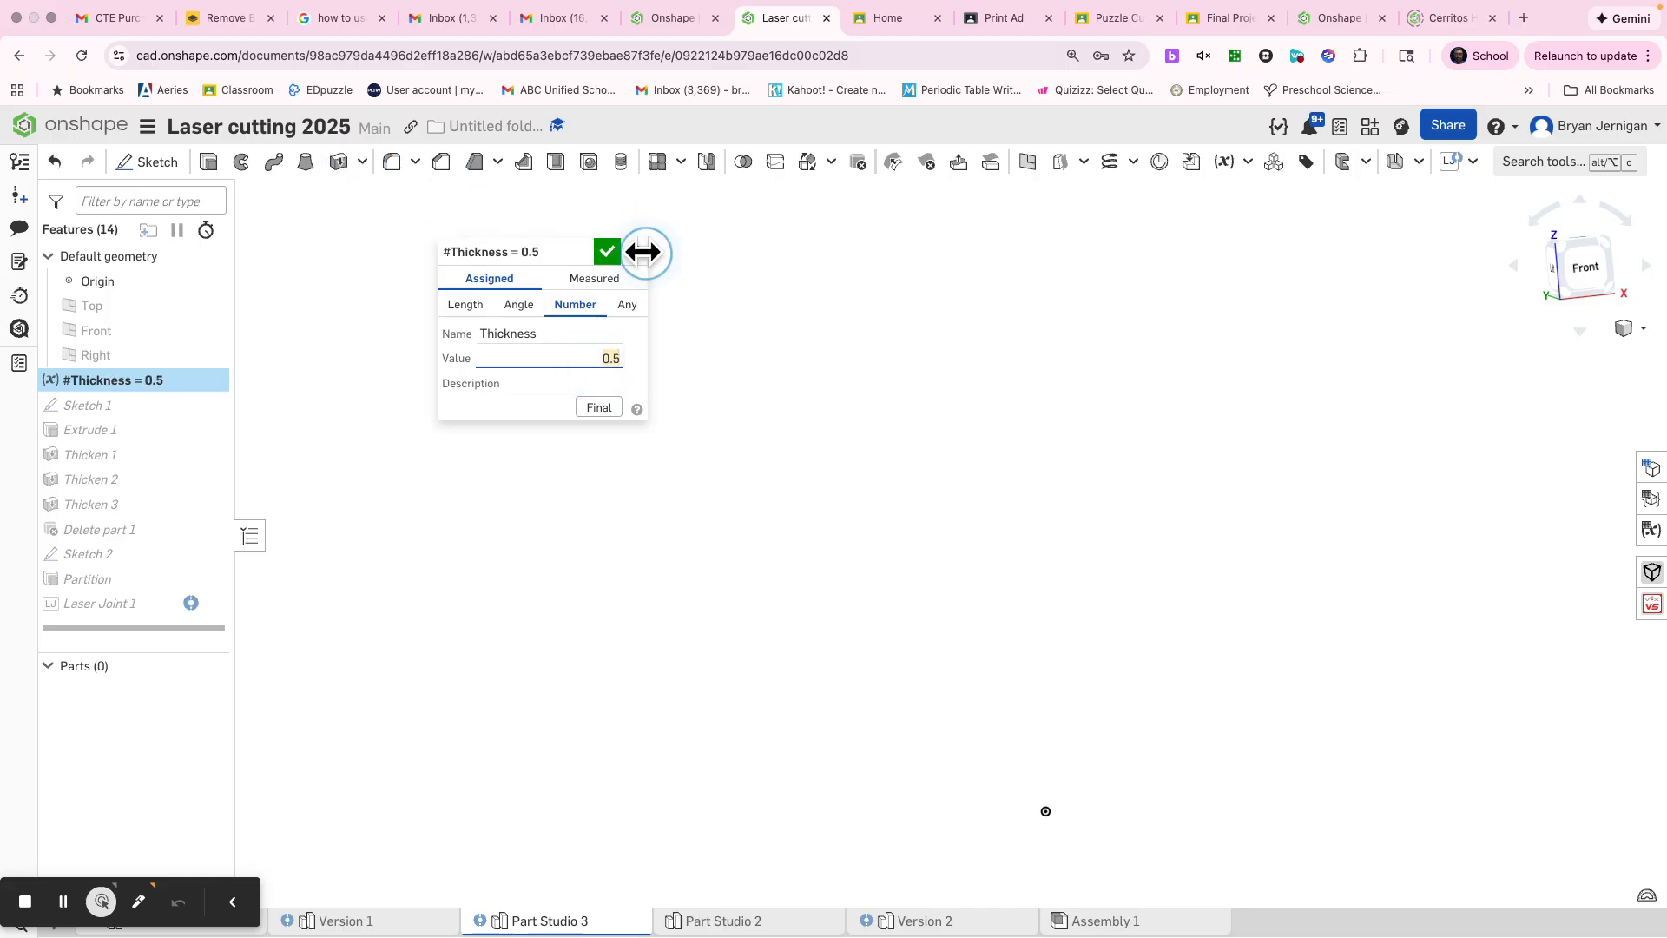
click(608, 251)
Step: Set the Thickness variable to 0.125 so the panels match the intended sheet material
right_drag(903, 433, 880, 466)
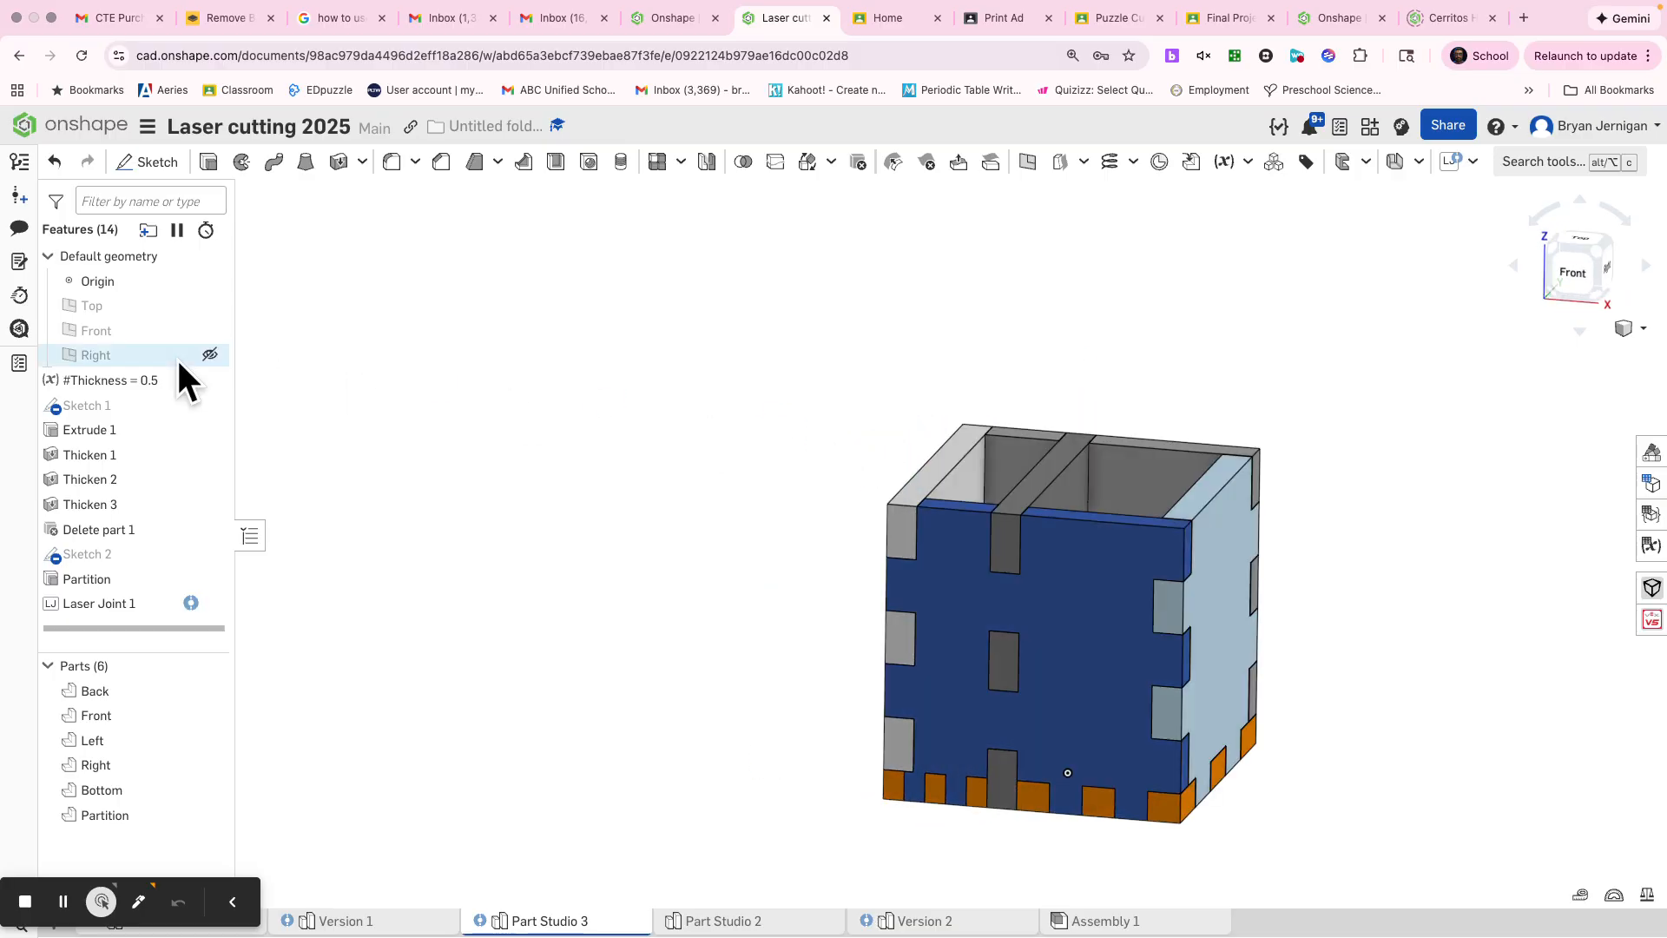
right_click(108, 371)
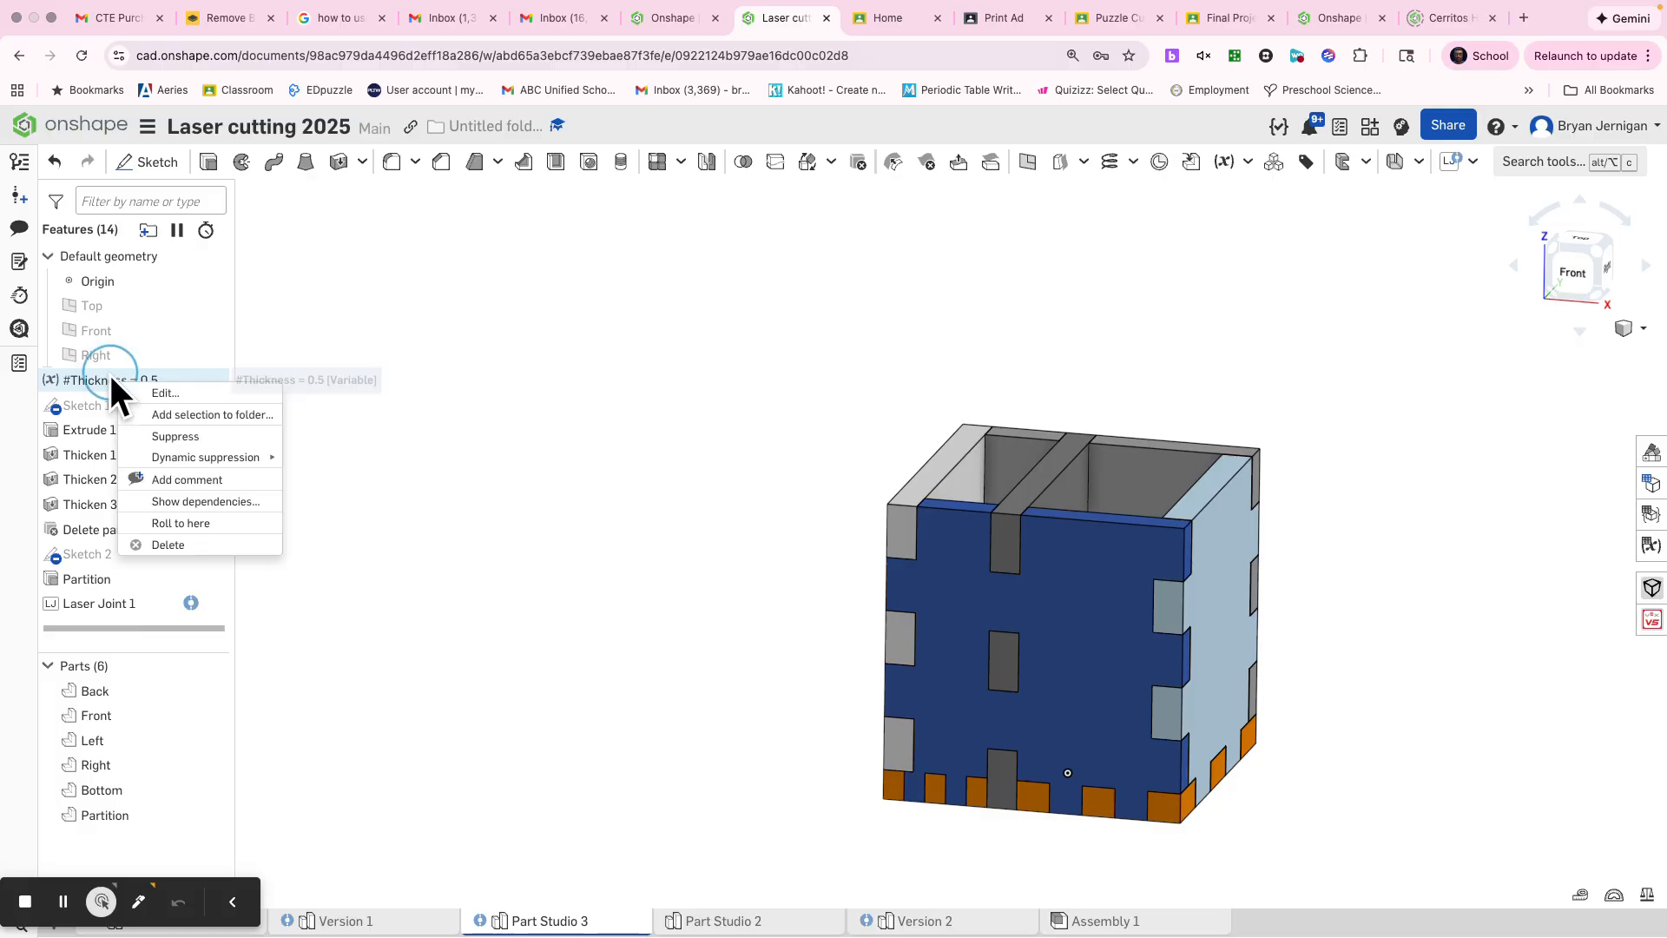
click(161, 393)
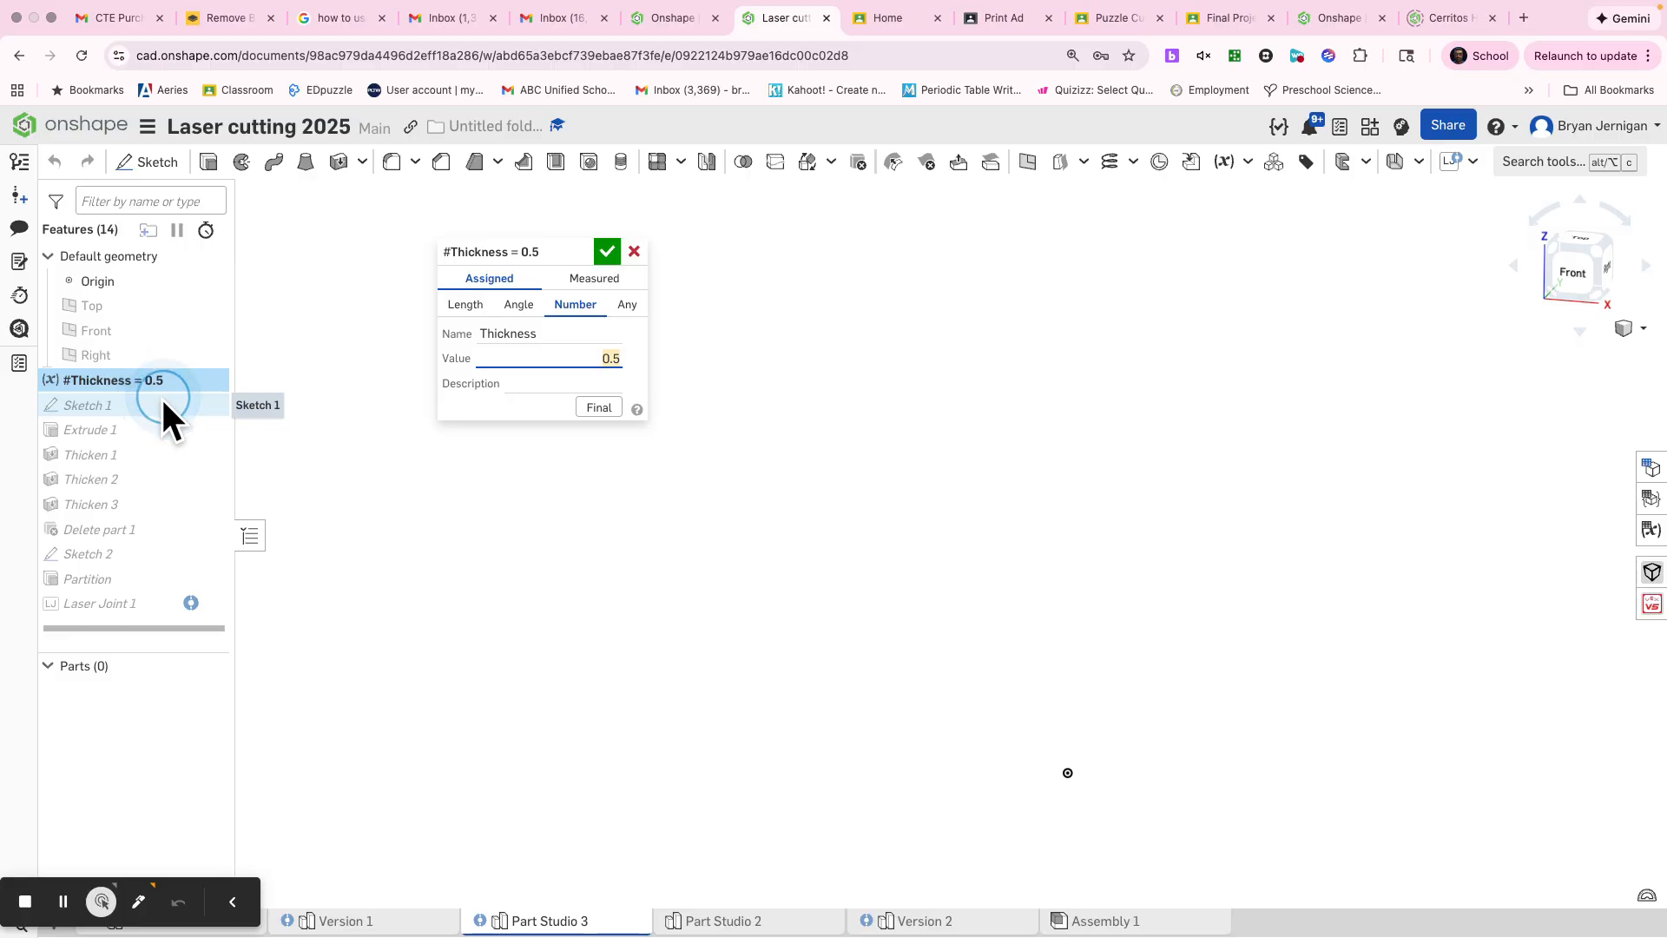
text(0.125)
click(606, 251)
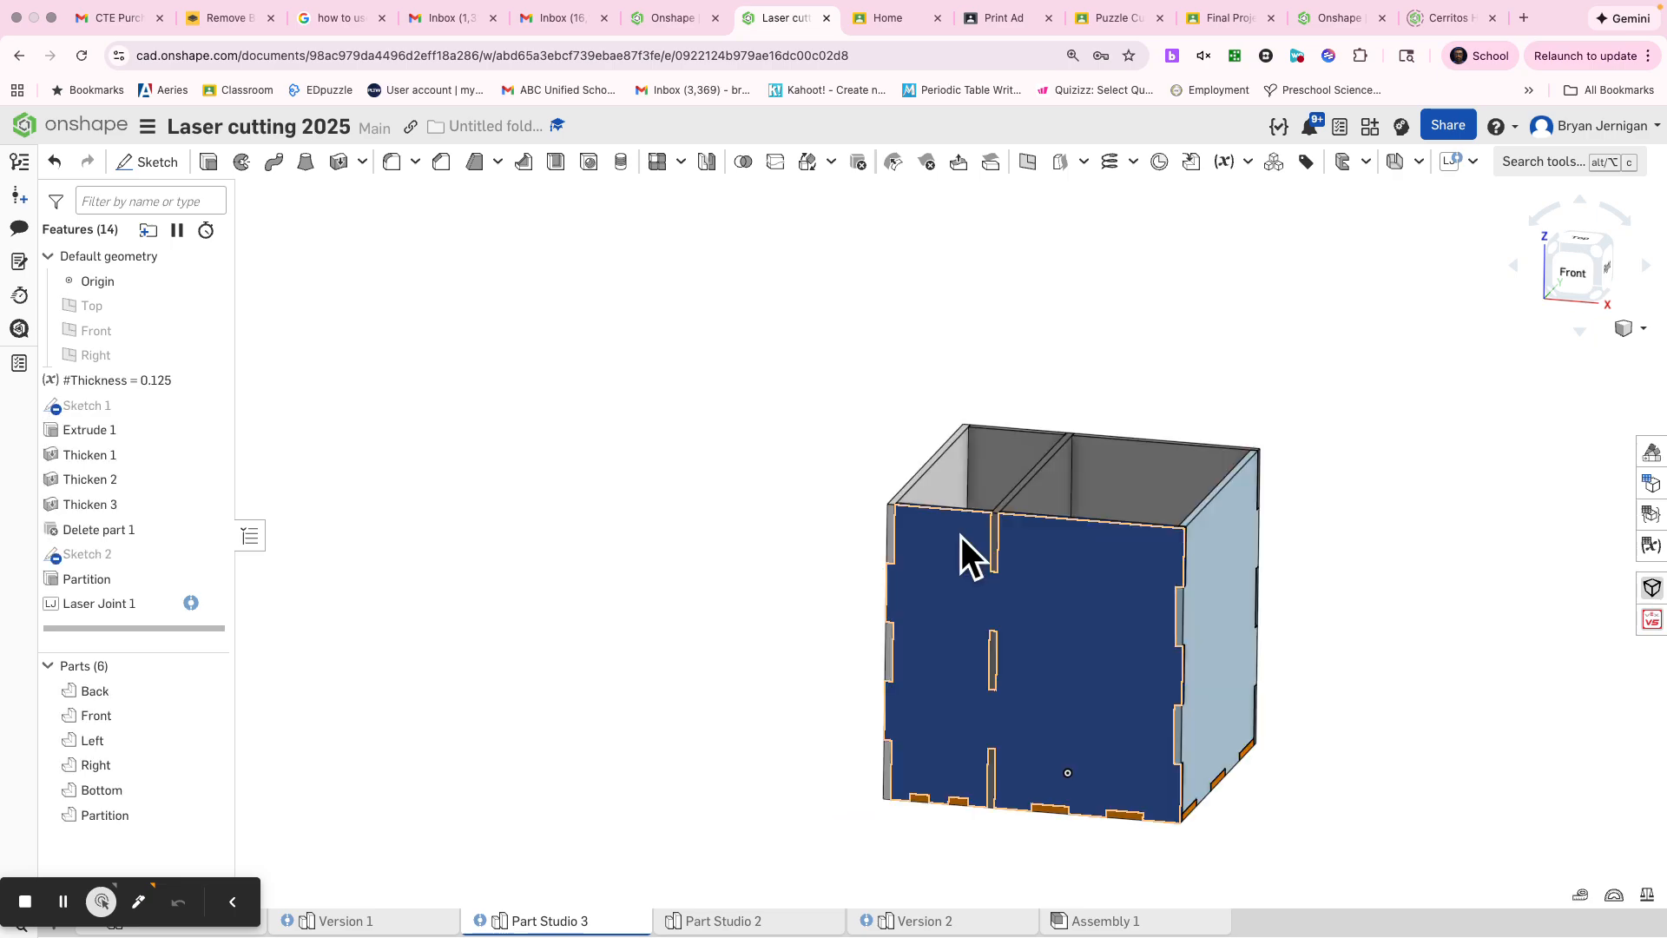
Step: Measure the mass and section properties of all six box parts, and clear the selection
scroll(962, 534, down, 3)
middle_drag(875, 472, 736, 388)
right_drag(1012, 617, 955, 634)
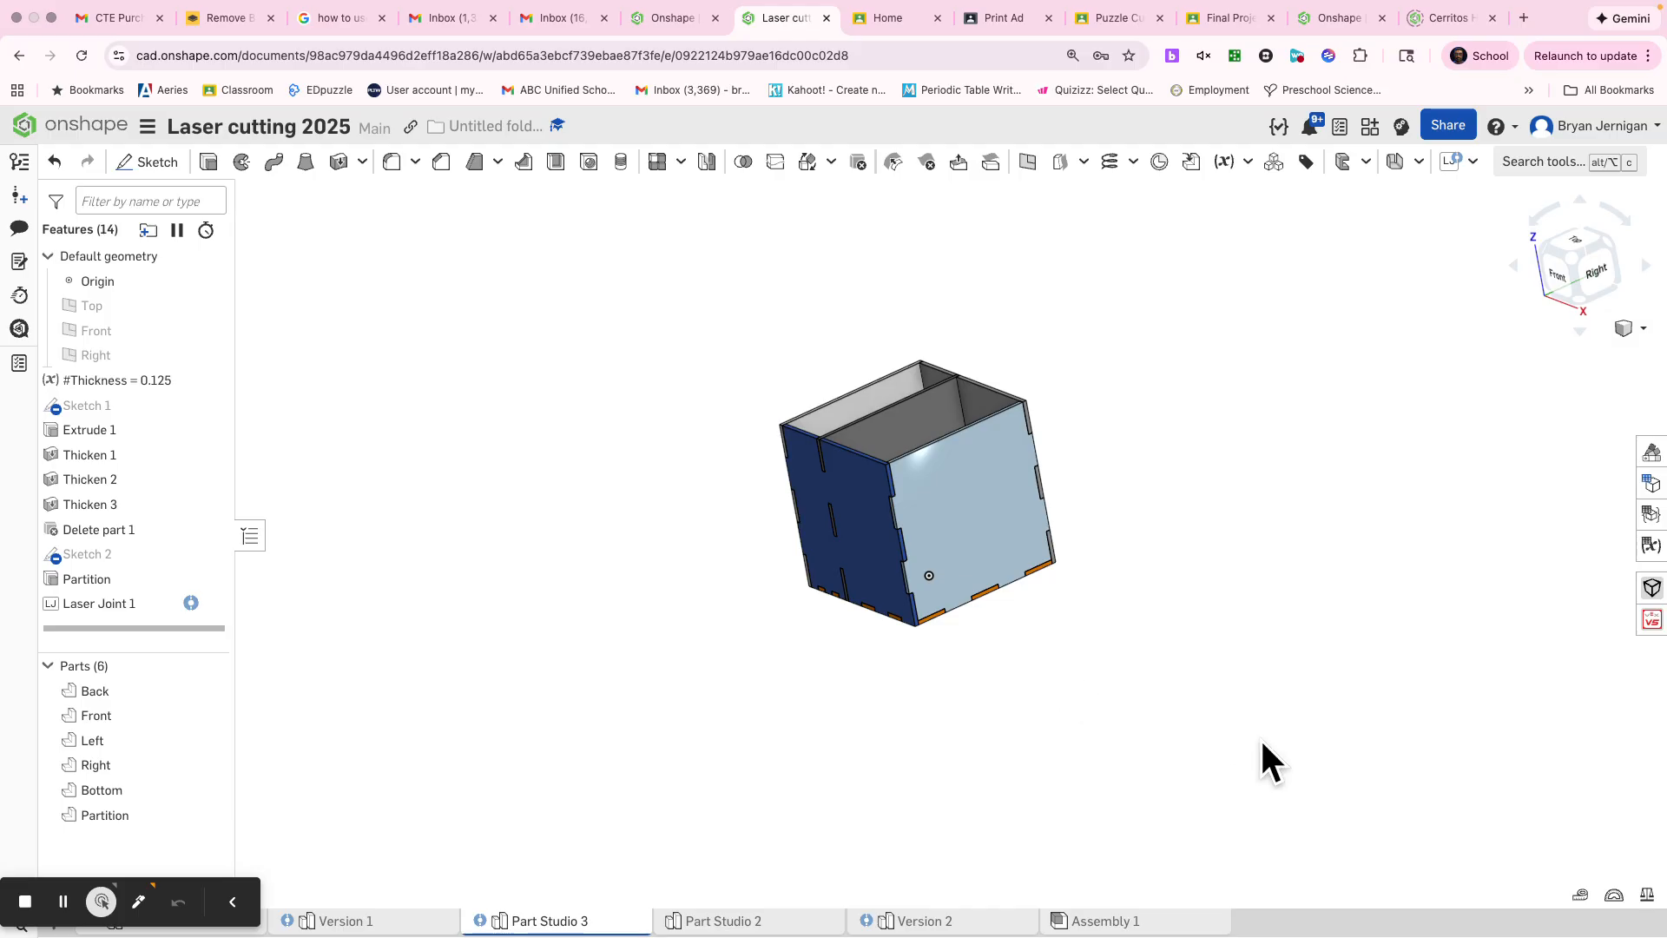
click(1613, 895)
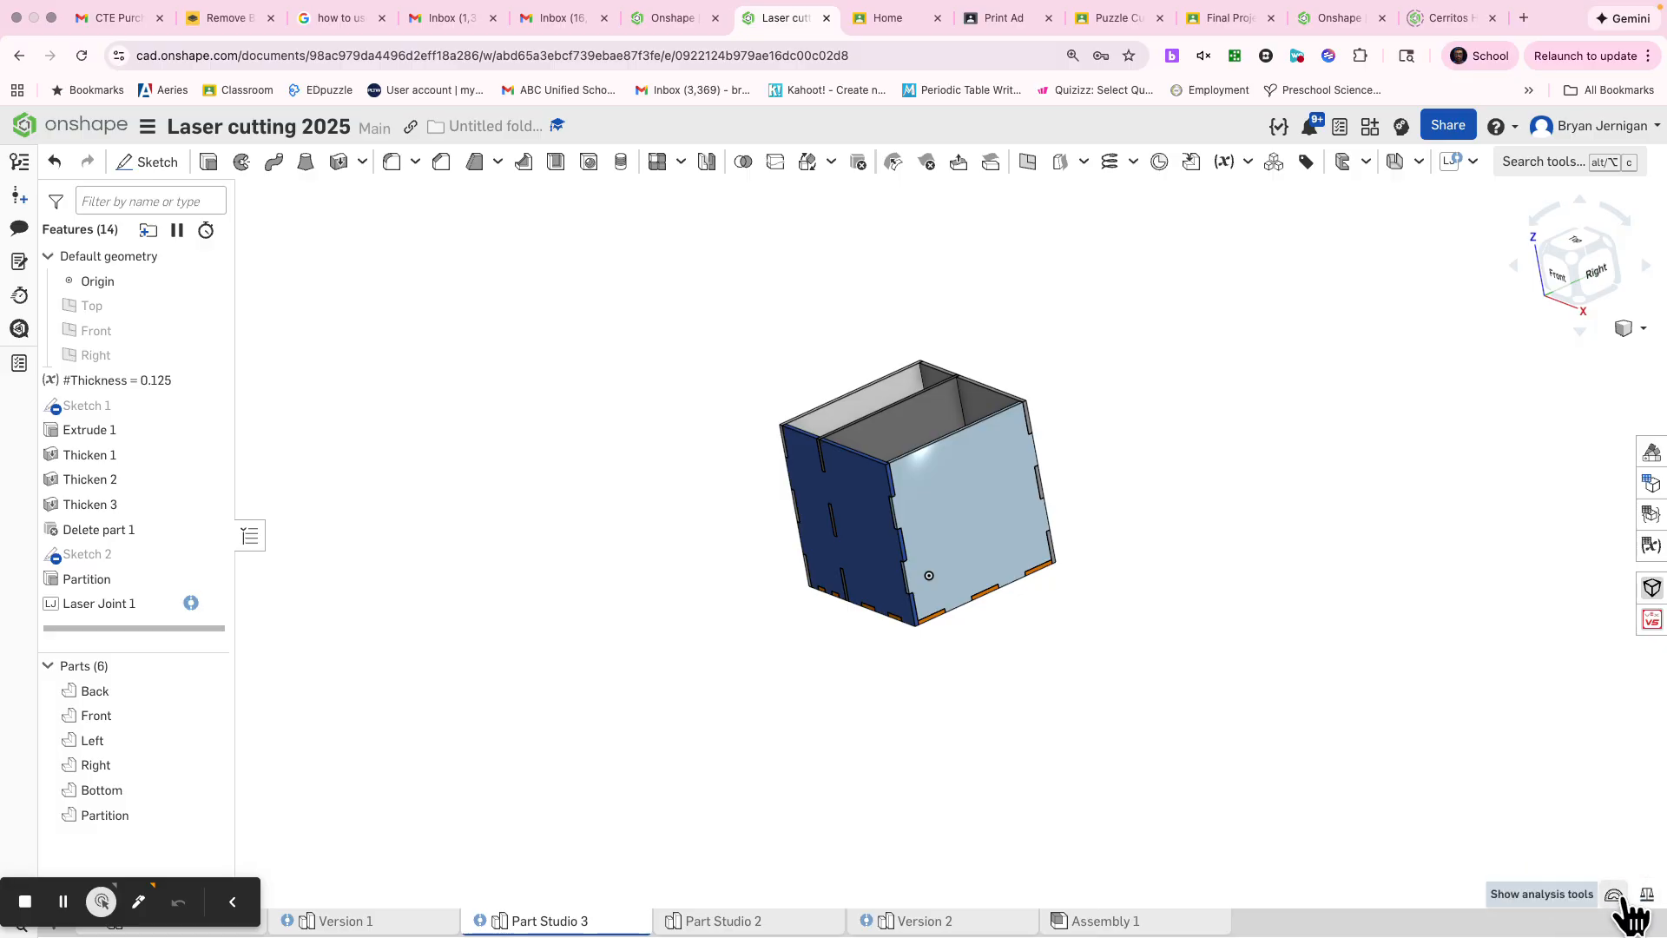
click(1580, 895)
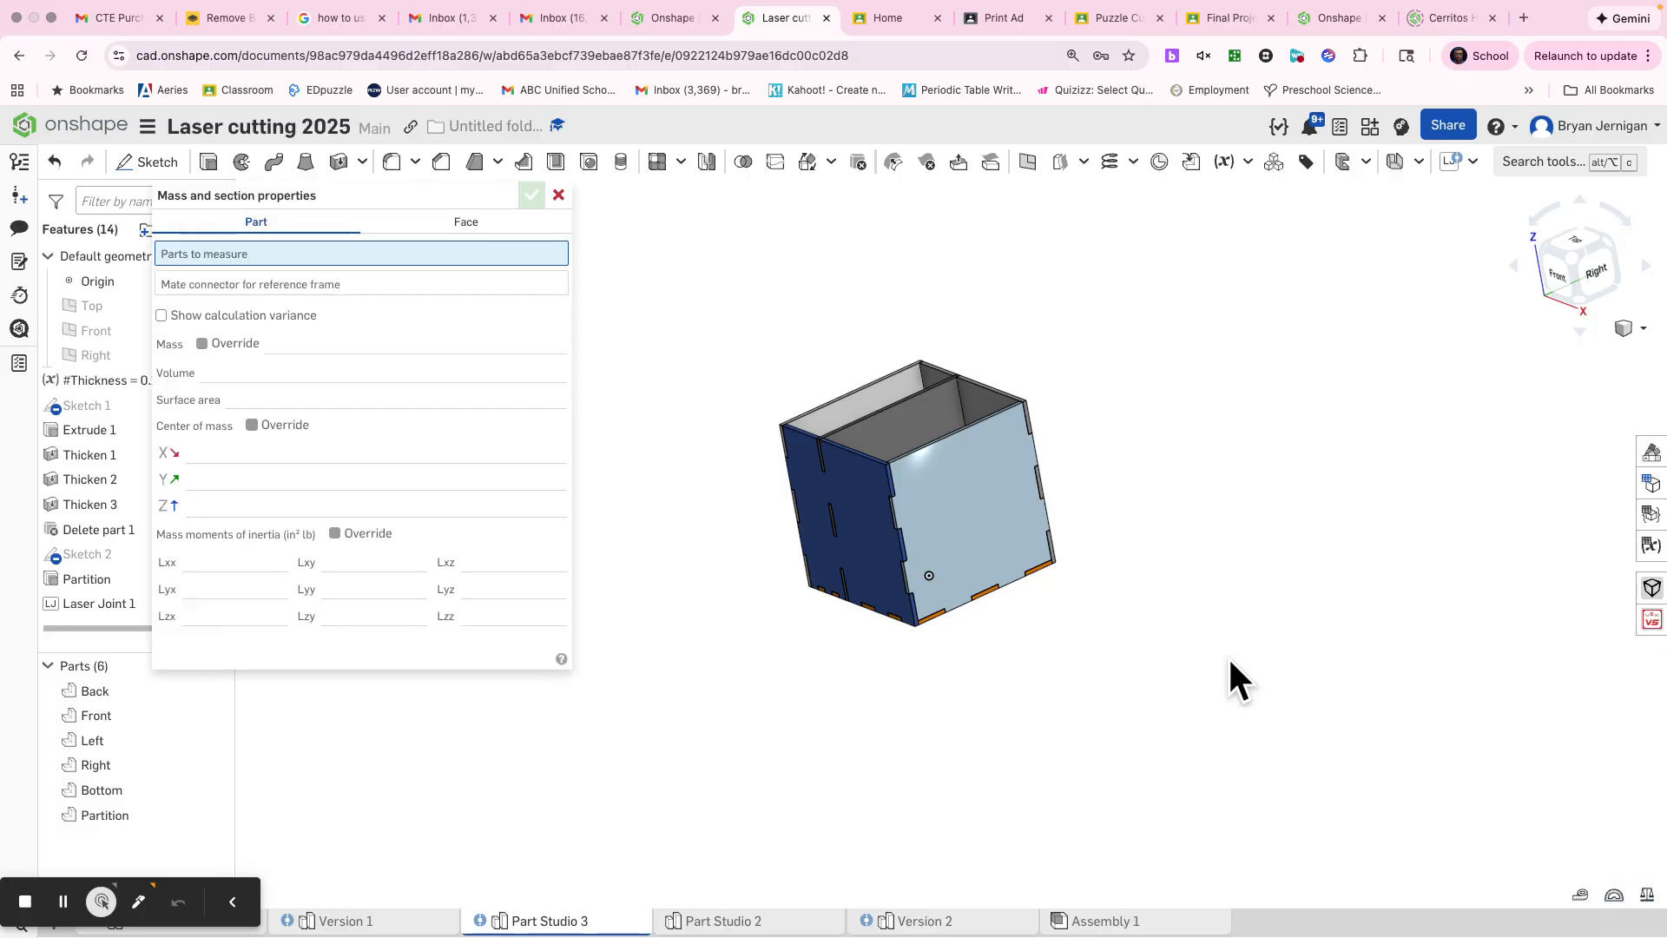
drag(1213, 694, 701, 276)
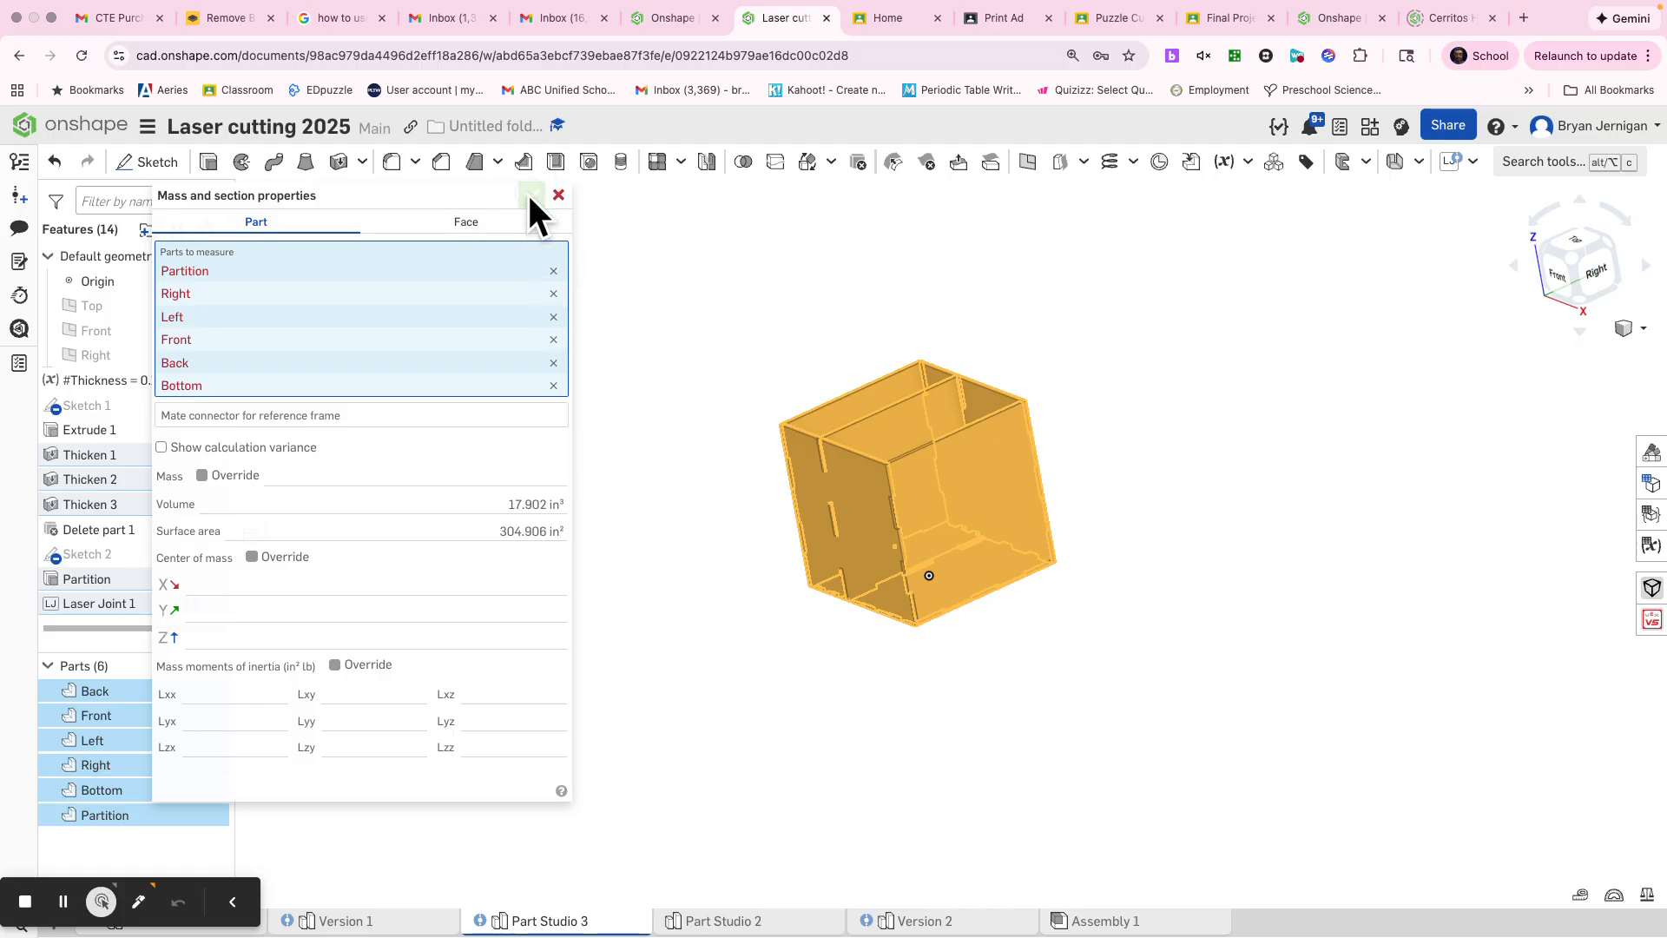
click(559, 195)
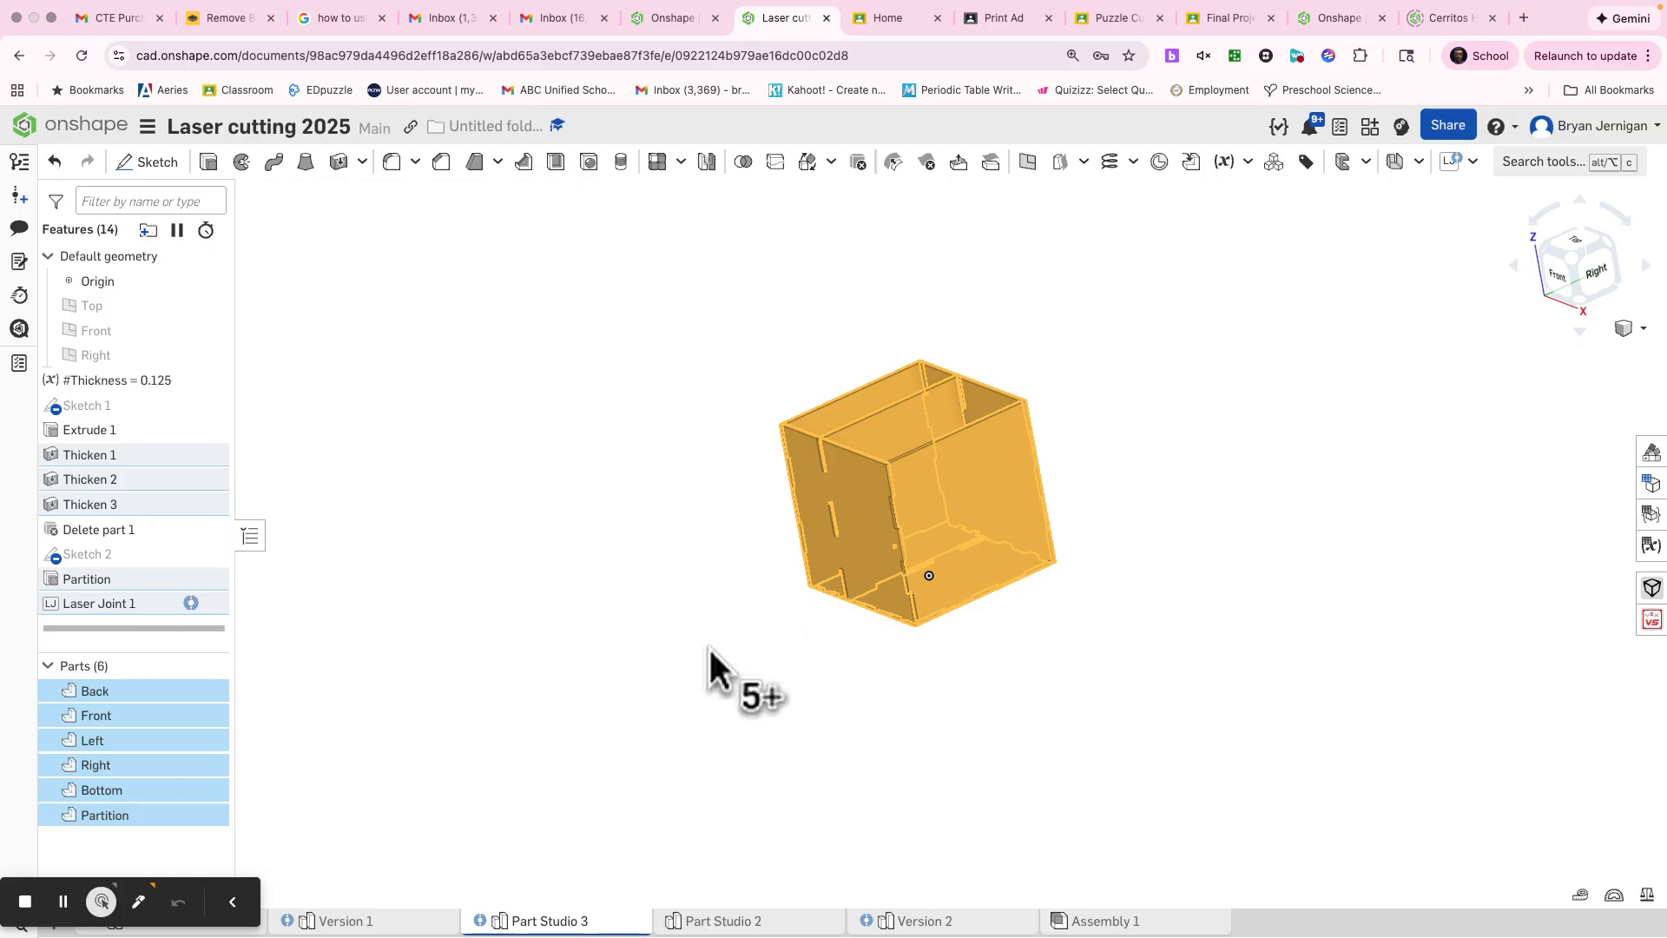
click(678, 618)
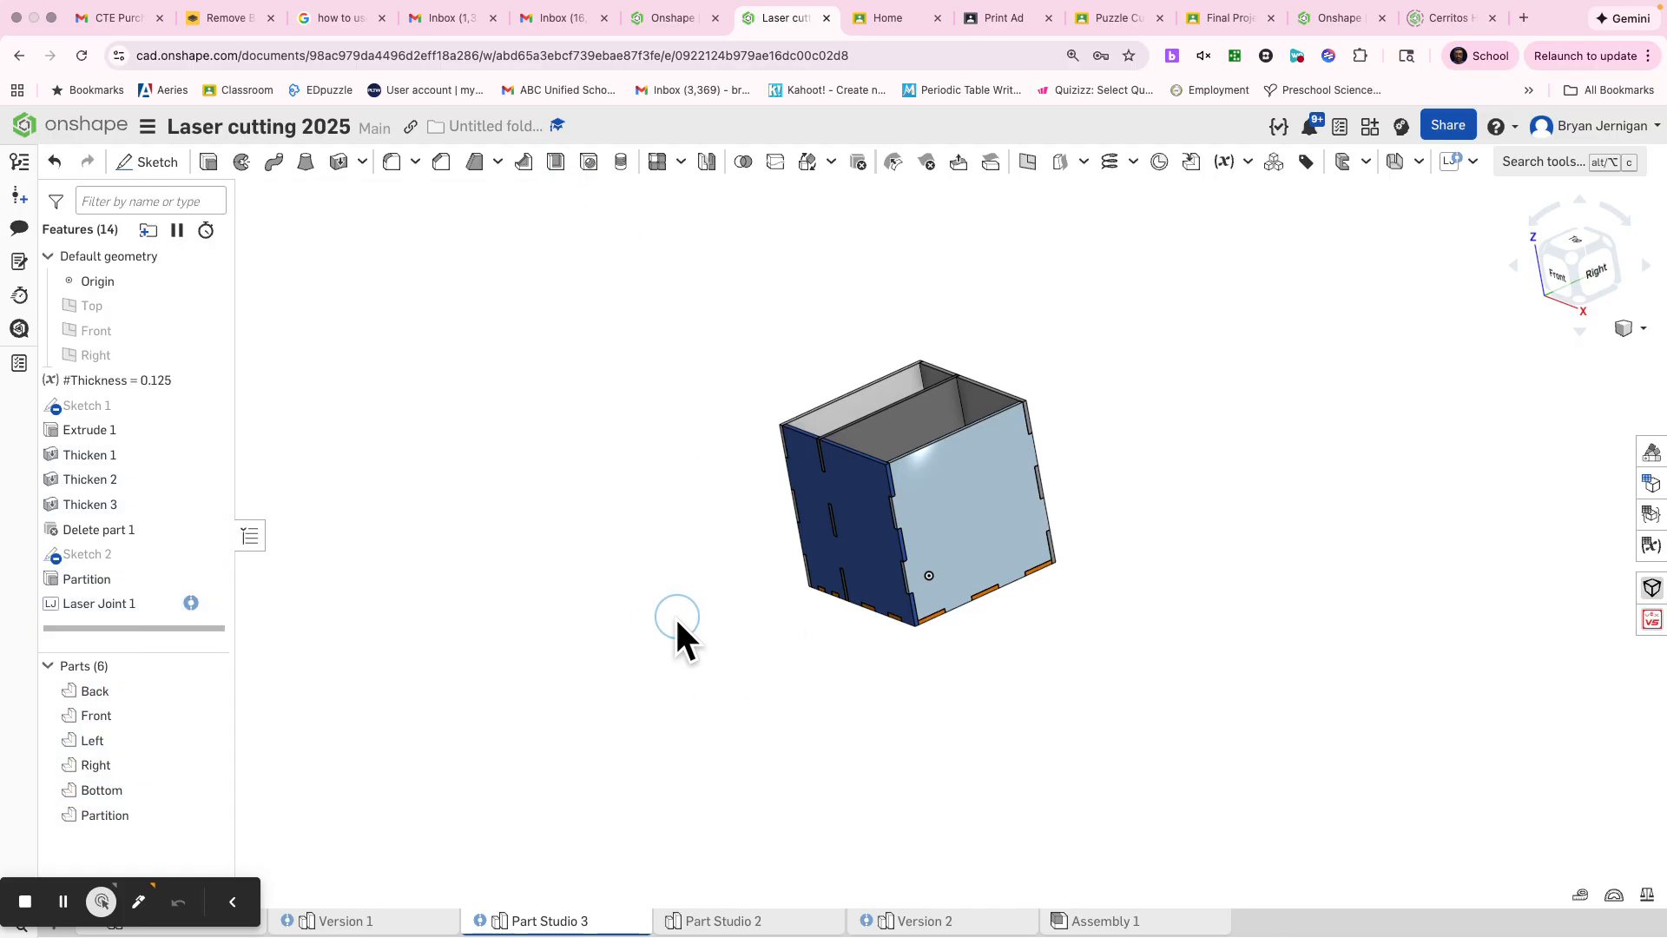
Step: Start an Auto Layout of the box parts with its material thickness set to the #Thickness variable
click(1473, 163)
click(1500, 234)
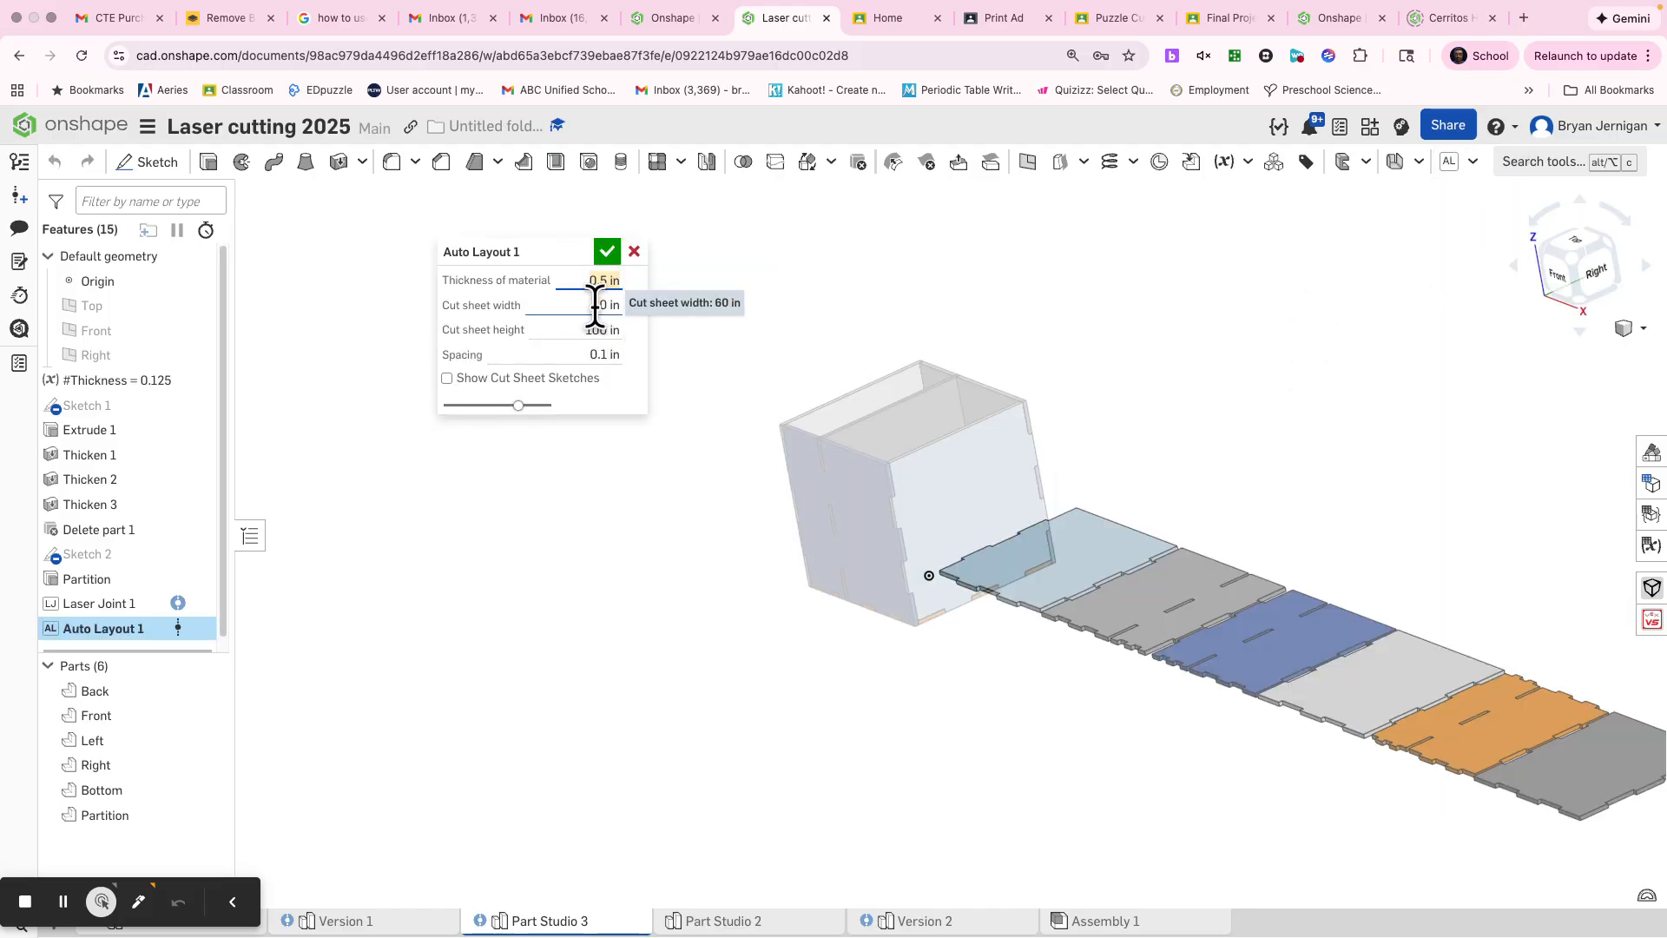
text(.12thi)
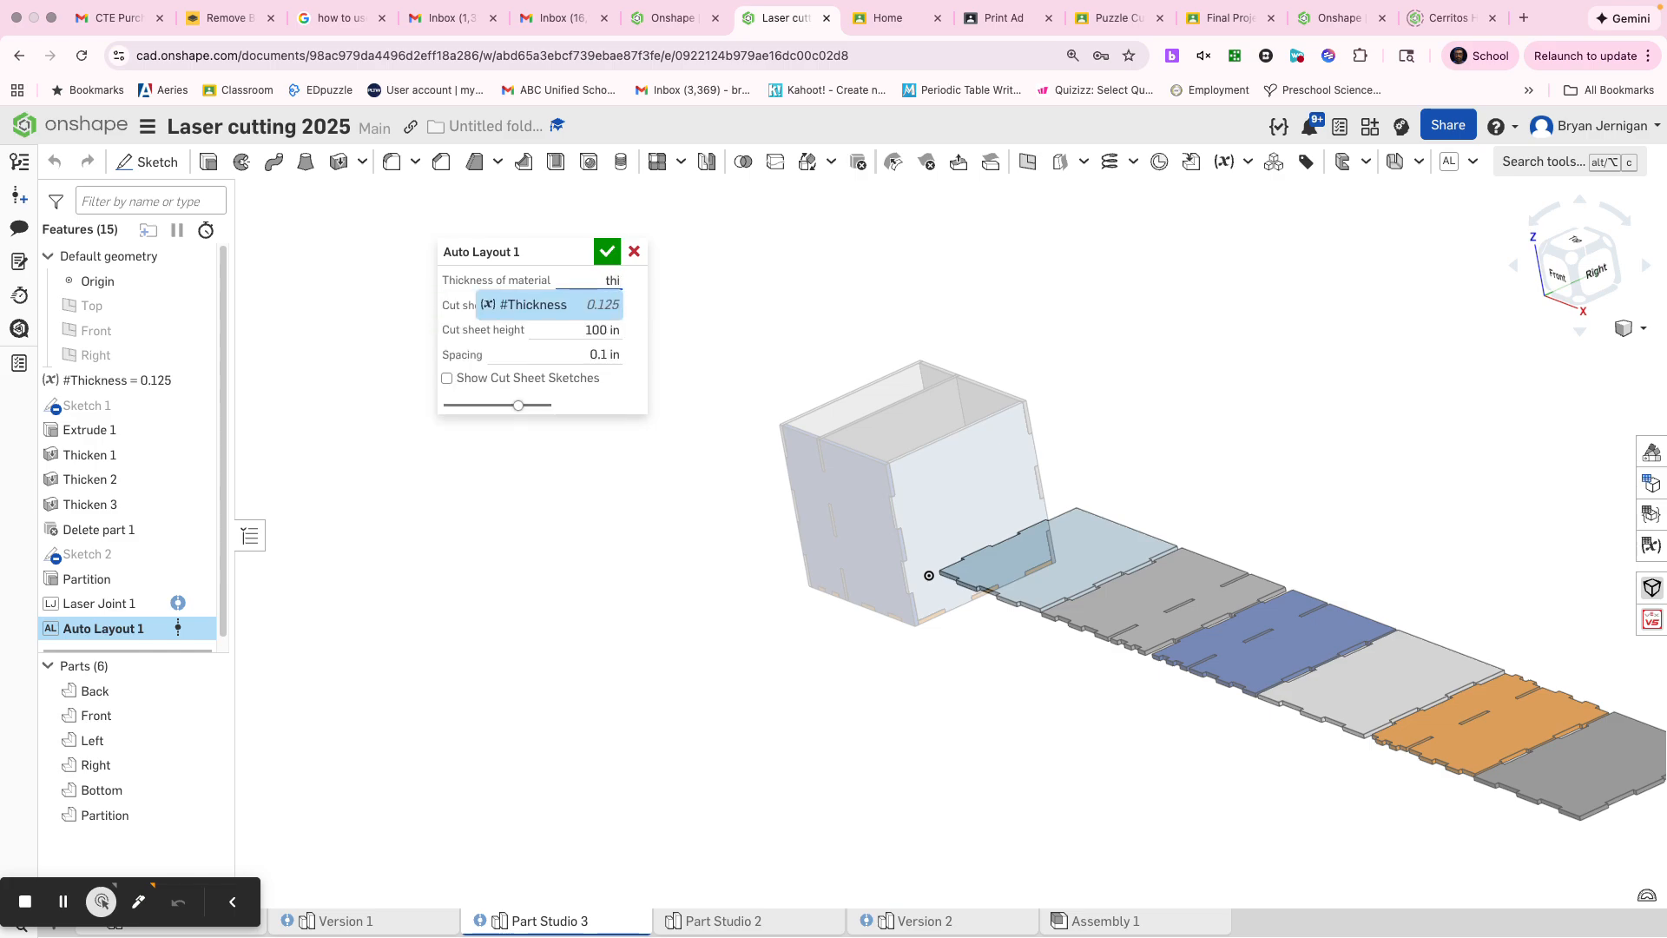
click(526, 304)
Step: Set the Auto Layout cut sheet to 24 in wide and 12 in high, and accept the feature
click(547, 310)
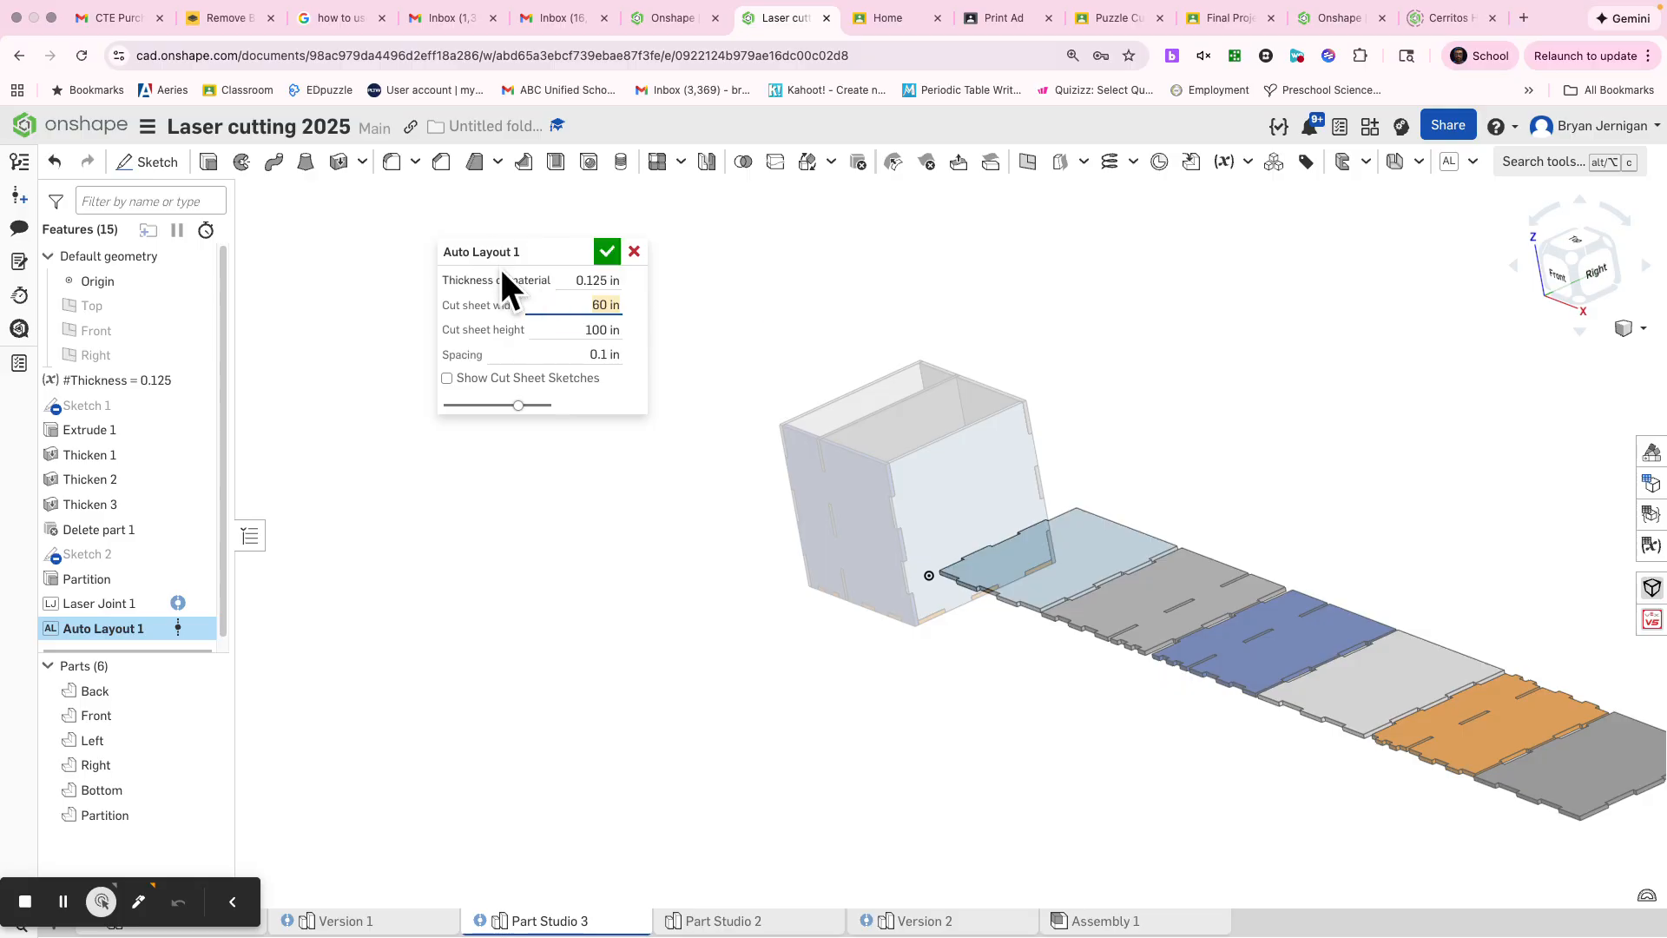
text(24)
key(Tab)
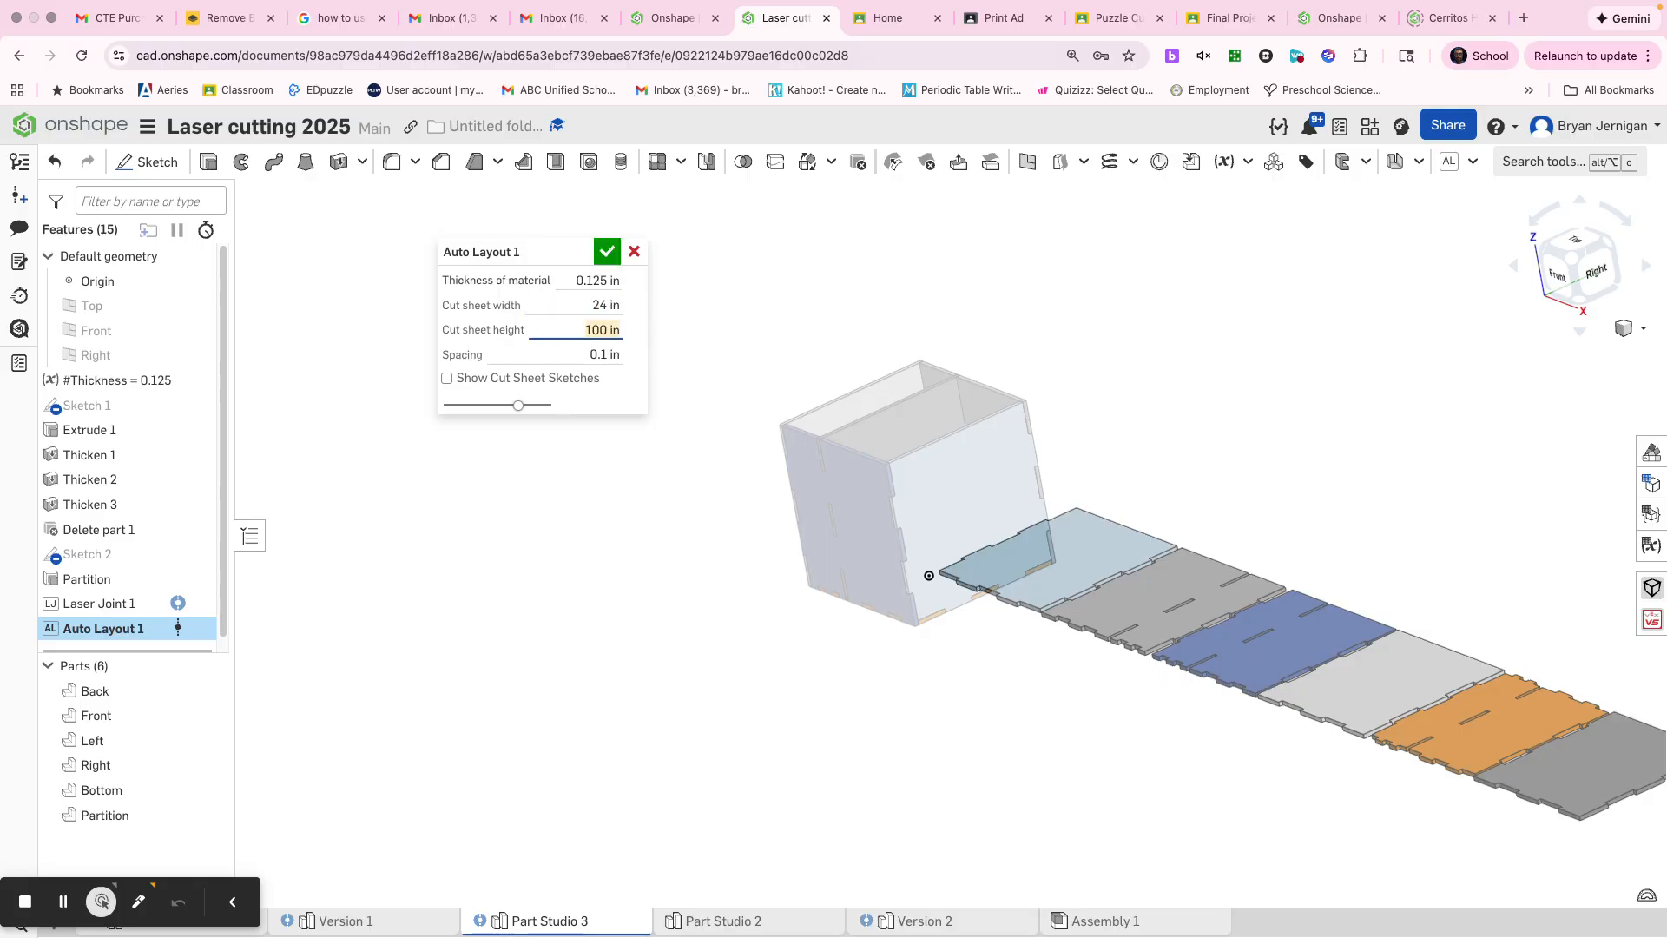
text(12)
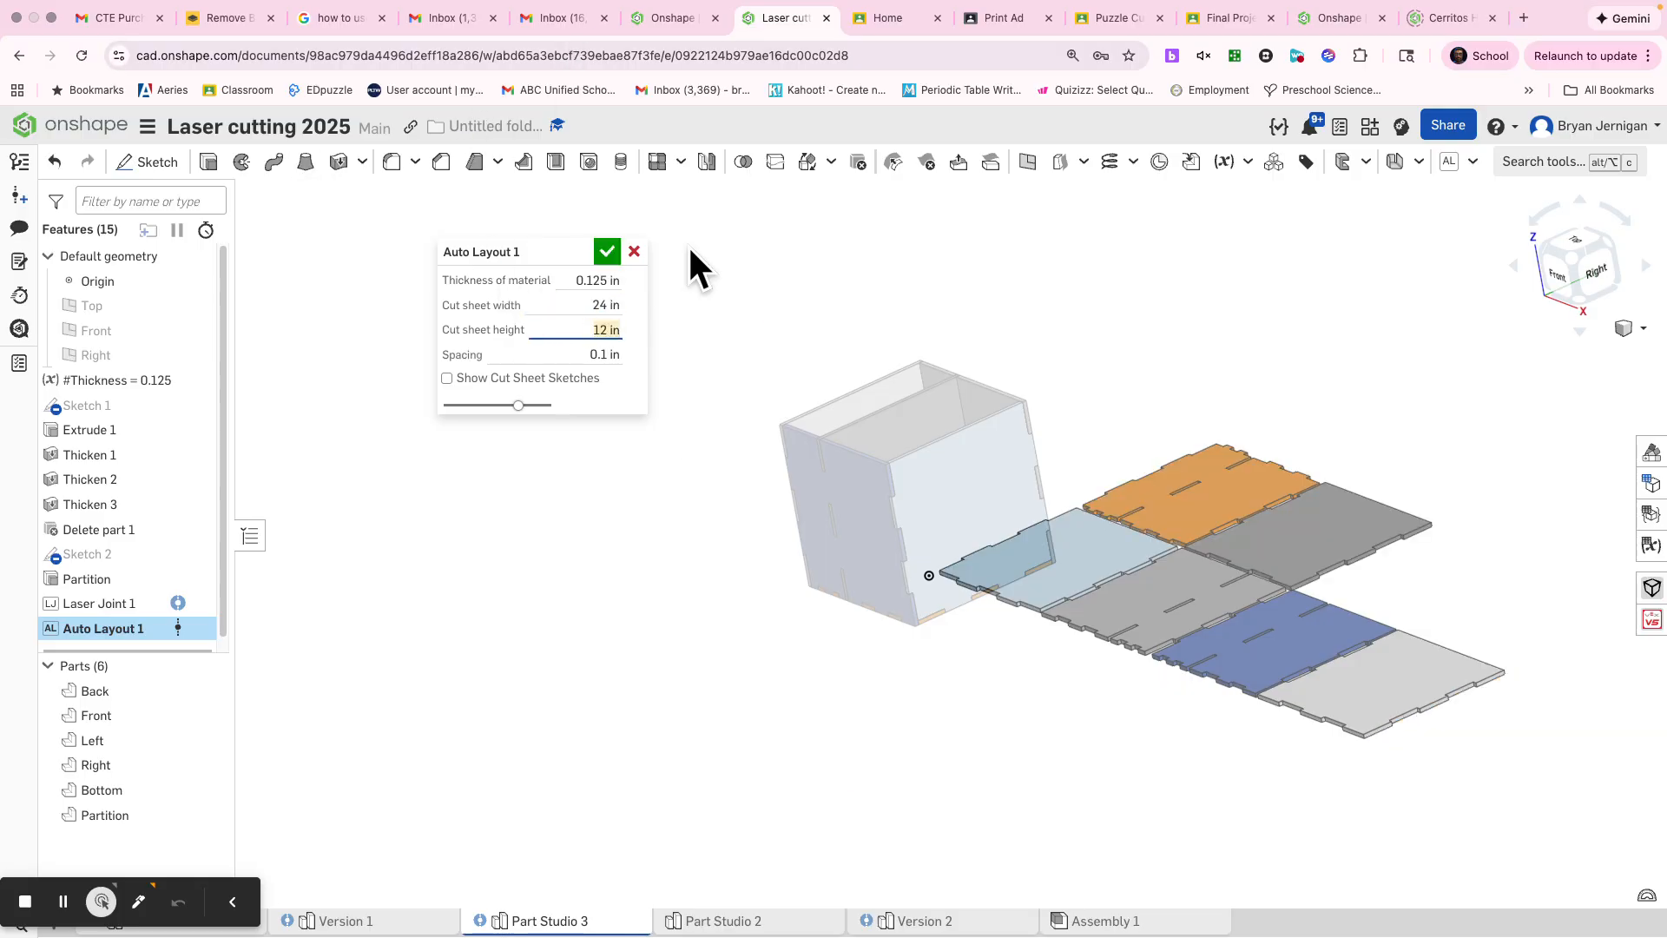
click(606, 252)
Step: Edit the Auto Layout feature to show the cut sheet sketches around the flattened panels, and accept the change
right_drag(611, 386, 606, 599)
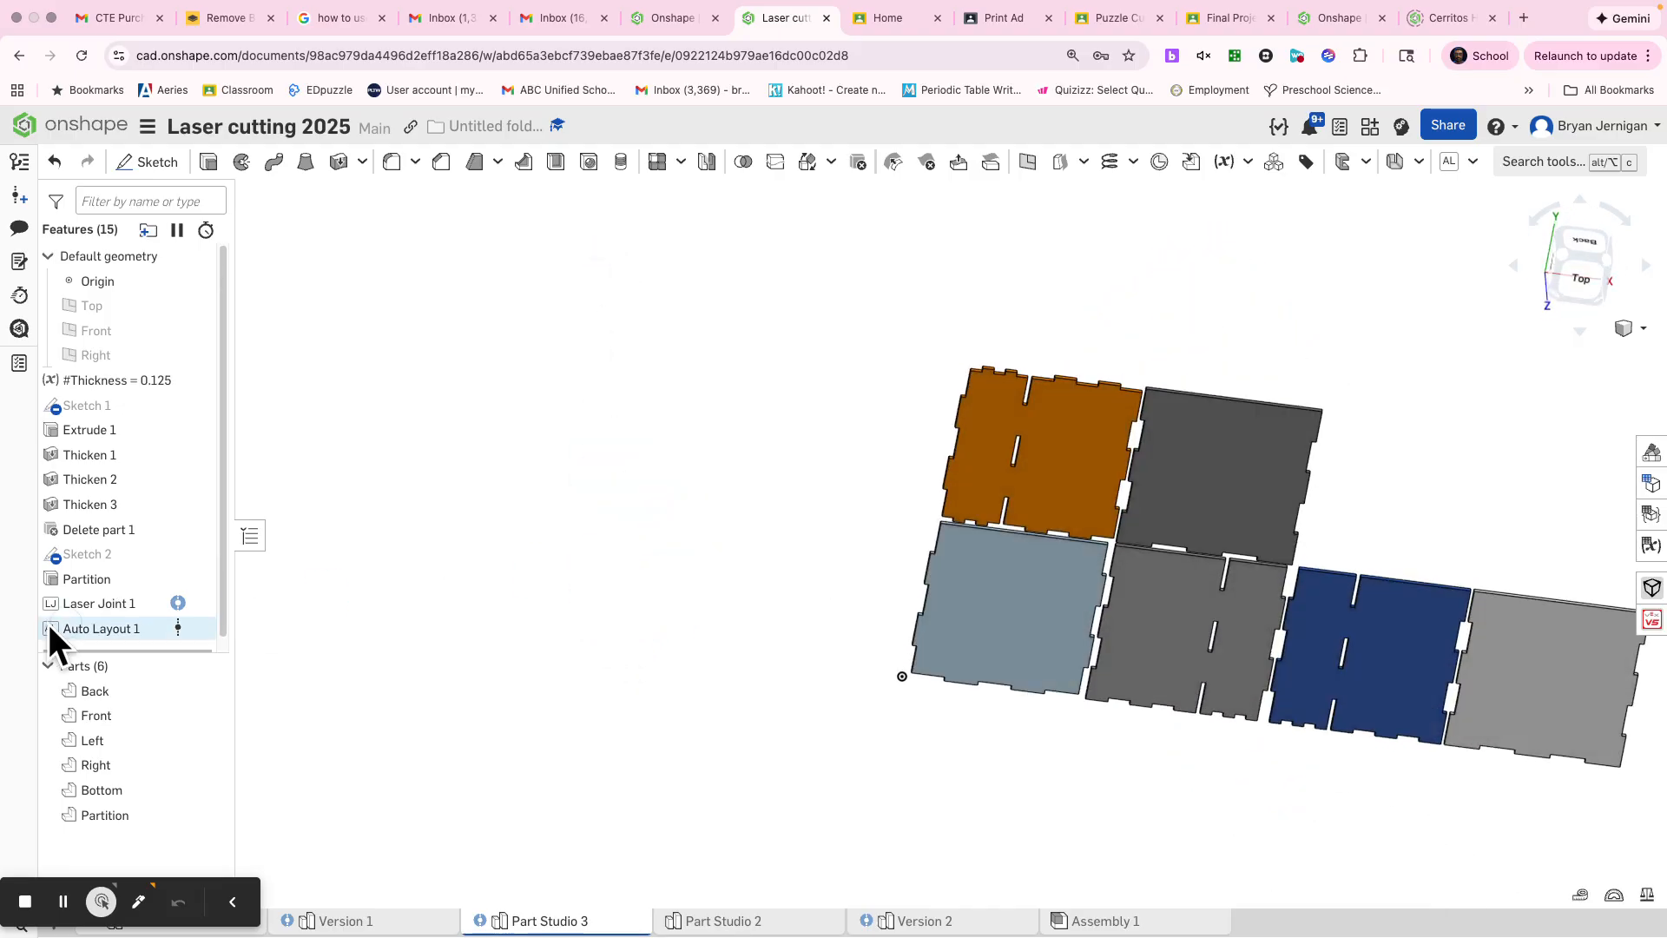
right_click(105, 636)
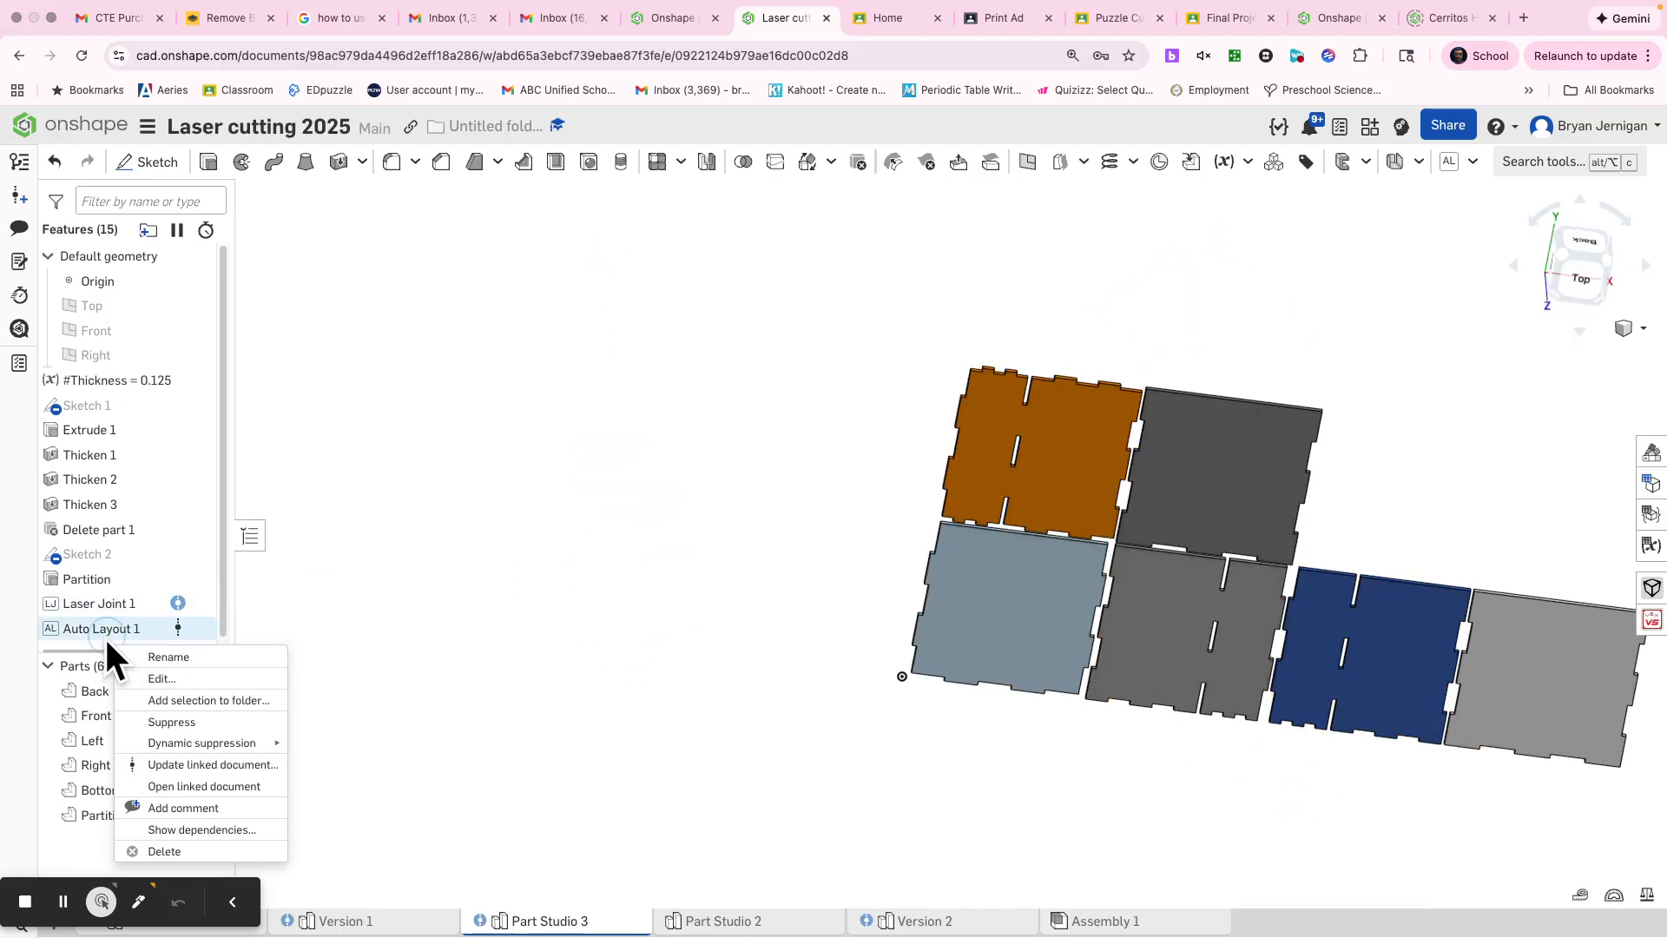
click(164, 672)
click(562, 380)
scroll(1008, 471, down, 4)
middle_drag(1007, 467, 759, 472)
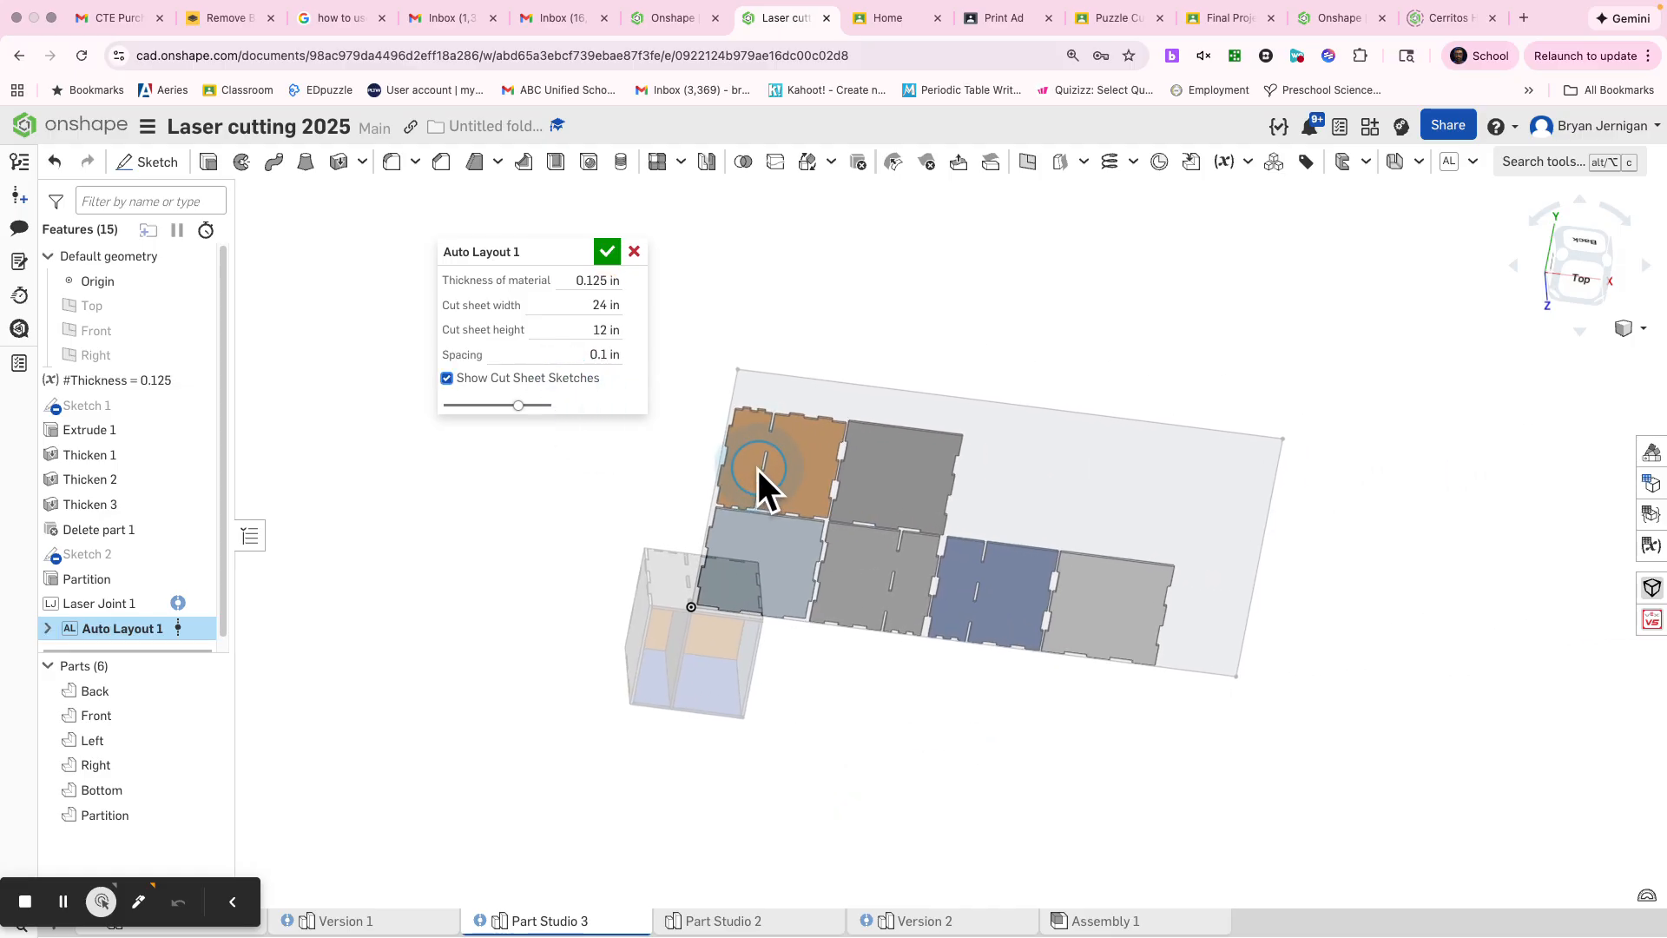
right_drag(1290, 519, 1283, 493)
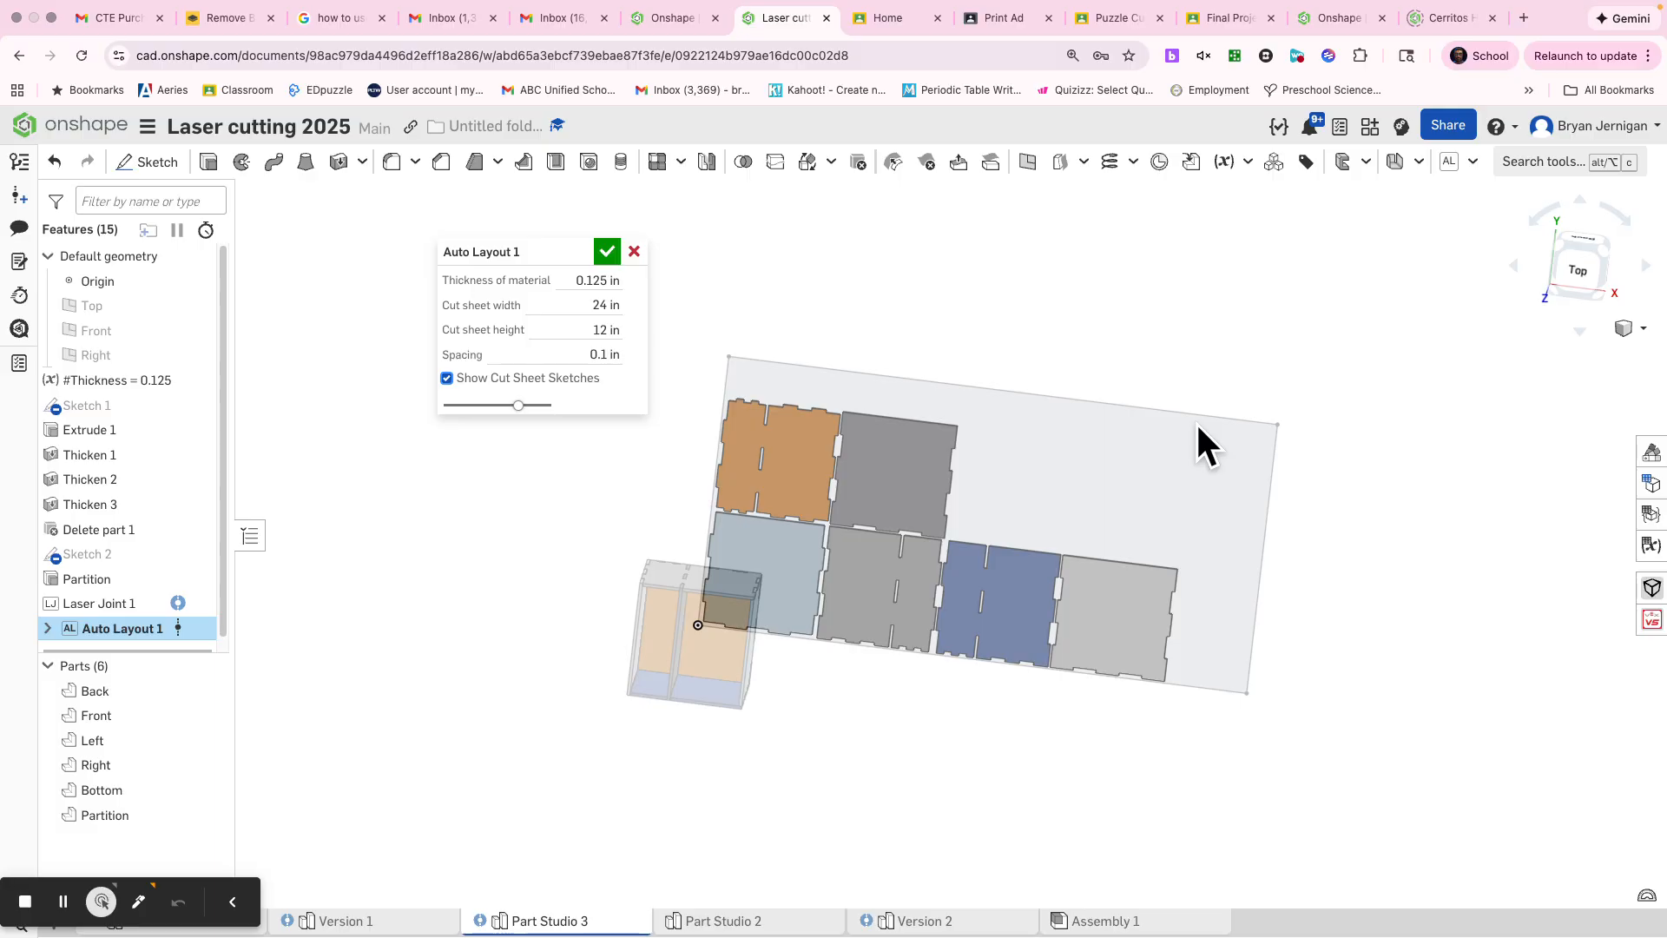
click(607, 252)
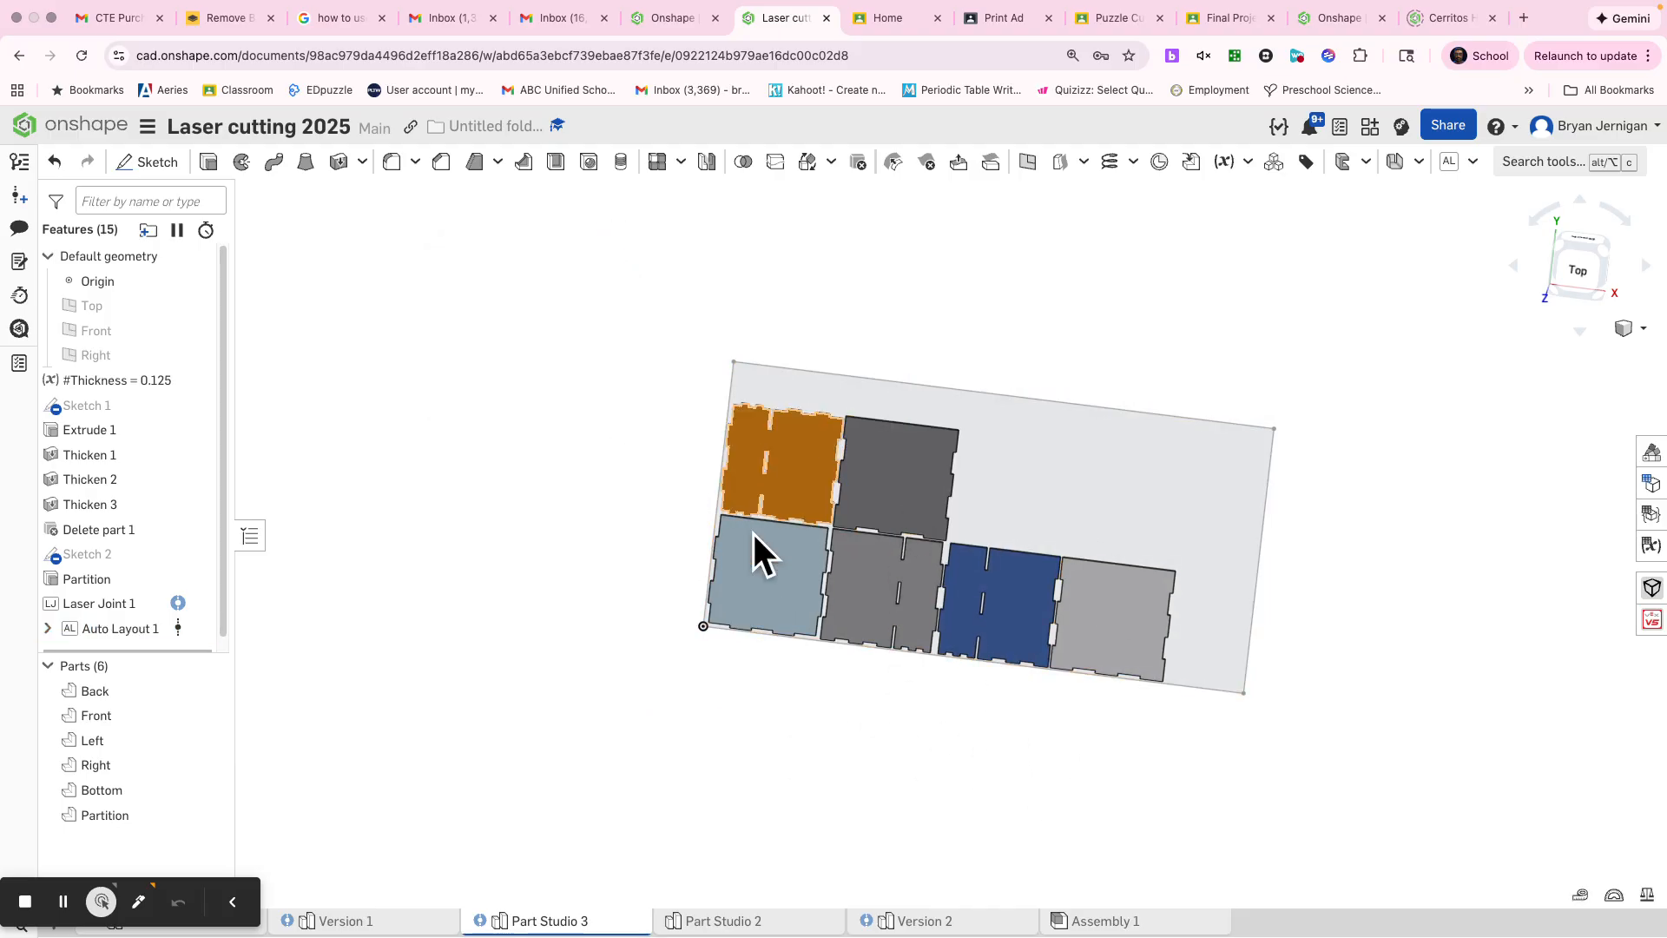
Step: Start a new drawing from a custom template using the ISO standard and A0 sheet size
click(227, 903)
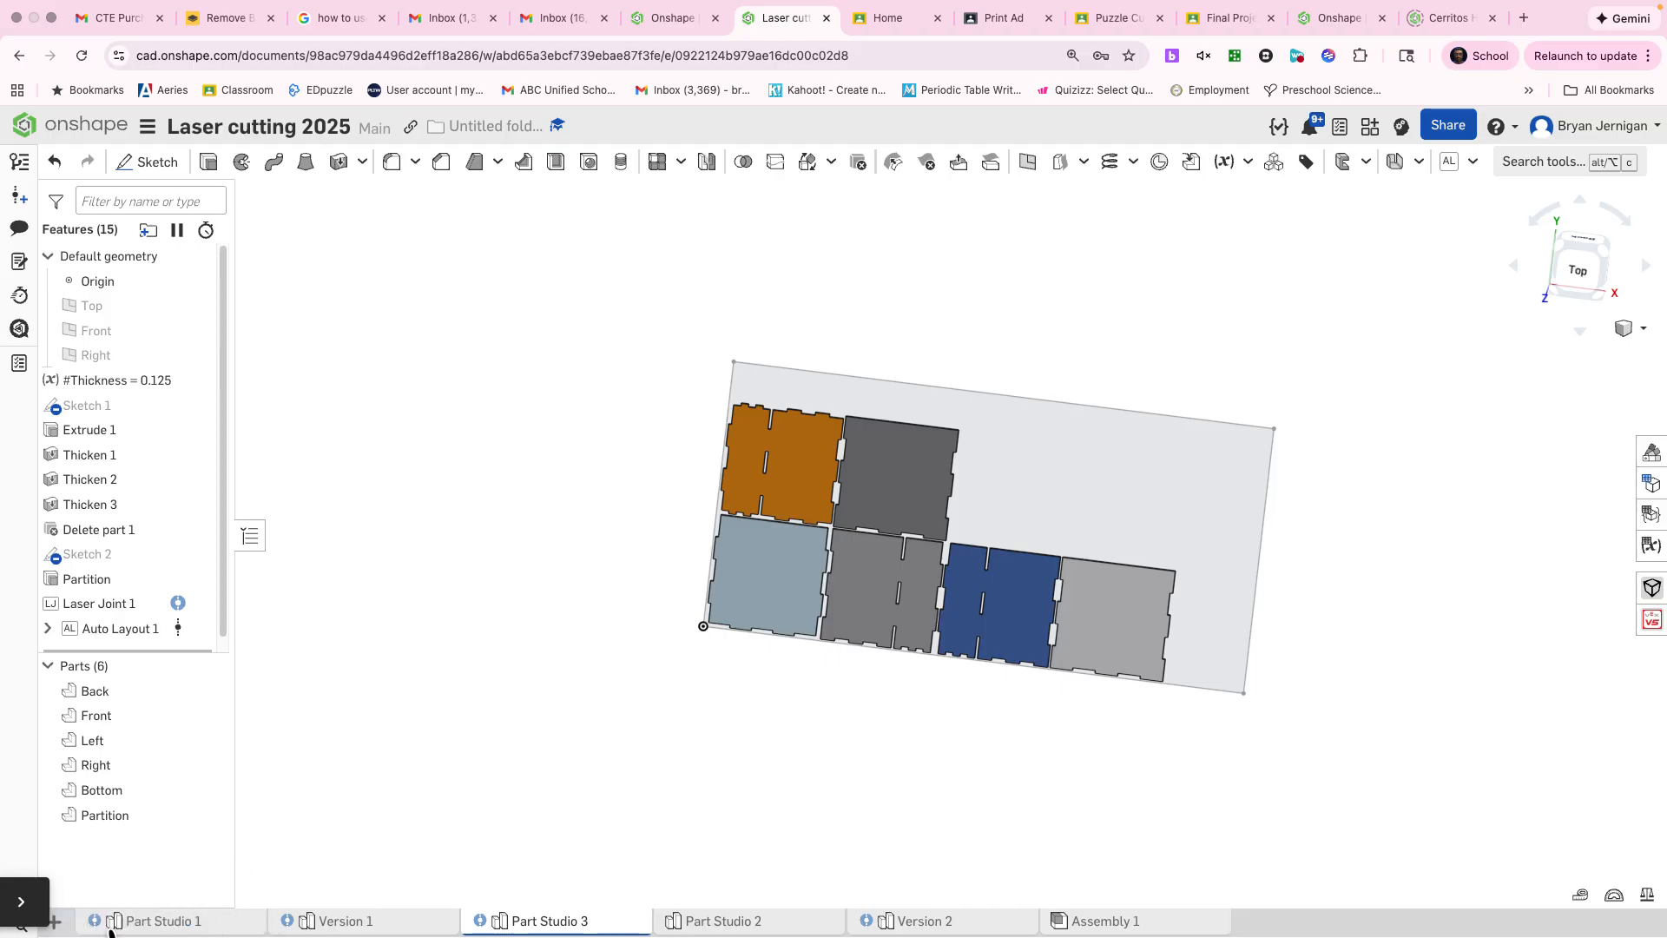
click(54, 920)
click(132, 839)
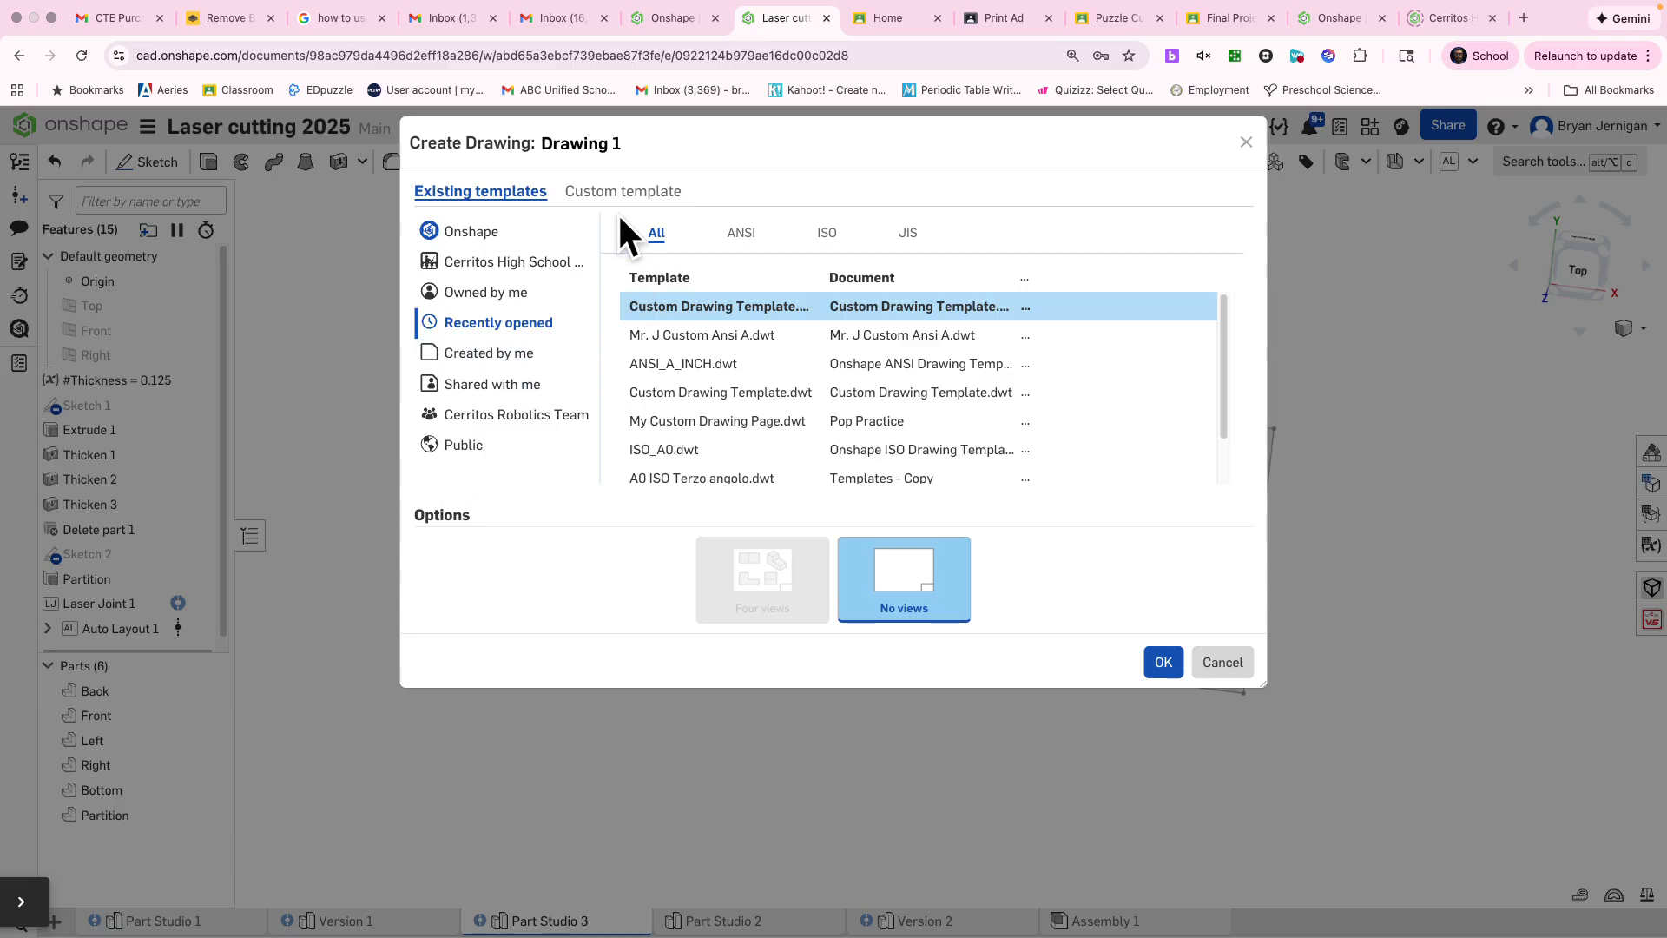
click(634, 193)
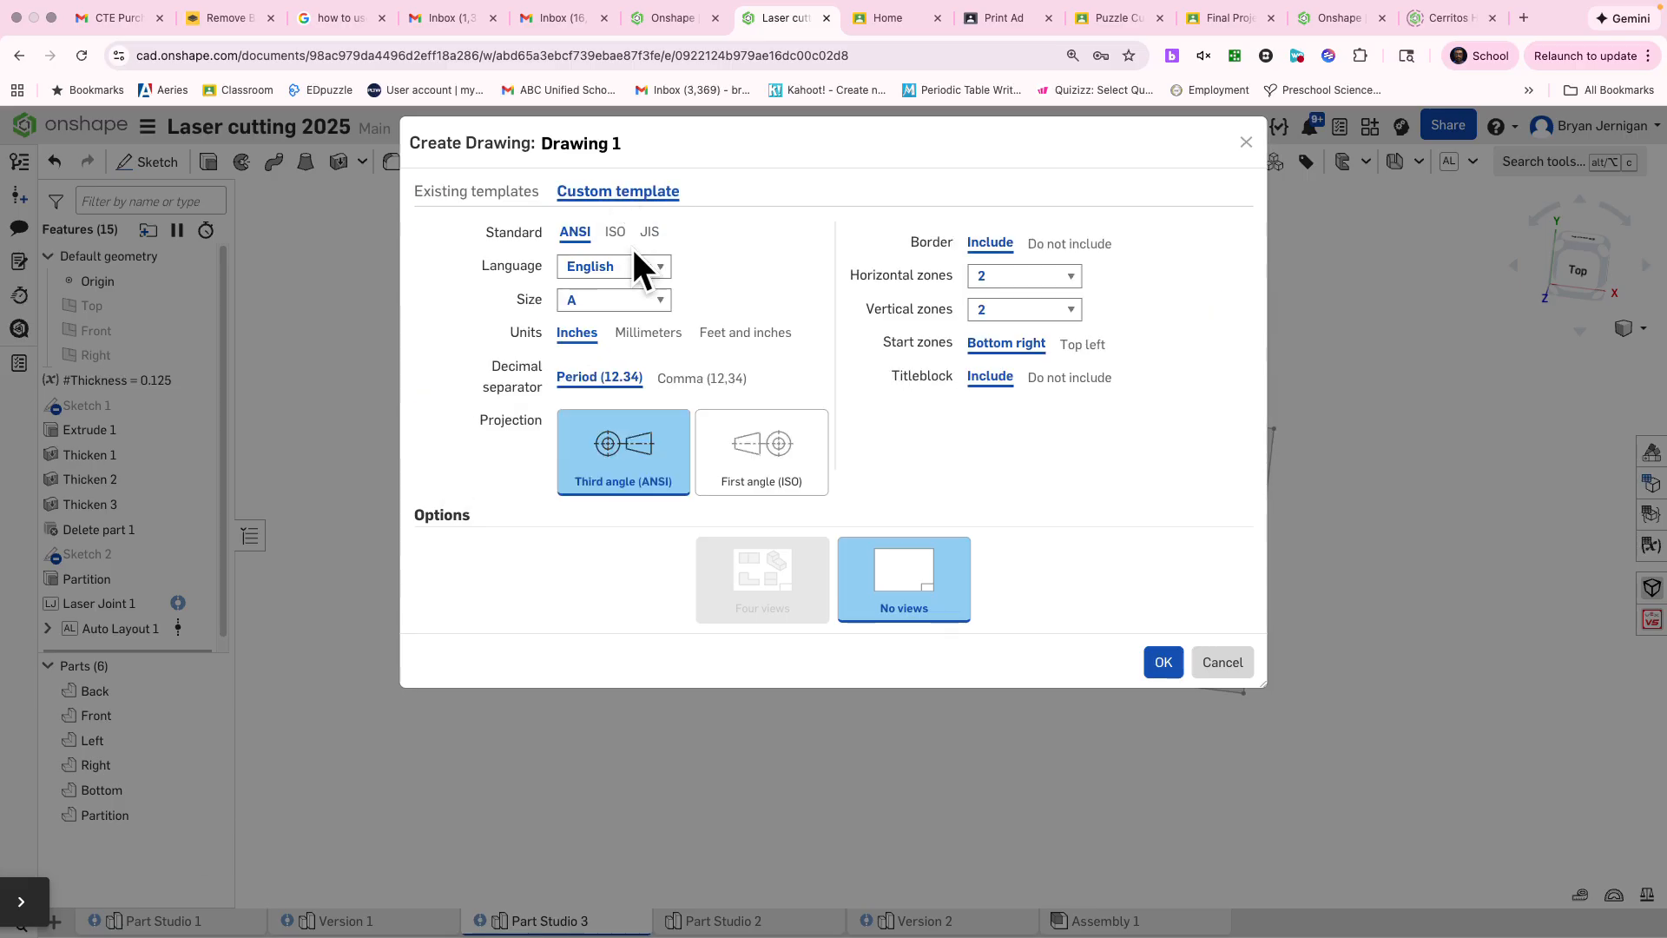
click(620, 300)
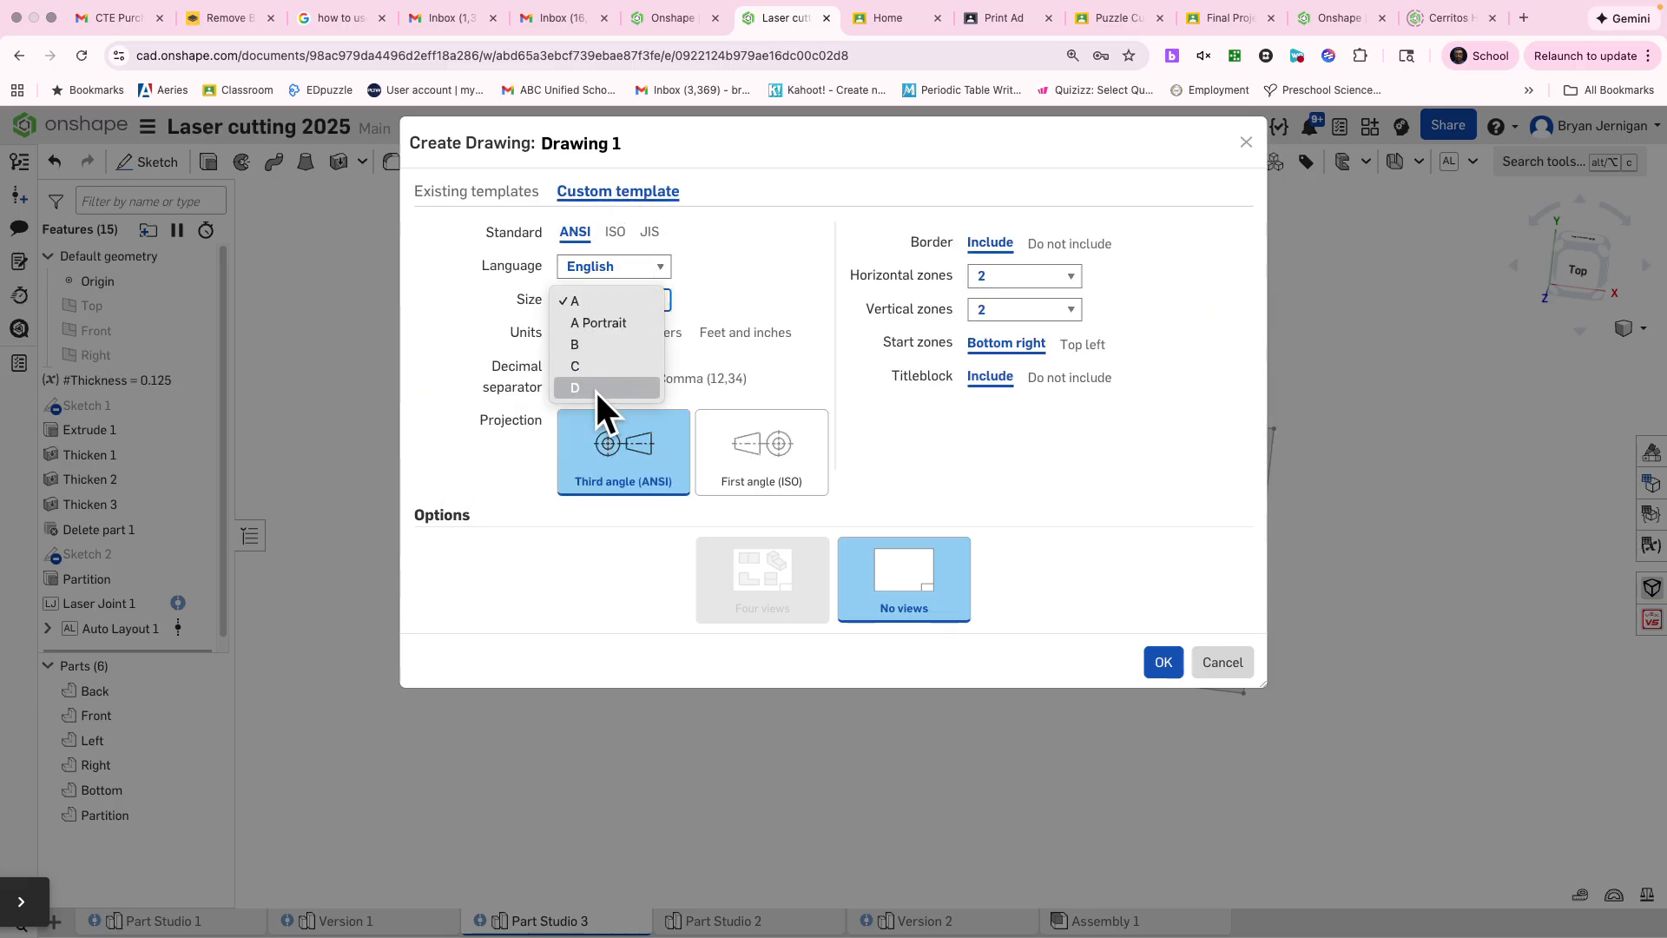
click(619, 226)
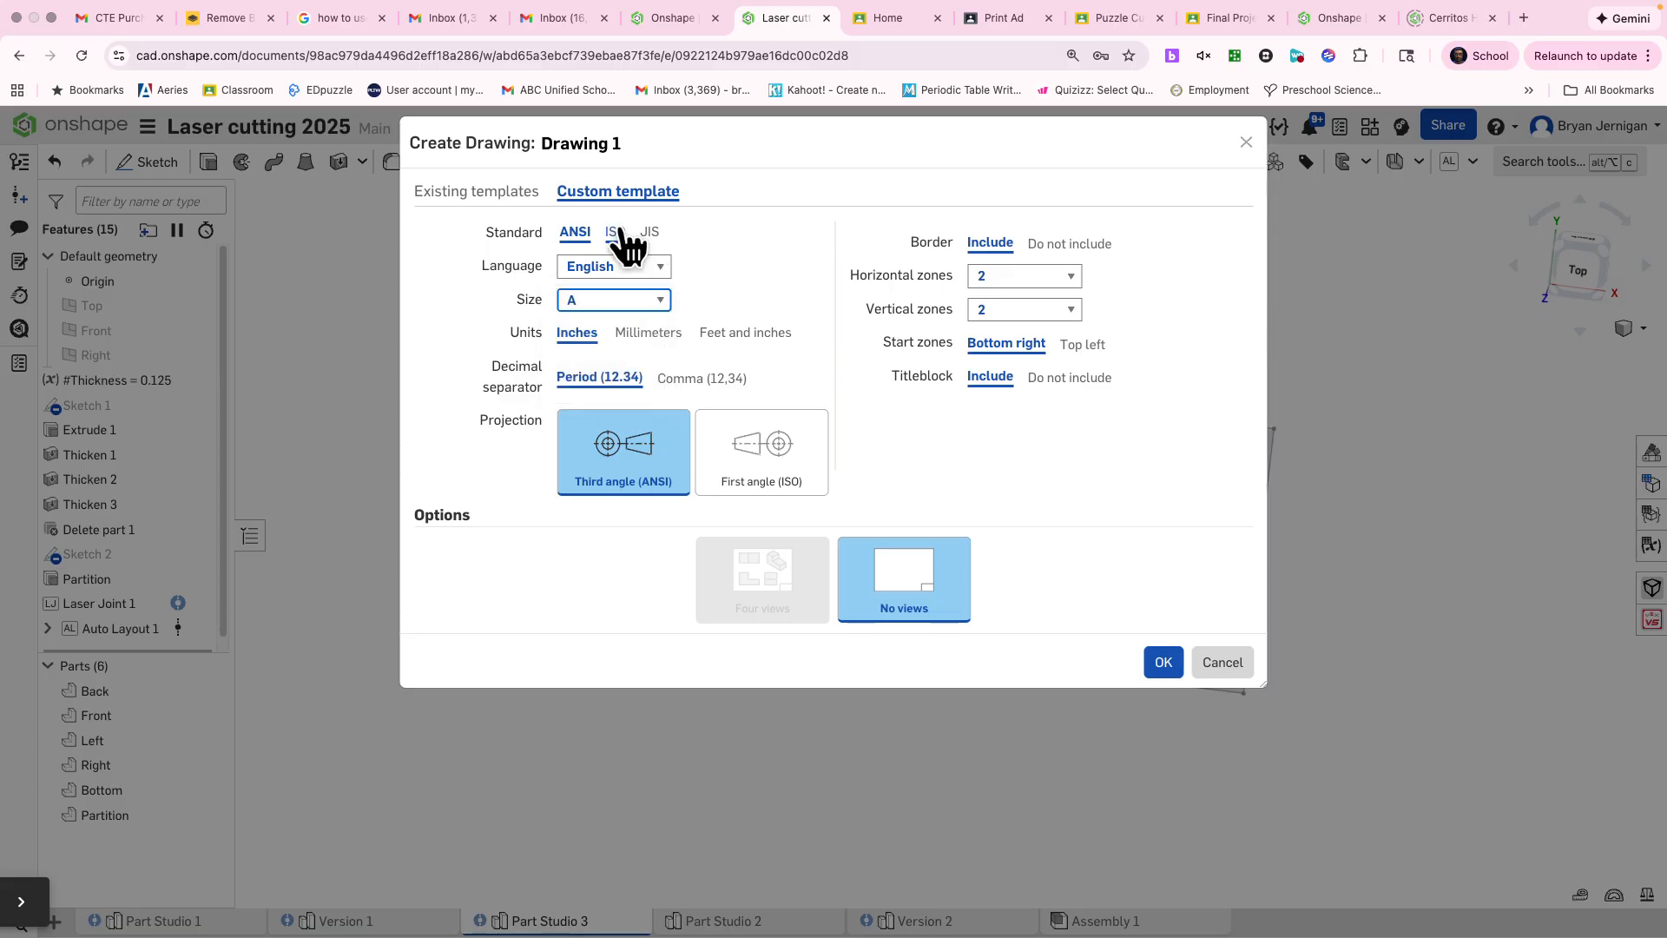
click(615, 231)
click(624, 295)
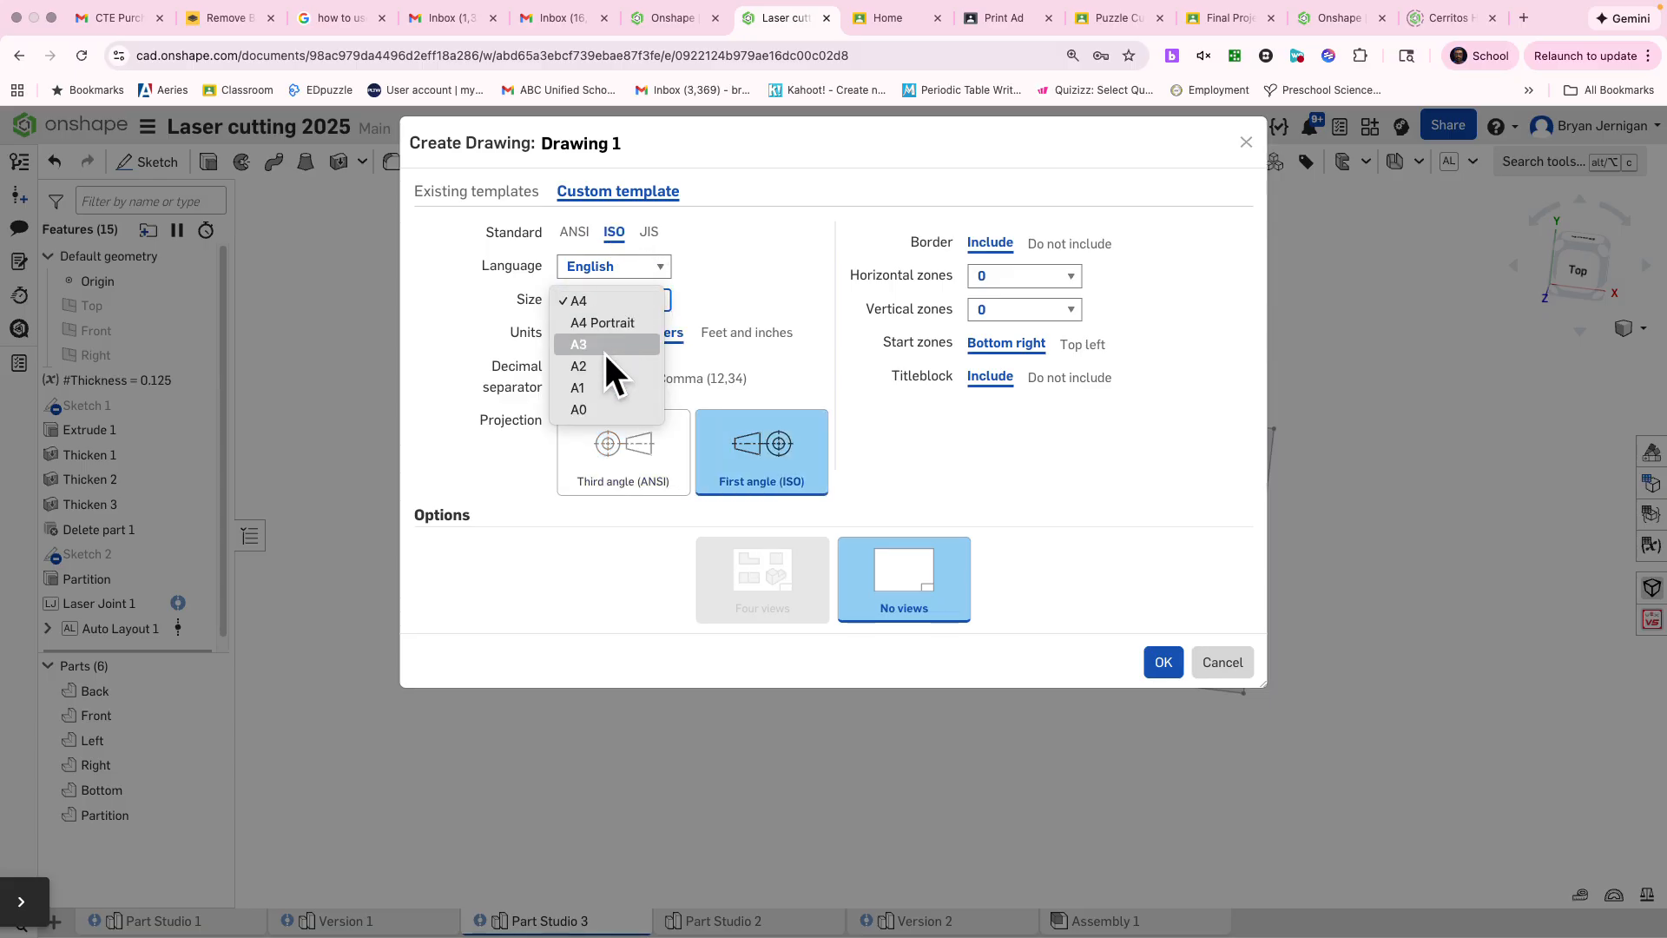
click(587, 407)
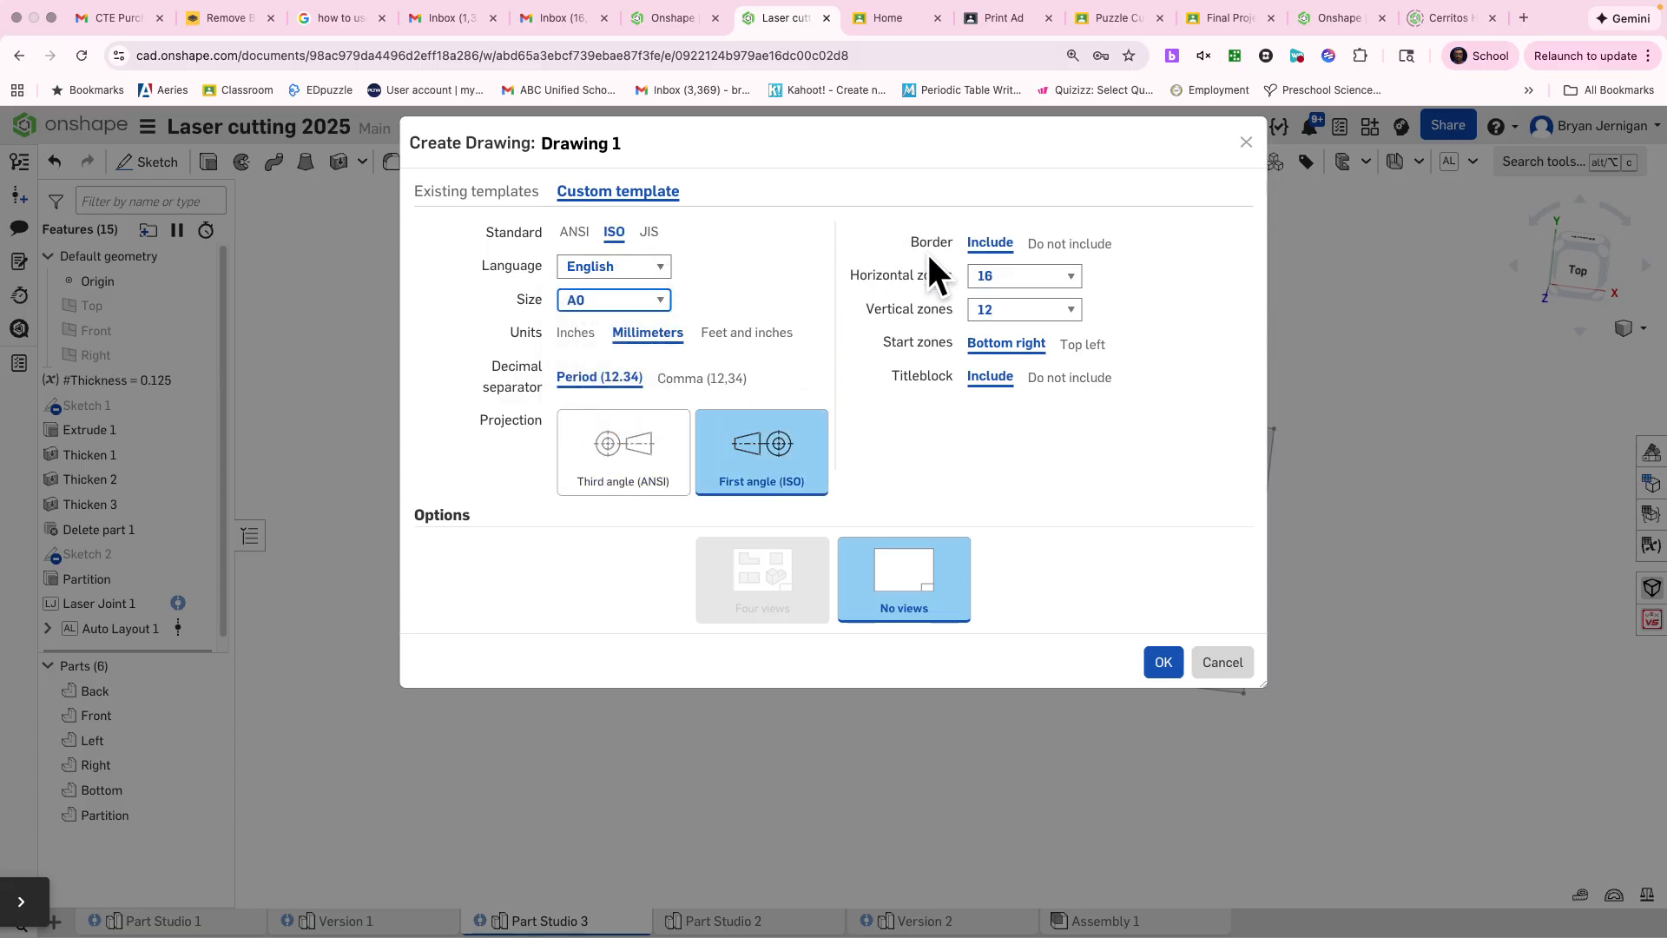
Step: Exclude the border and titleblock from the template, and create the drawing without views
click(1064, 244)
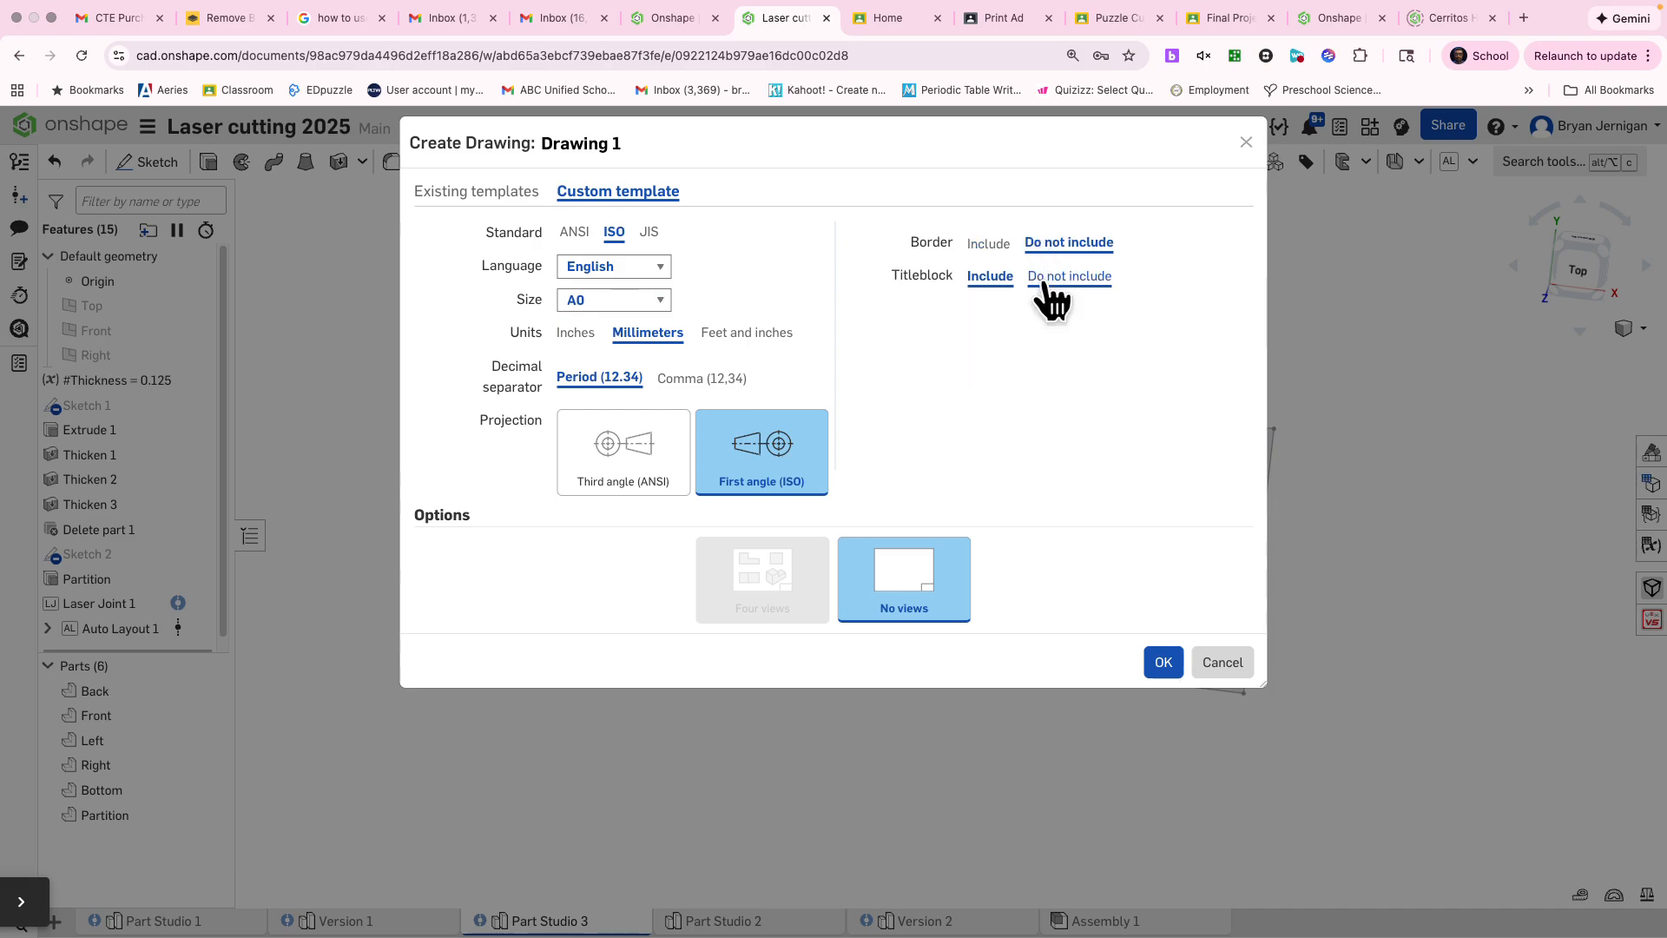
click(1036, 276)
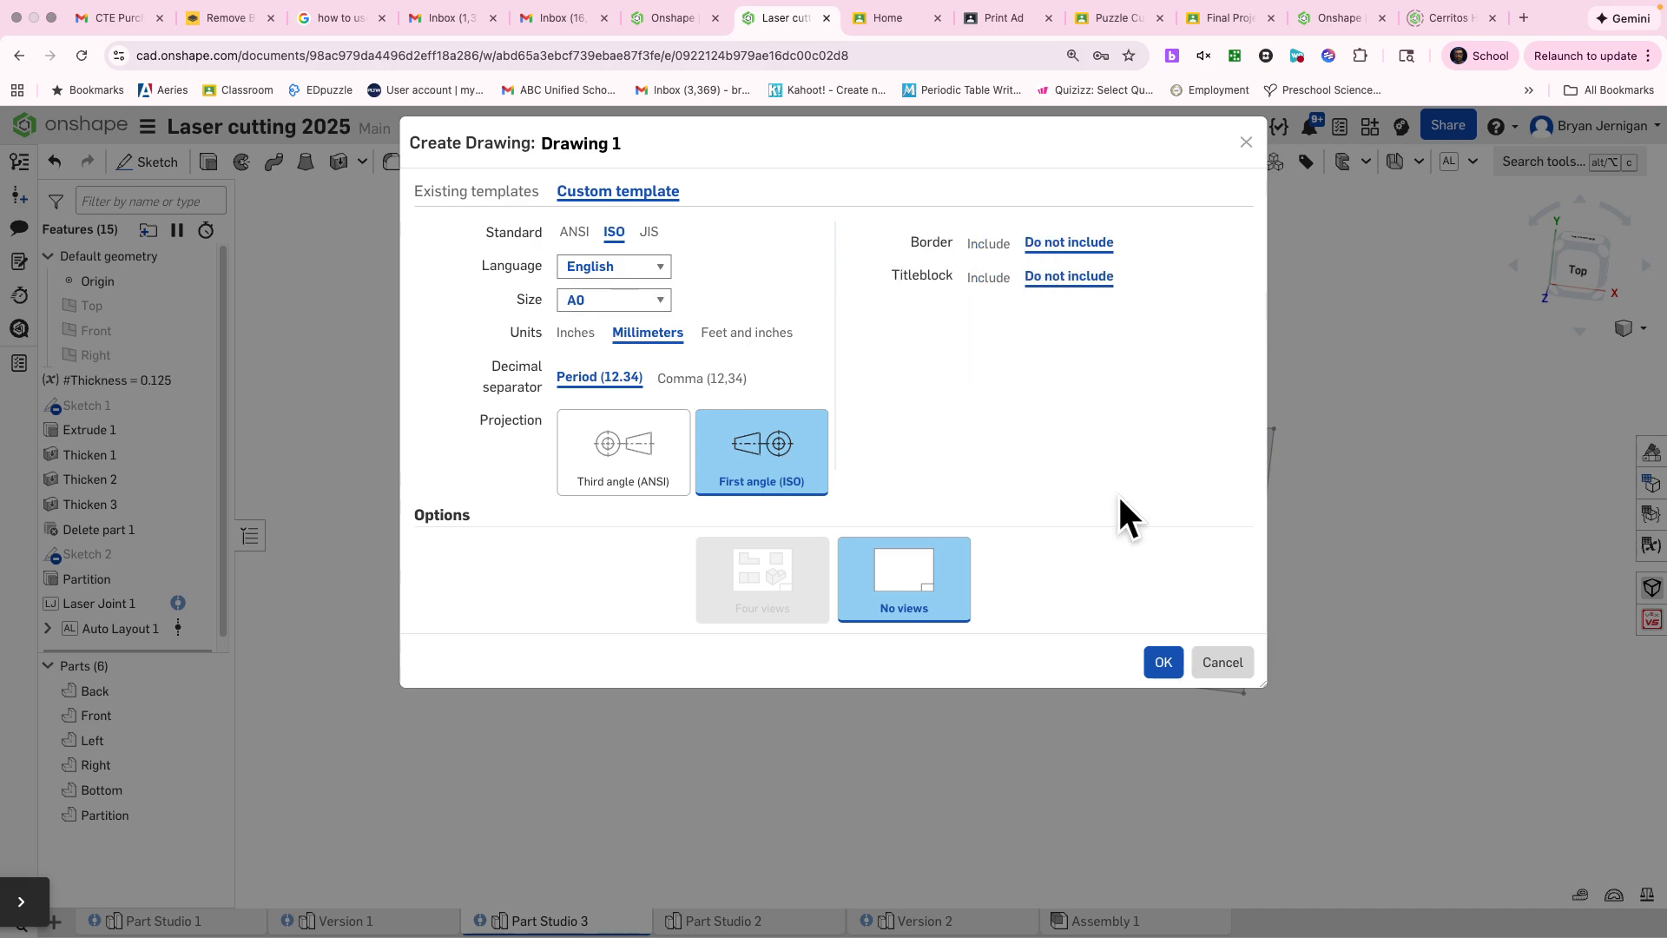
click(1150, 660)
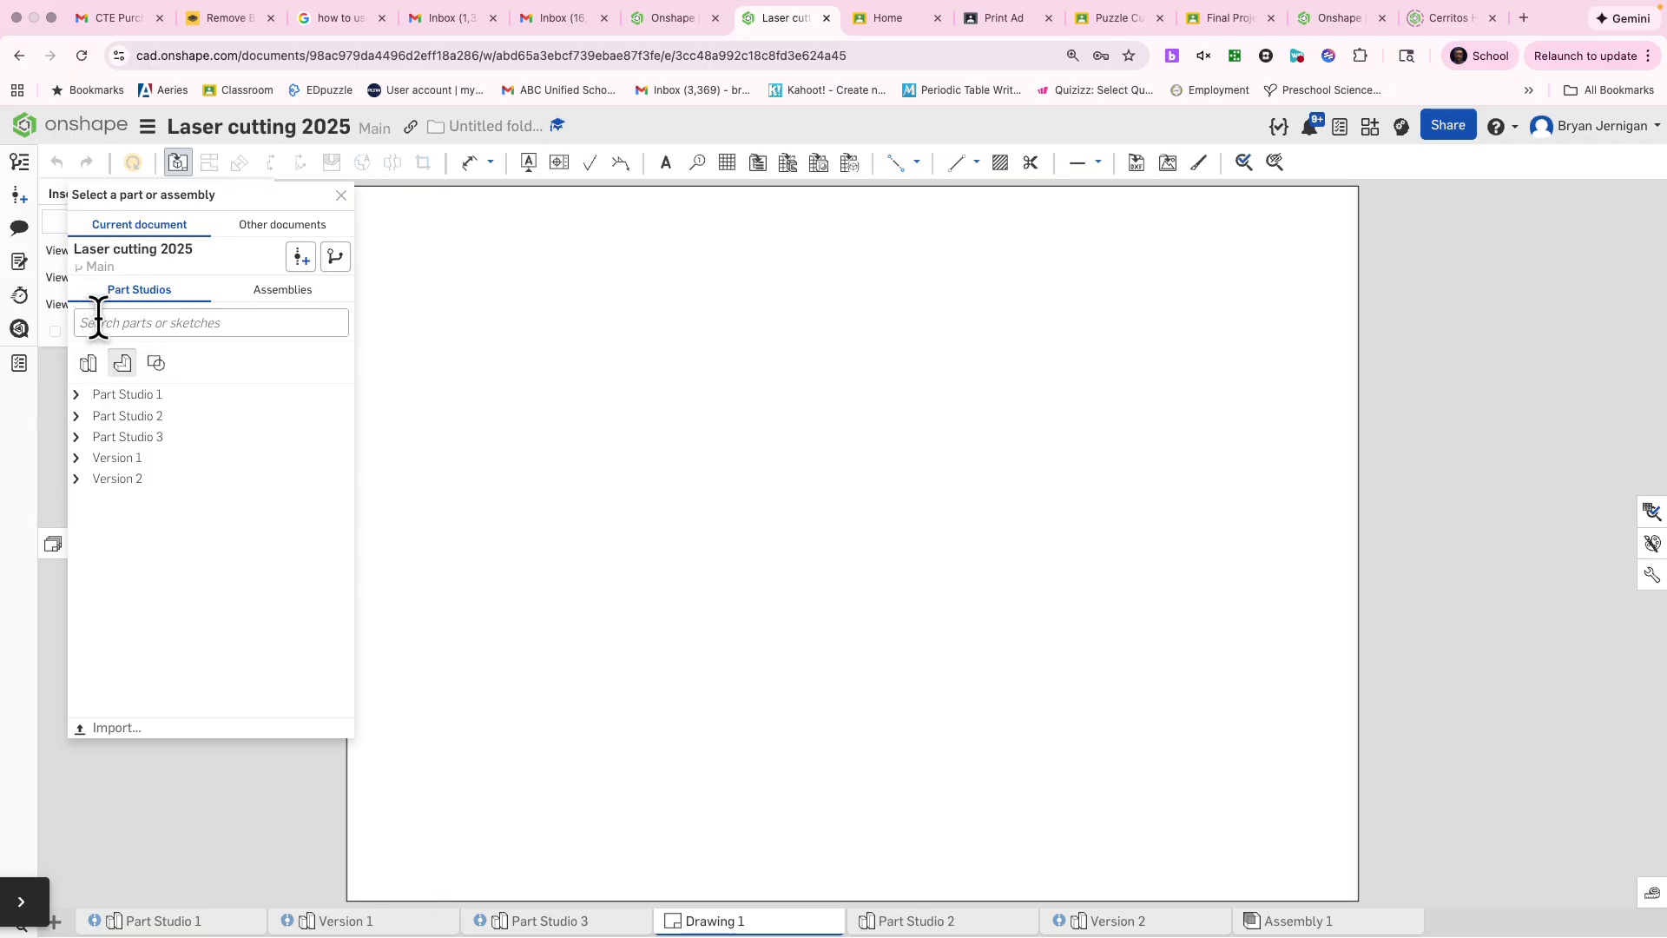
Step: Look through the insertable parts of the part studios, check the layout in Part Studio 3, and return to Drawing 1
click(77, 394)
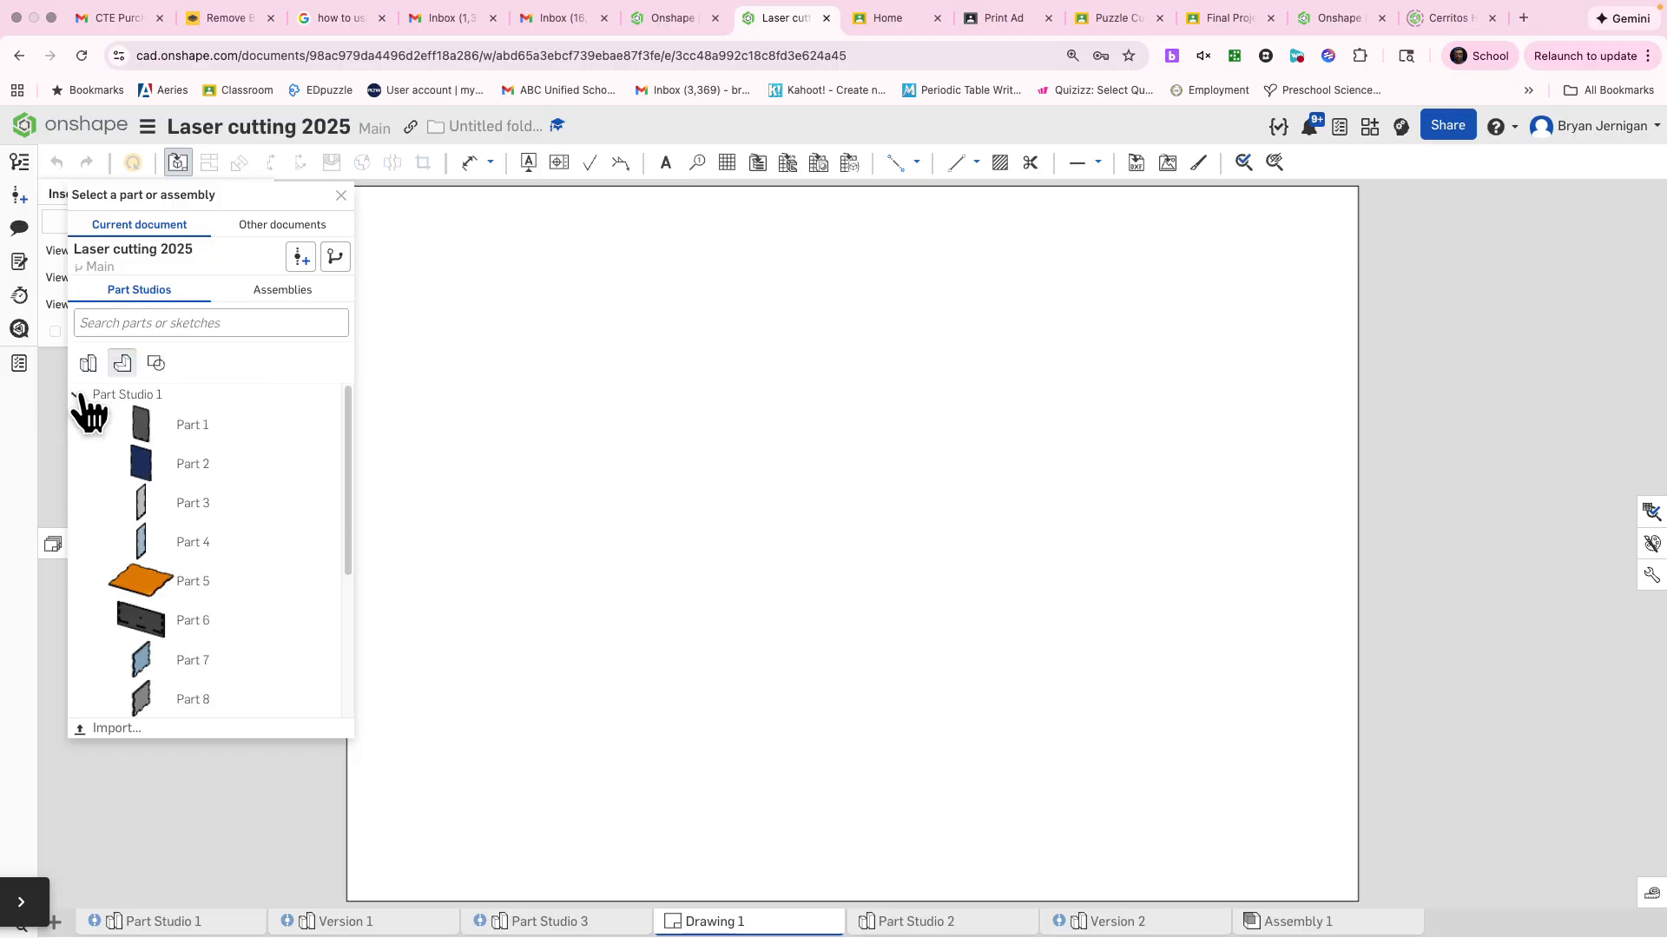
click(86, 365)
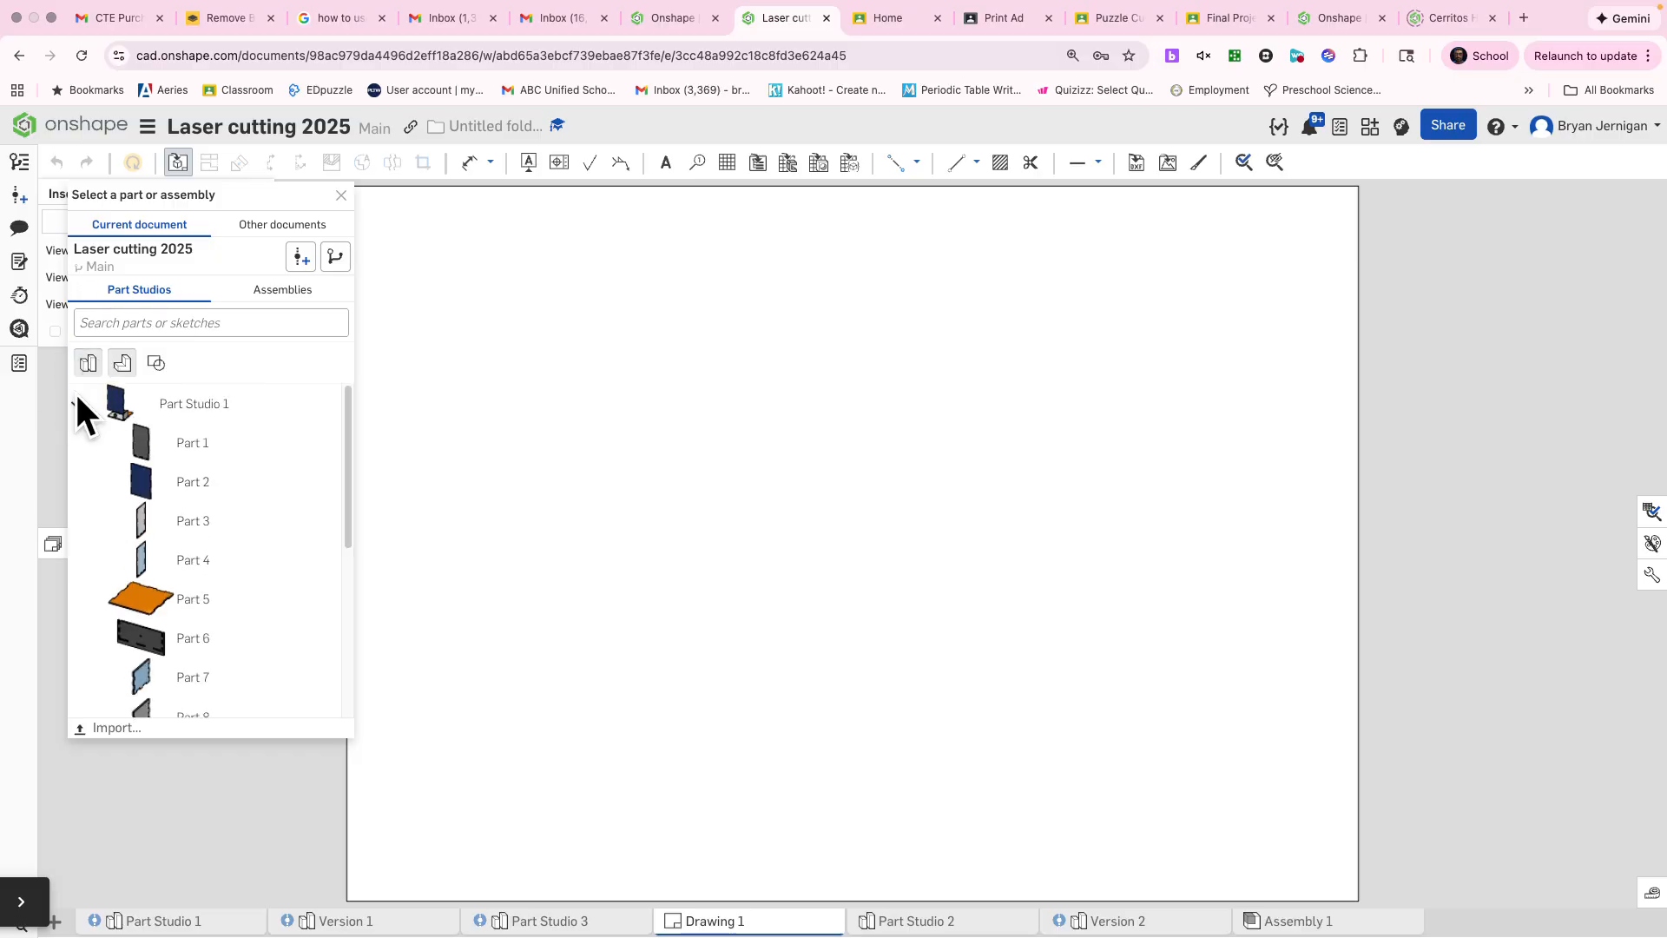
click(86, 365)
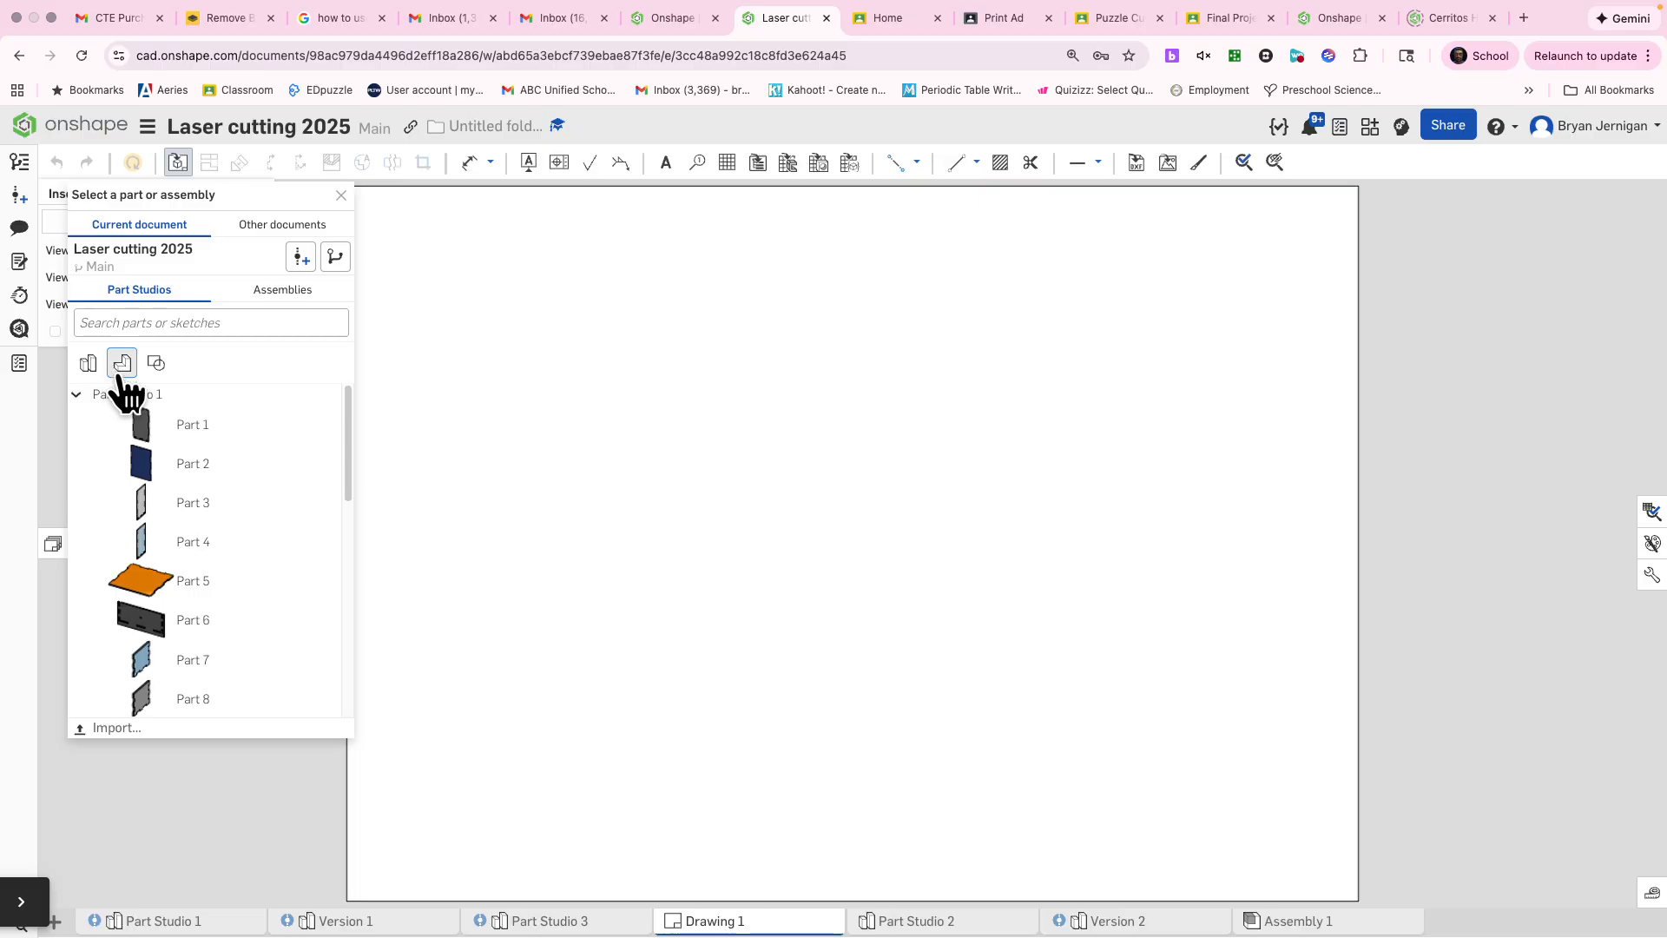
scroll(267, 617, down, 3)
scroll(122, 475, up, 3)
click(84, 404)
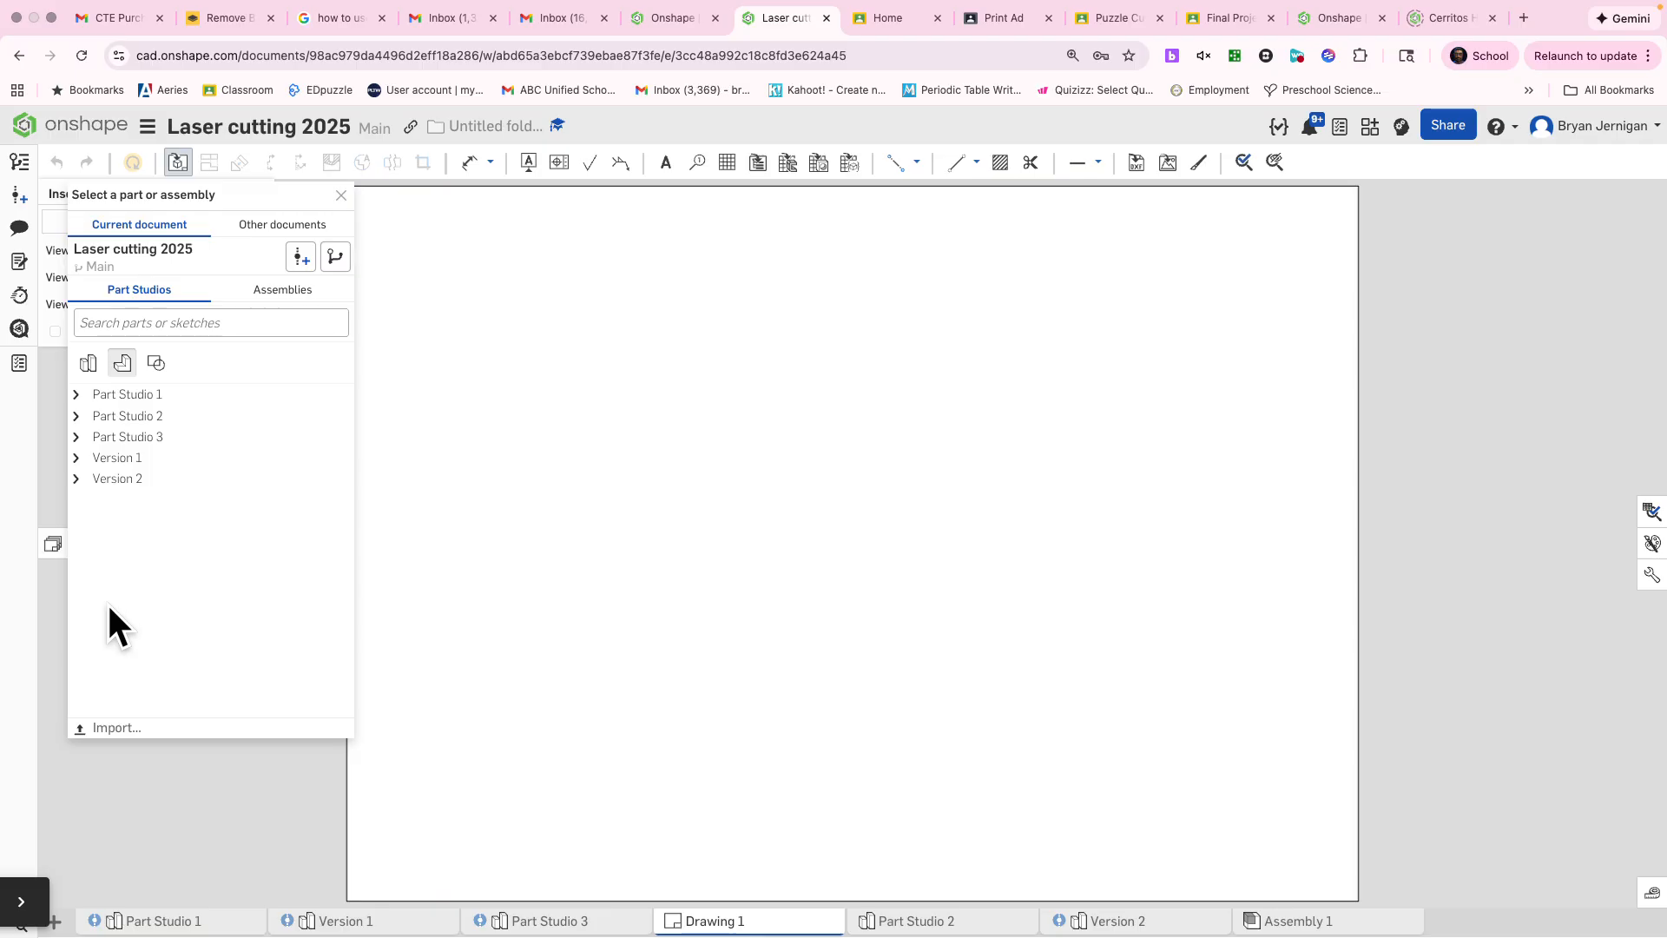
click(76, 437)
click(76, 438)
click(77, 417)
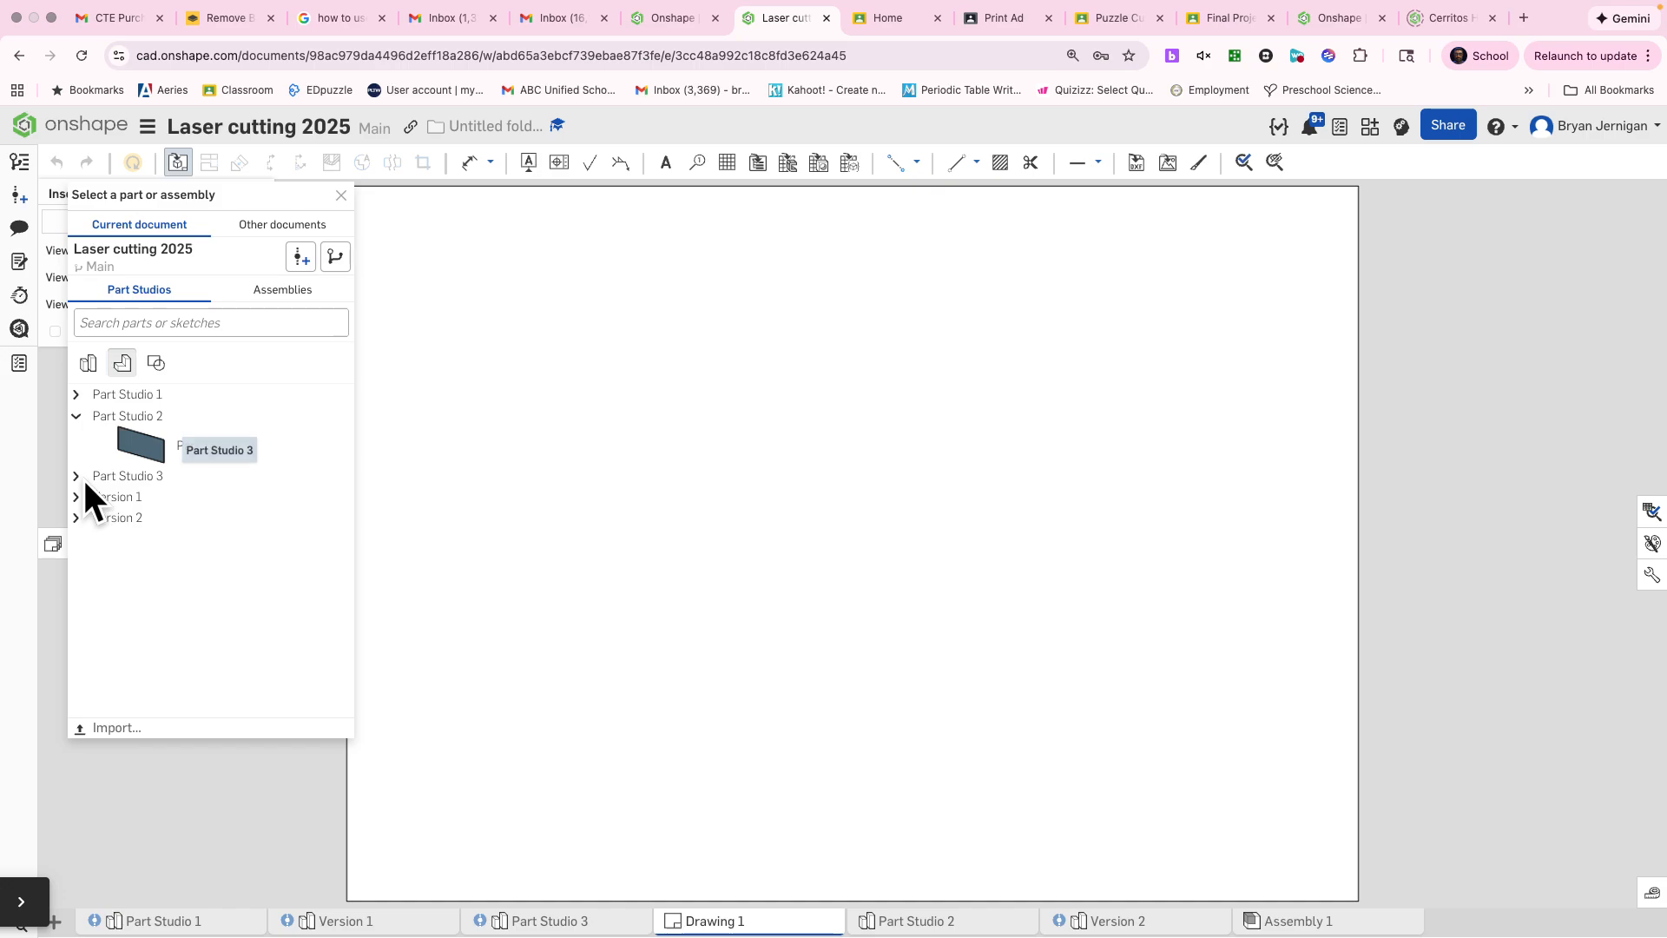
click(76, 476)
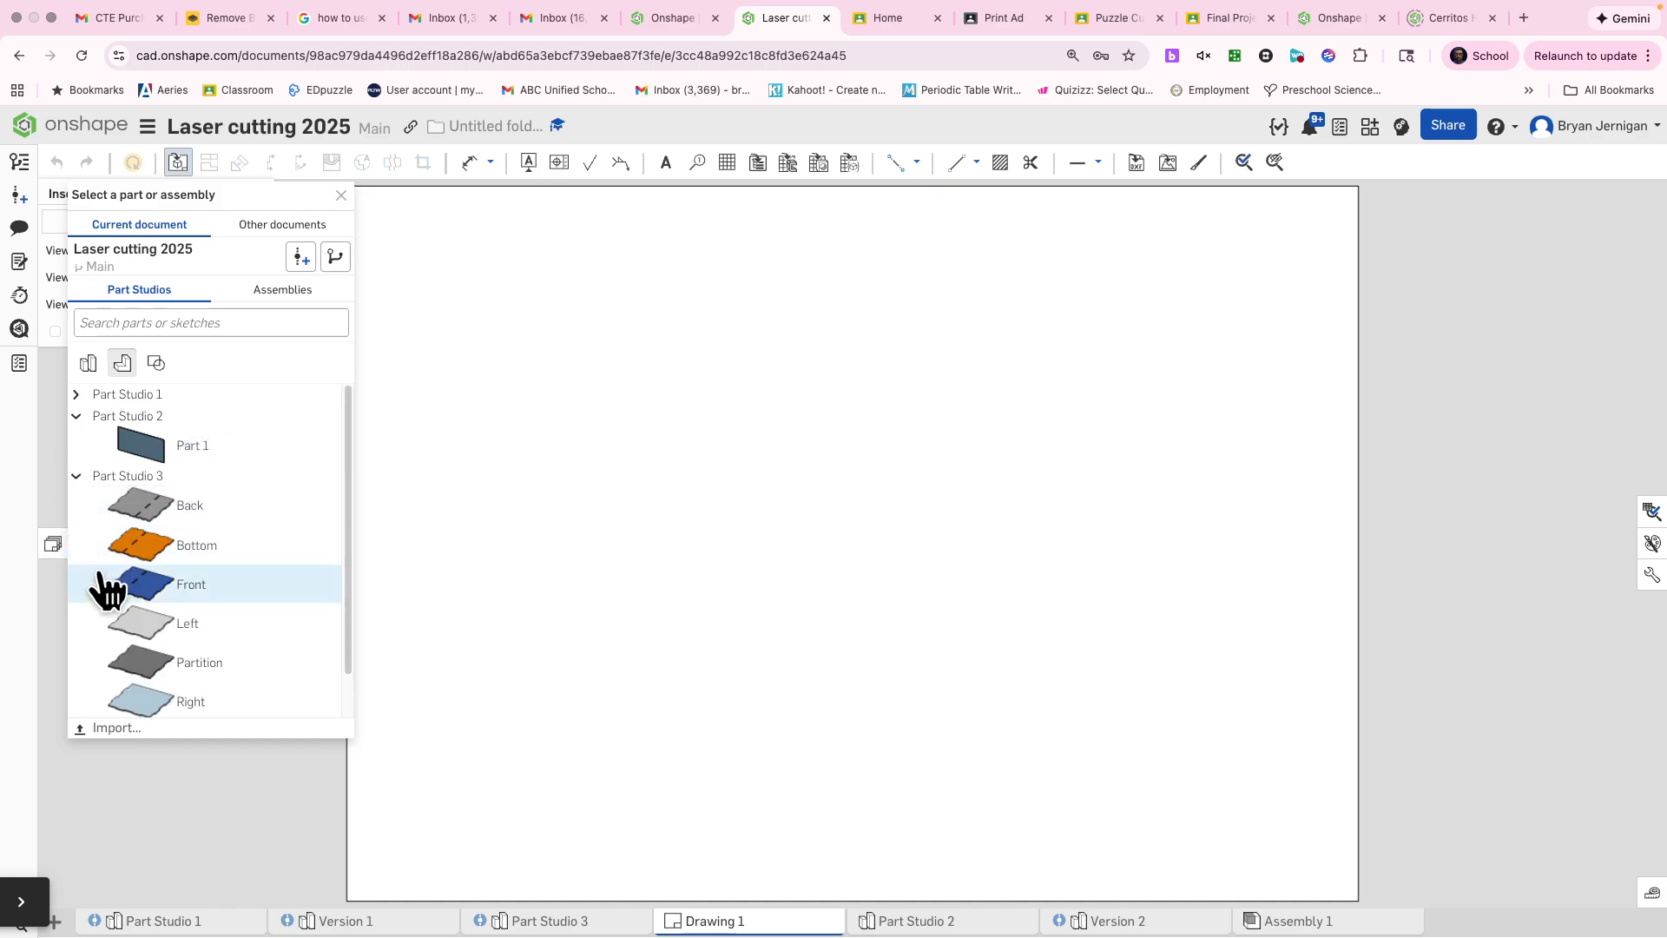
scroll(104, 584, down, 2)
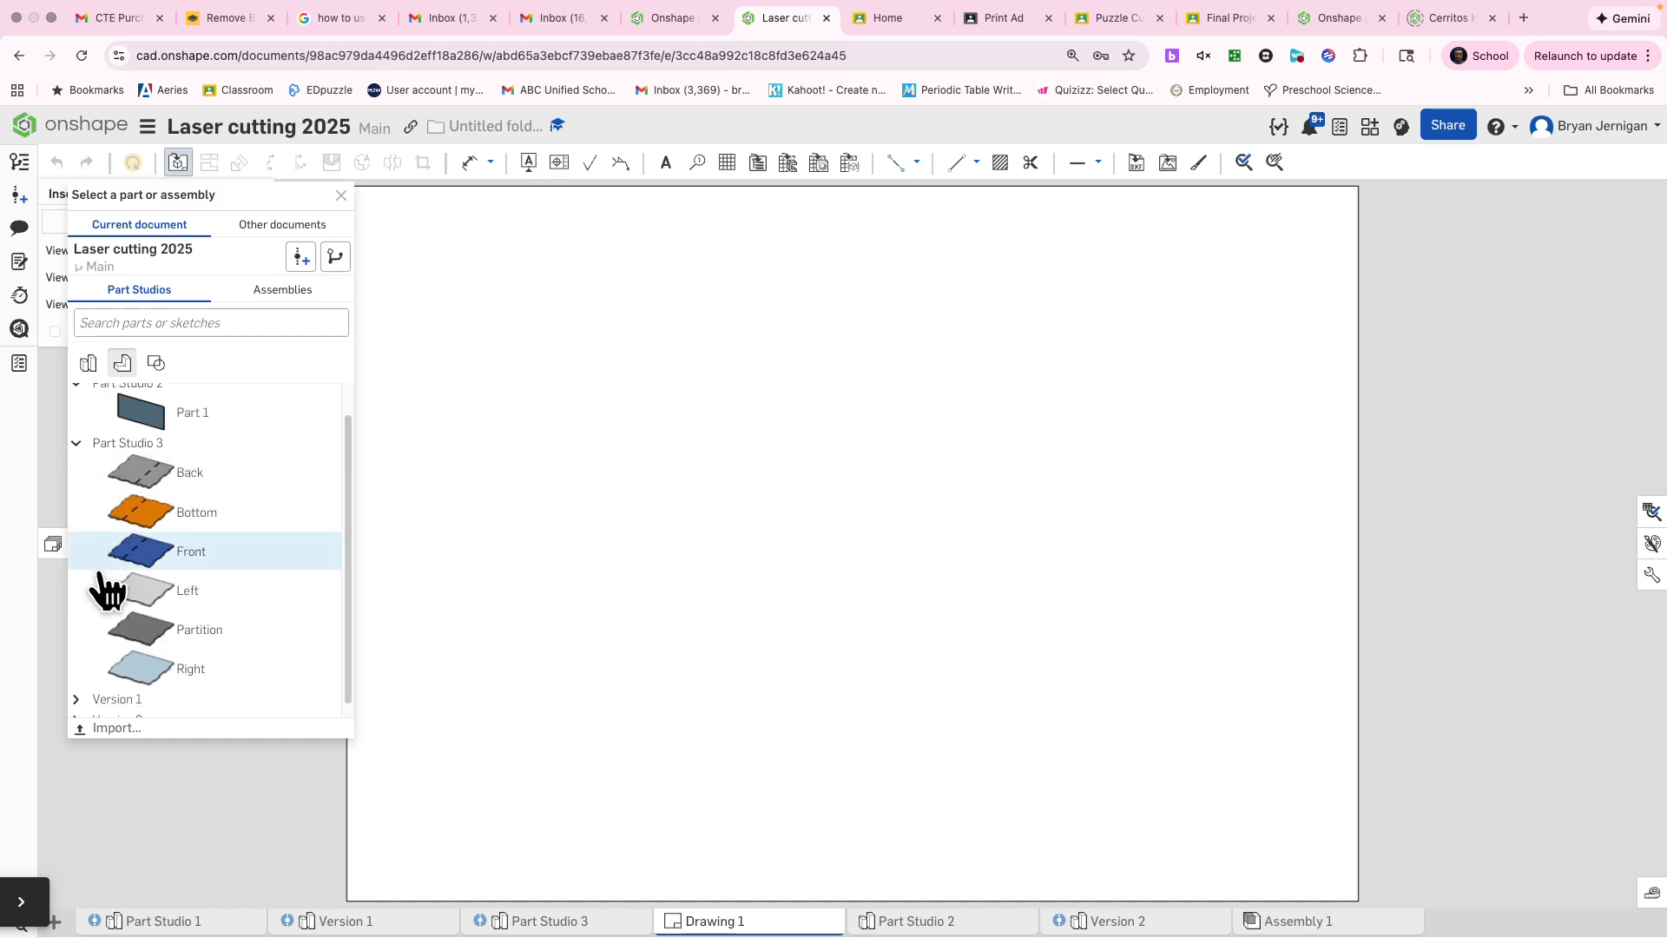
click(76, 688)
scroll(109, 660, down, 5)
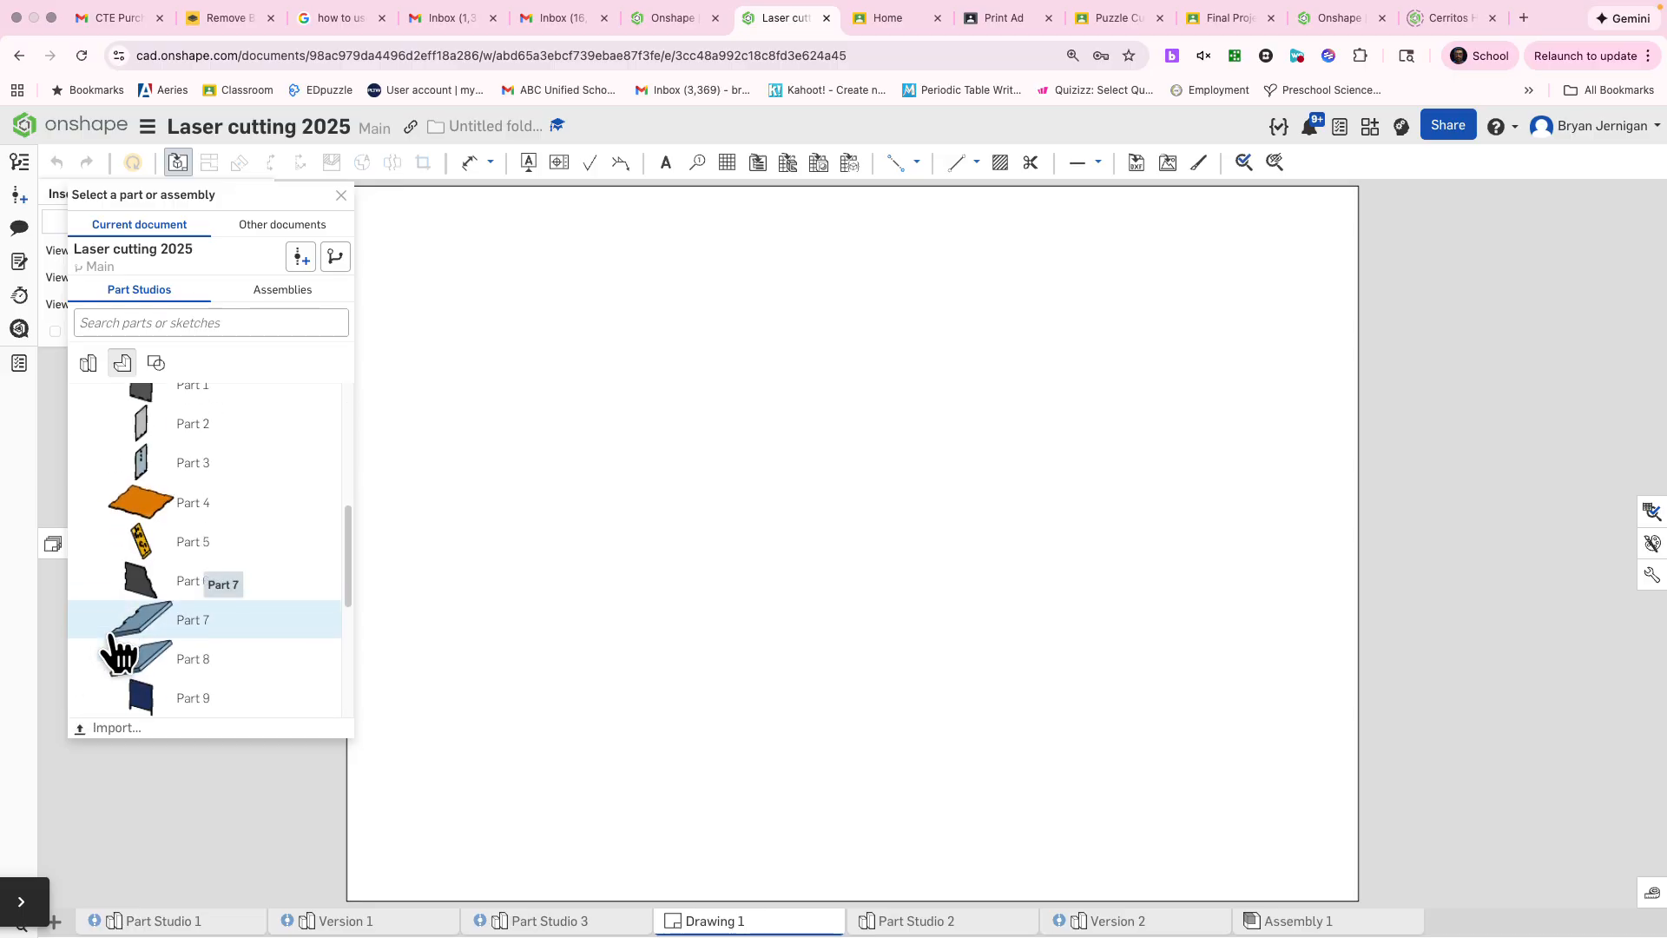
scroll(121, 656, up, 4)
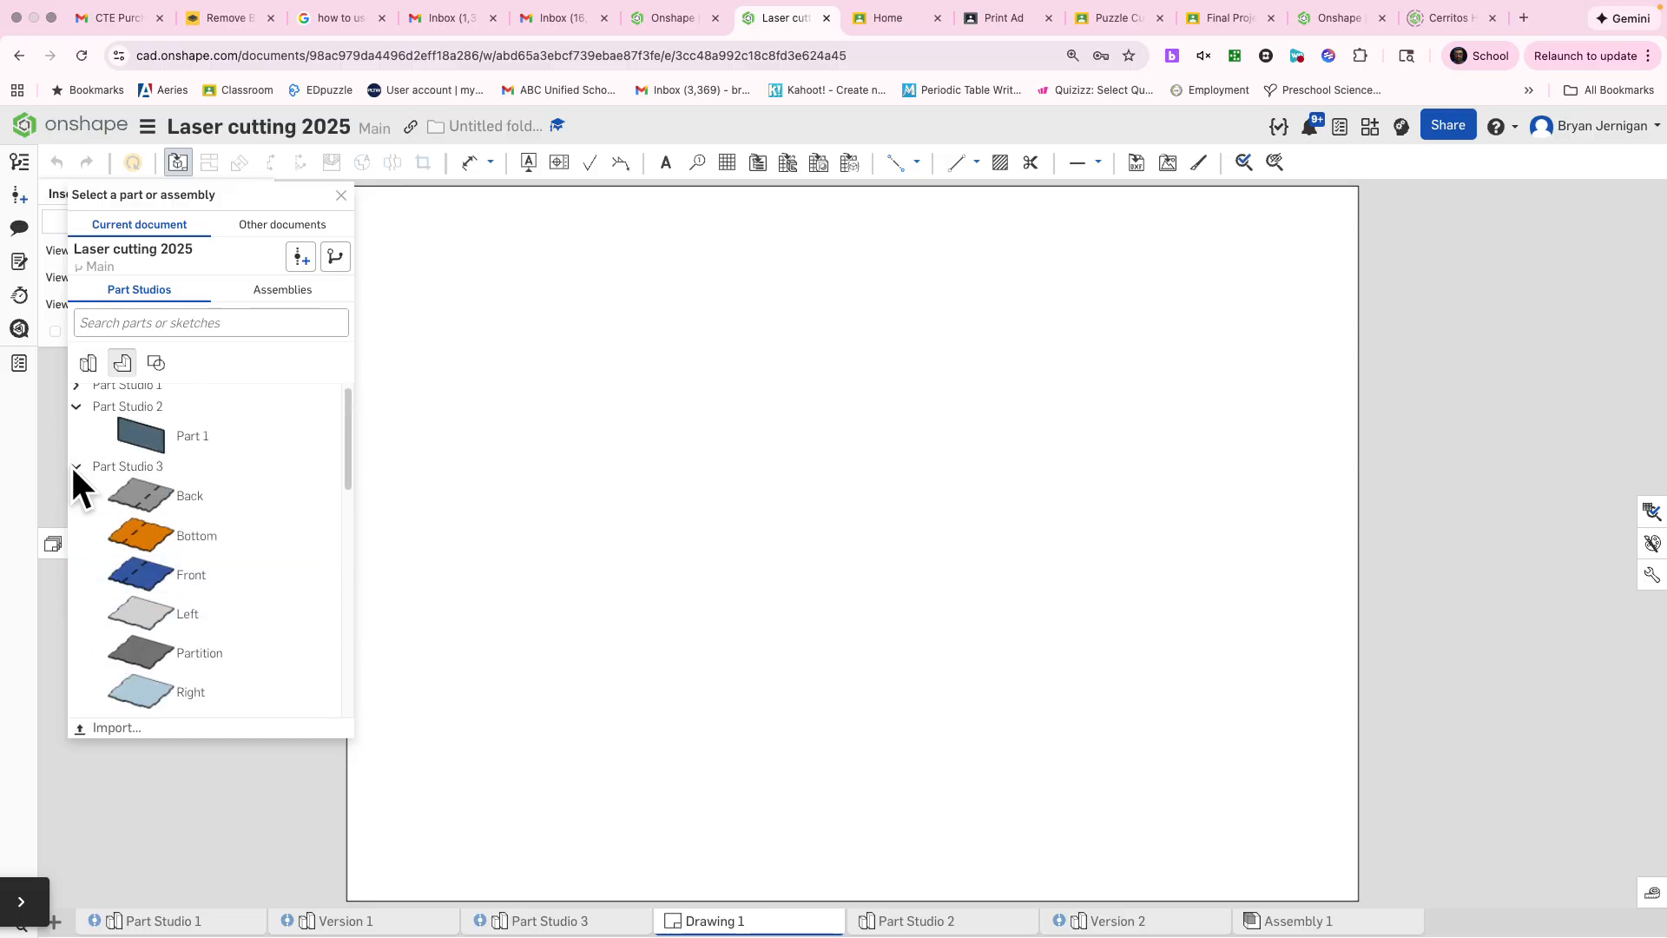
click(568, 924)
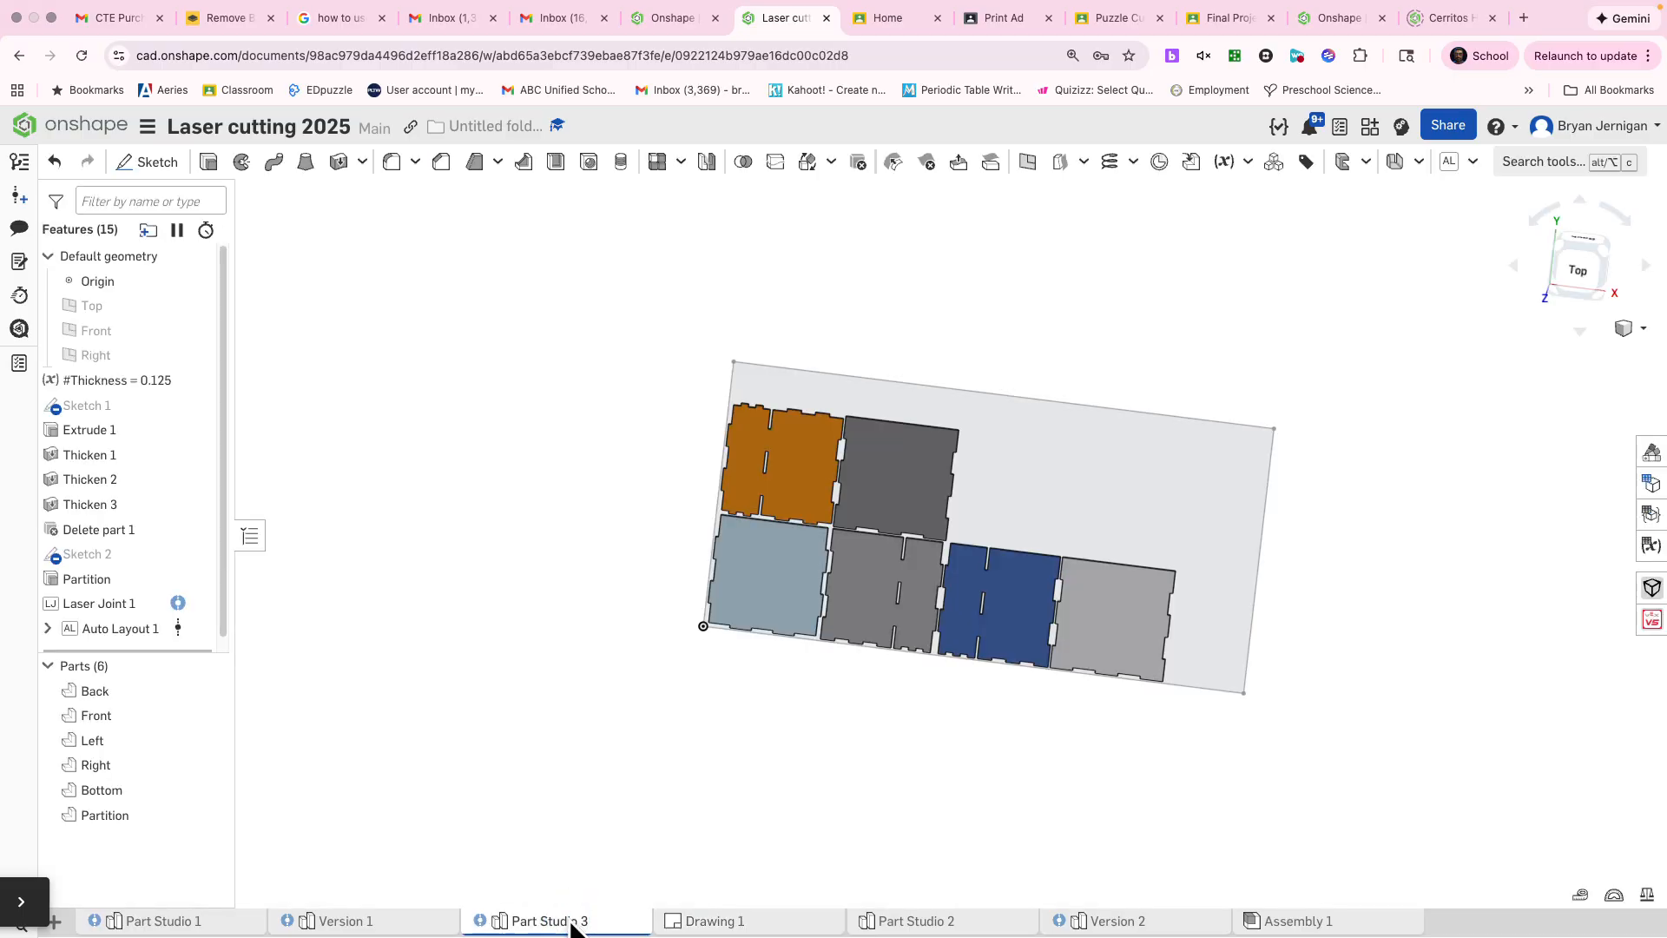
click(690, 924)
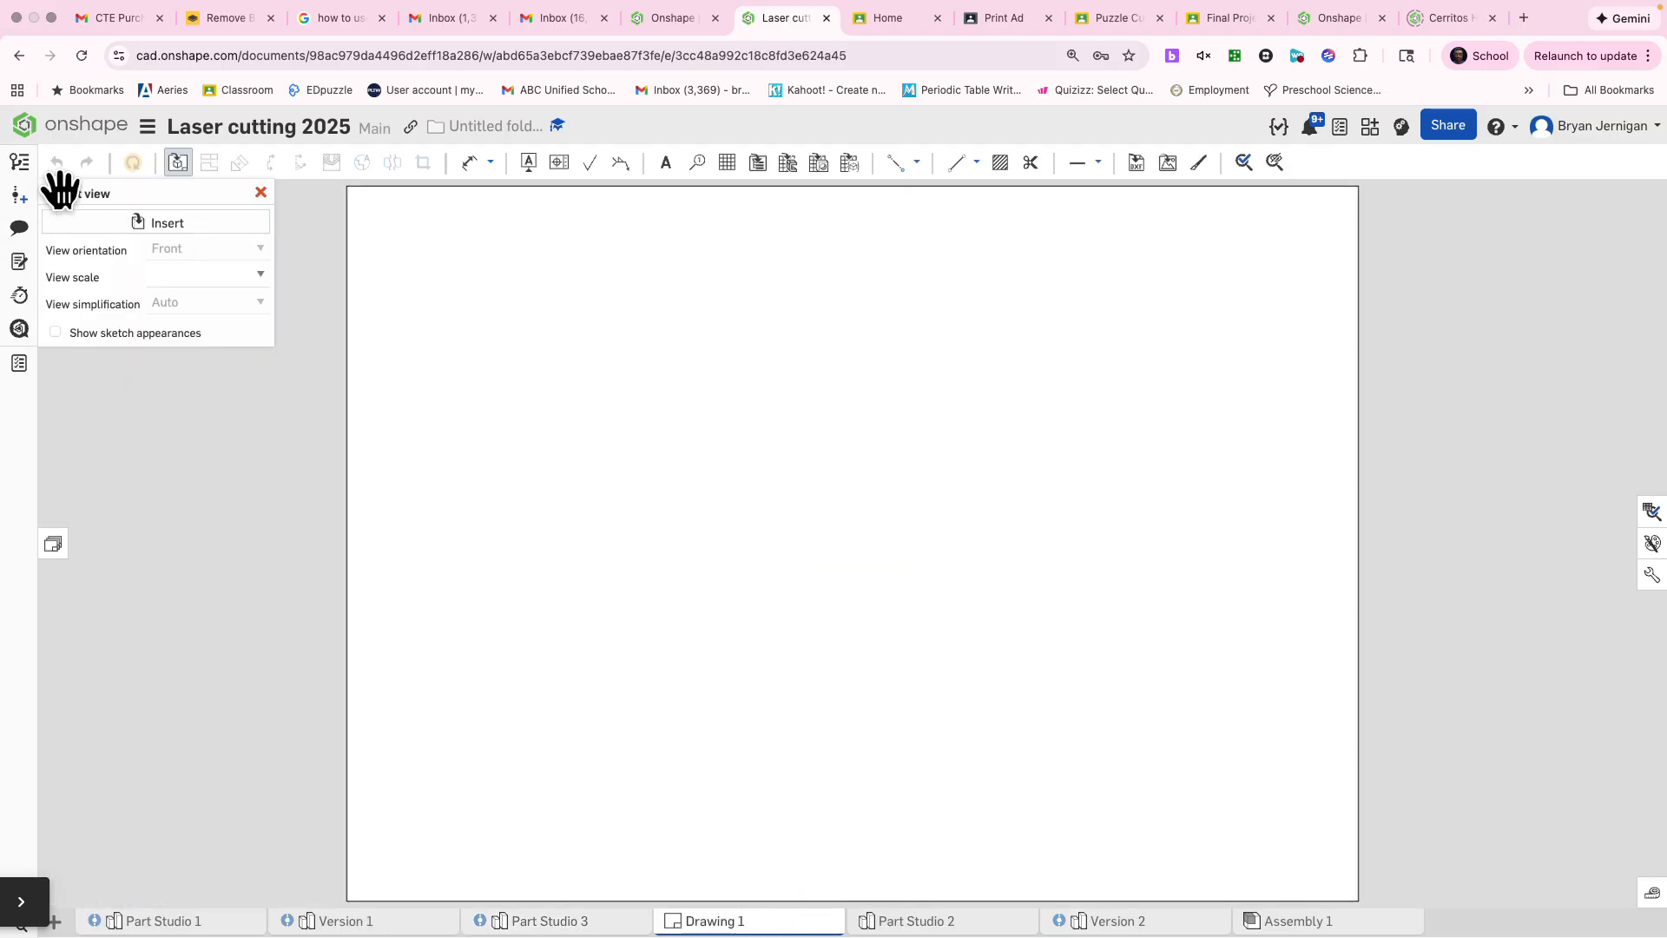
Step: Insert the whole of Part Studio 3 as a drawing view with Top orientation
click(196, 226)
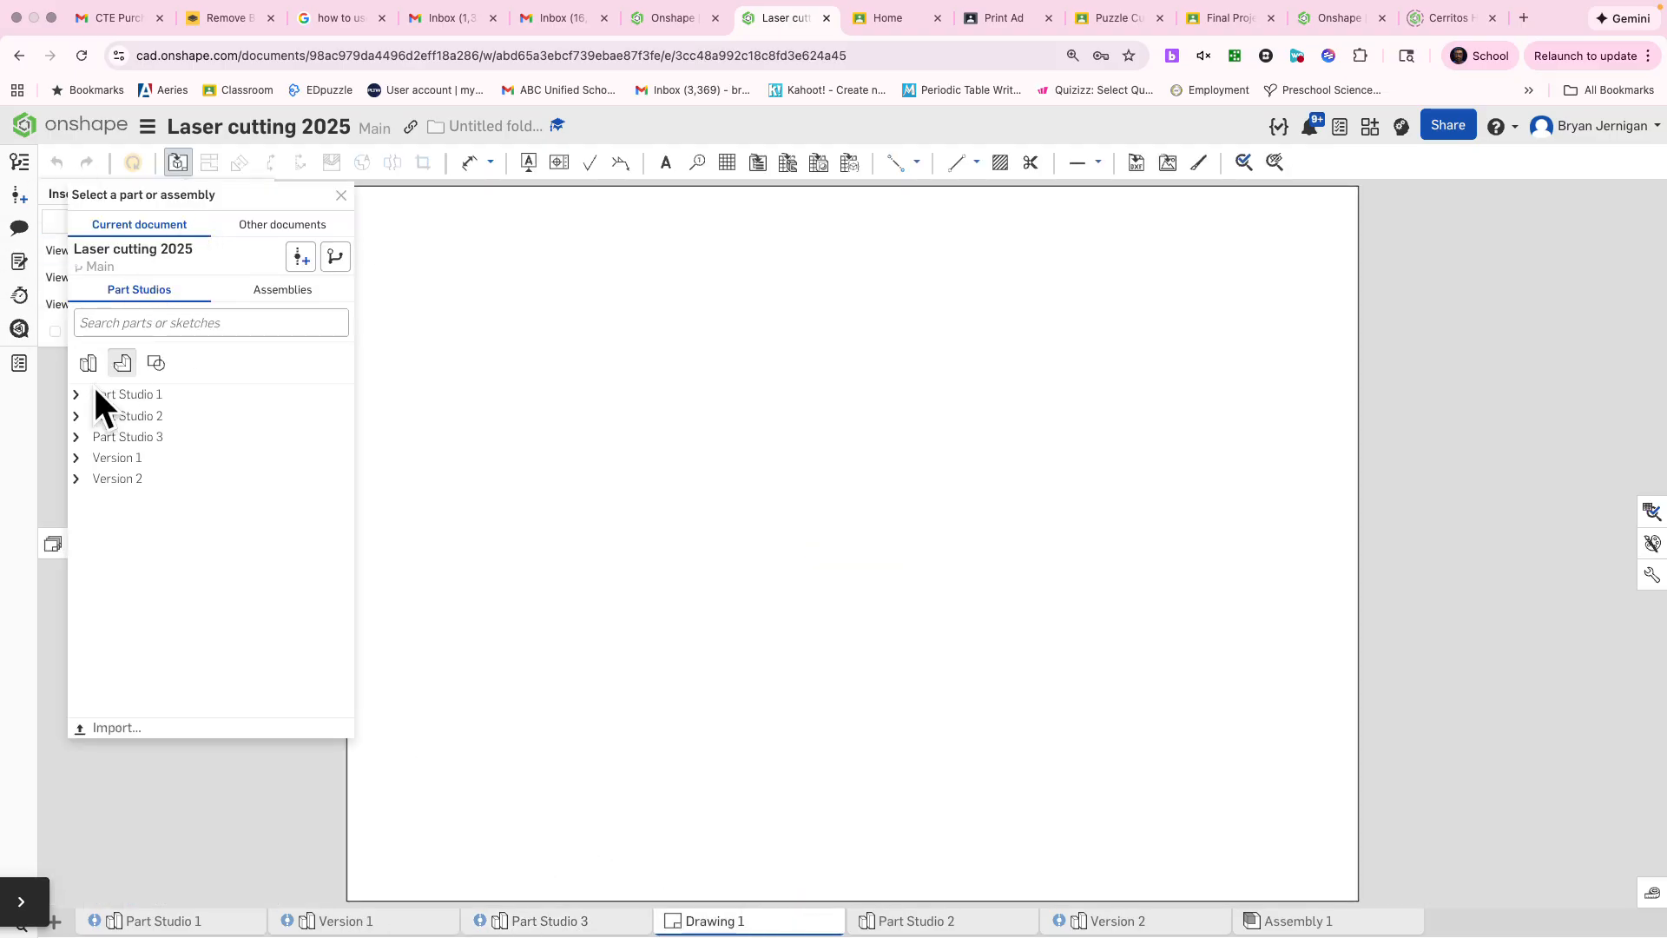
click(75, 437)
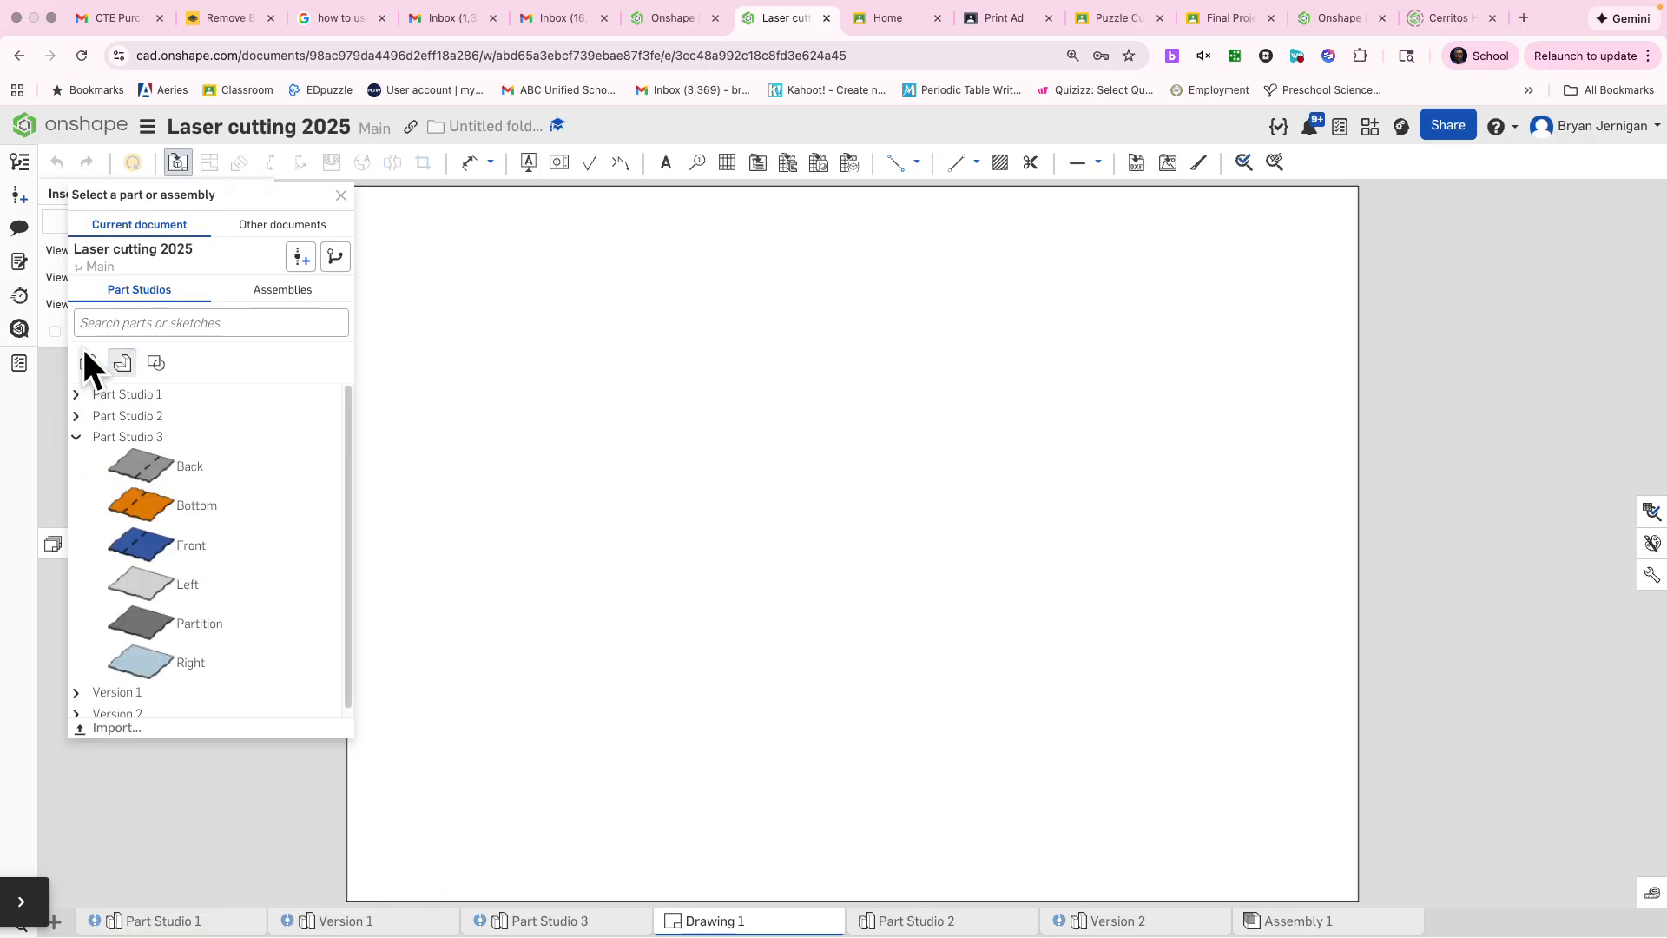
click(87, 358)
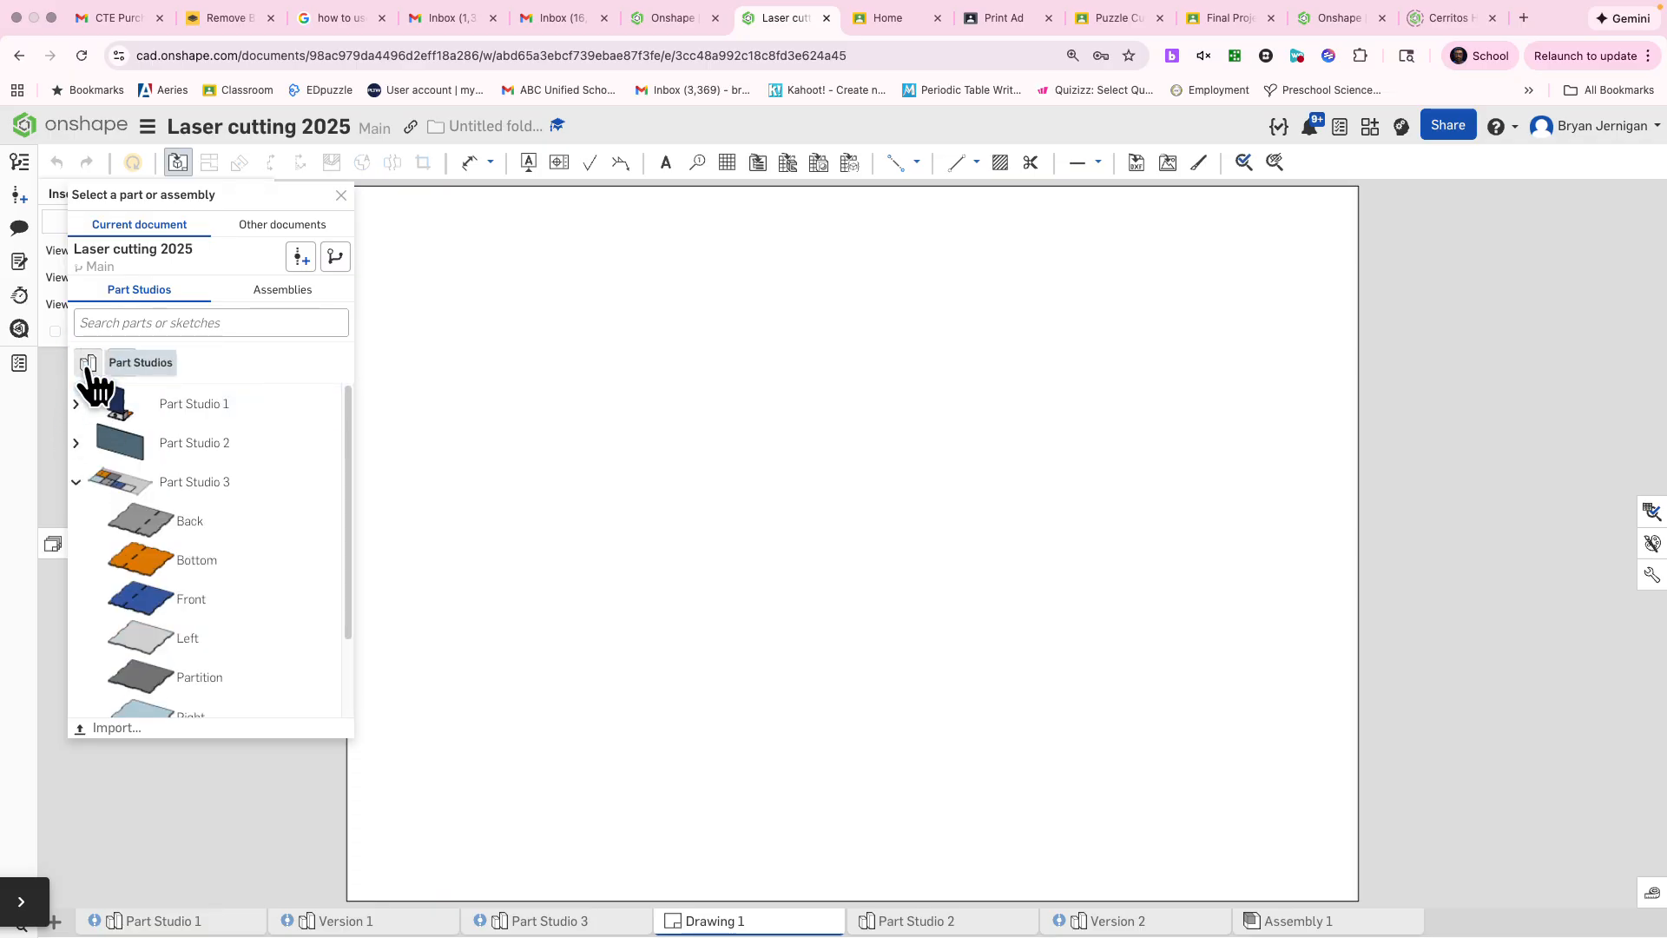
click(229, 500)
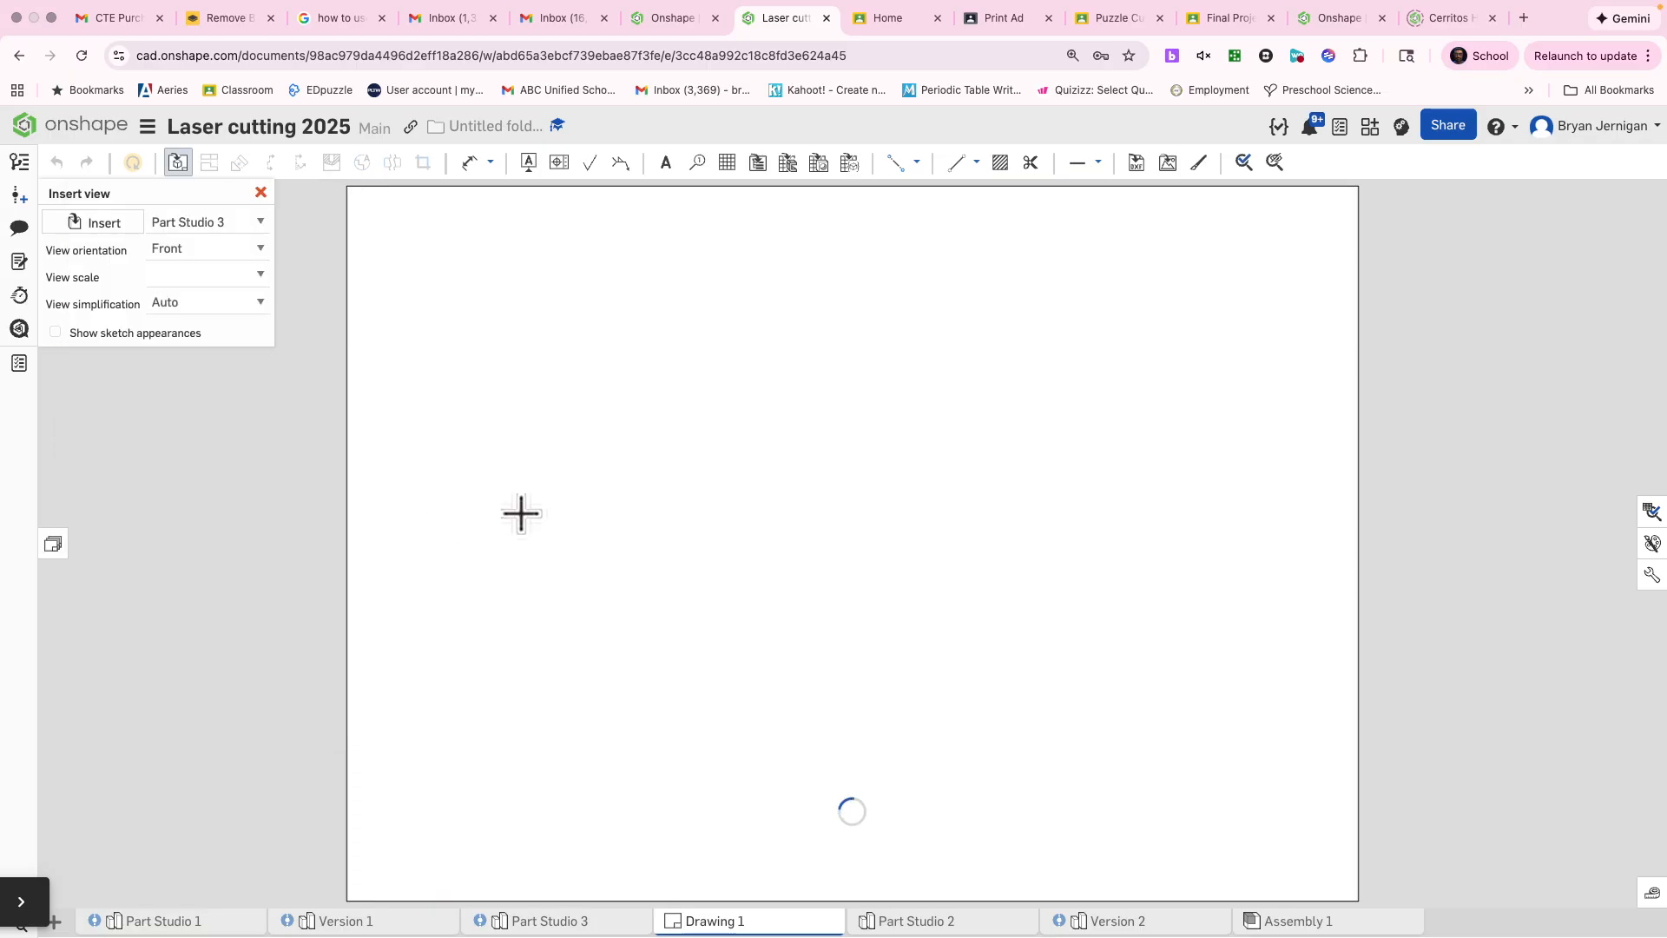
click(247, 249)
click(195, 187)
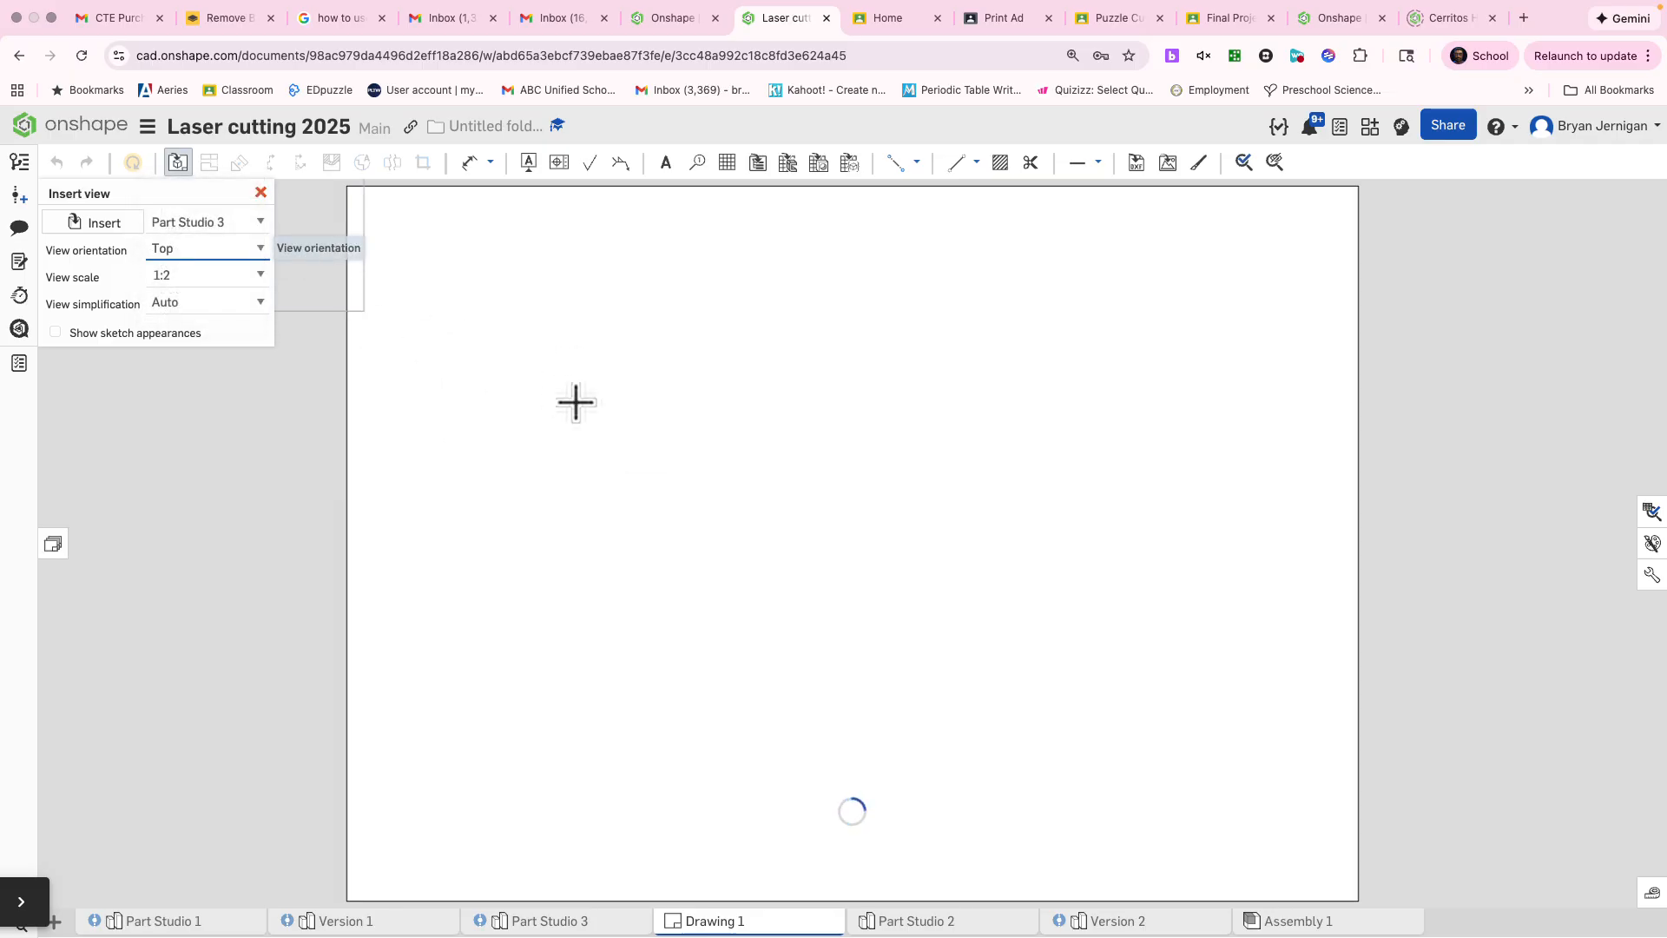
Step: Set the view scale to 1:1, place the view near the sheet's upper-left corner, and end placement without projected views
click(258, 278)
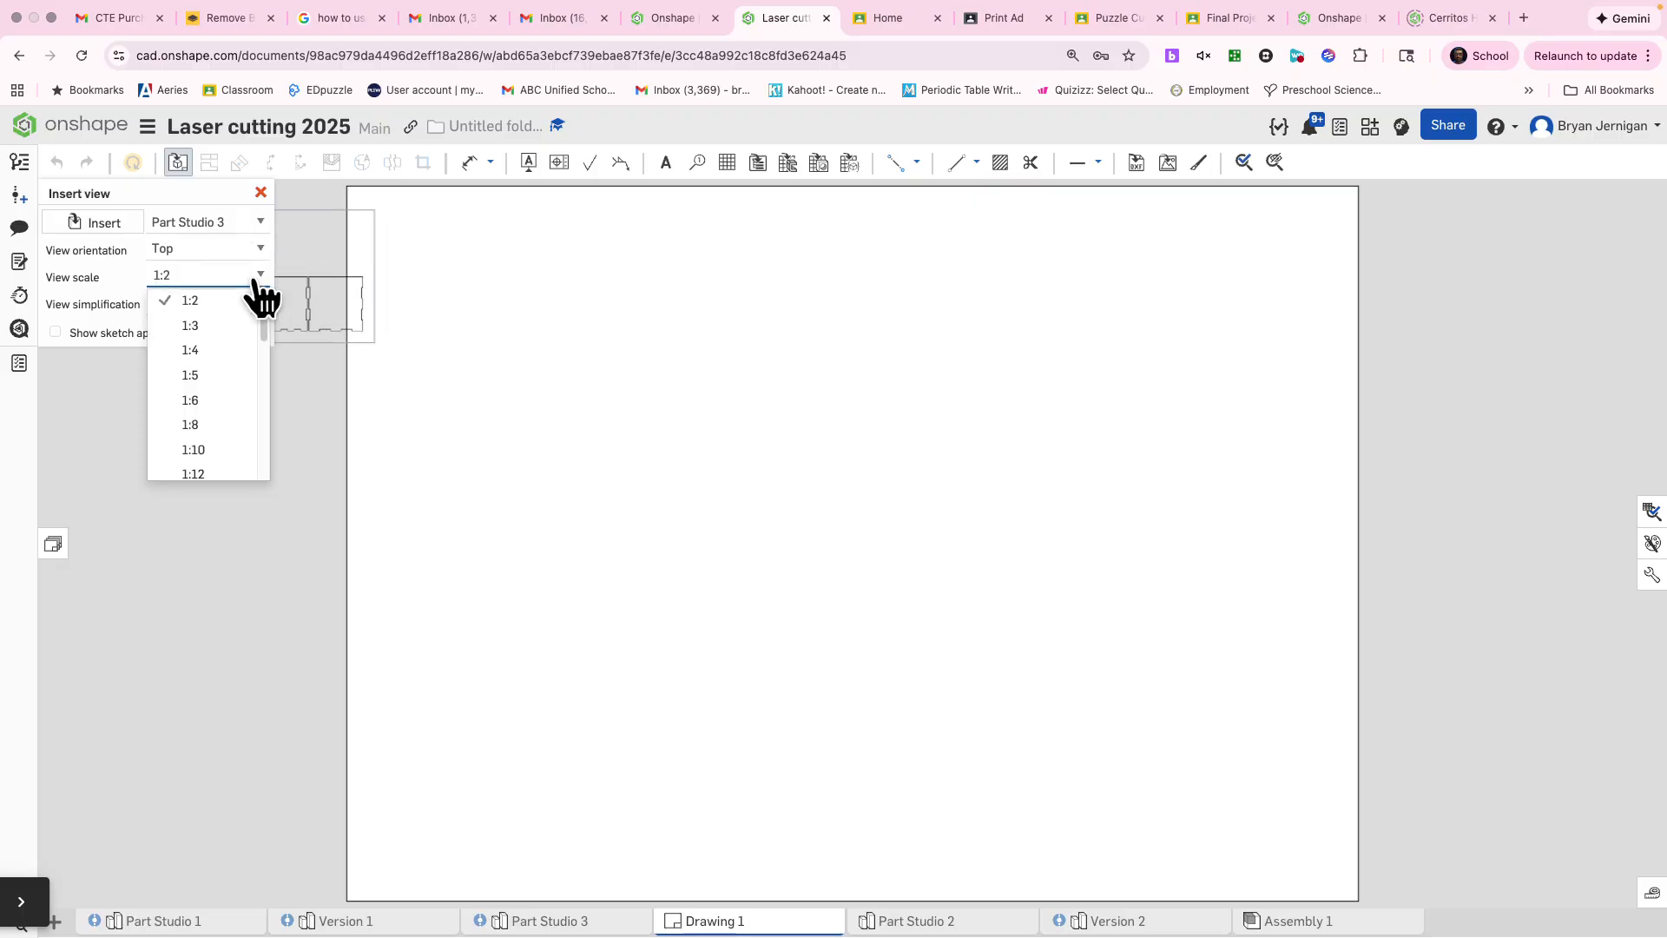
scroll(196, 343, up, 1)
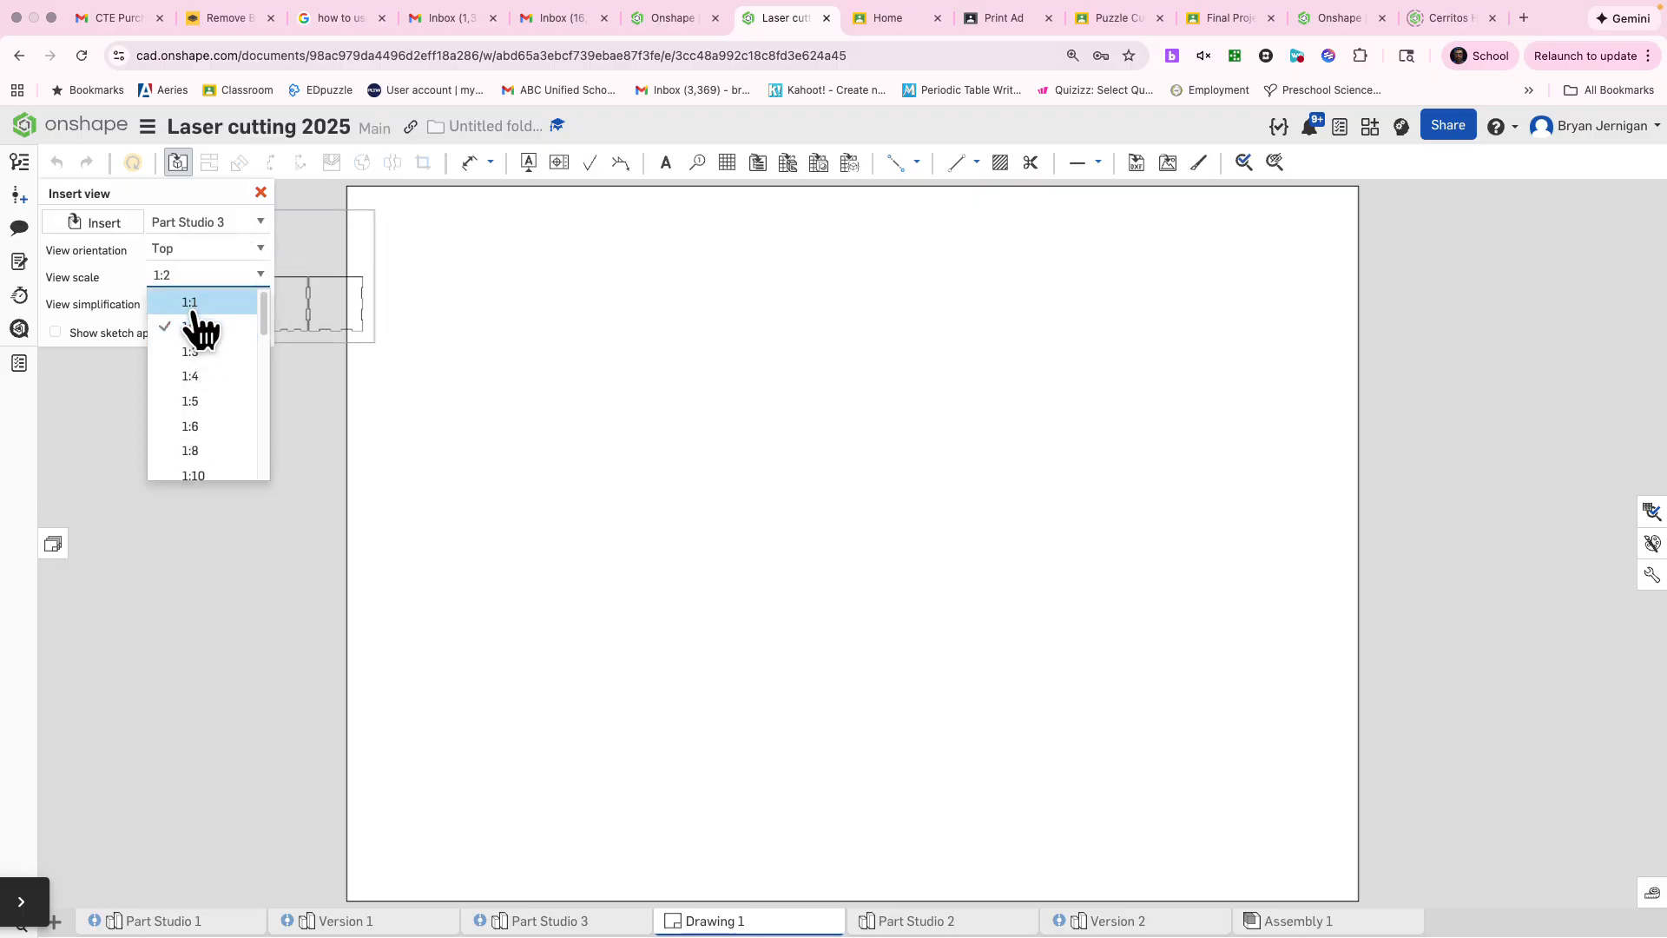
click(193, 304)
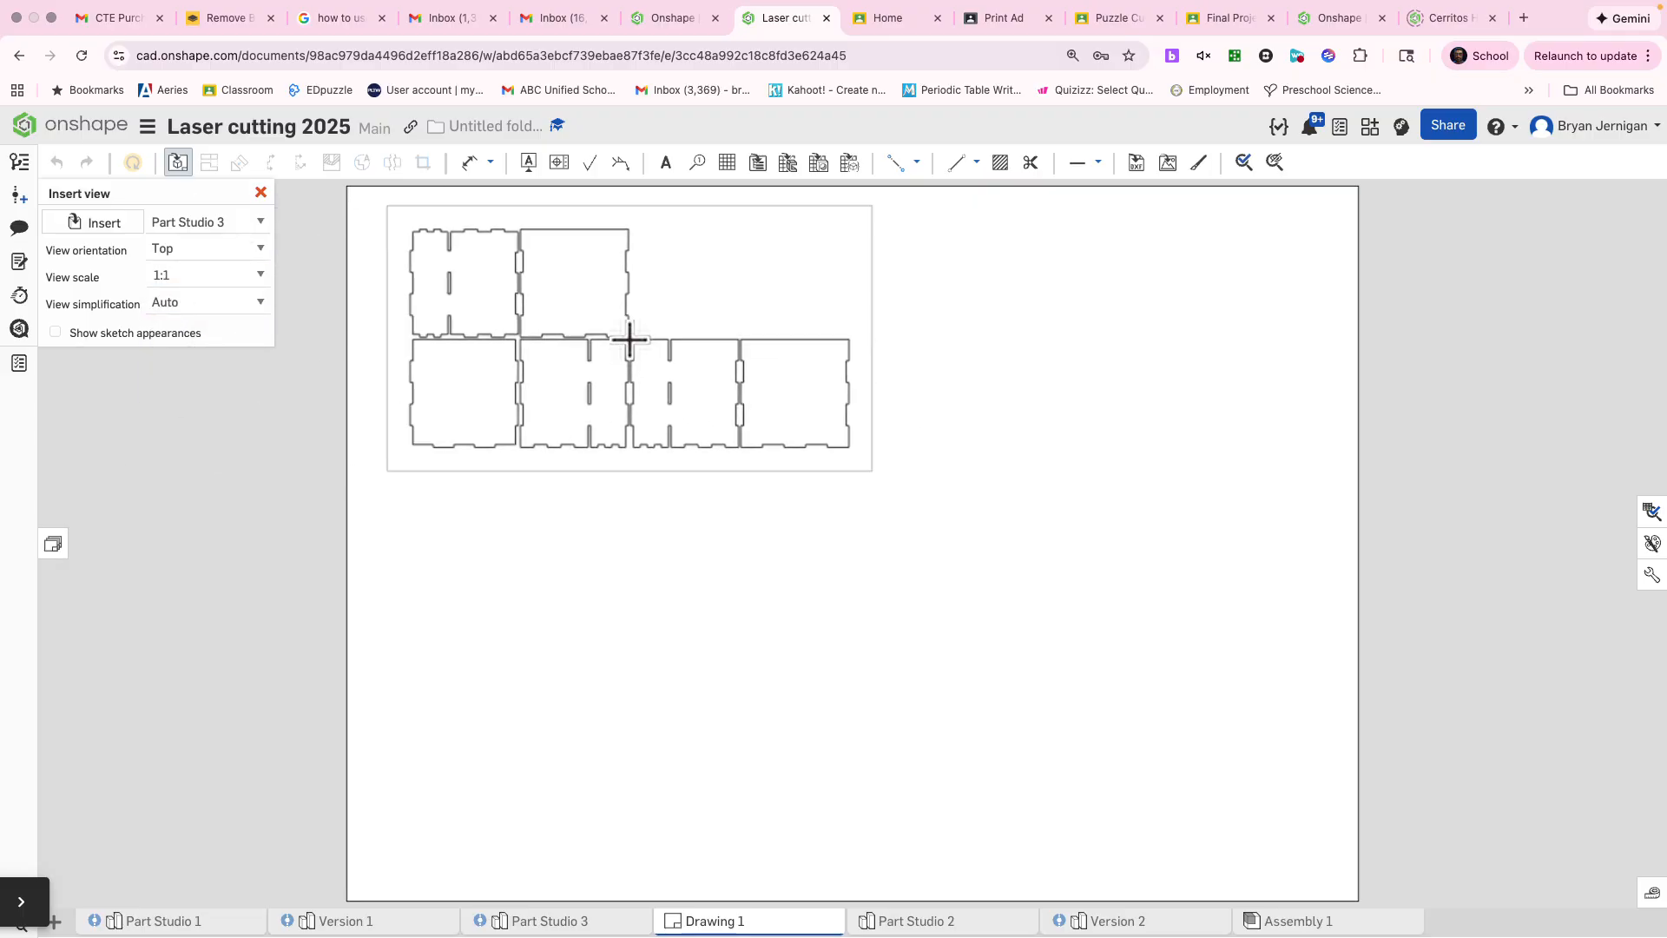
click(629, 339)
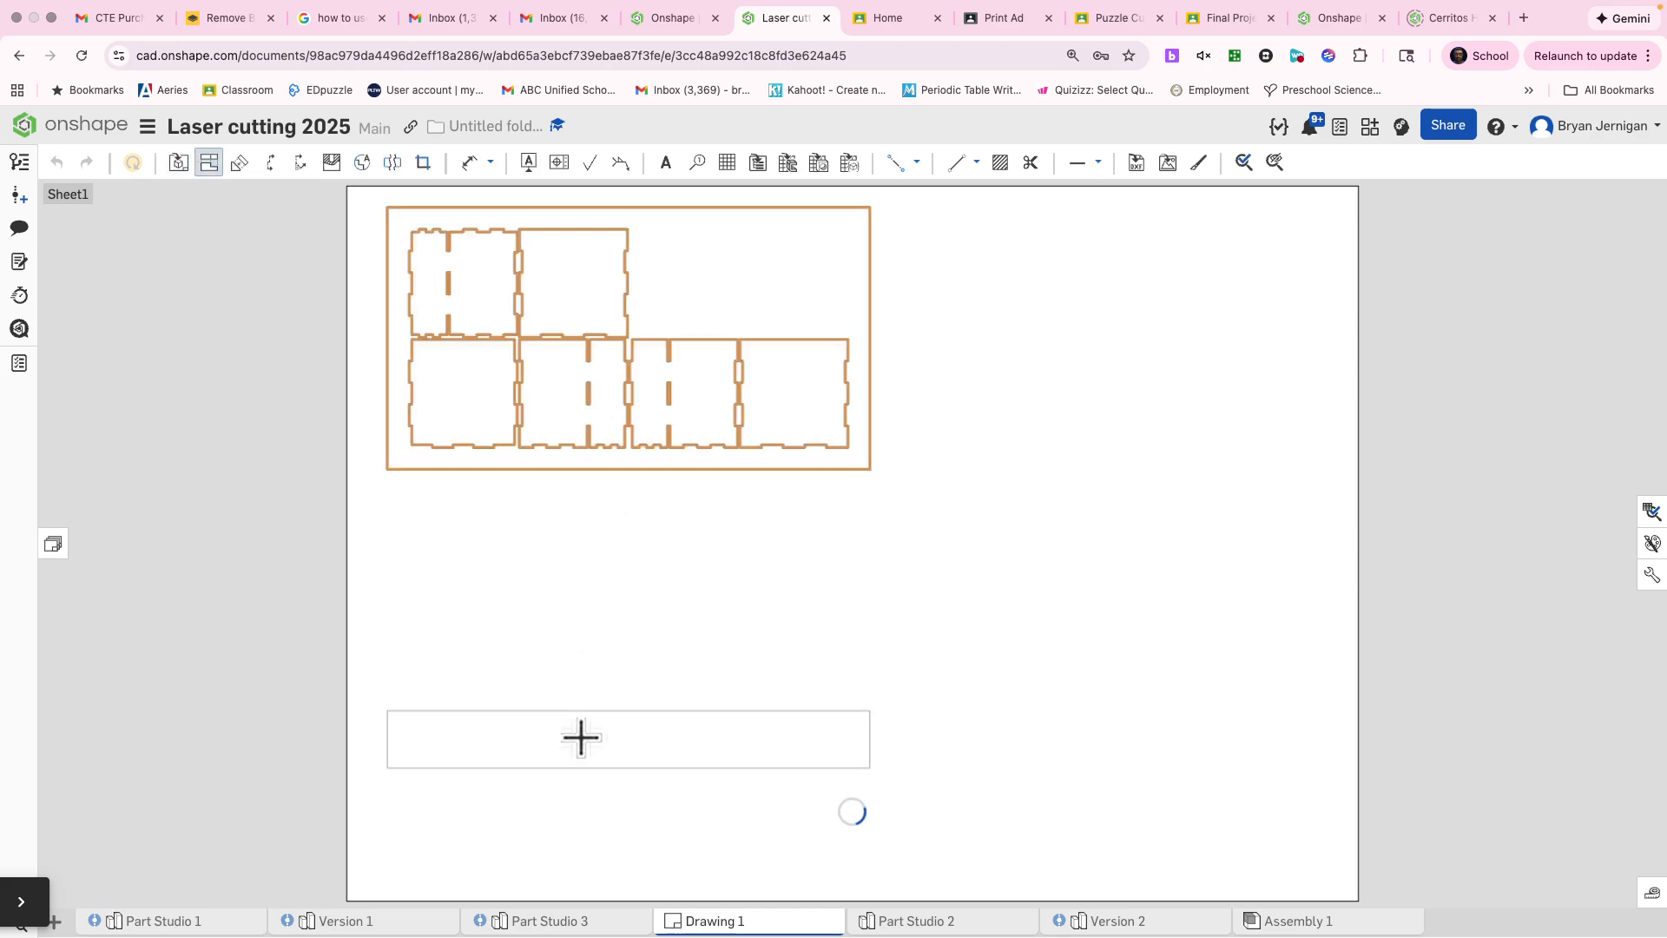
key(Escape)
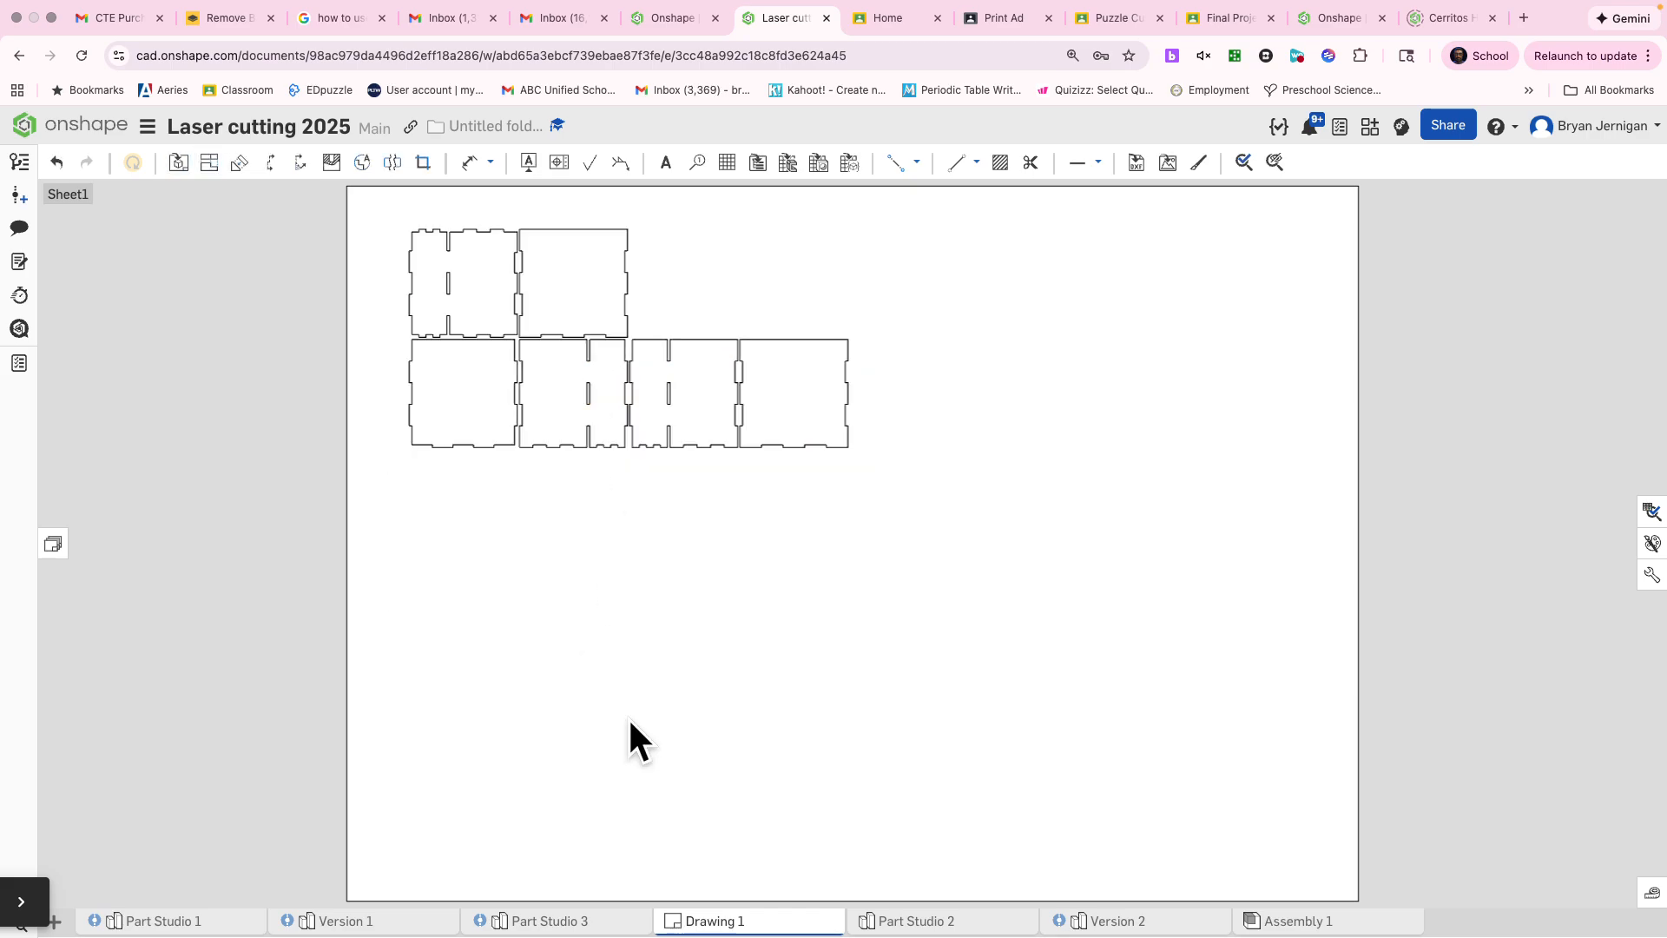
Step: Set Sheet1 to a custom size of 24 in wide by 12 in high in its sheet properties
click(54, 545)
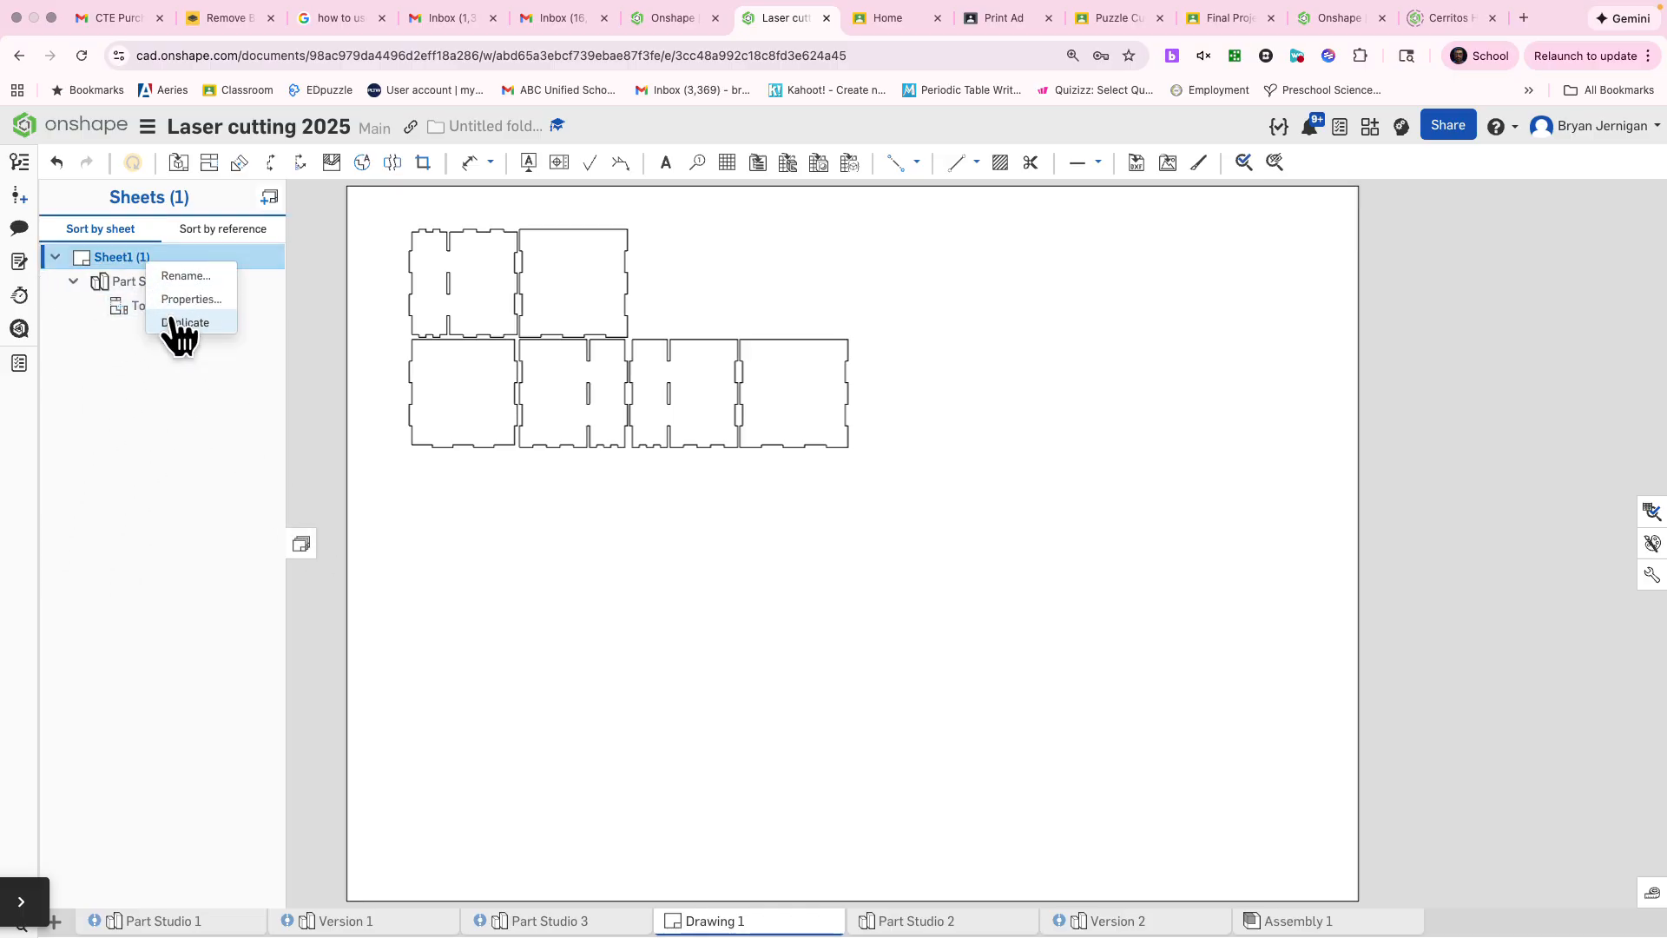
click(185, 295)
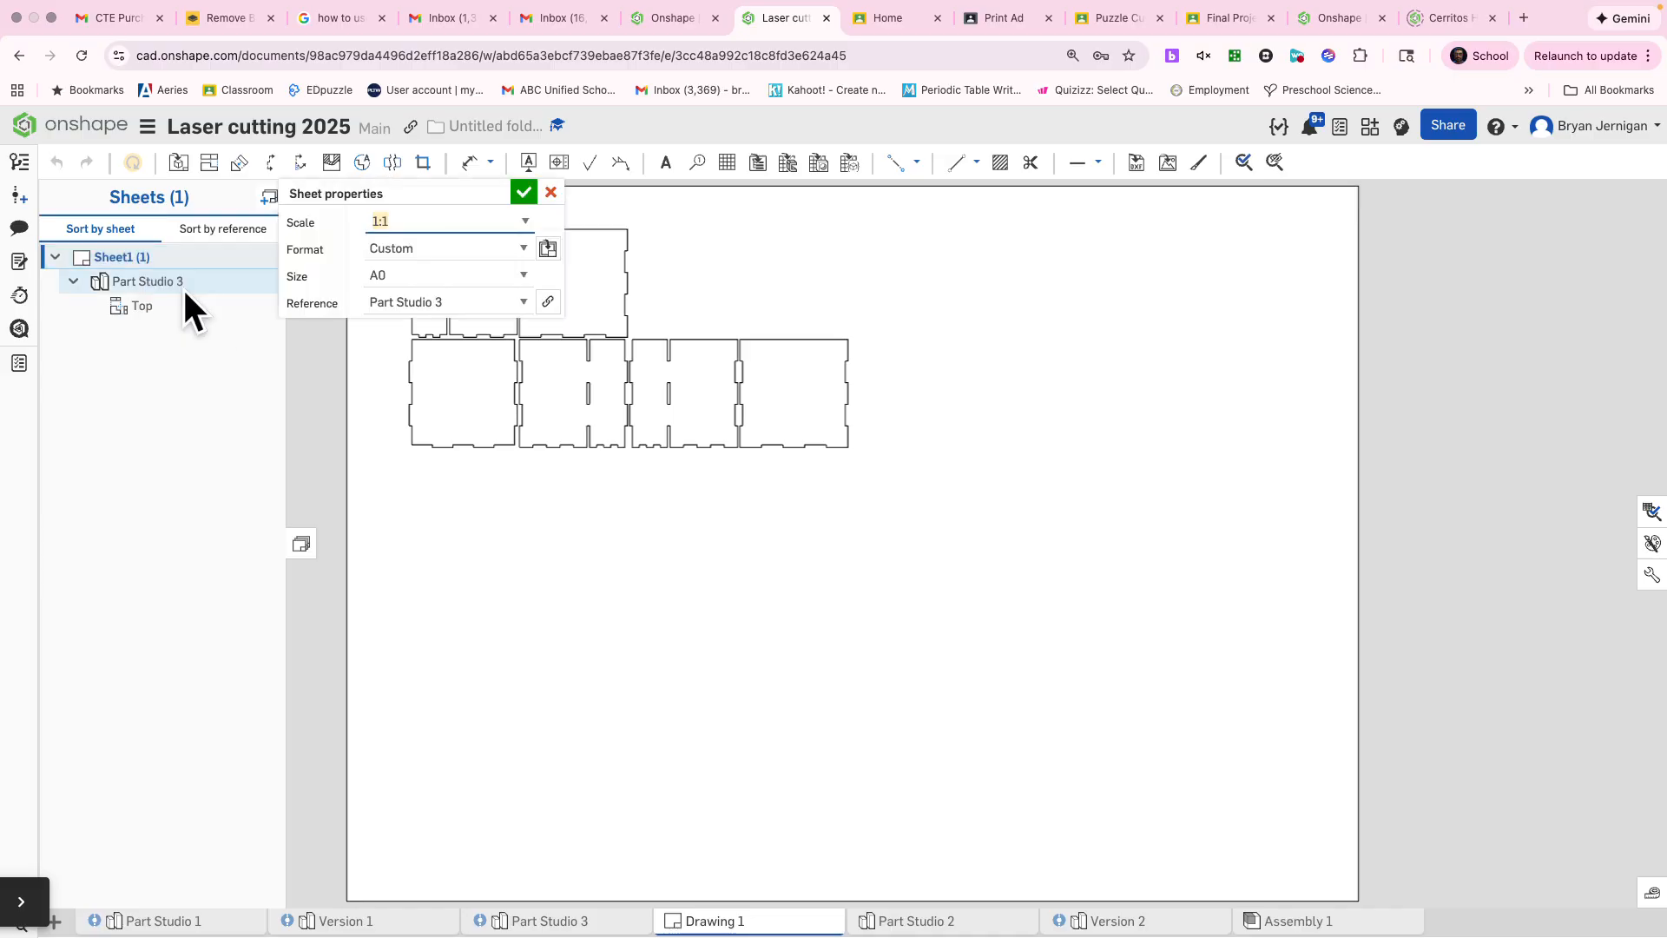
click(449, 276)
click(425, 295)
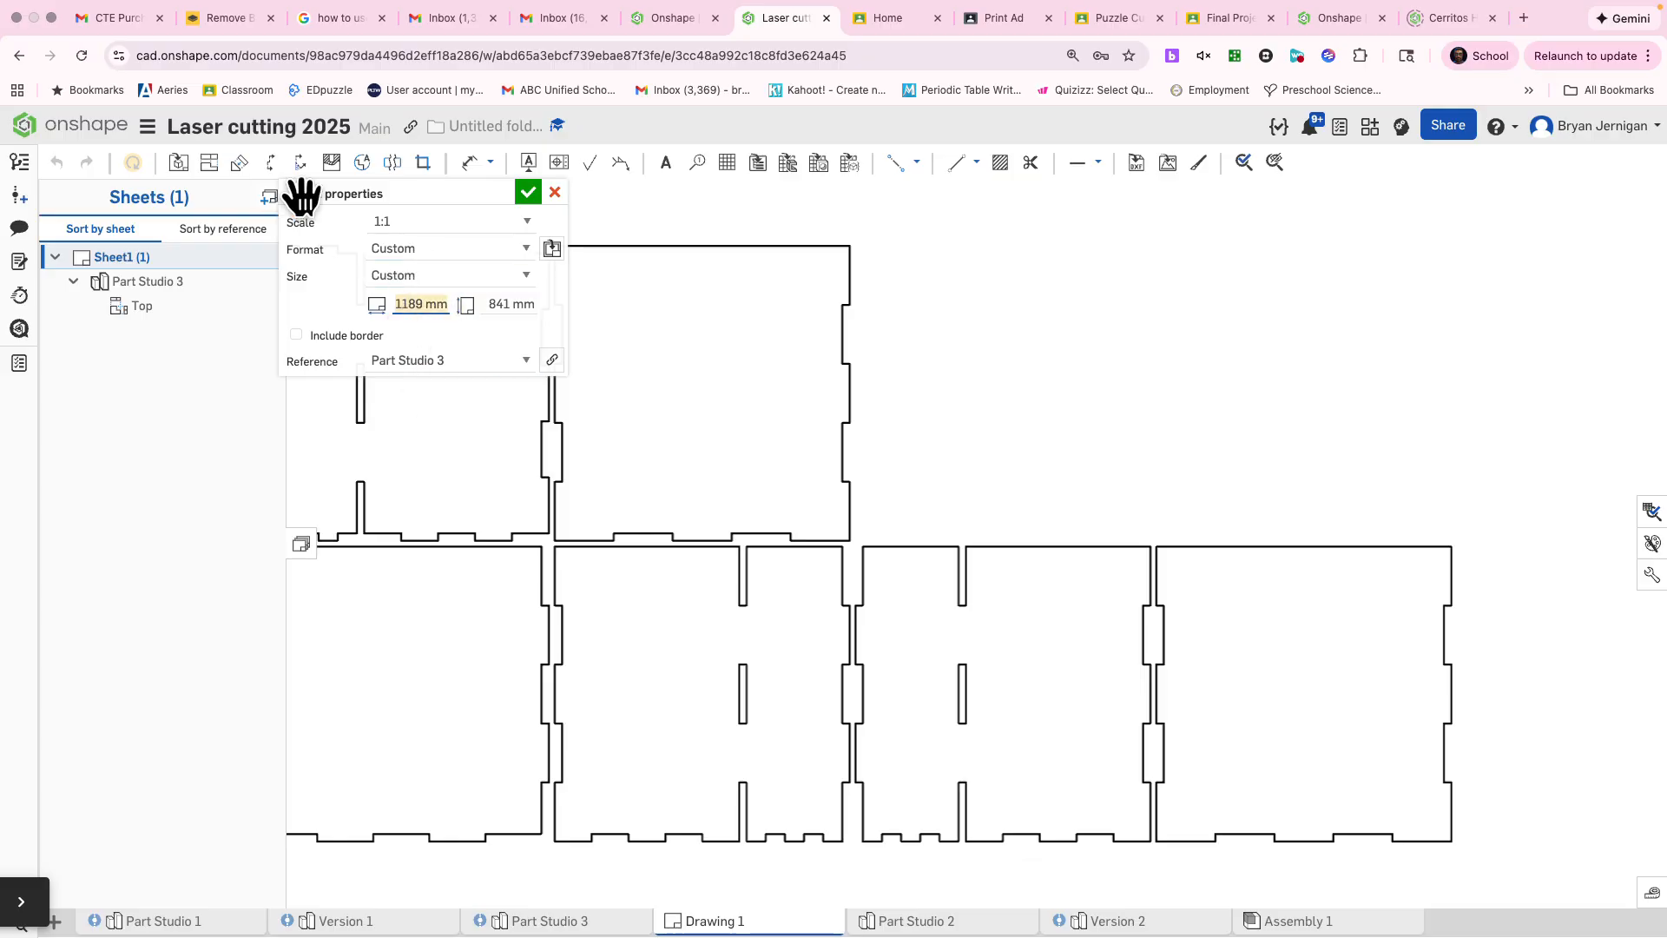
key(Tab)
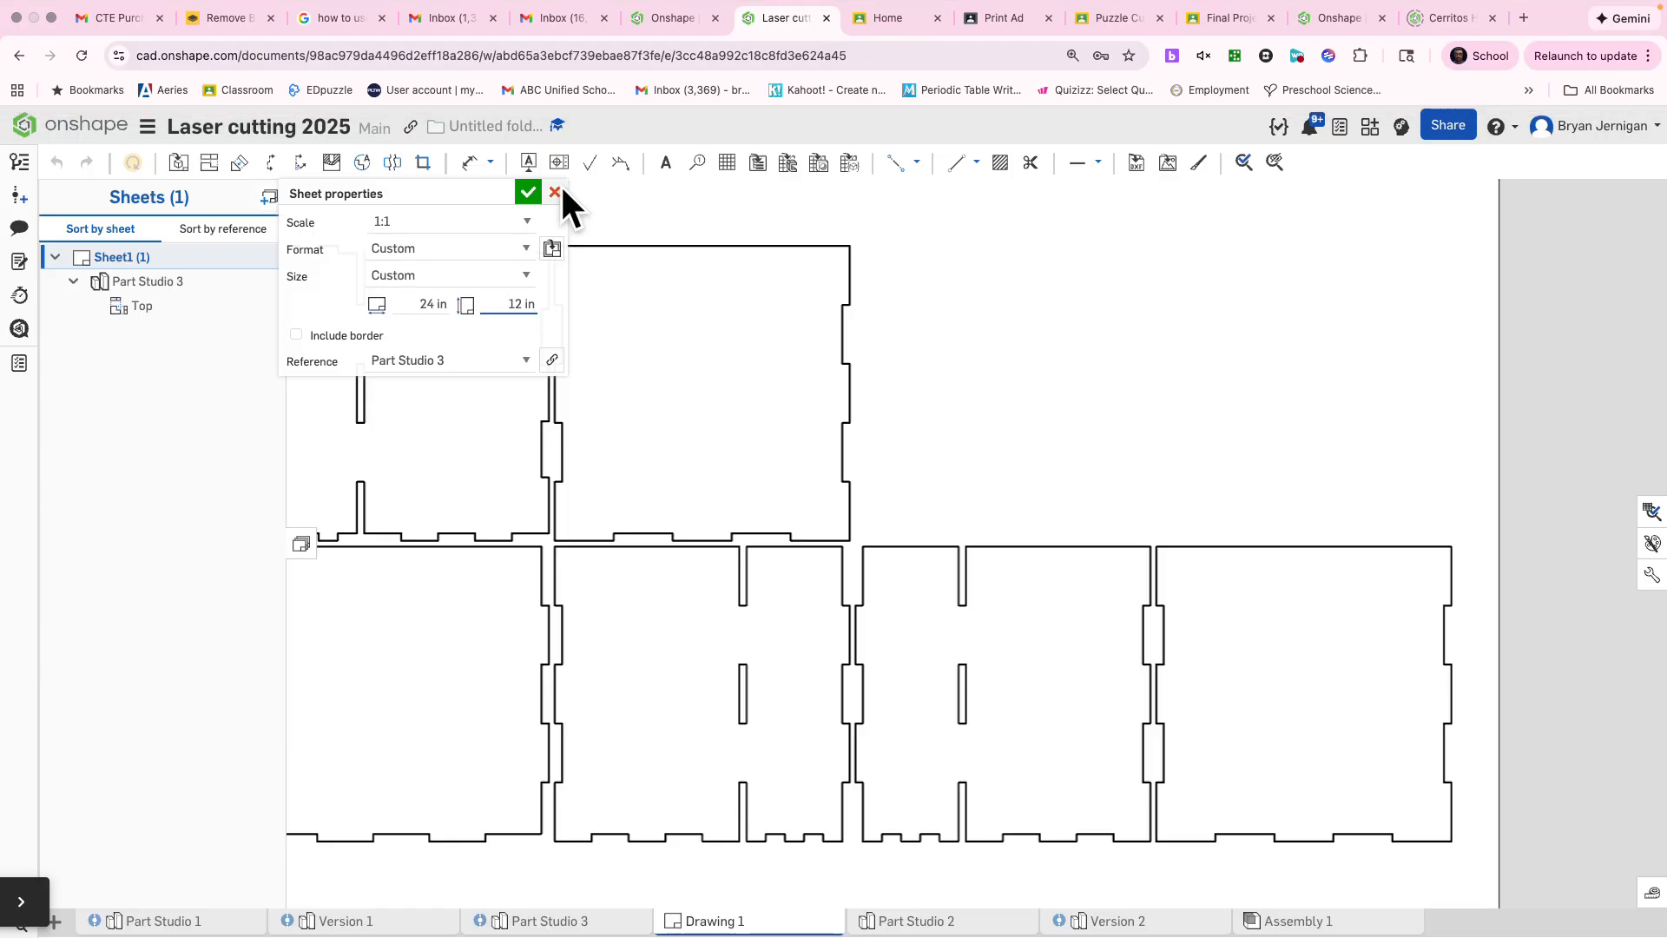
click(523, 193)
Step: Move the panel layout view onto the resized sheet so that all panels fit inside it
scroll(790, 477, down, 6)
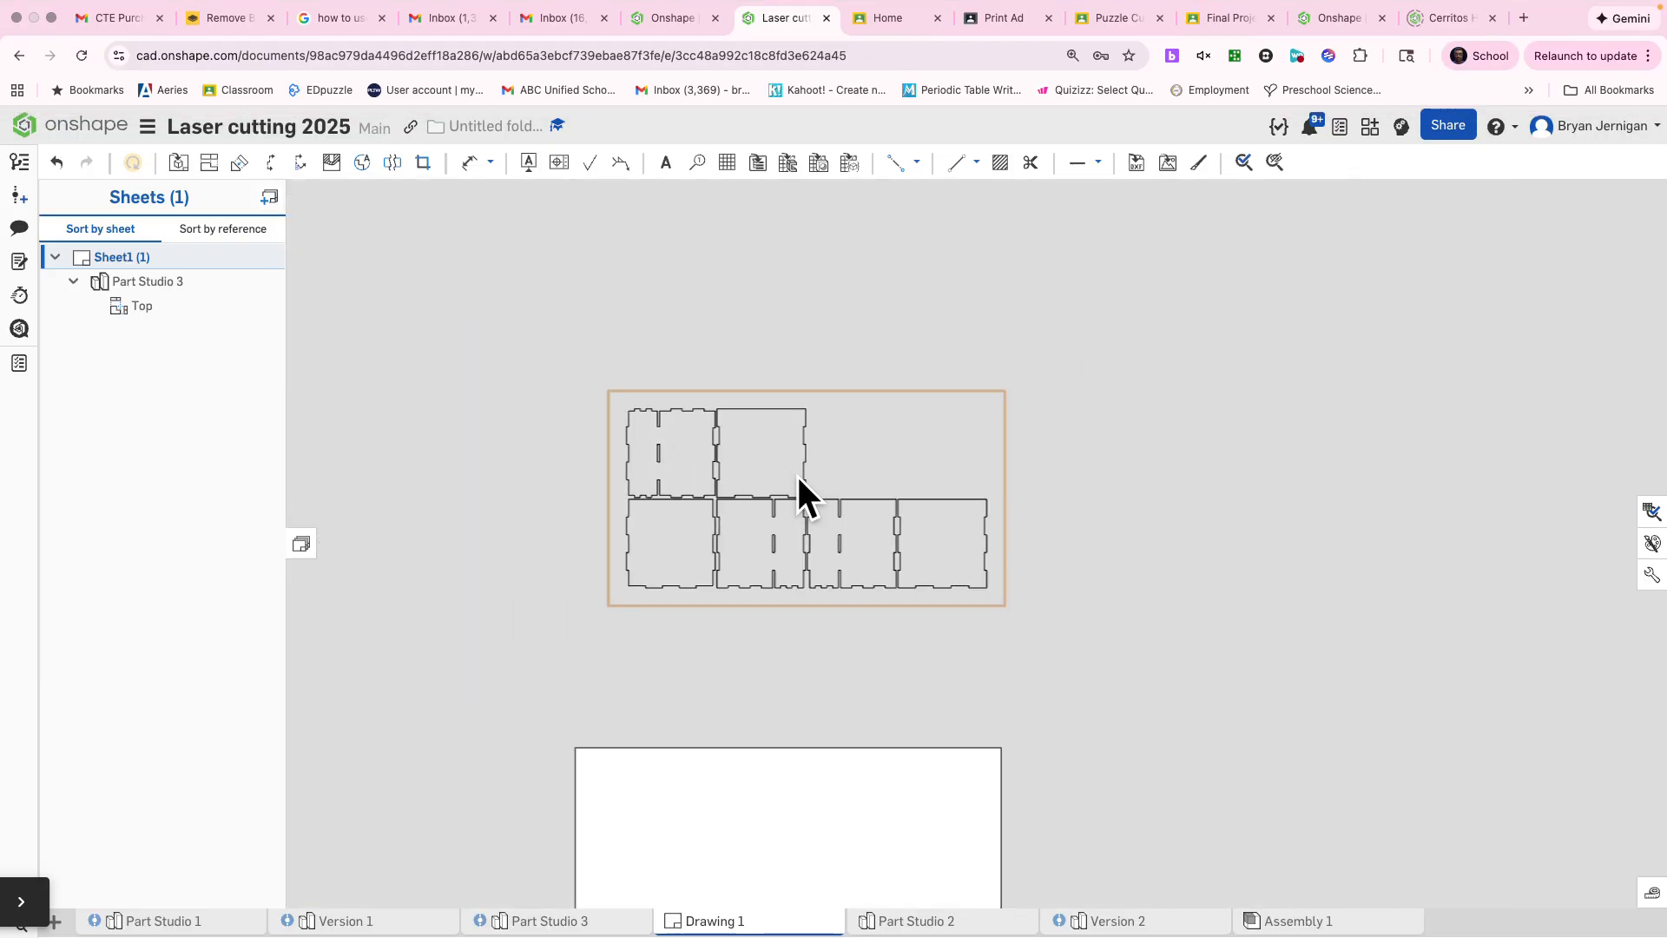
drag(795, 476, 760, 758)
middle_drag(915, 639, 743, 278)
scroll(675, 373, down, 1)
scroll(674, 363, up, 4)
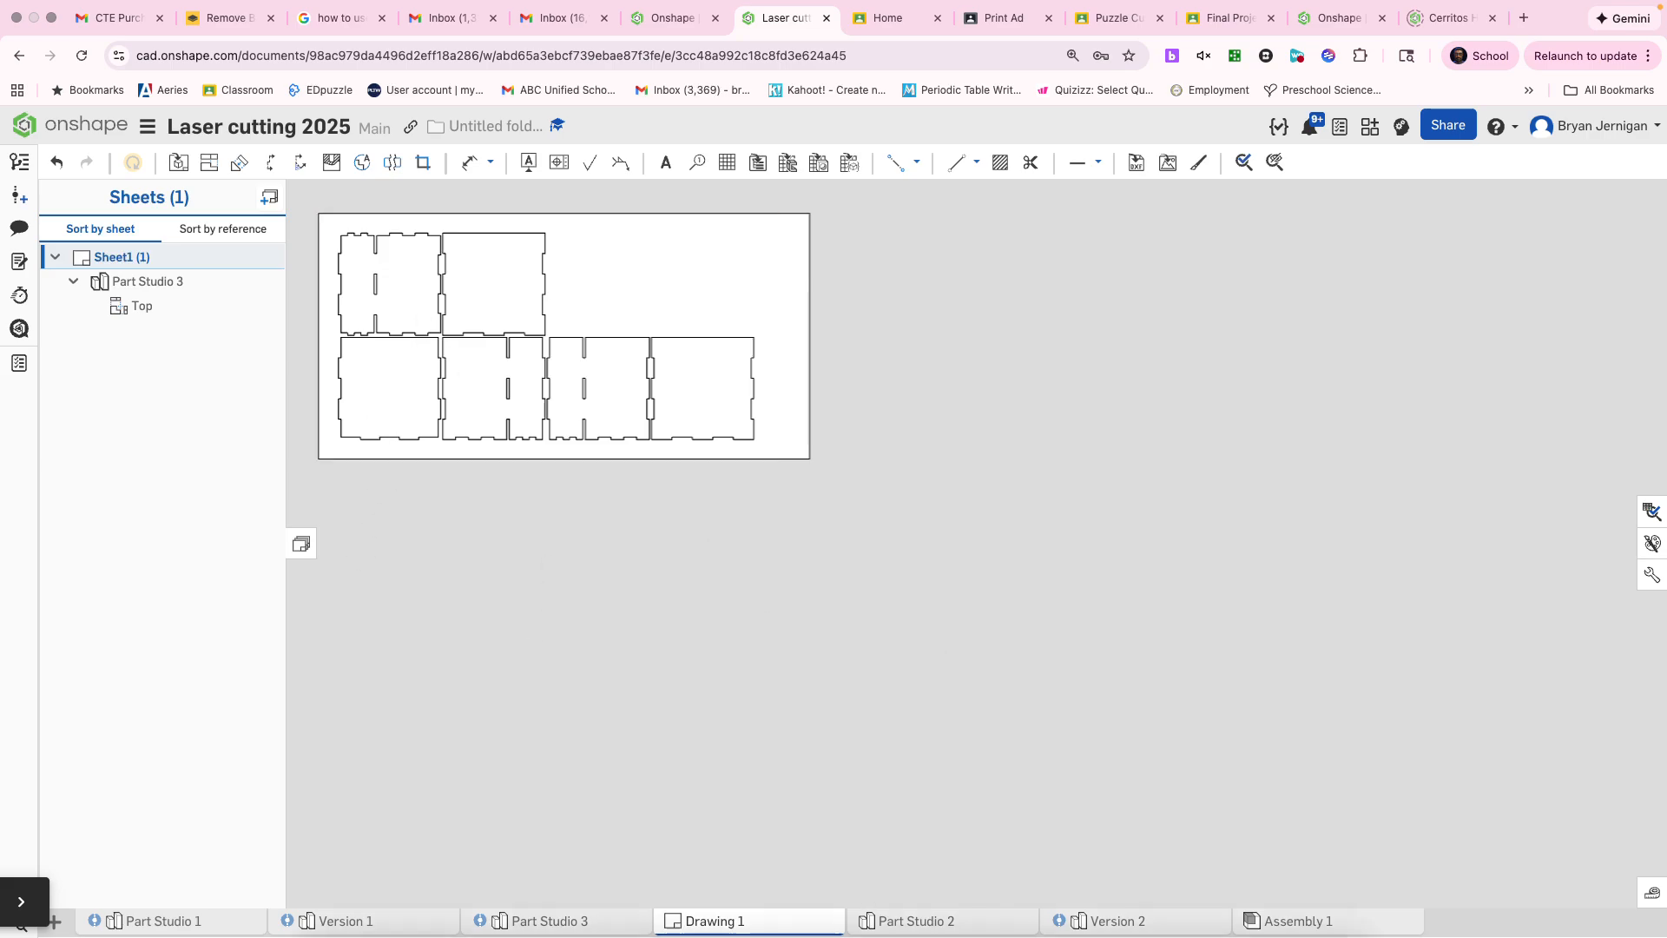
Step: Rename the drawing Drawing 1 as "Mr. Laser Cut Organizer"
right_click(725, 926)
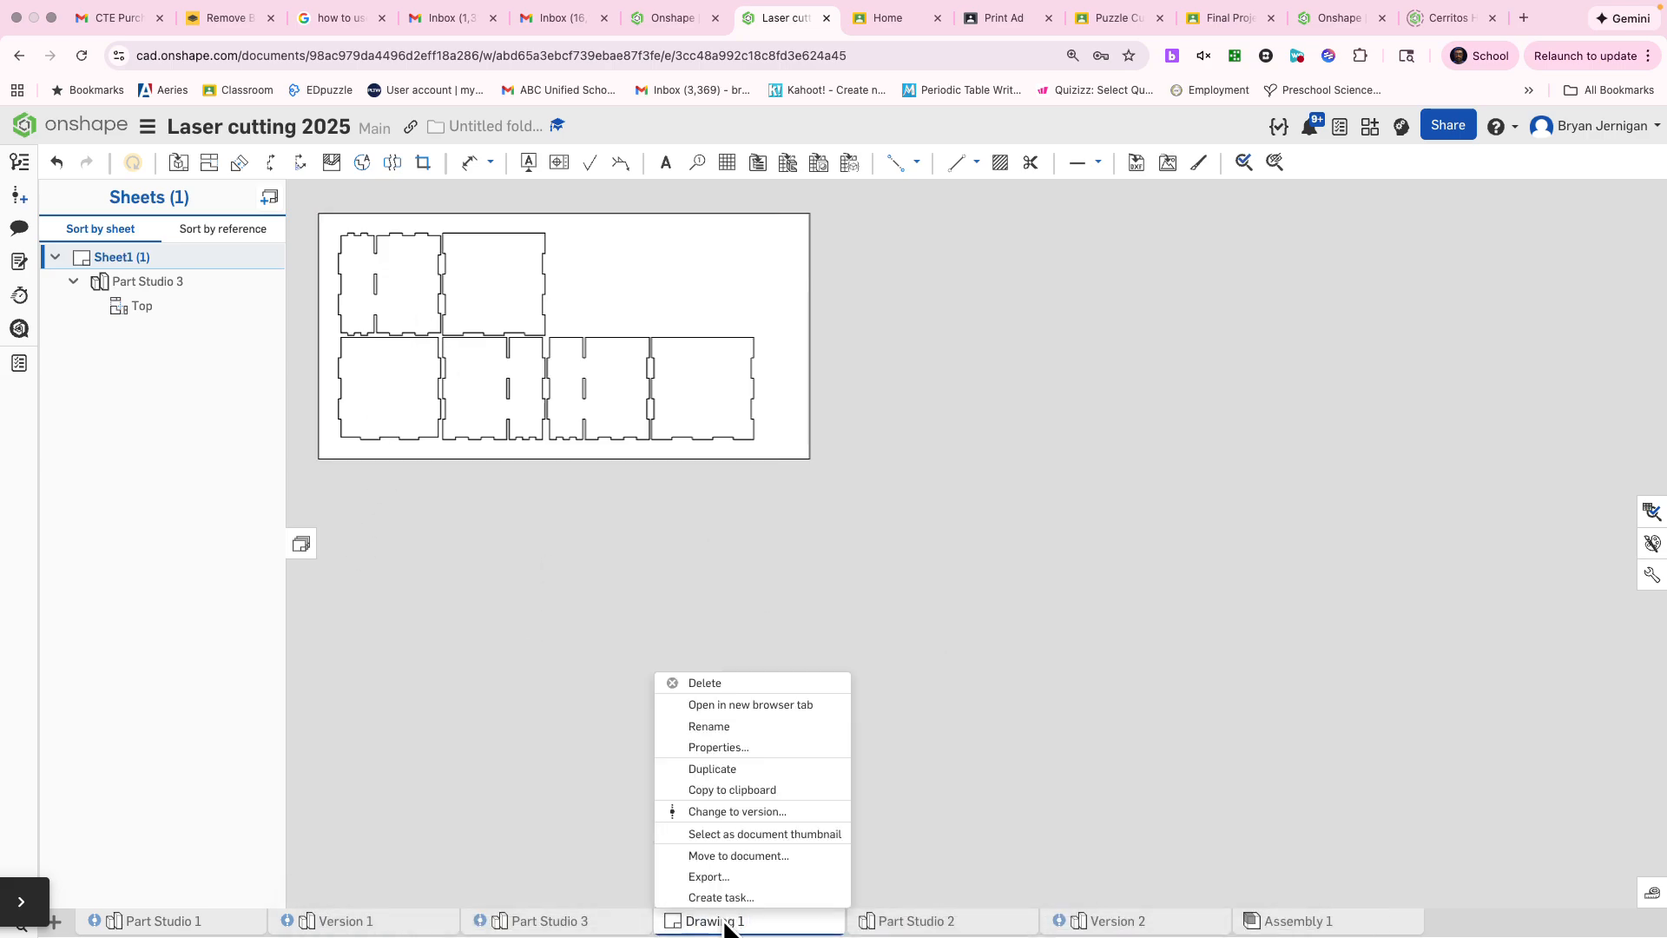
click(765, 729)
text(Mr)
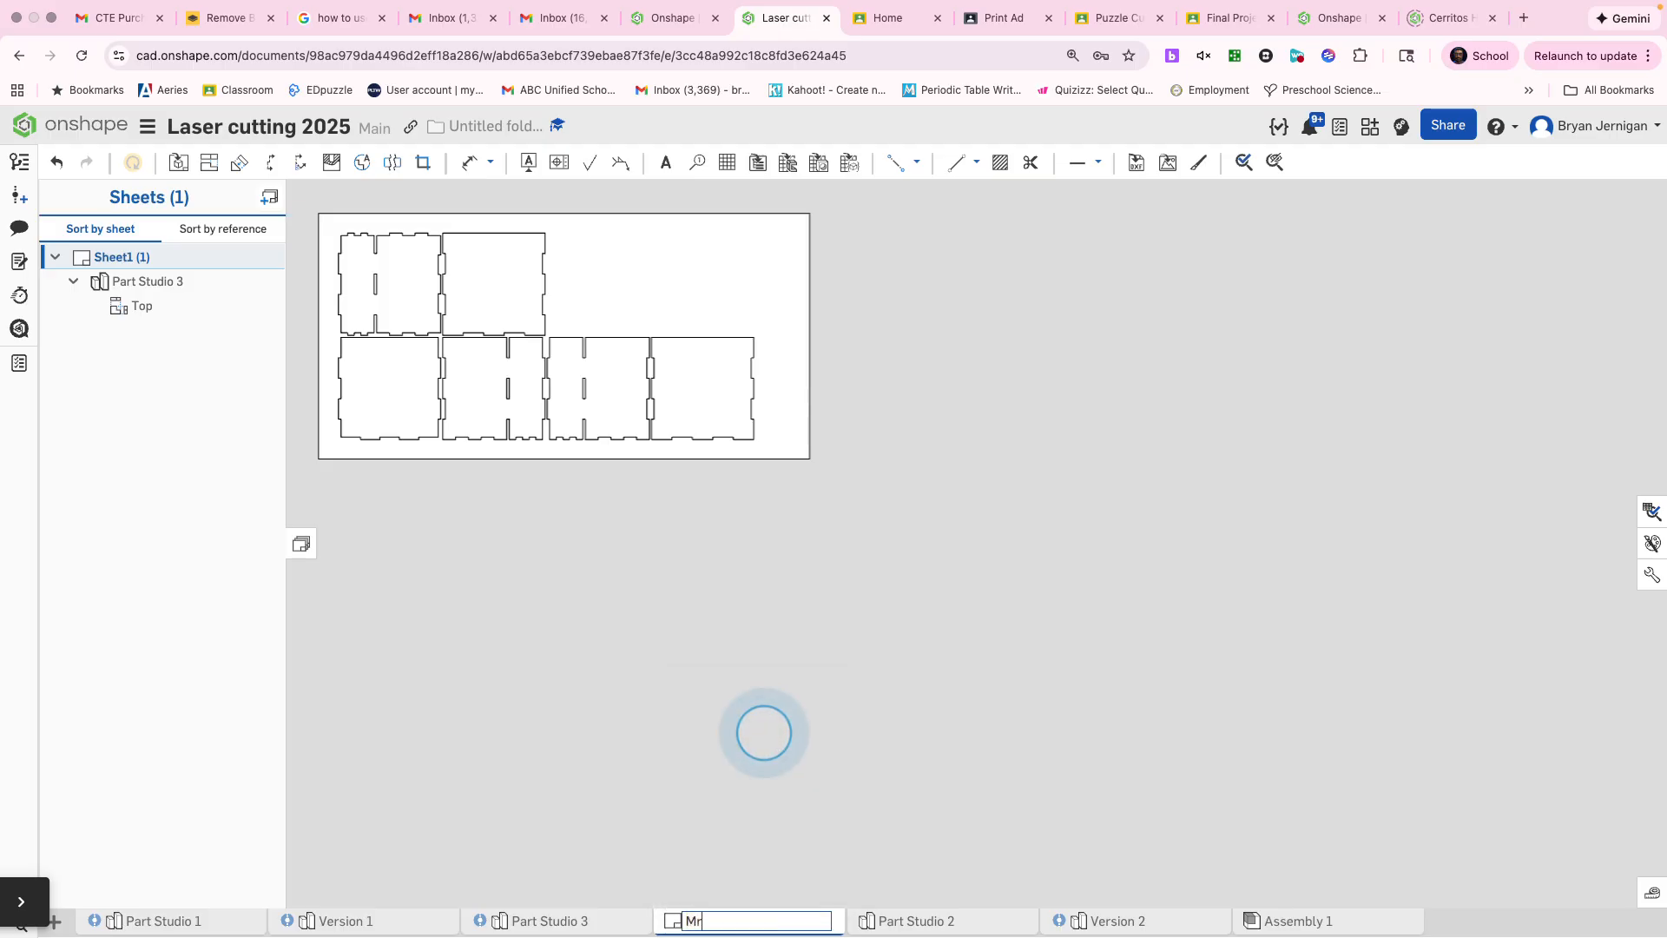
text(. Laser C)
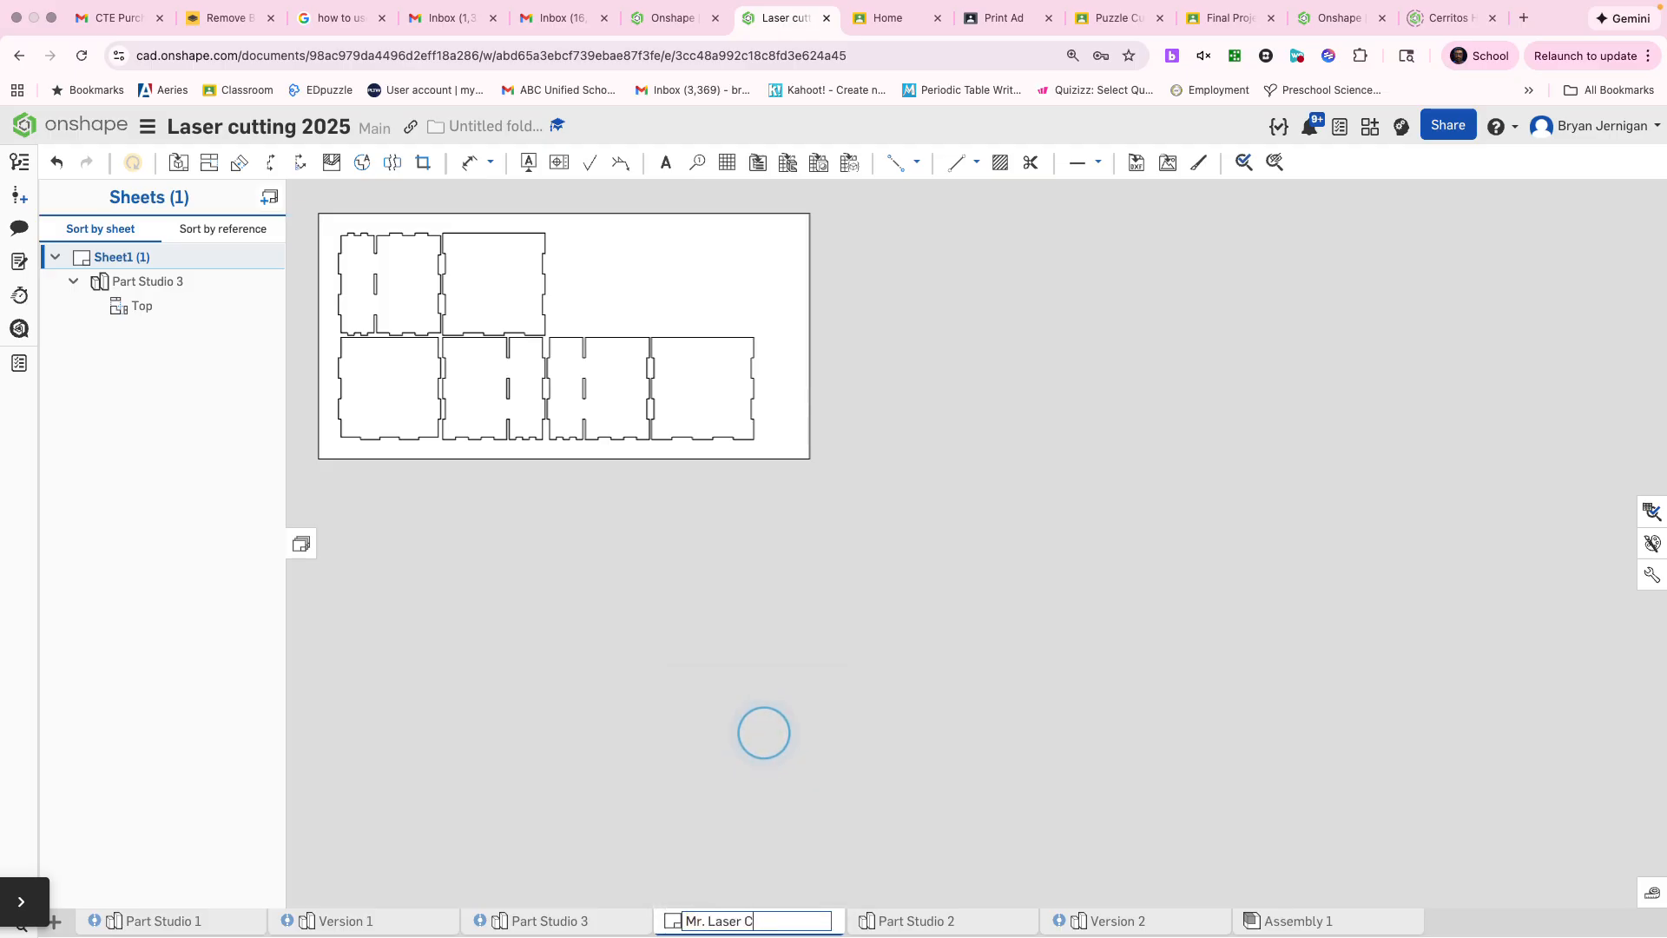
text(ut Organizer)
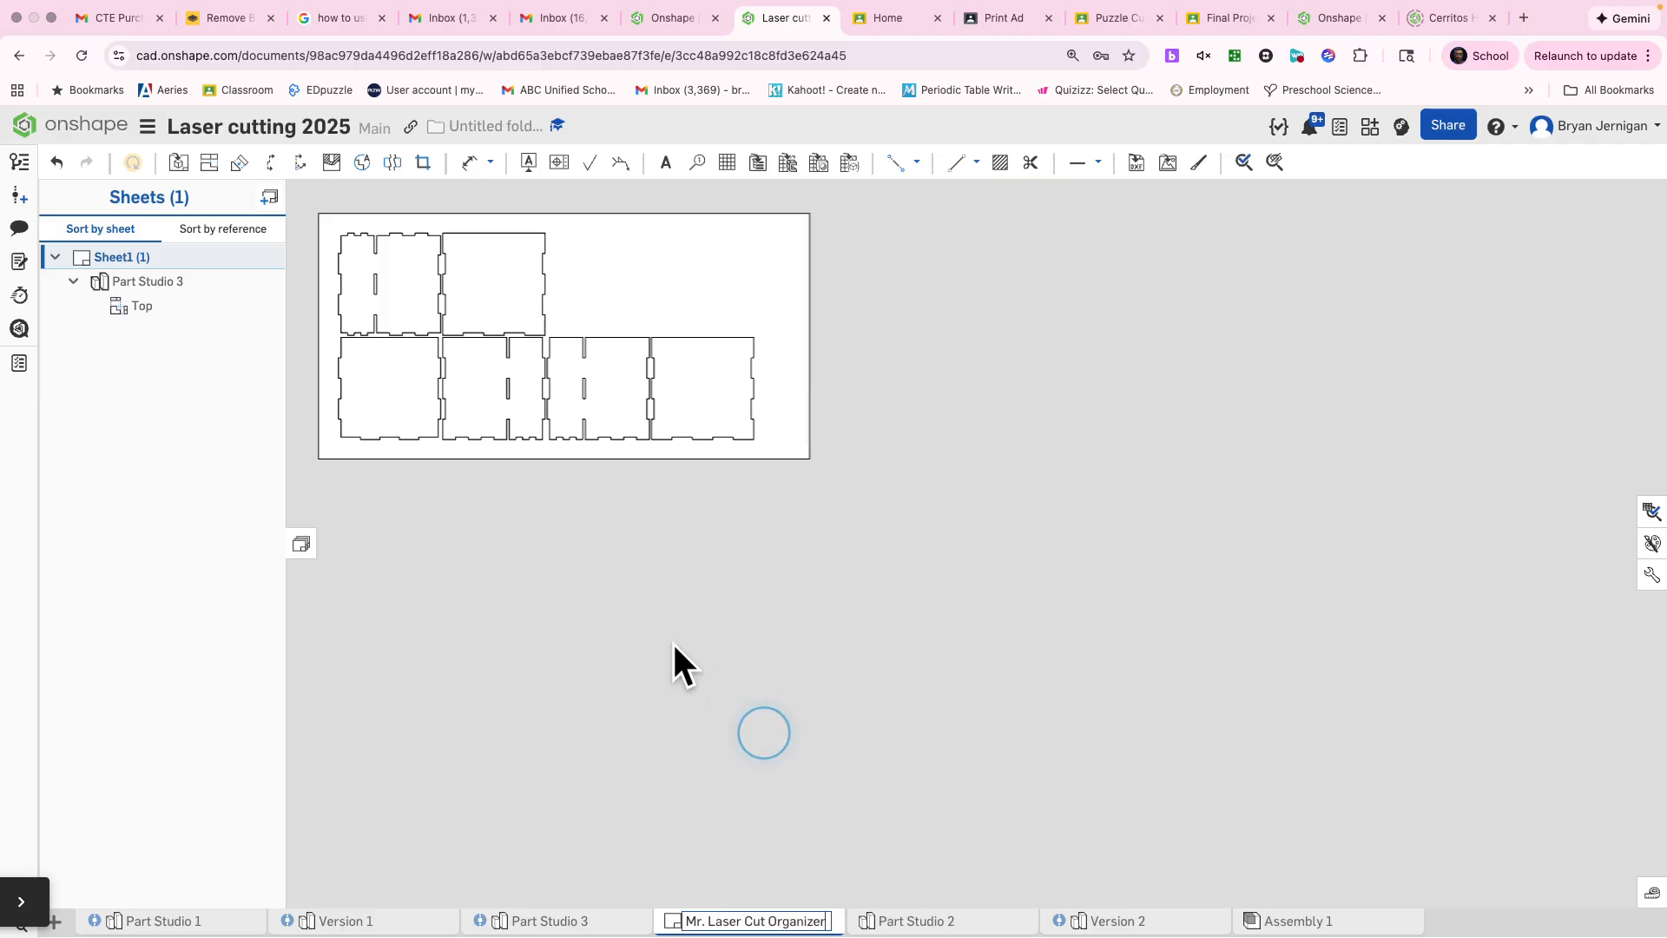
key(Return)
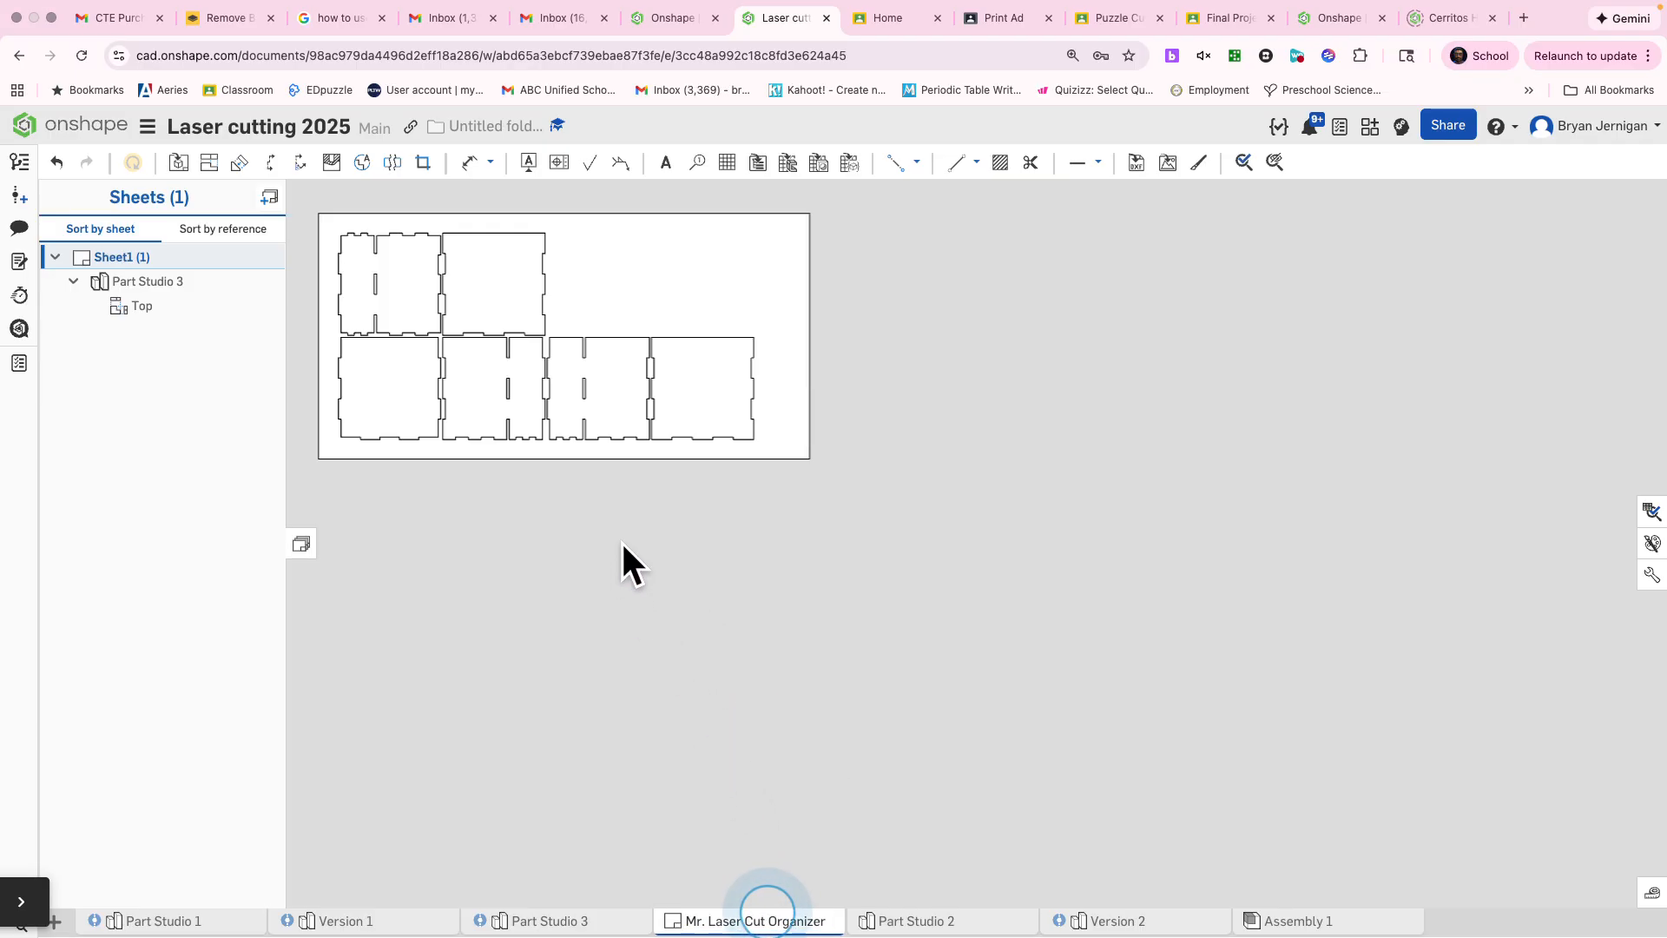
Step: Export the drawing as a version 1.5 PDF in color with the Download option
right_click(726, 921)
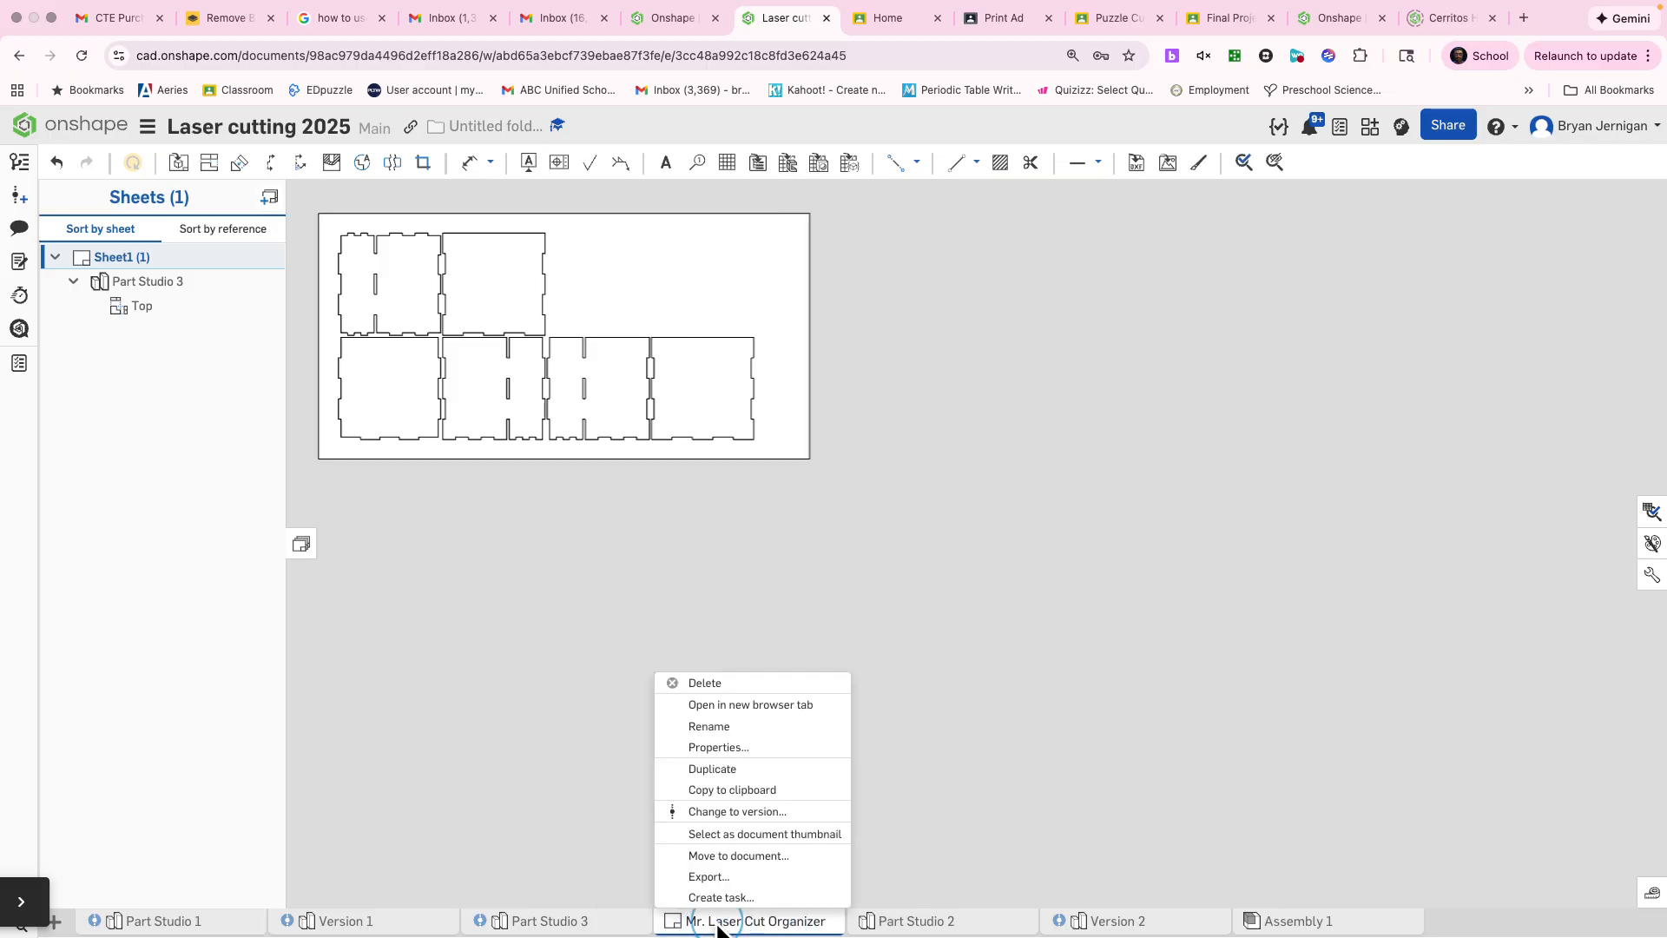
click(749, 875)
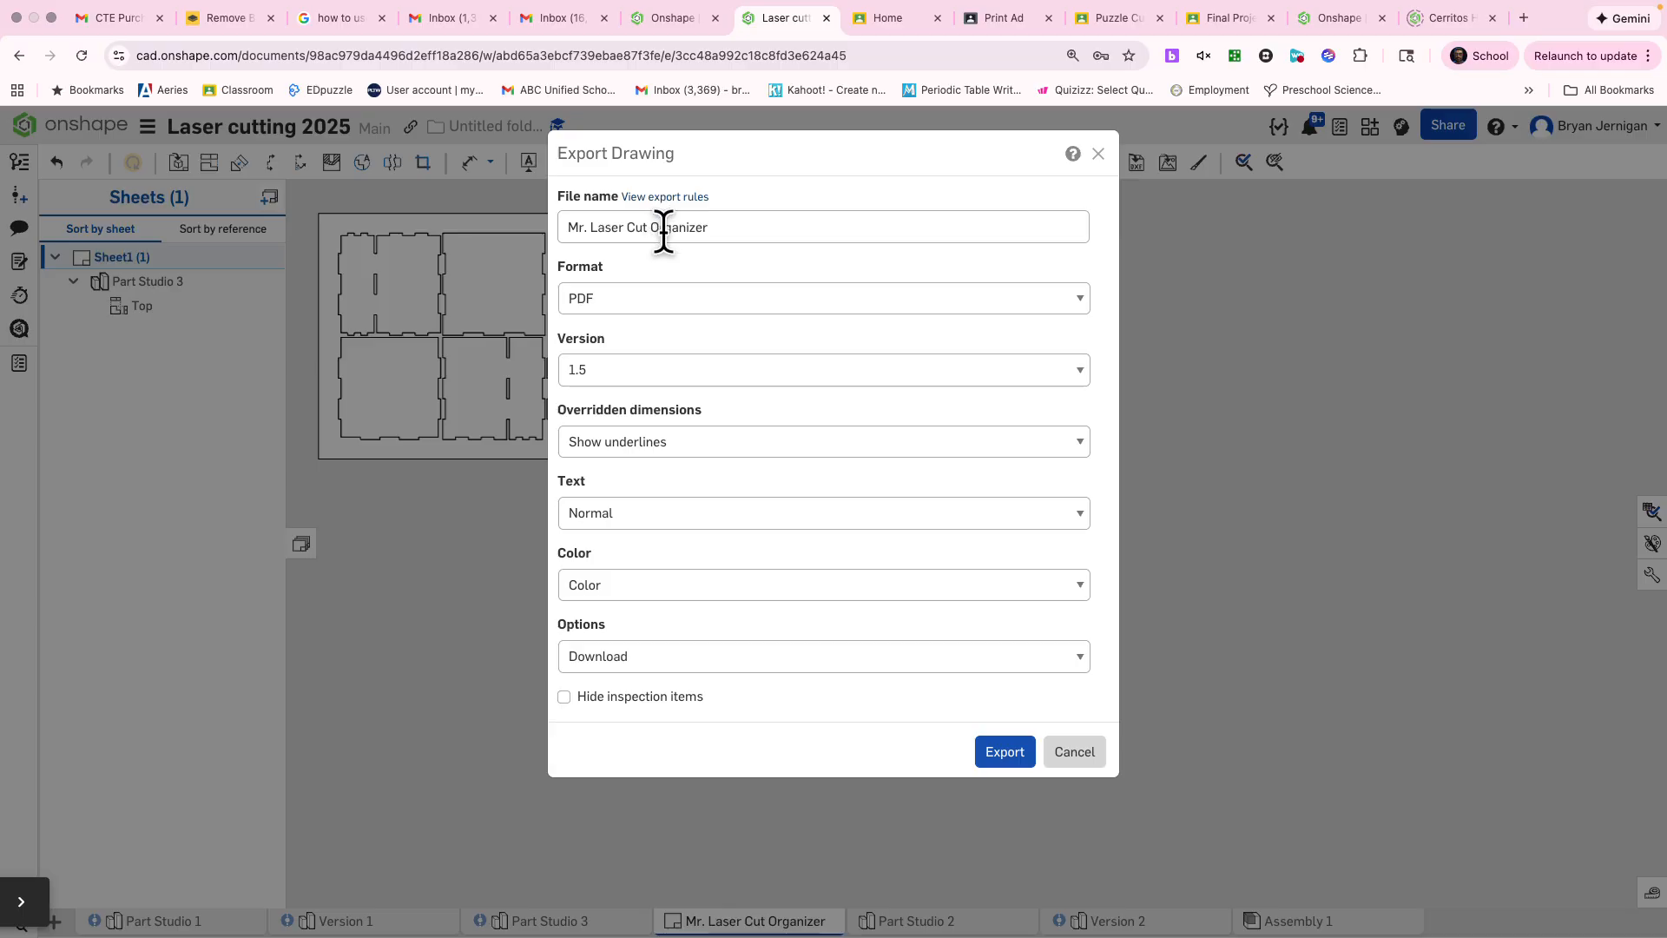
click(989, 754)
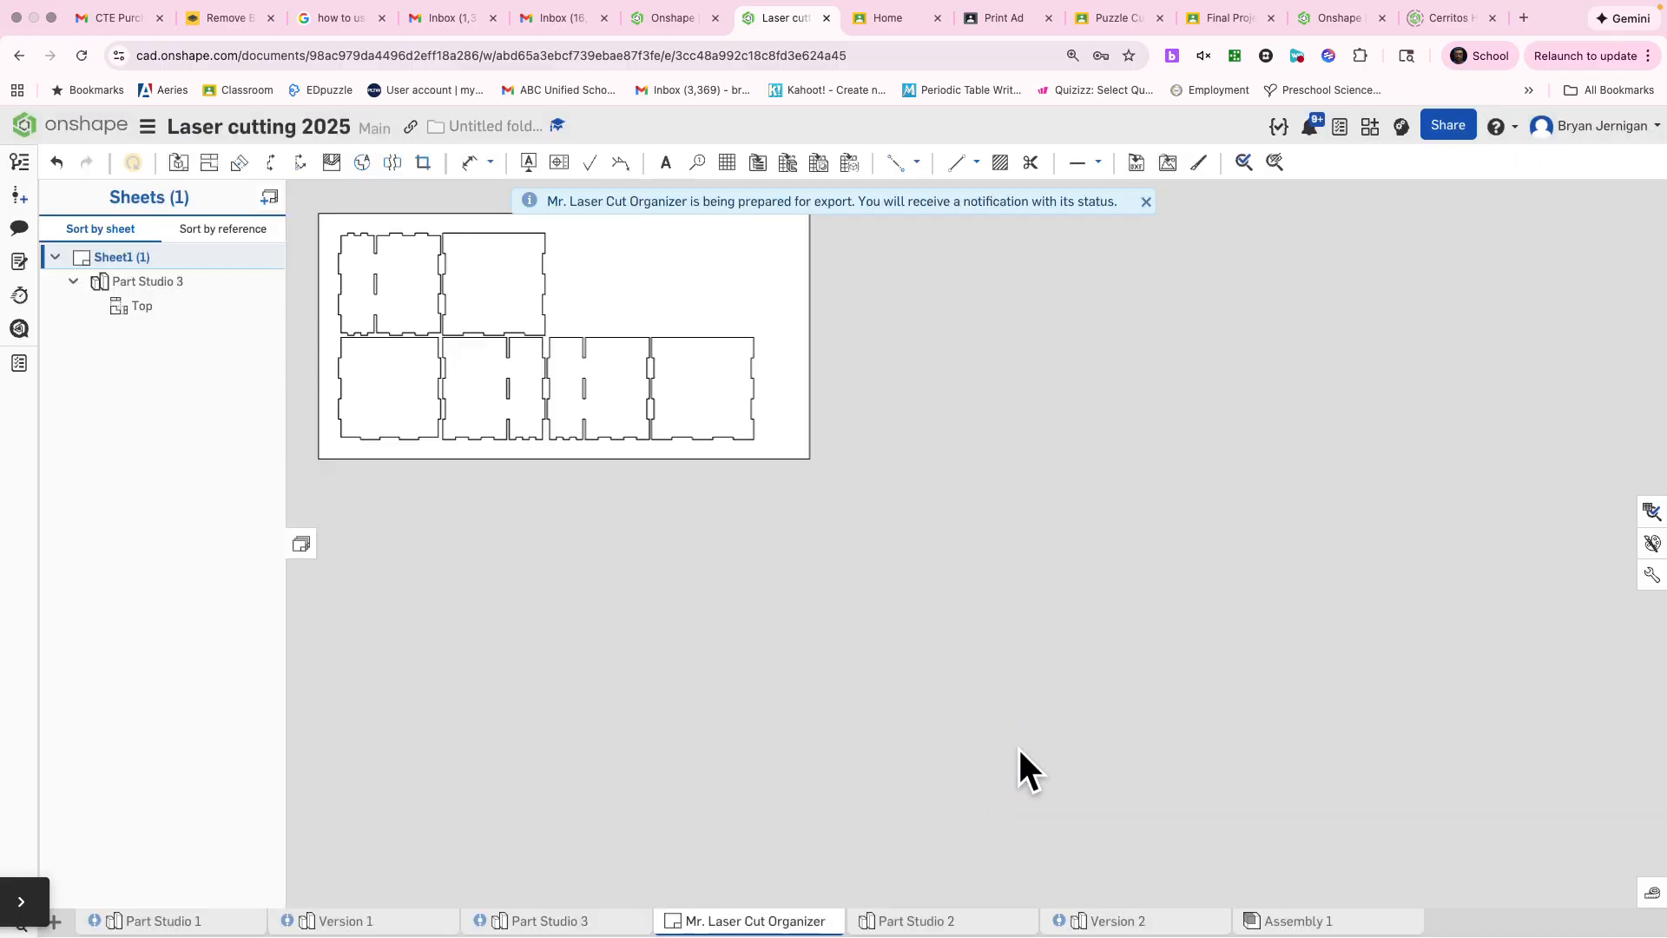
Step: Delete the Part Studio 3 layout view from the sheet
mouse_move(787, 471)
mouse_down()
mouse_move(477, 339)
mouse_move(320, 242)
mouse_move(387, 327)
mouse_move(415, 535)
mouse_up()
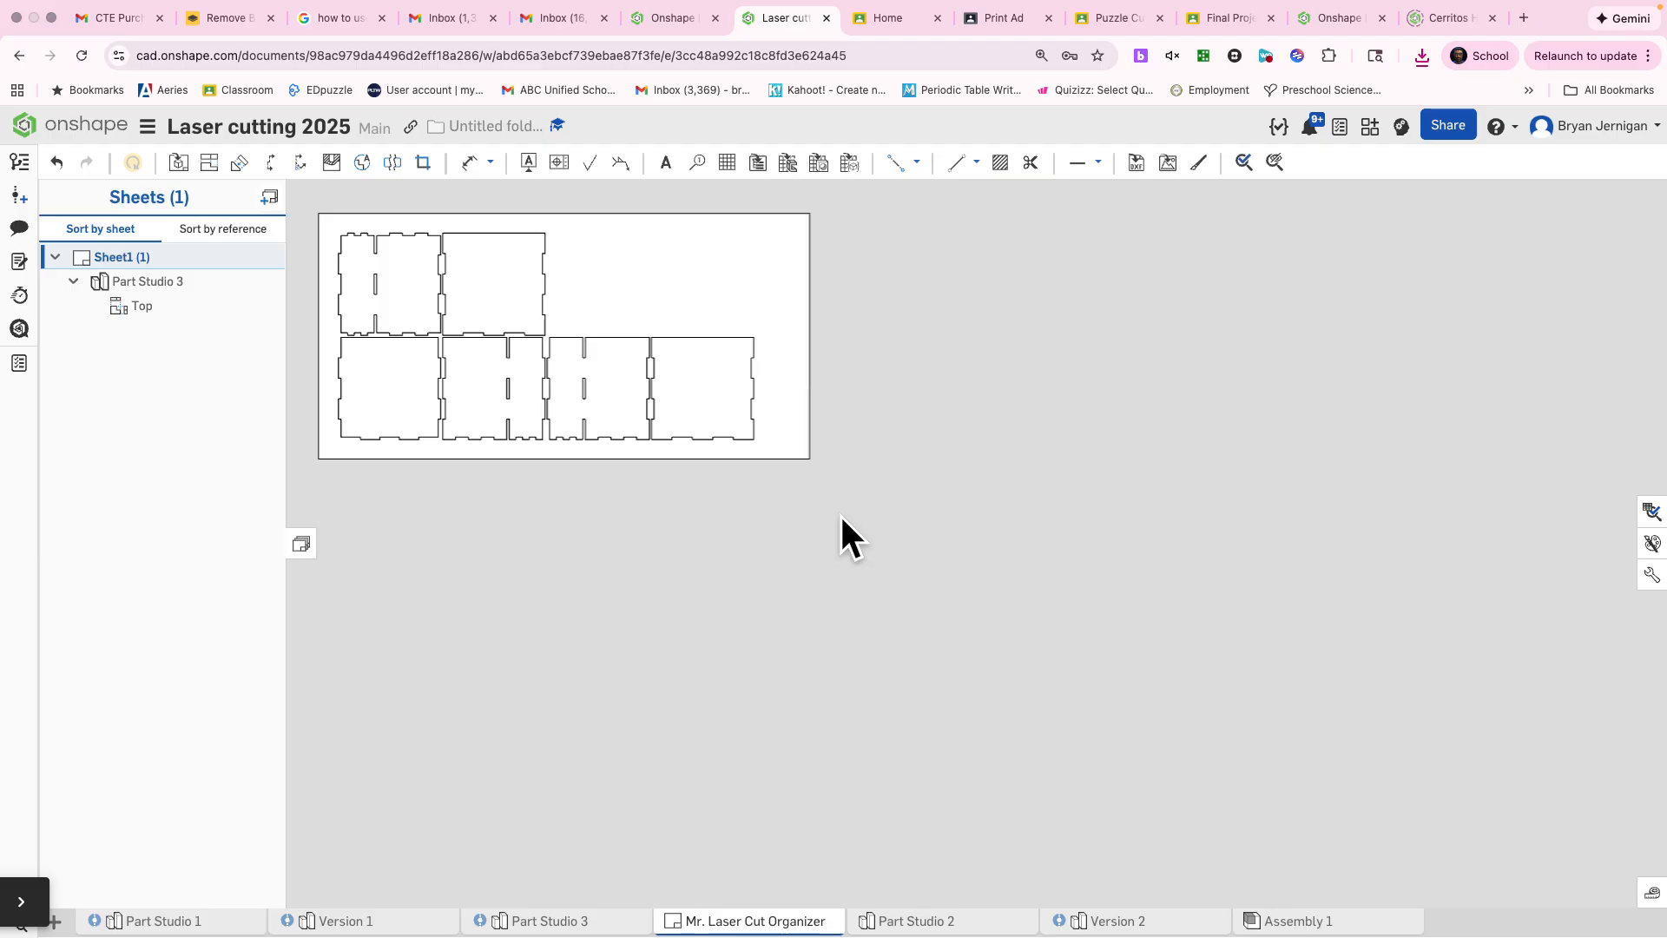
mouse_move(840, 514)
mouse_down()
mouse_move(409, 312)
mouse_move(314, 198)
mouse_up()
key(Delete)
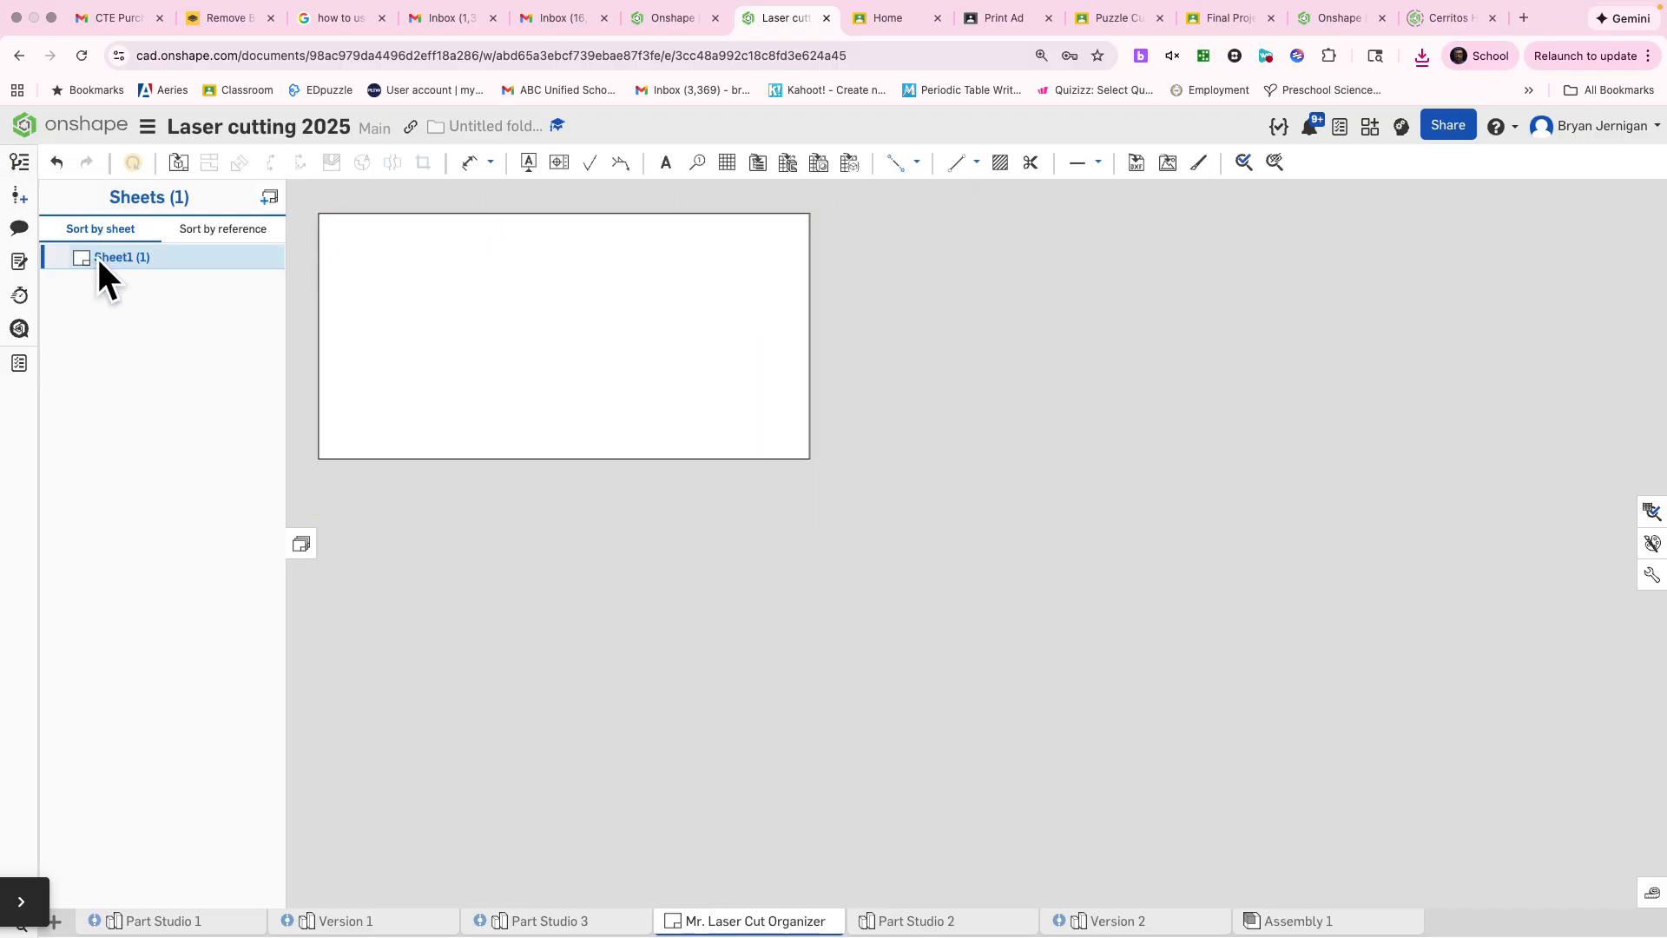
Step: Insert the Back part of Part Studio 3 as a 1:1 Top view in the sheet's upper-left corner
click(180, 164)
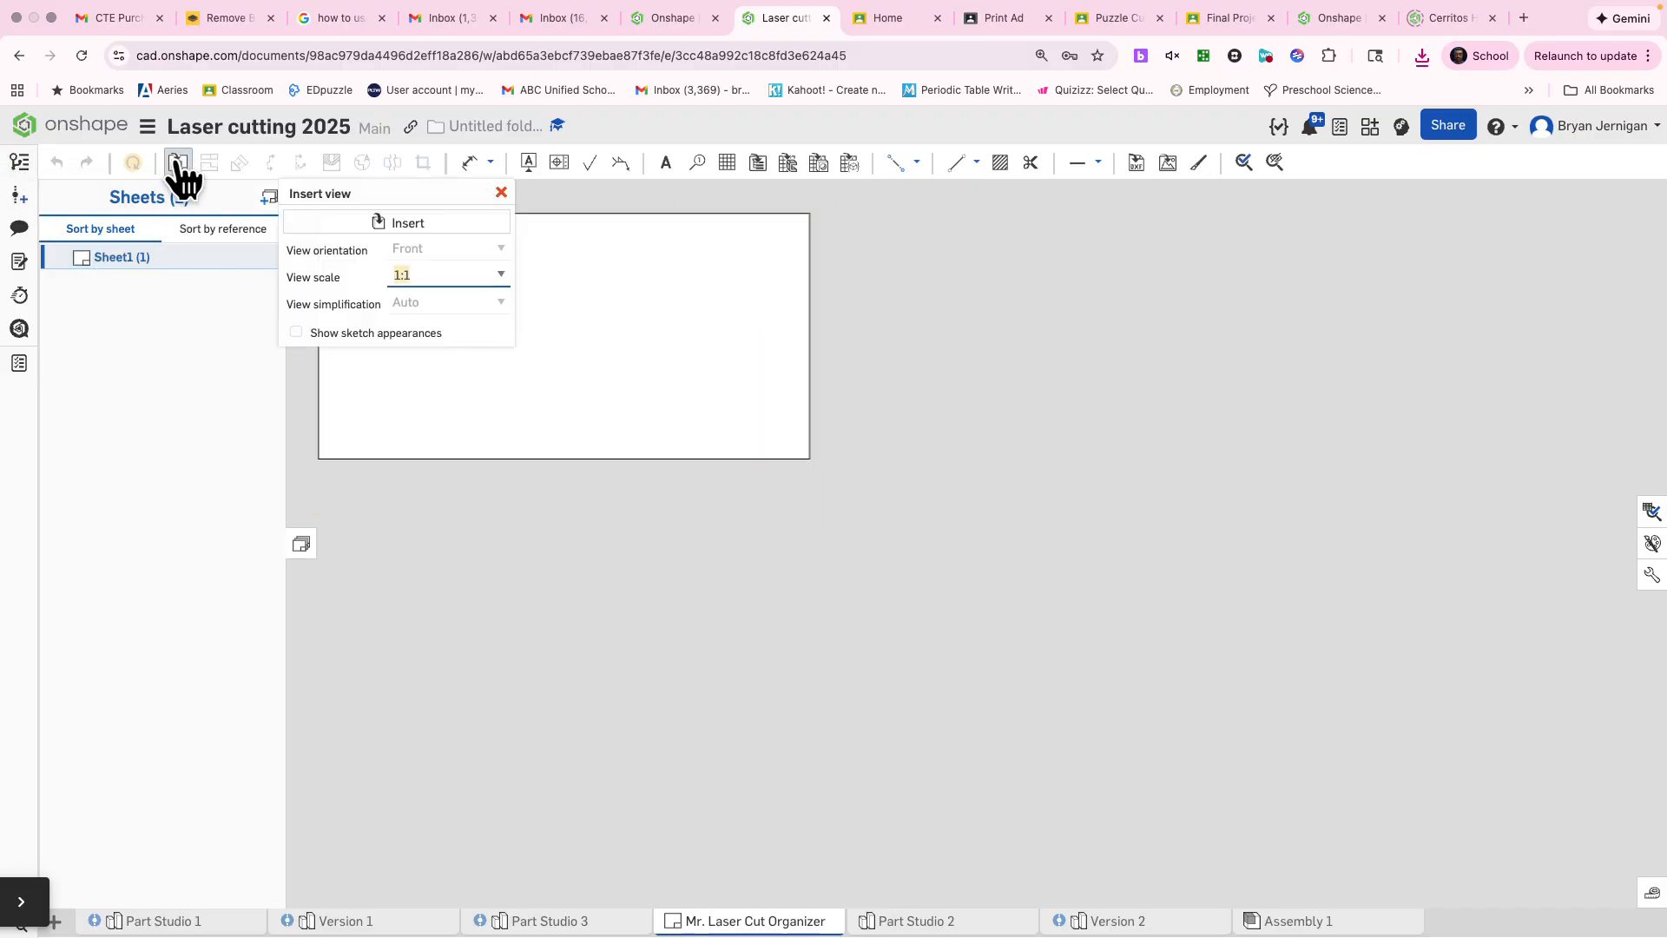
click(383, 223)
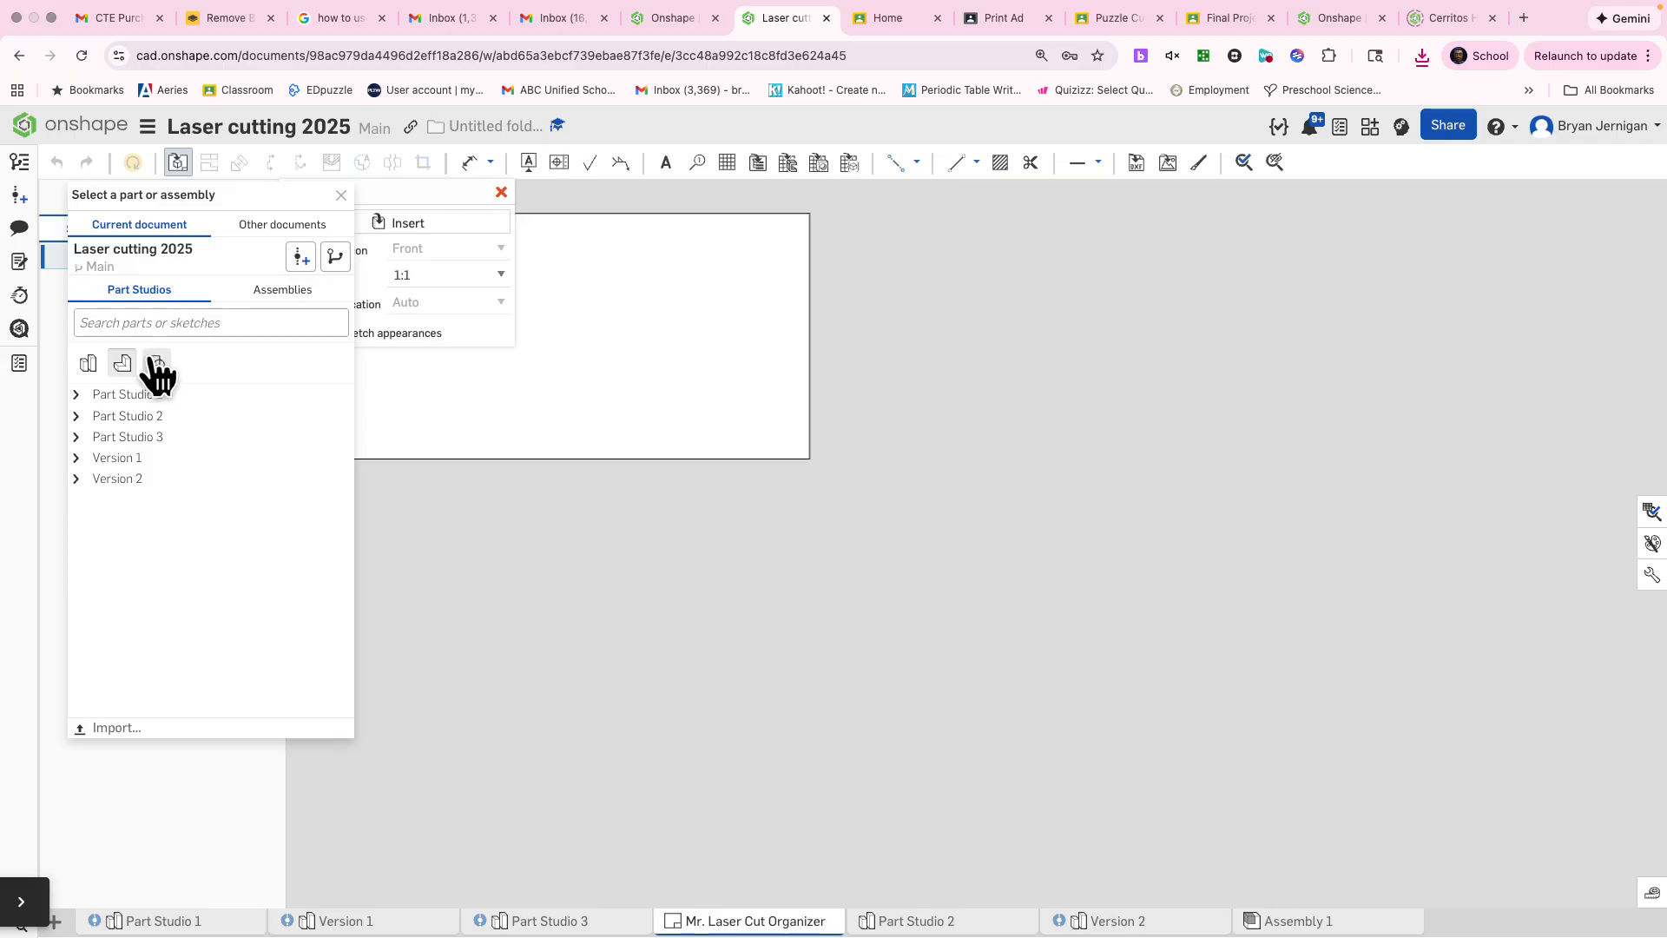
click(76, 395)
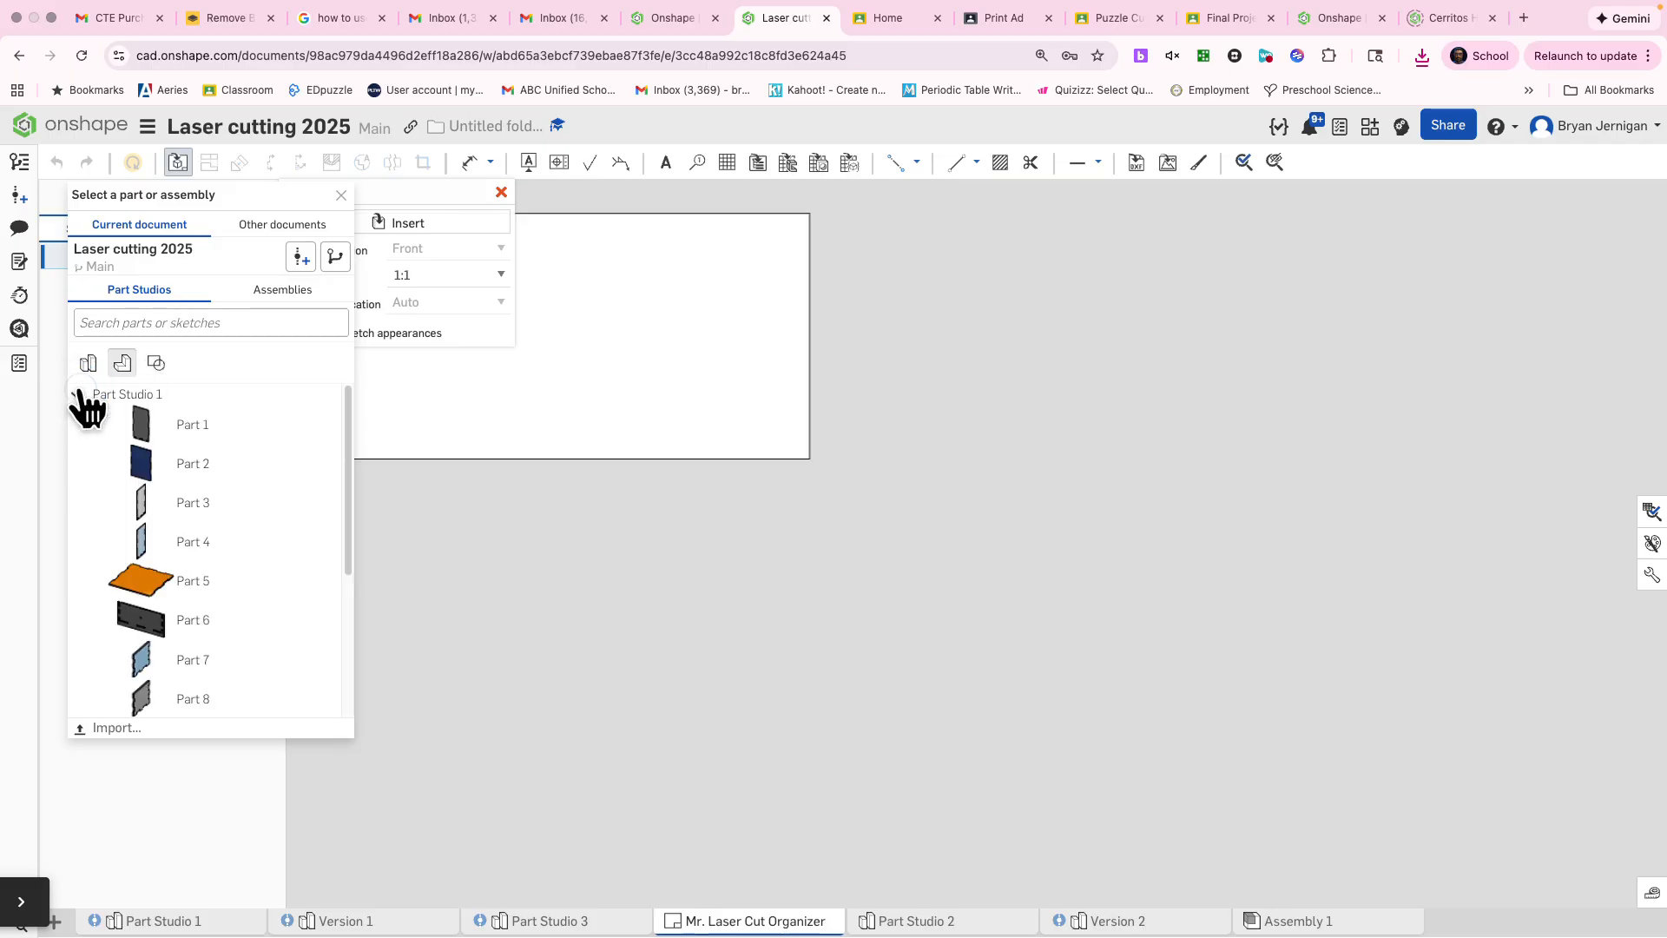
click(77, 395)
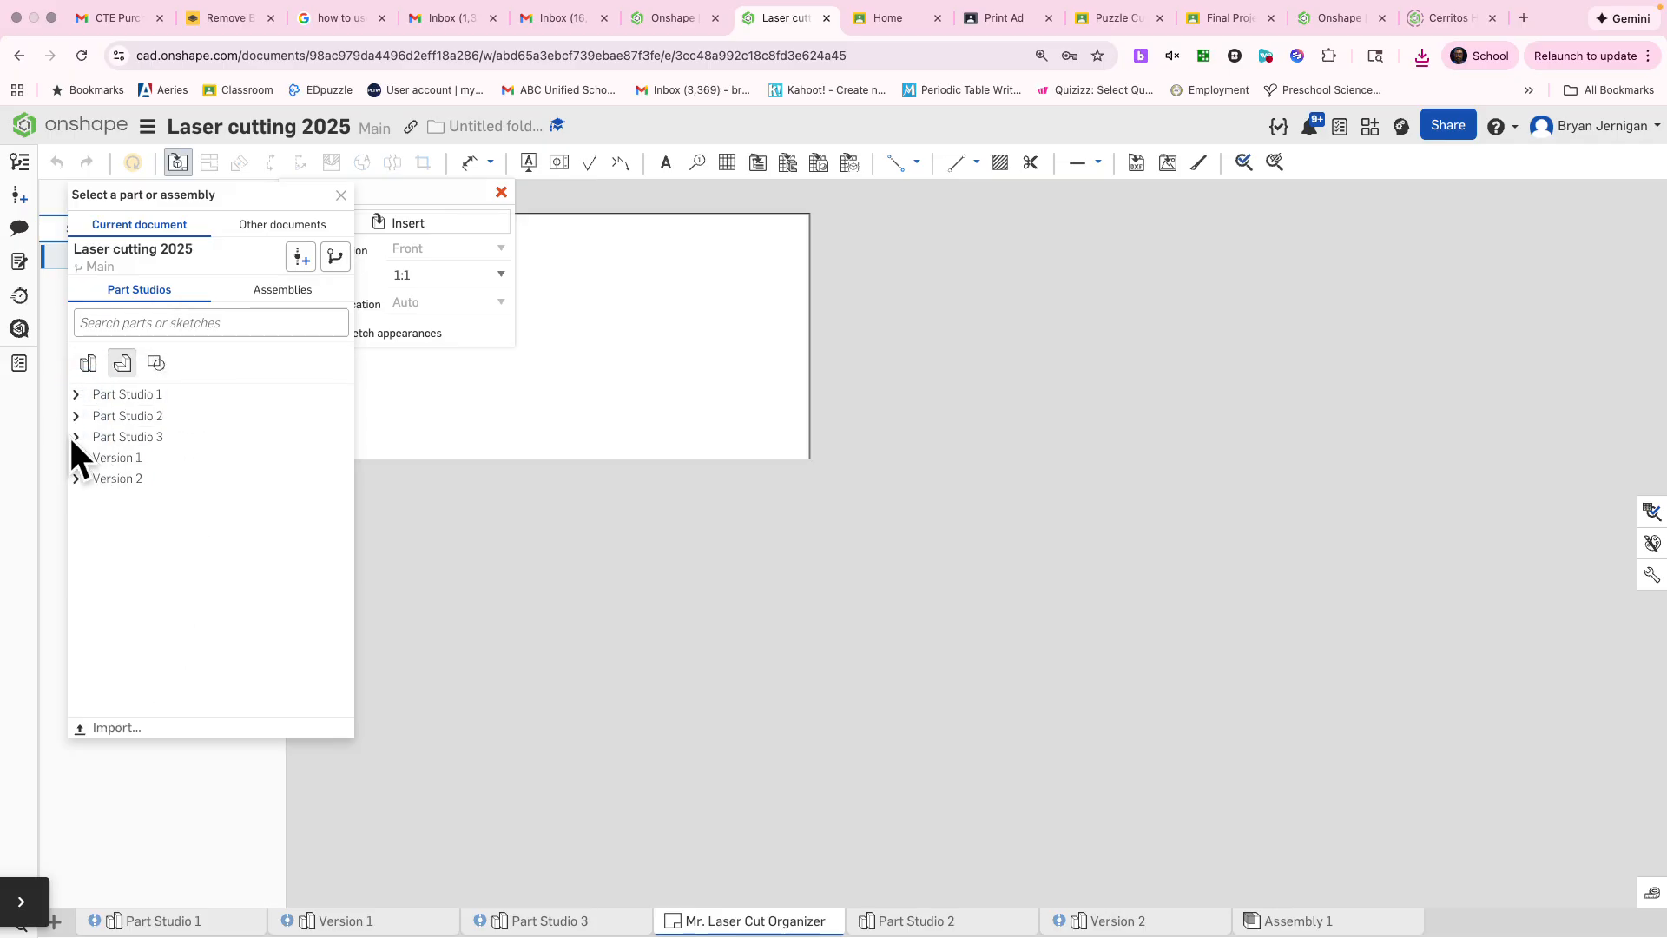
click(75, 436)
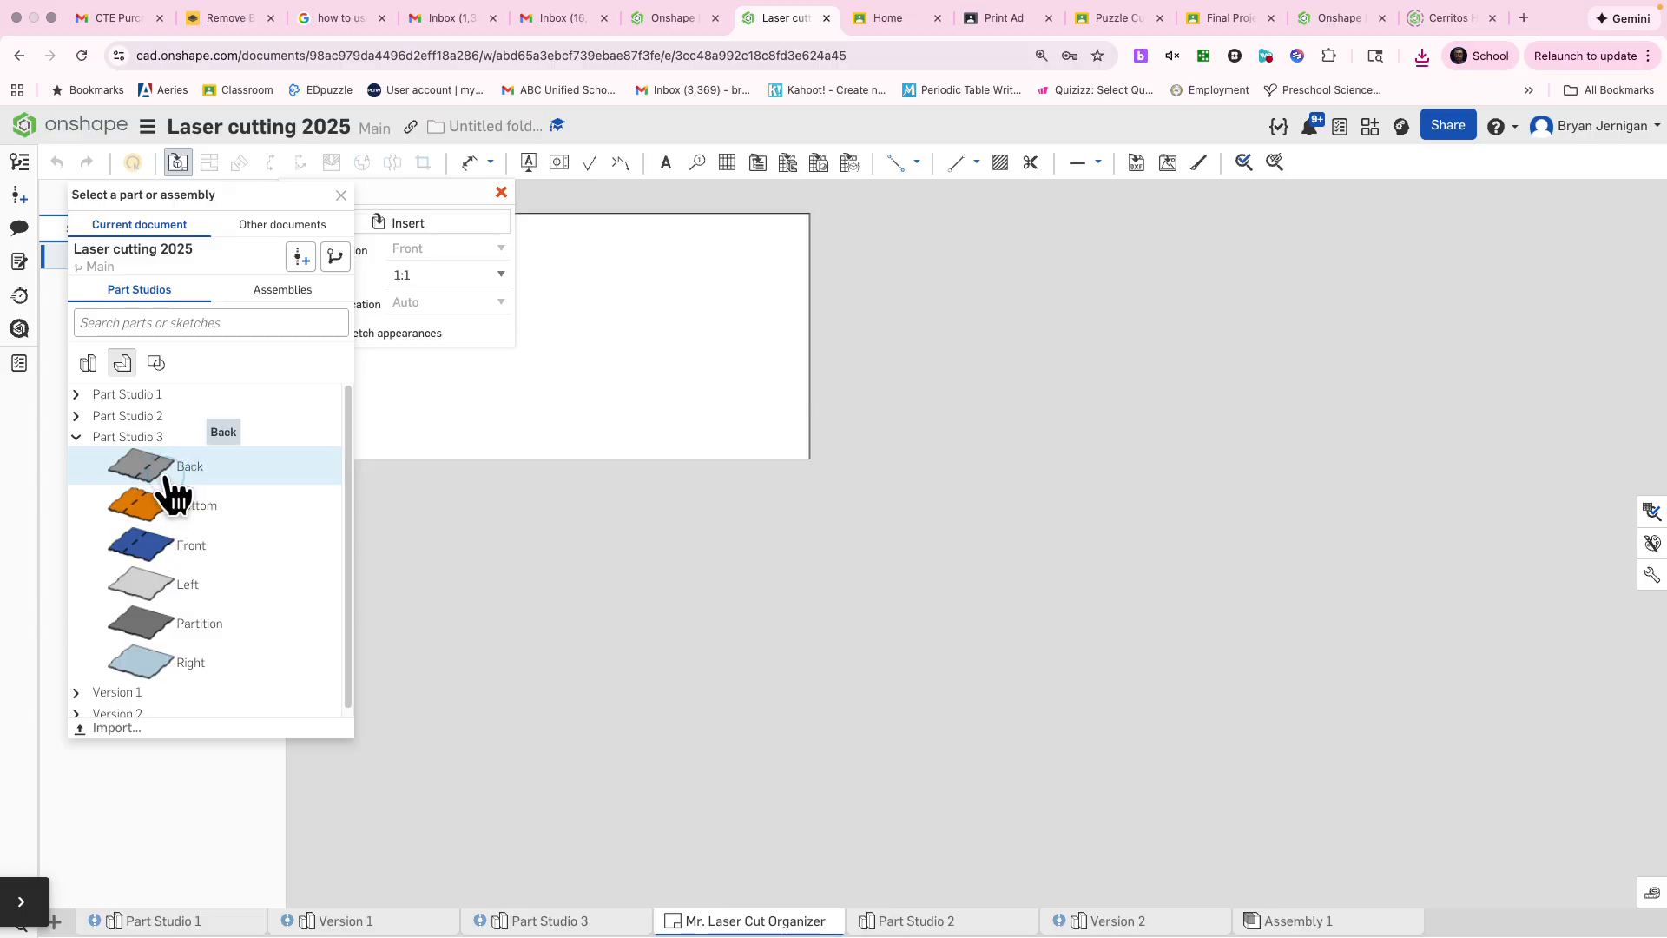
click(167, 473)
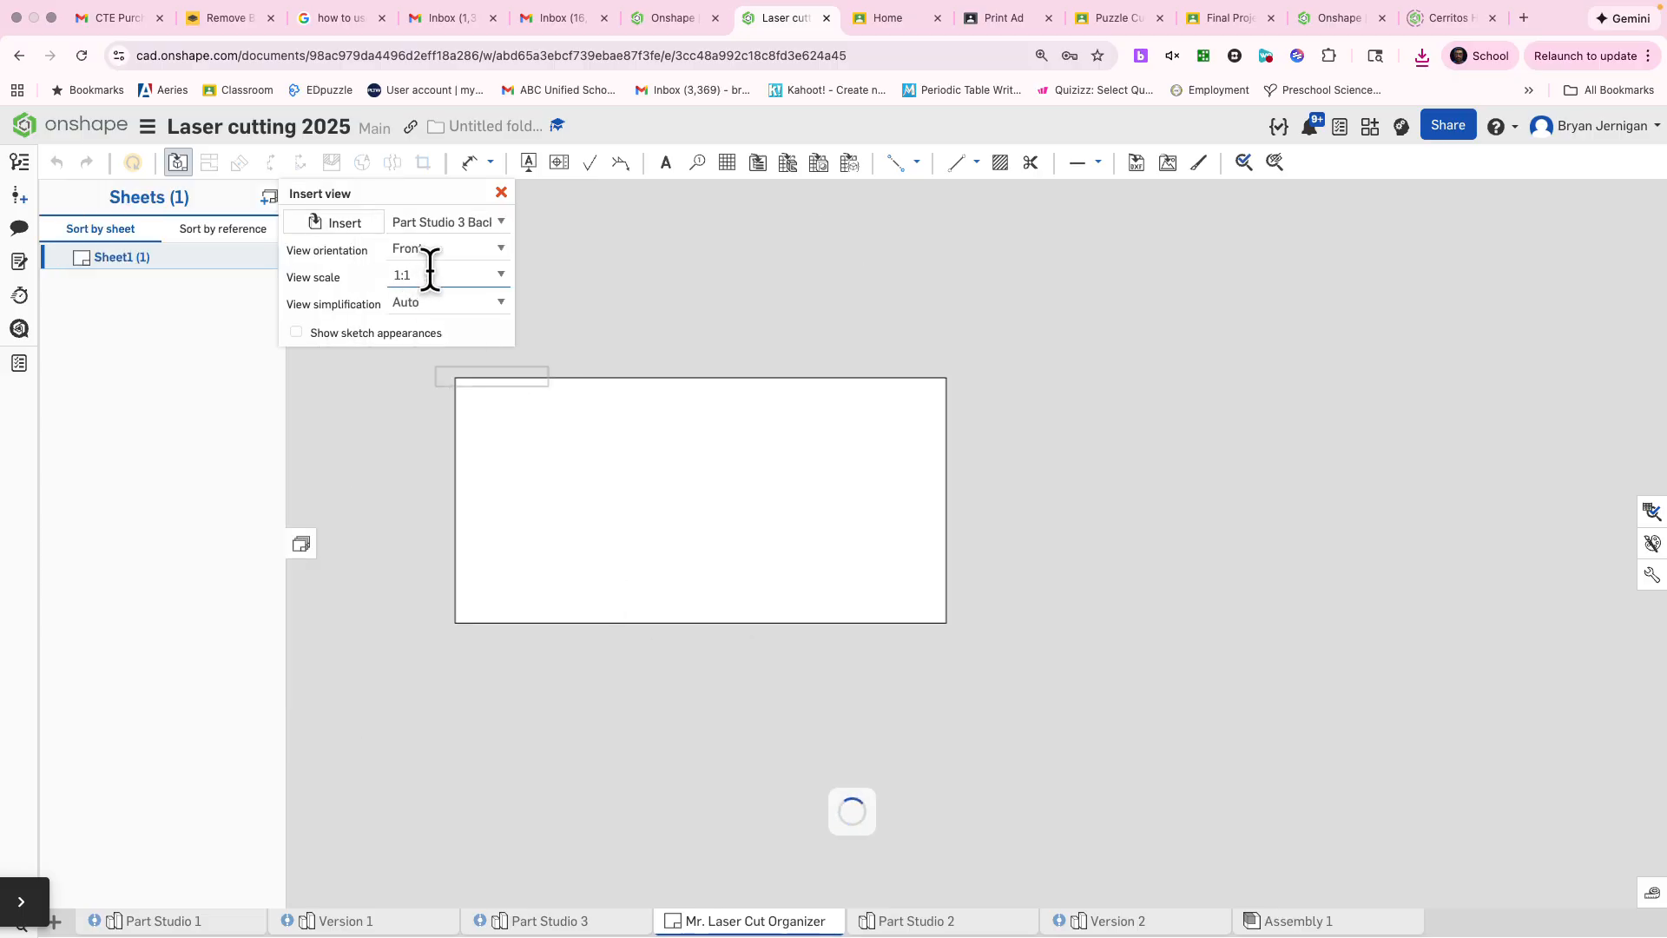
click(458, 252)
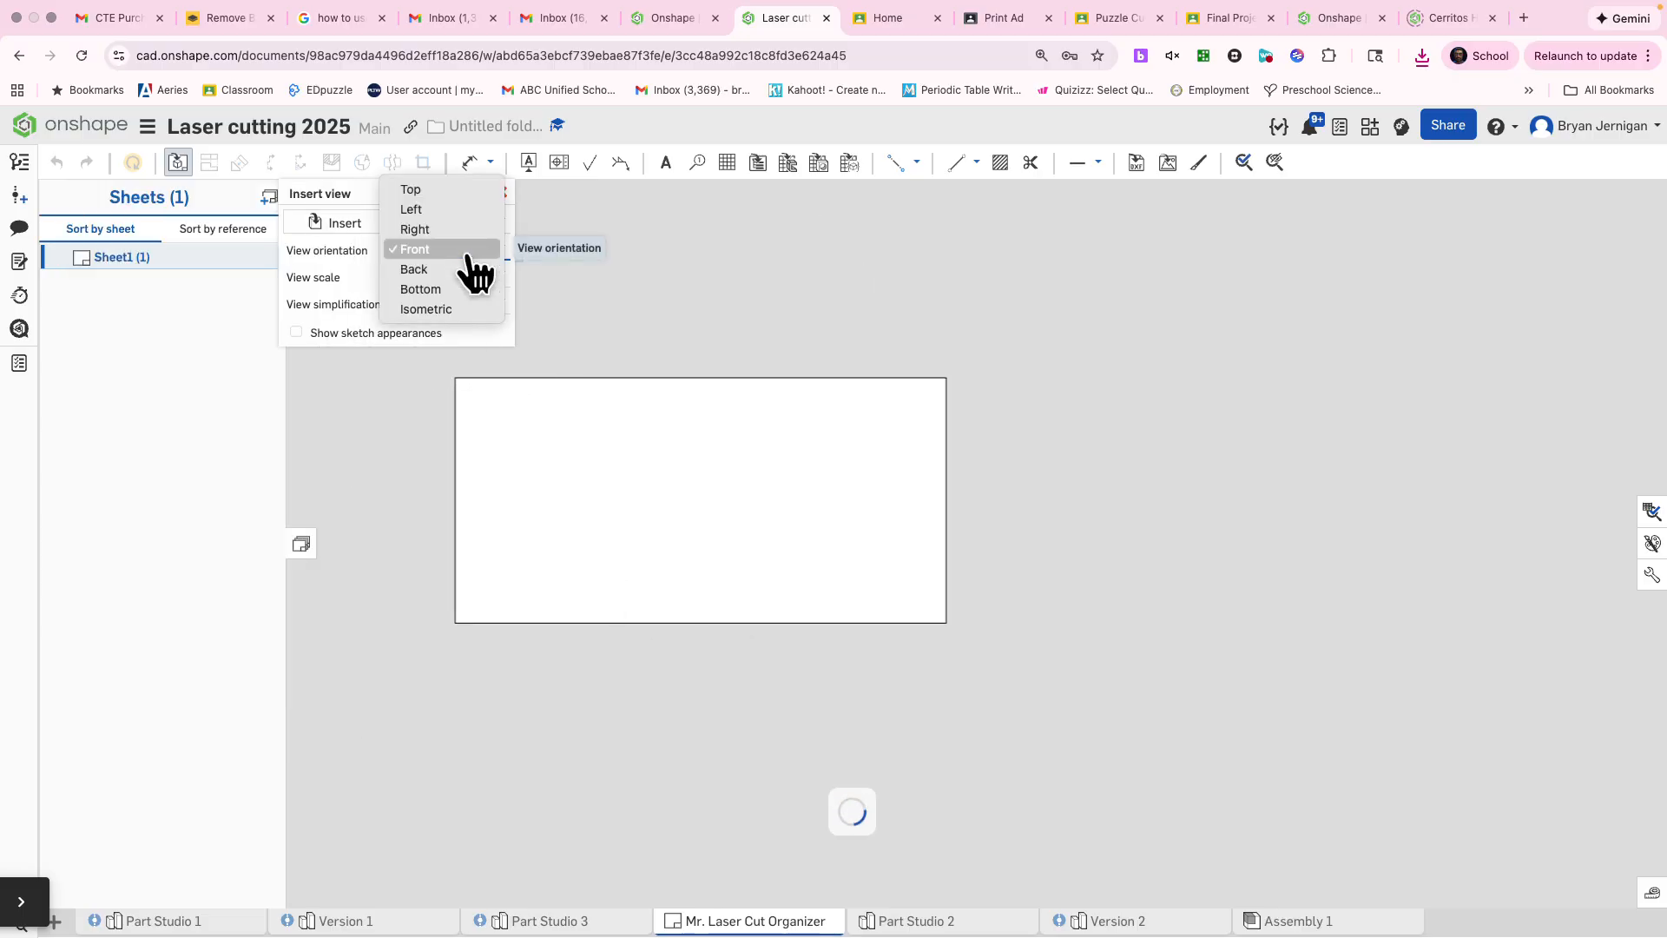
click(447, 189)
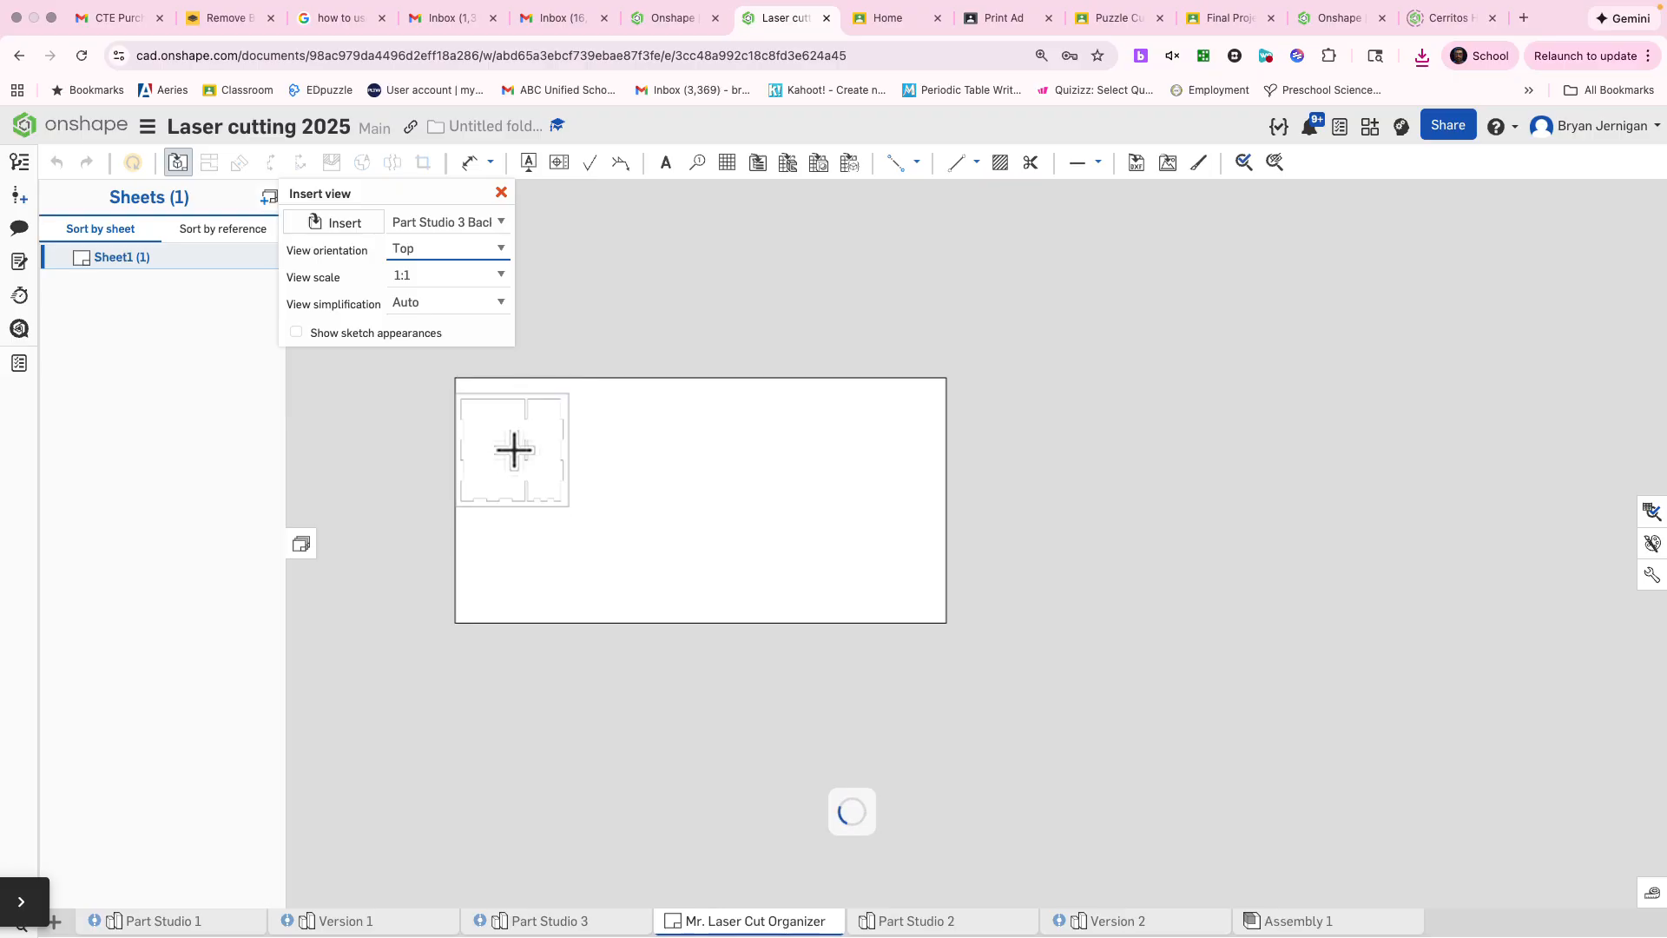
click(519, 440)
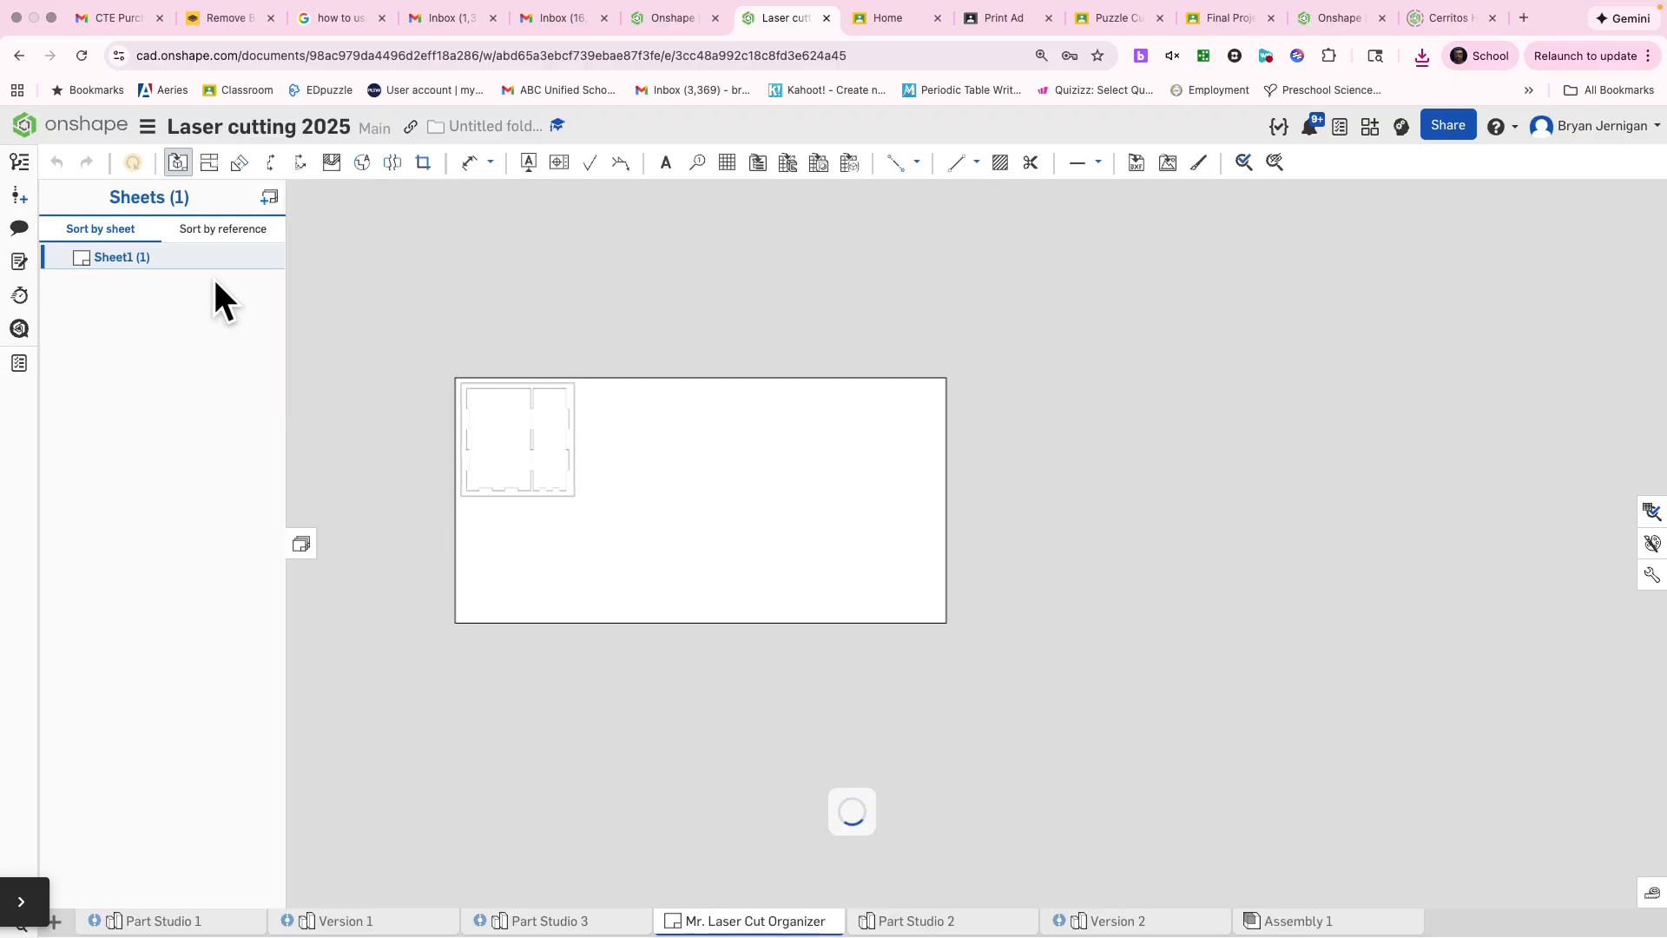
Step: Insert the Bottom part of Part Studio 3 as a 1:1 Top view beside the Back view, without projected views
click(180, 163)
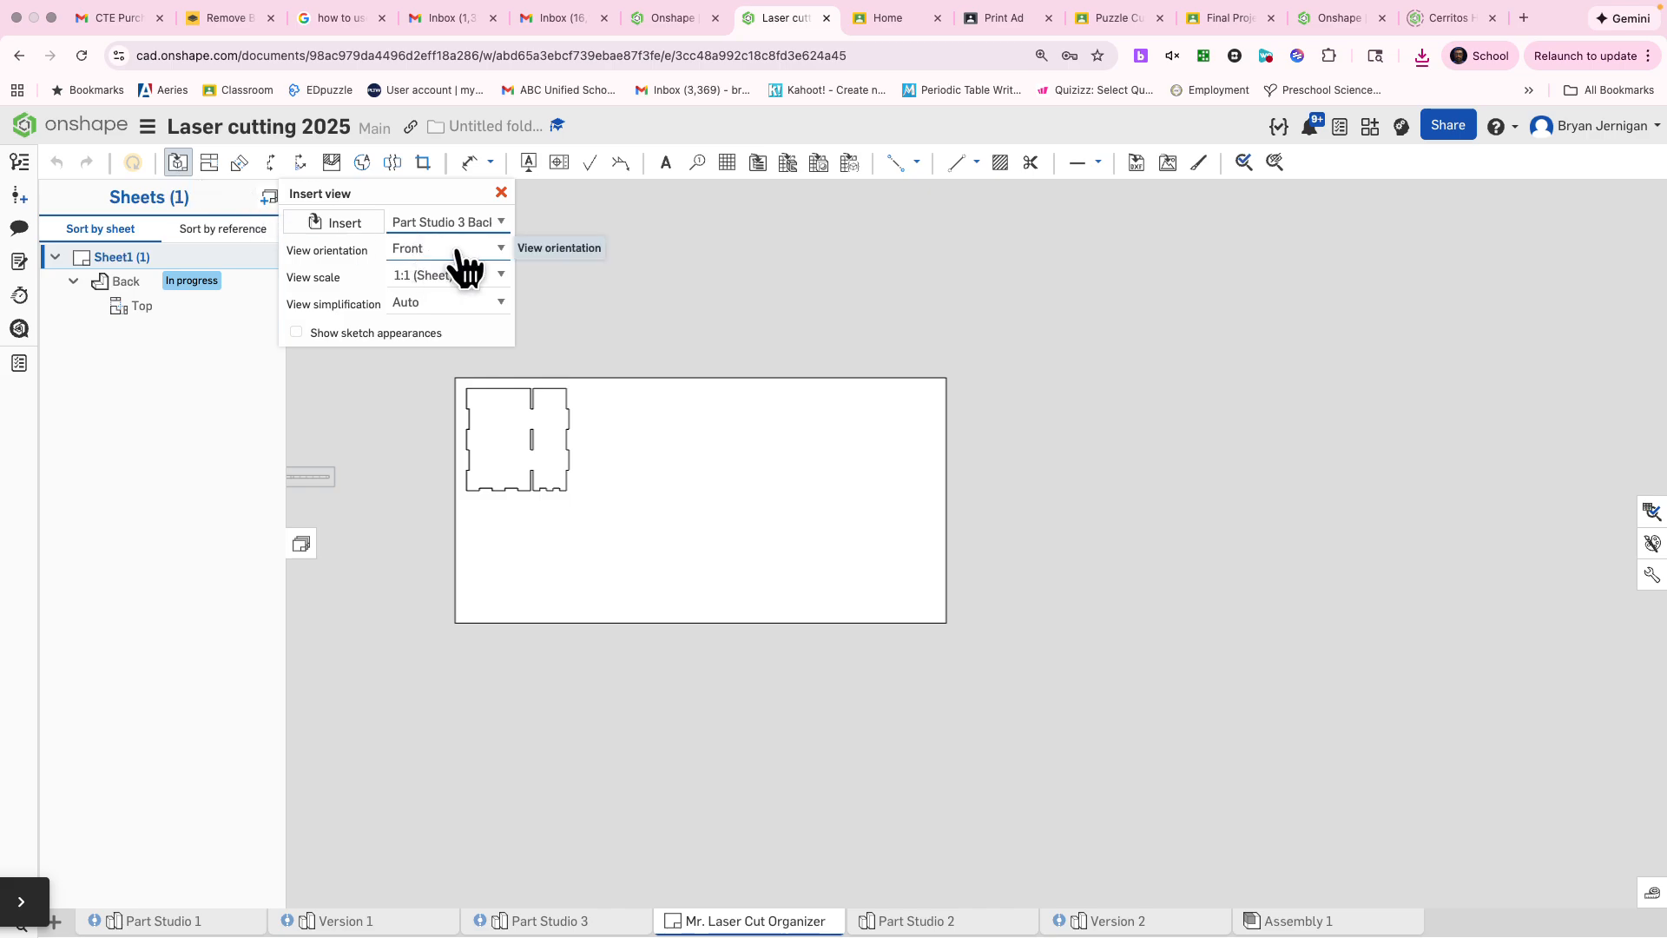
click(448, 228)
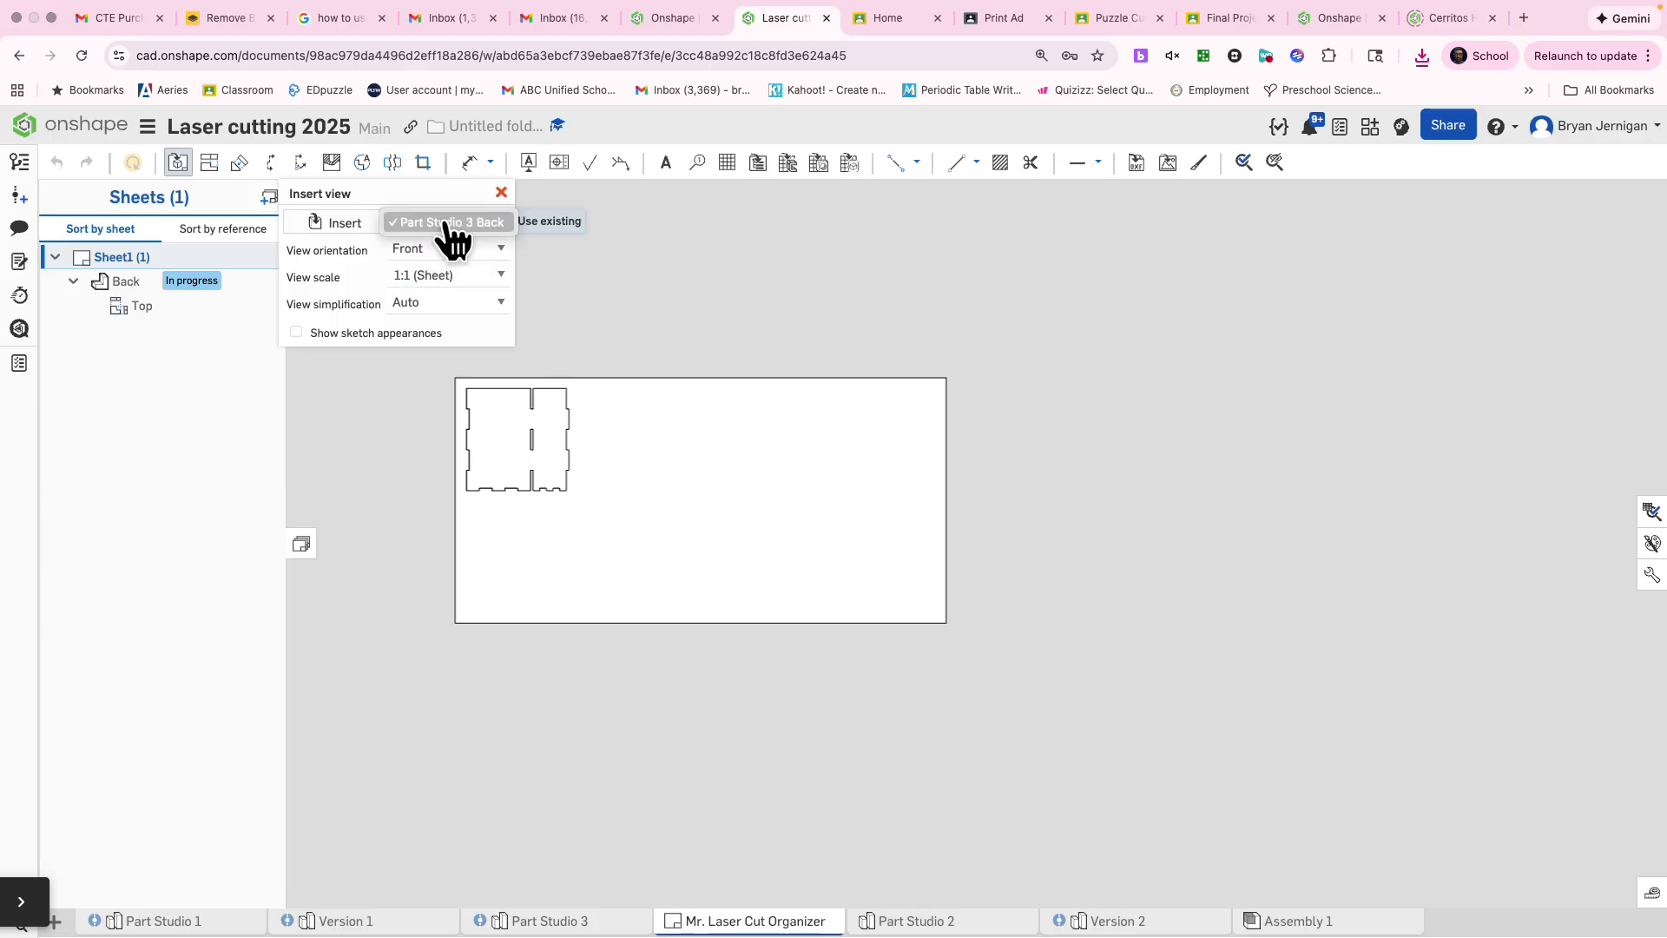
click(448, 224)
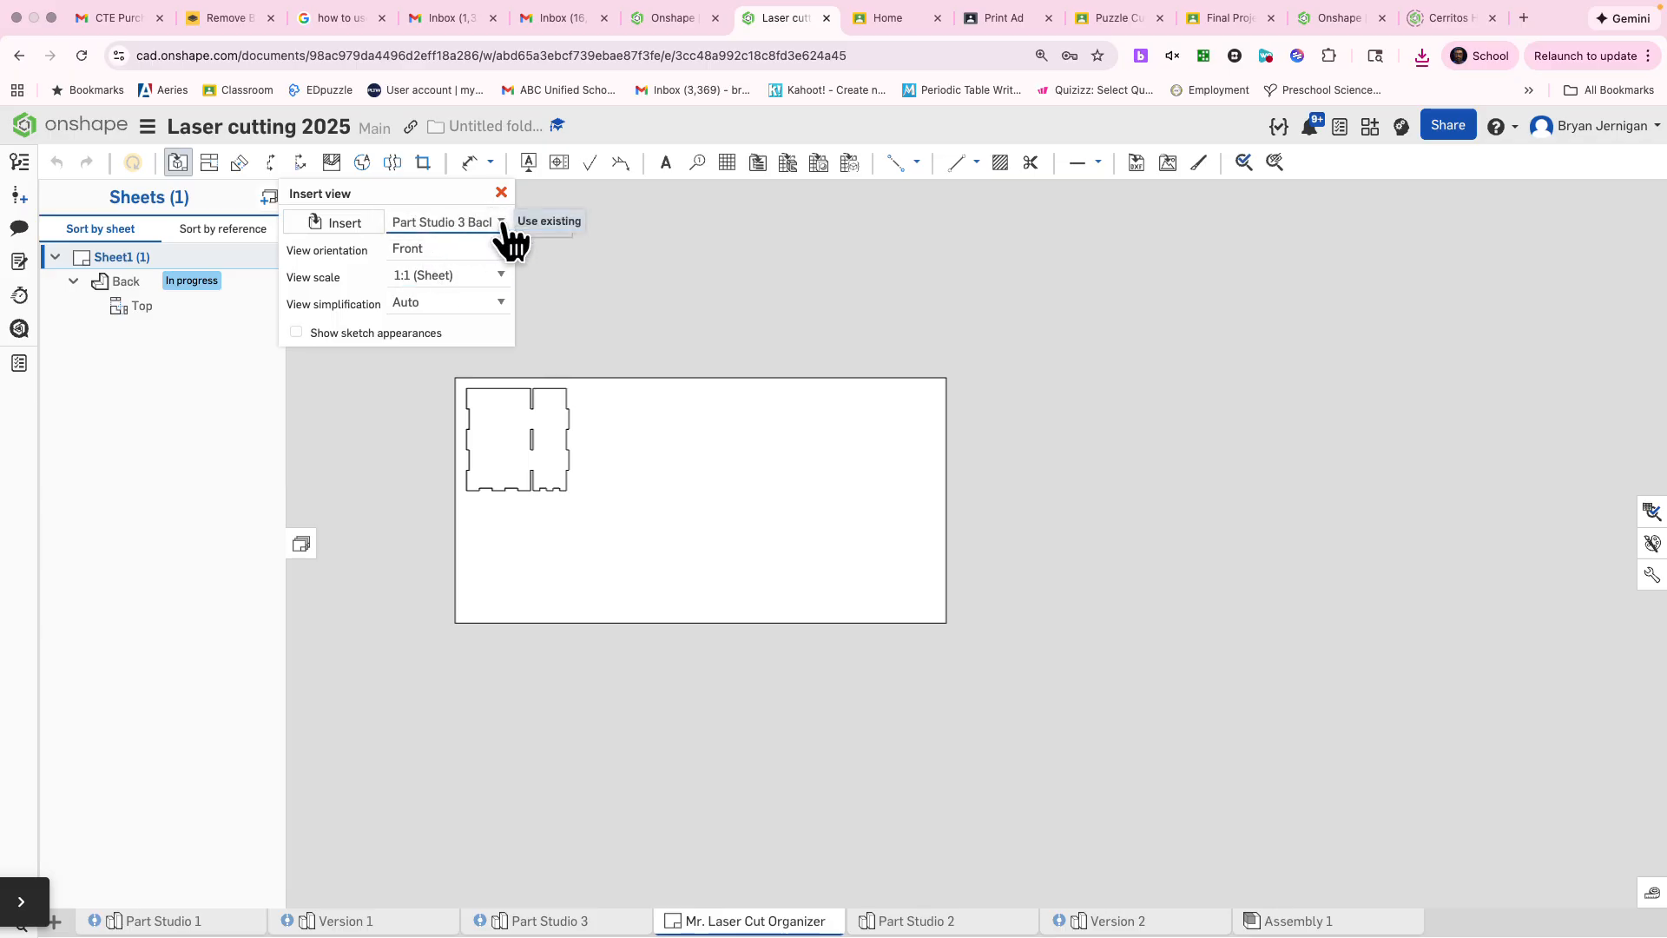
click(335, 224)
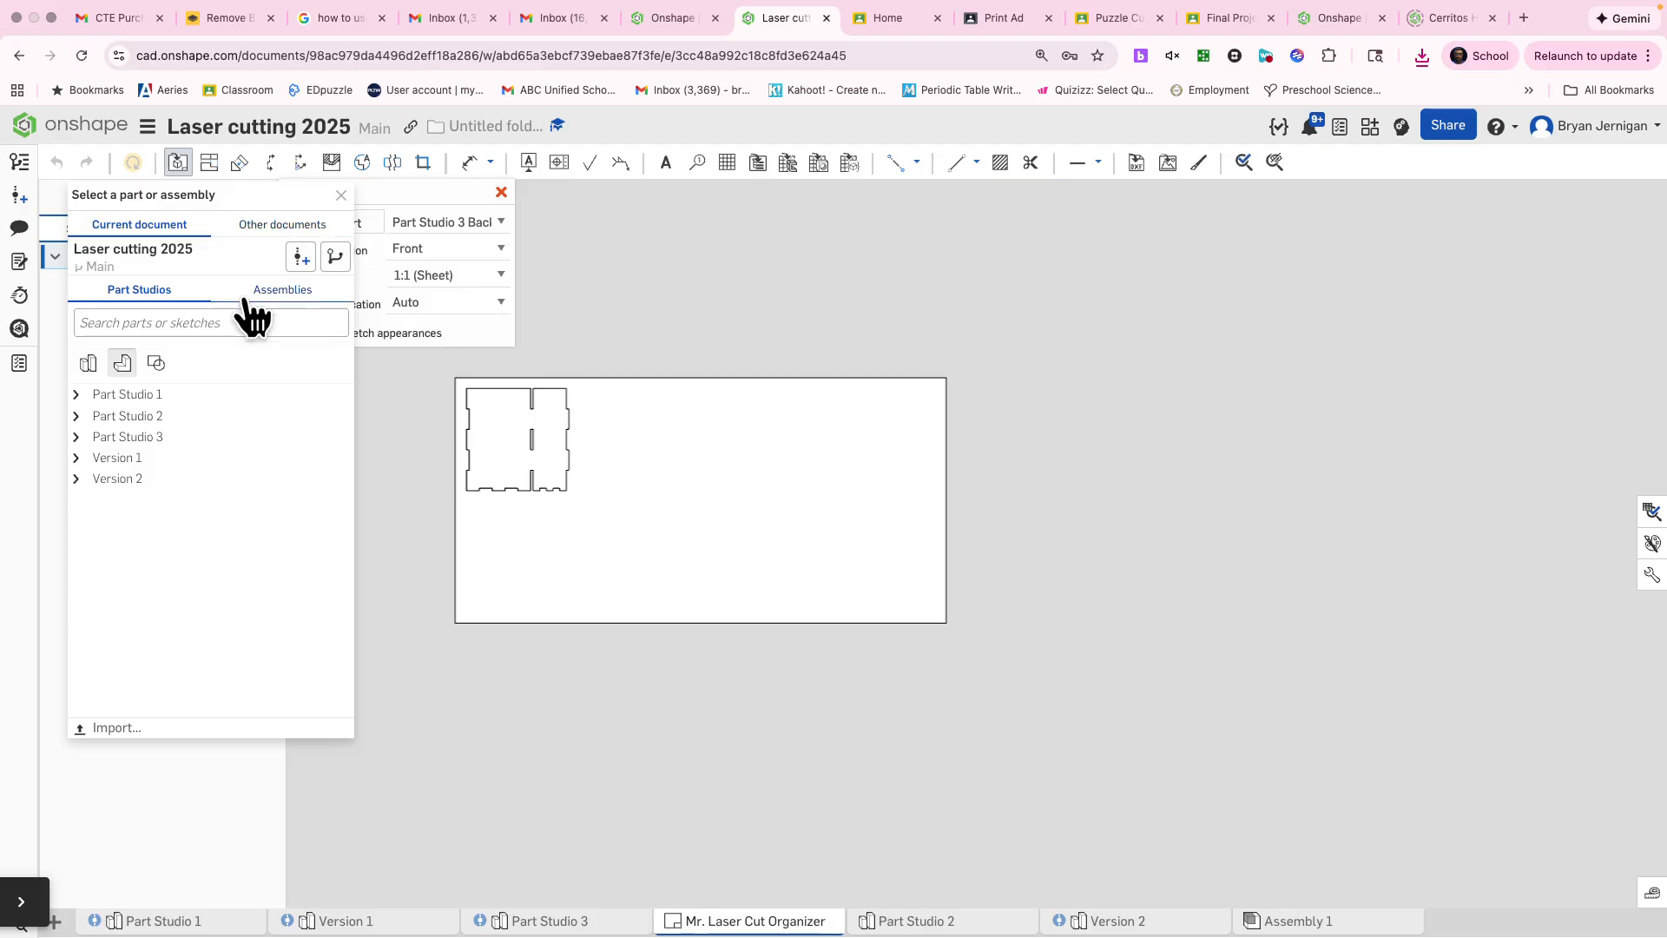
click(84, 436)
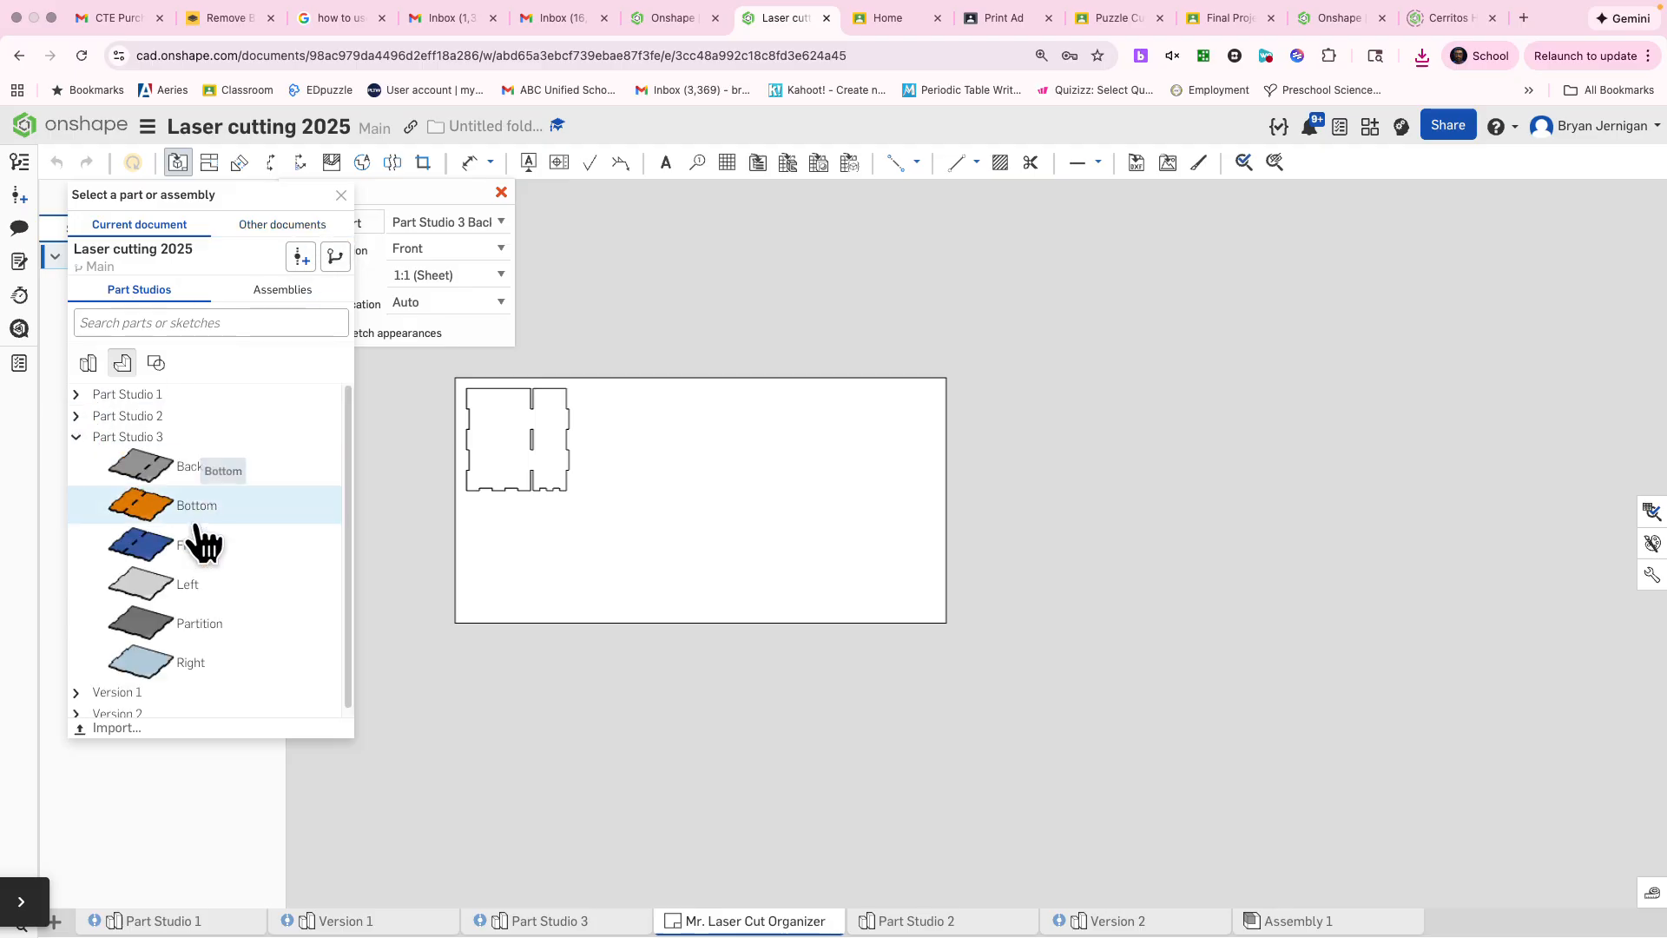
click(217, 466)
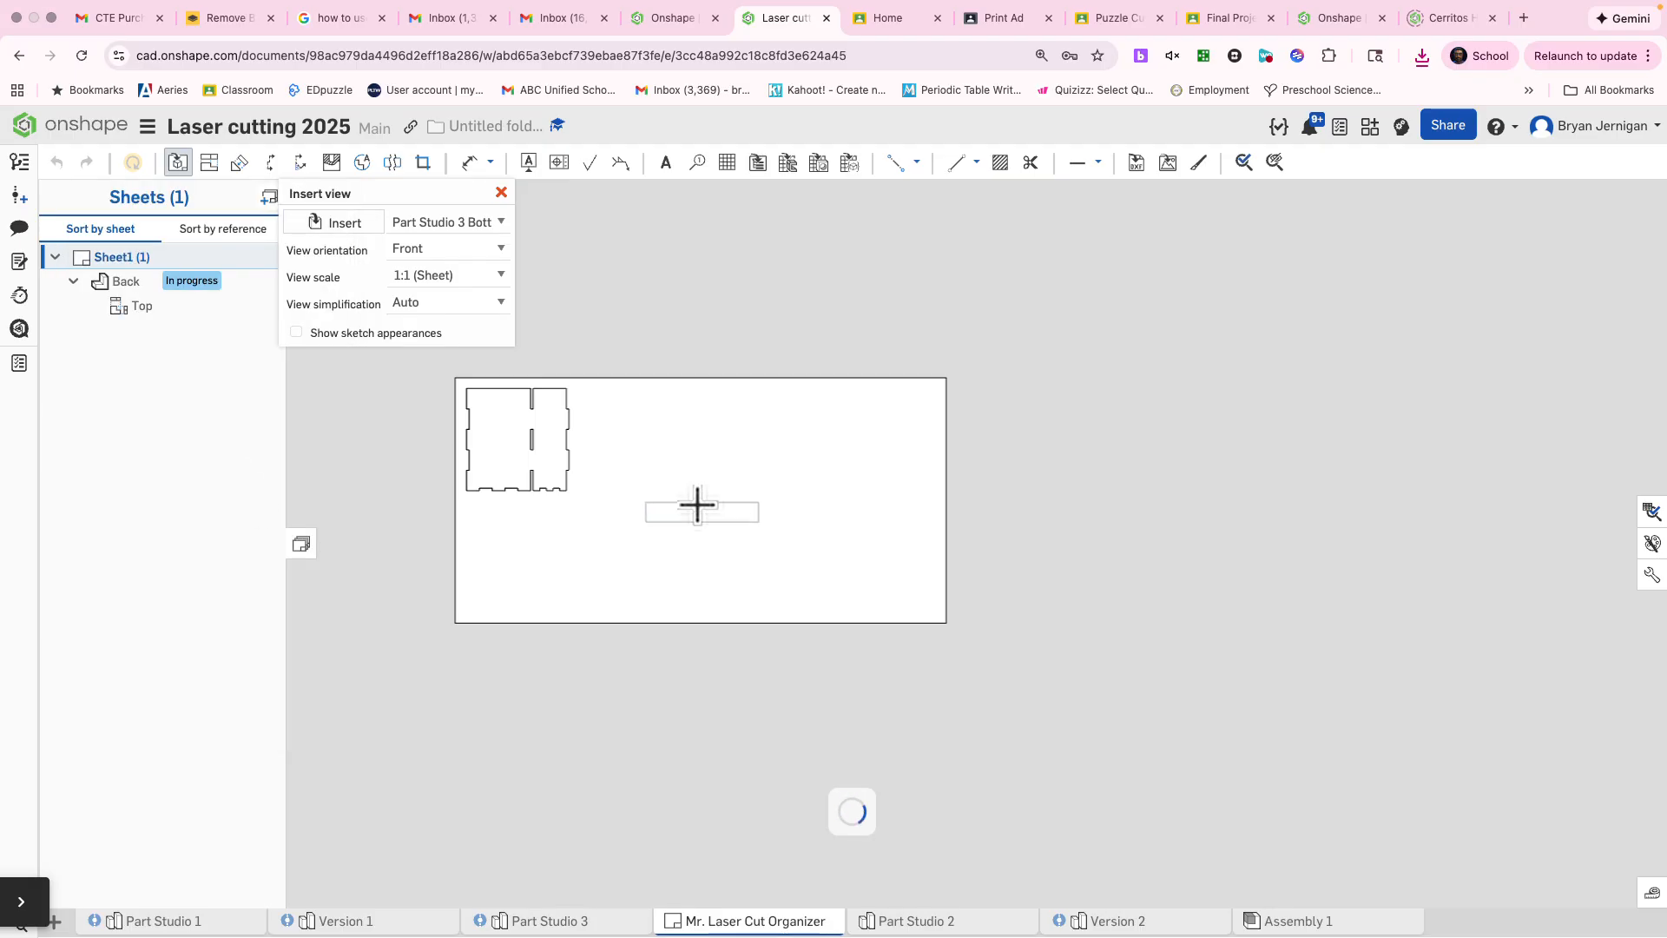
click(473, 252)
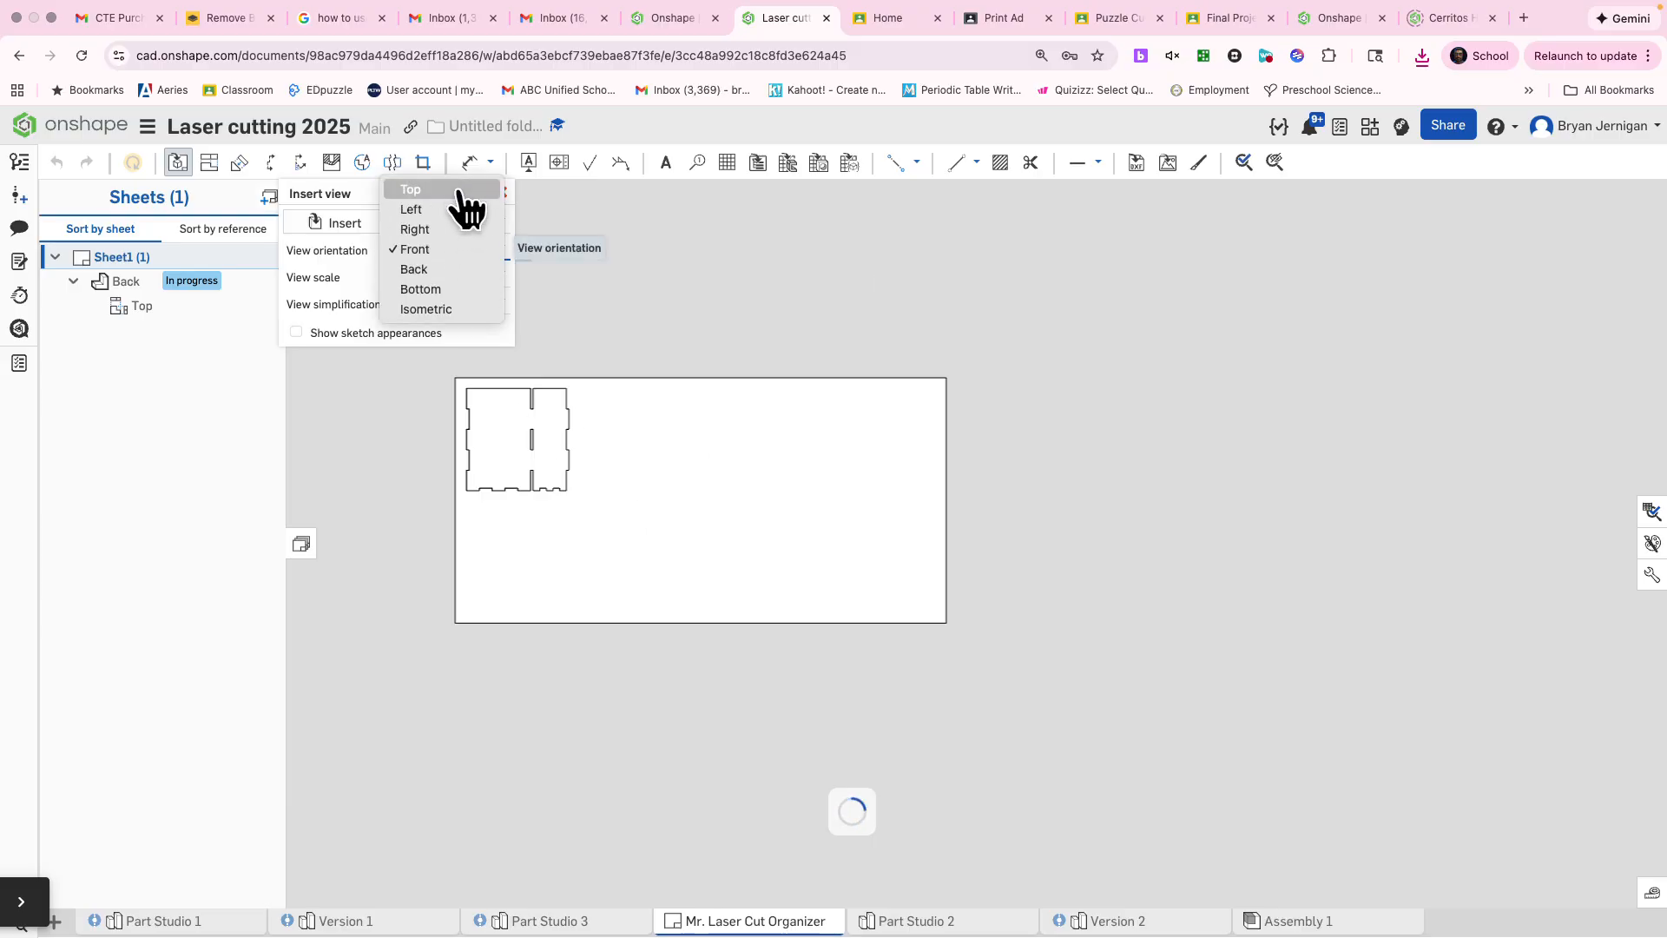
click(454, 192)
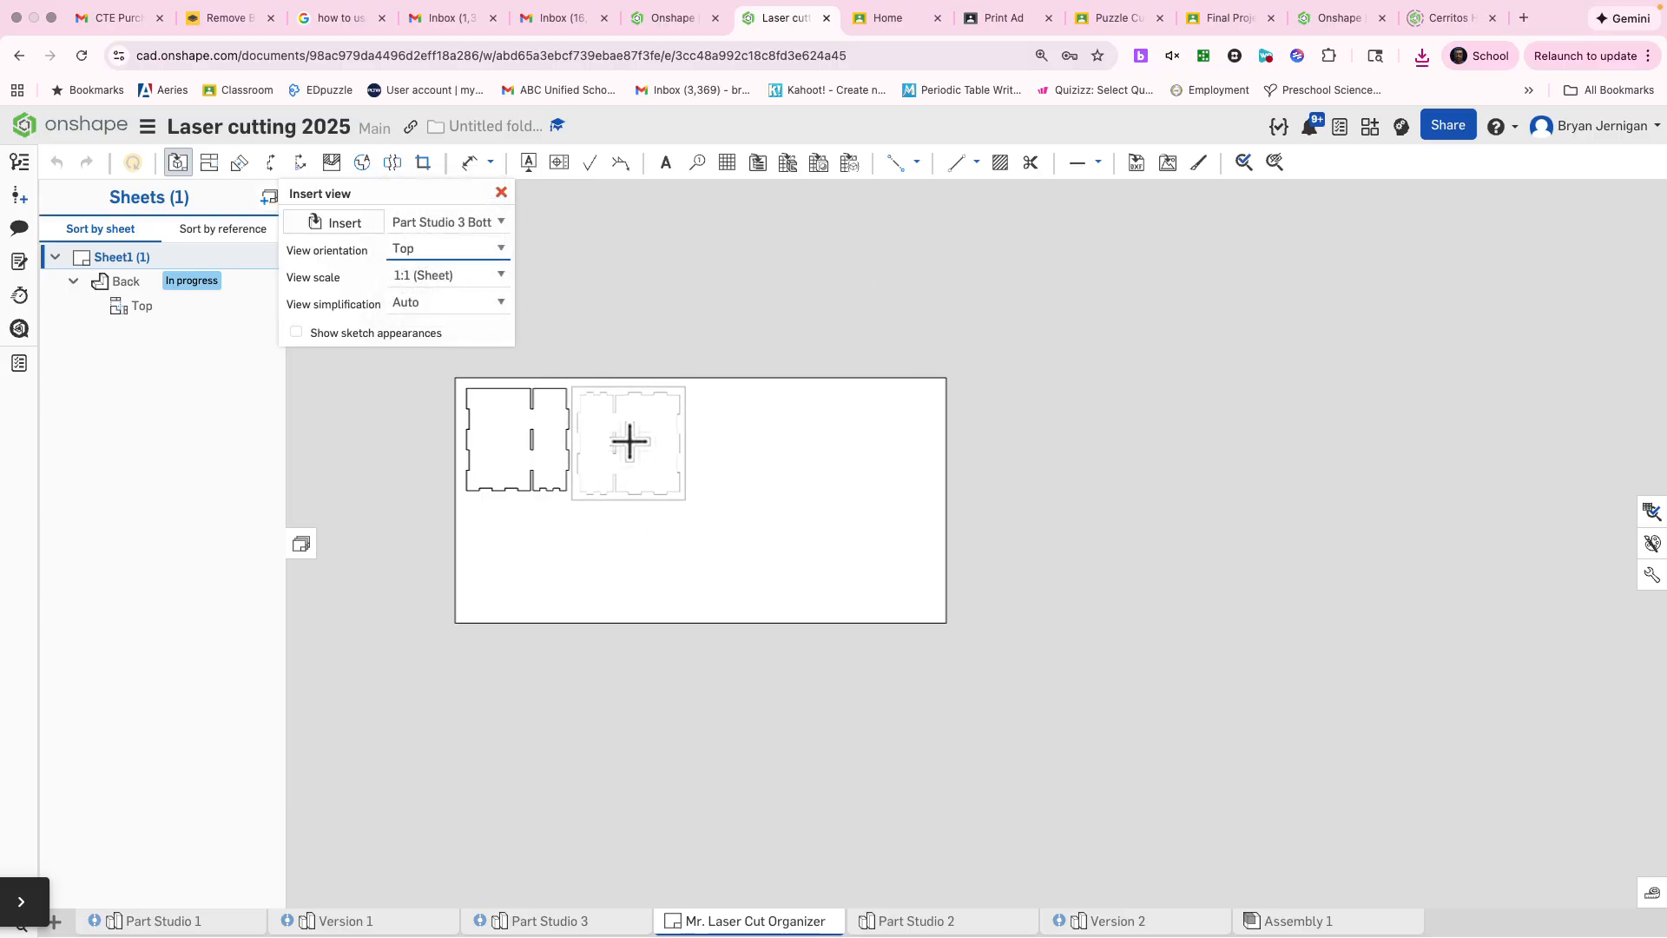
click(629, 441)
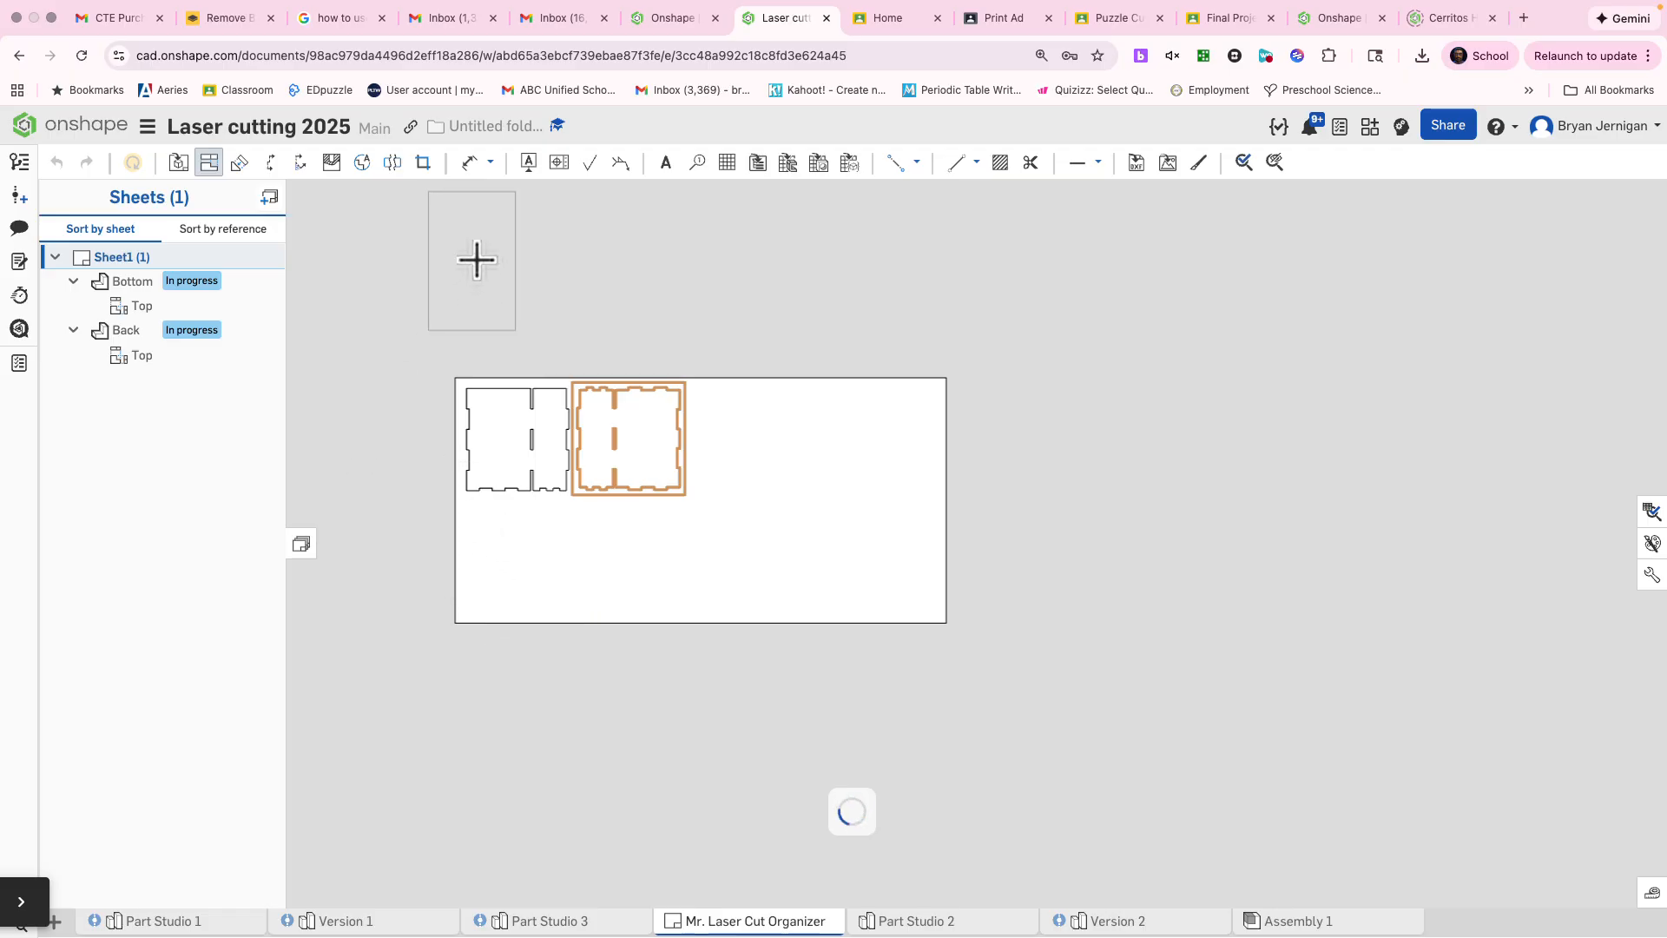
key(Escape)
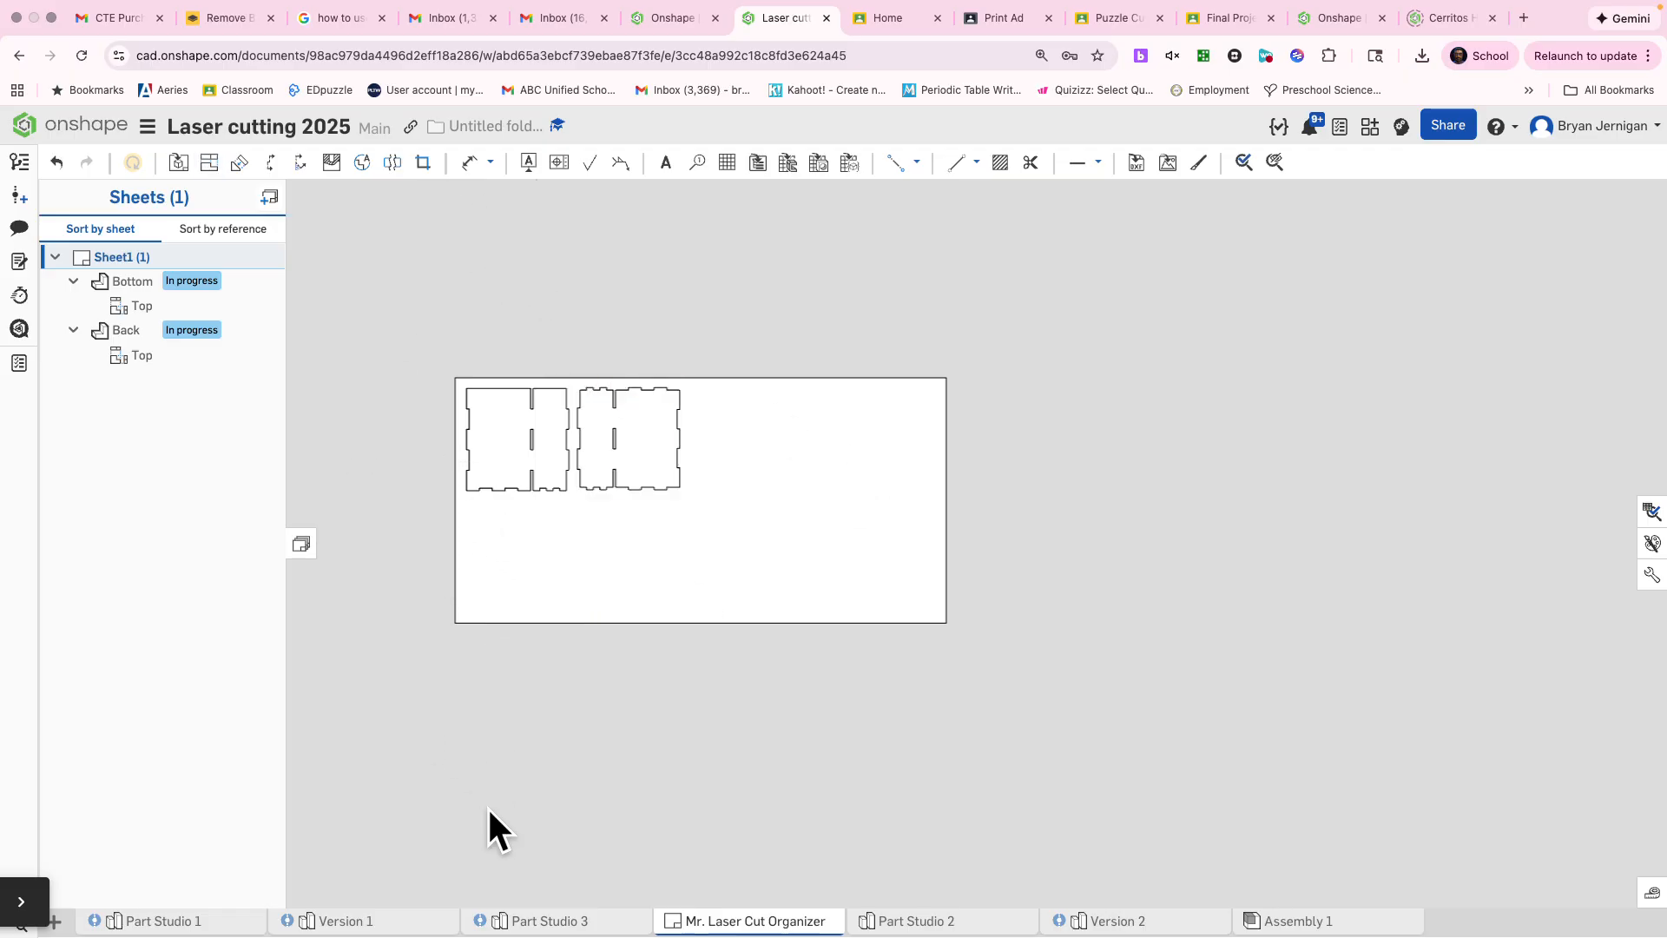
Step: Delete the Auto Layout 1 feature from Part Studio 3
click(551, 922)
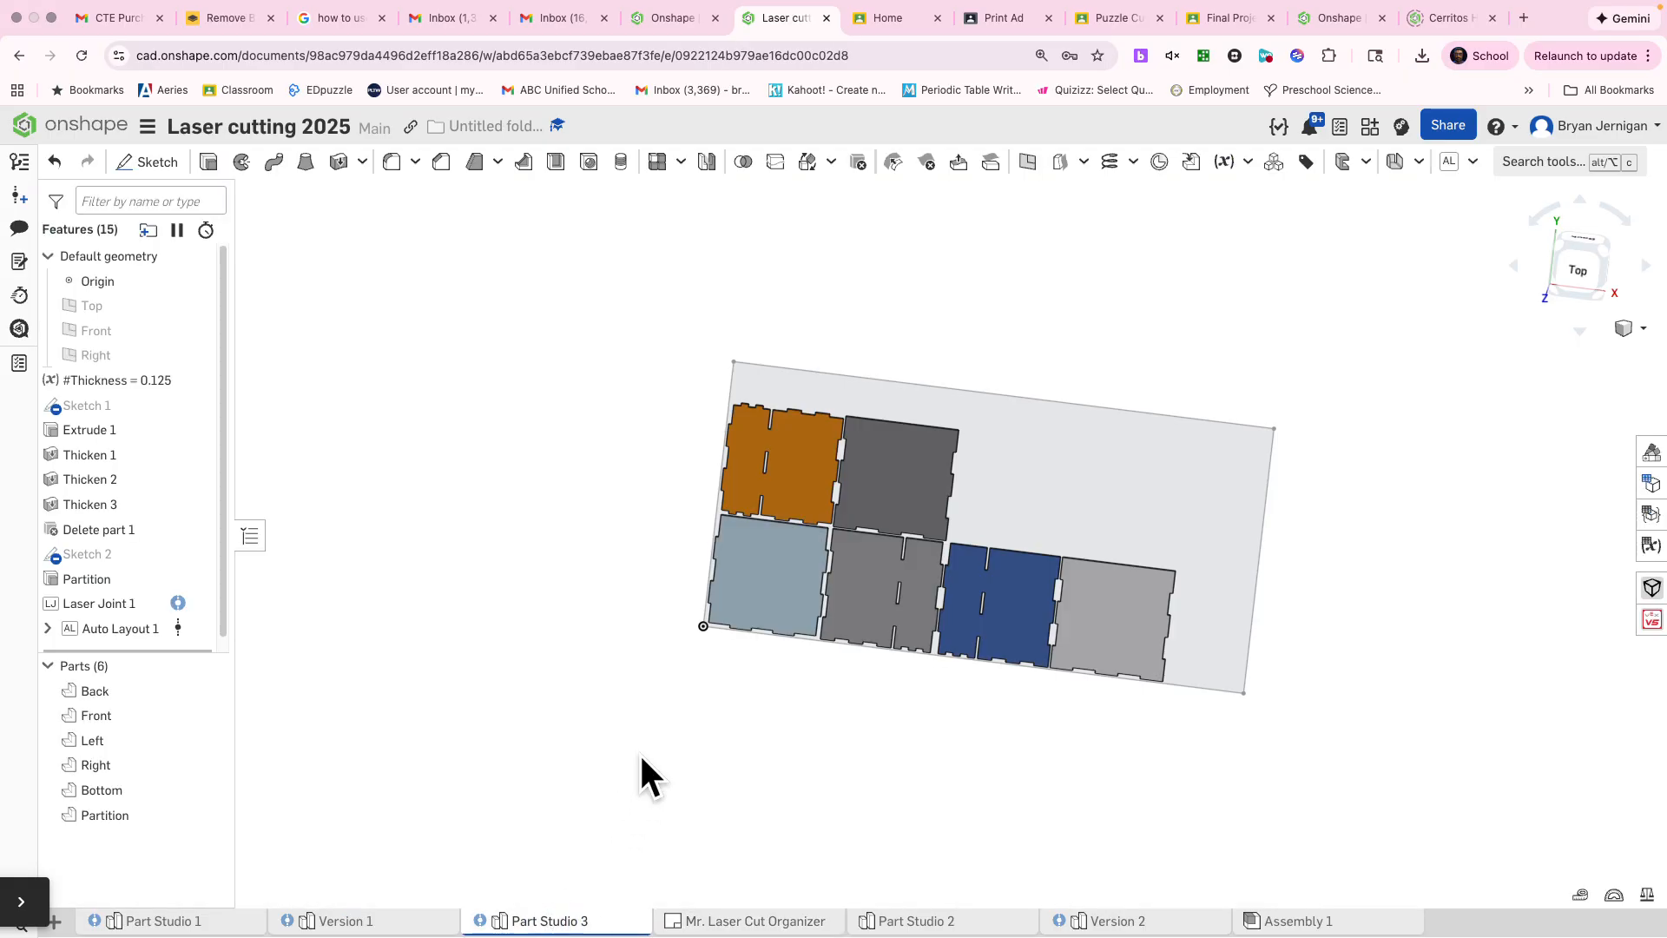
right_click(100, 632)
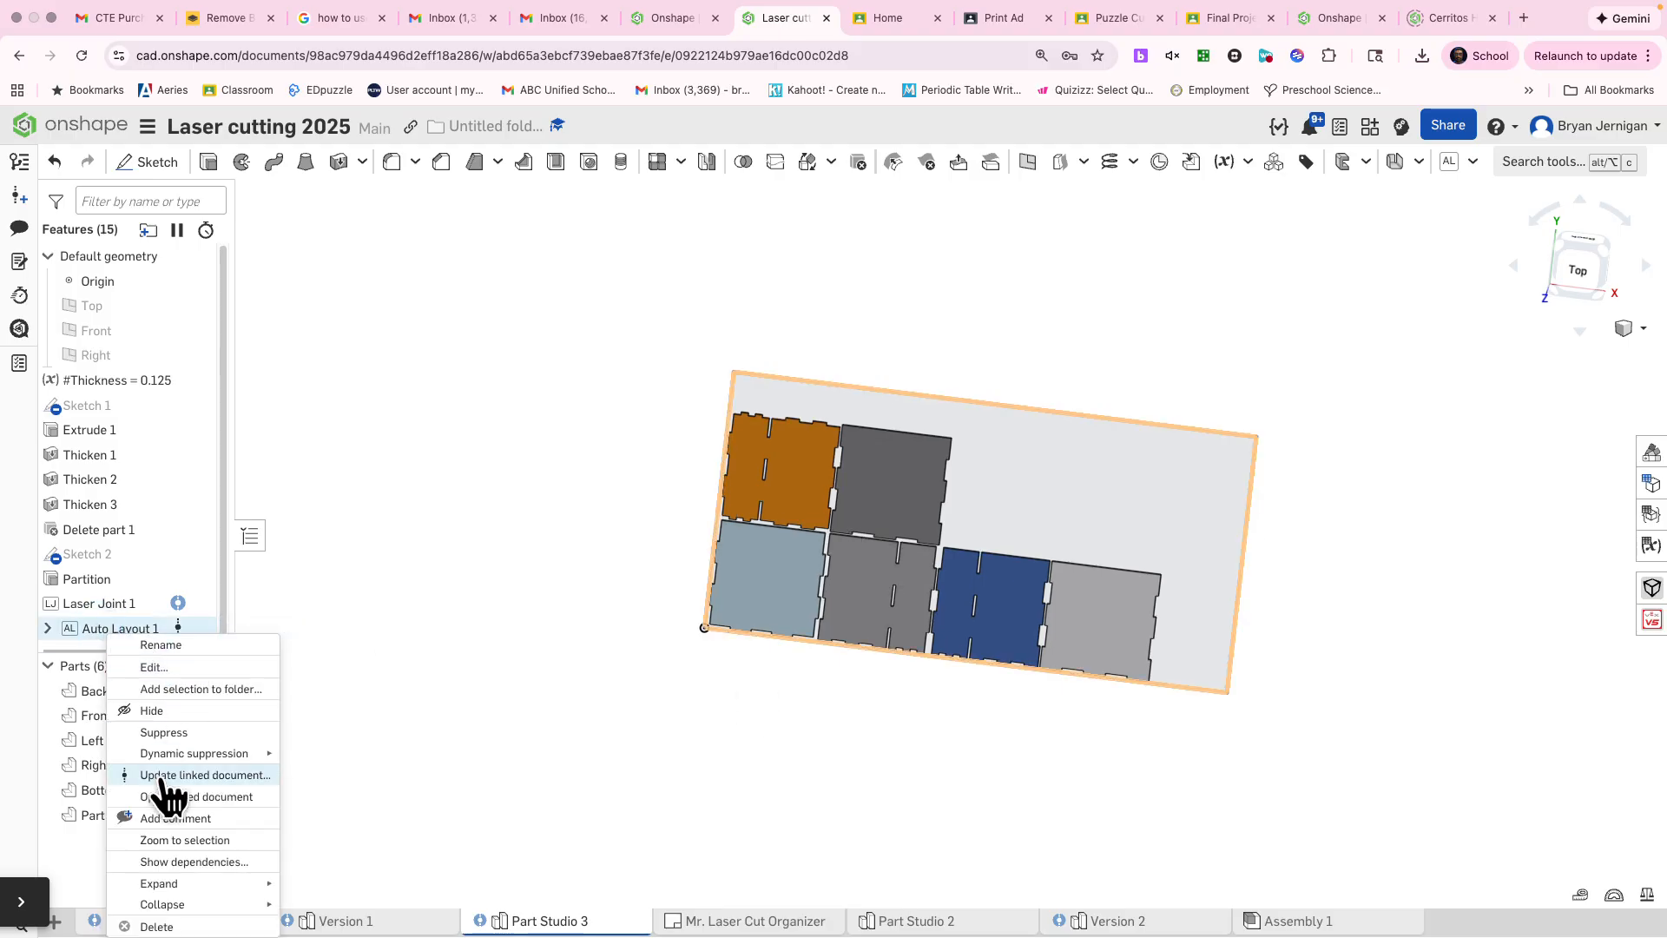
click(173, 927)
click(476, 743)
Step: Thicken the upper edge face of the Right panel by 5 in upward as a new part
mouse_move(579, 690)
right_down()
mouse_move(633, 655)
mouse_move(572, 527)
mouse_move(607, 707)
right_up()
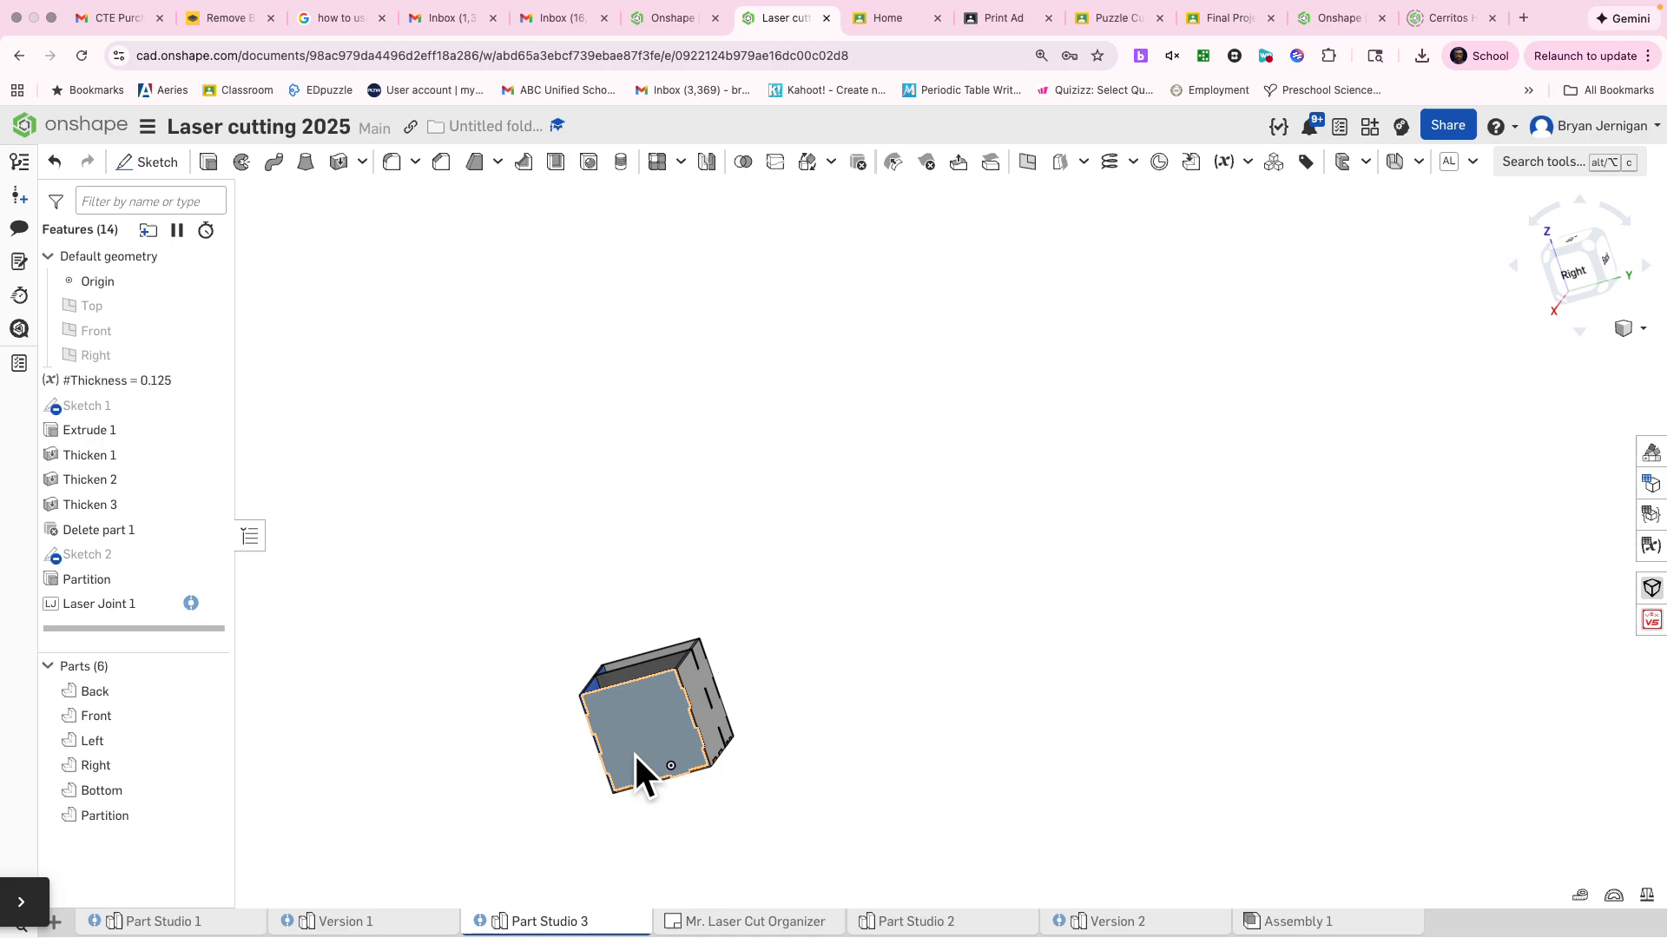
scroll(648, 756, up, 5)
scroll(608, 724, down, 2)
right_drag(611, 707, 413, 469)
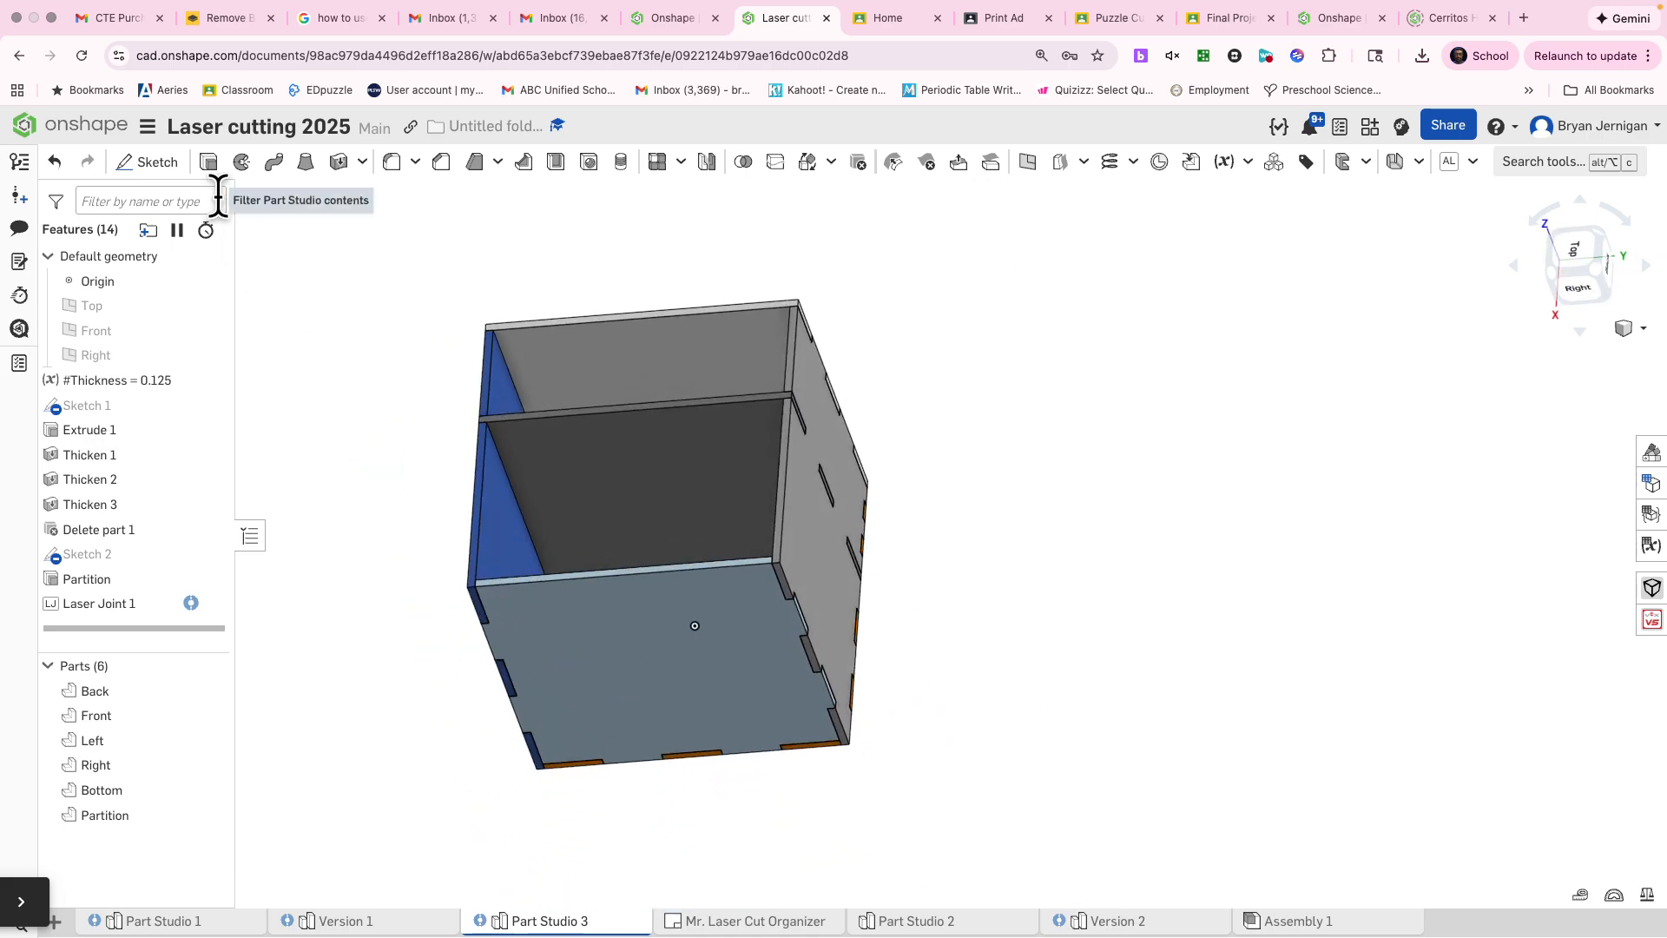
click(340, 162)
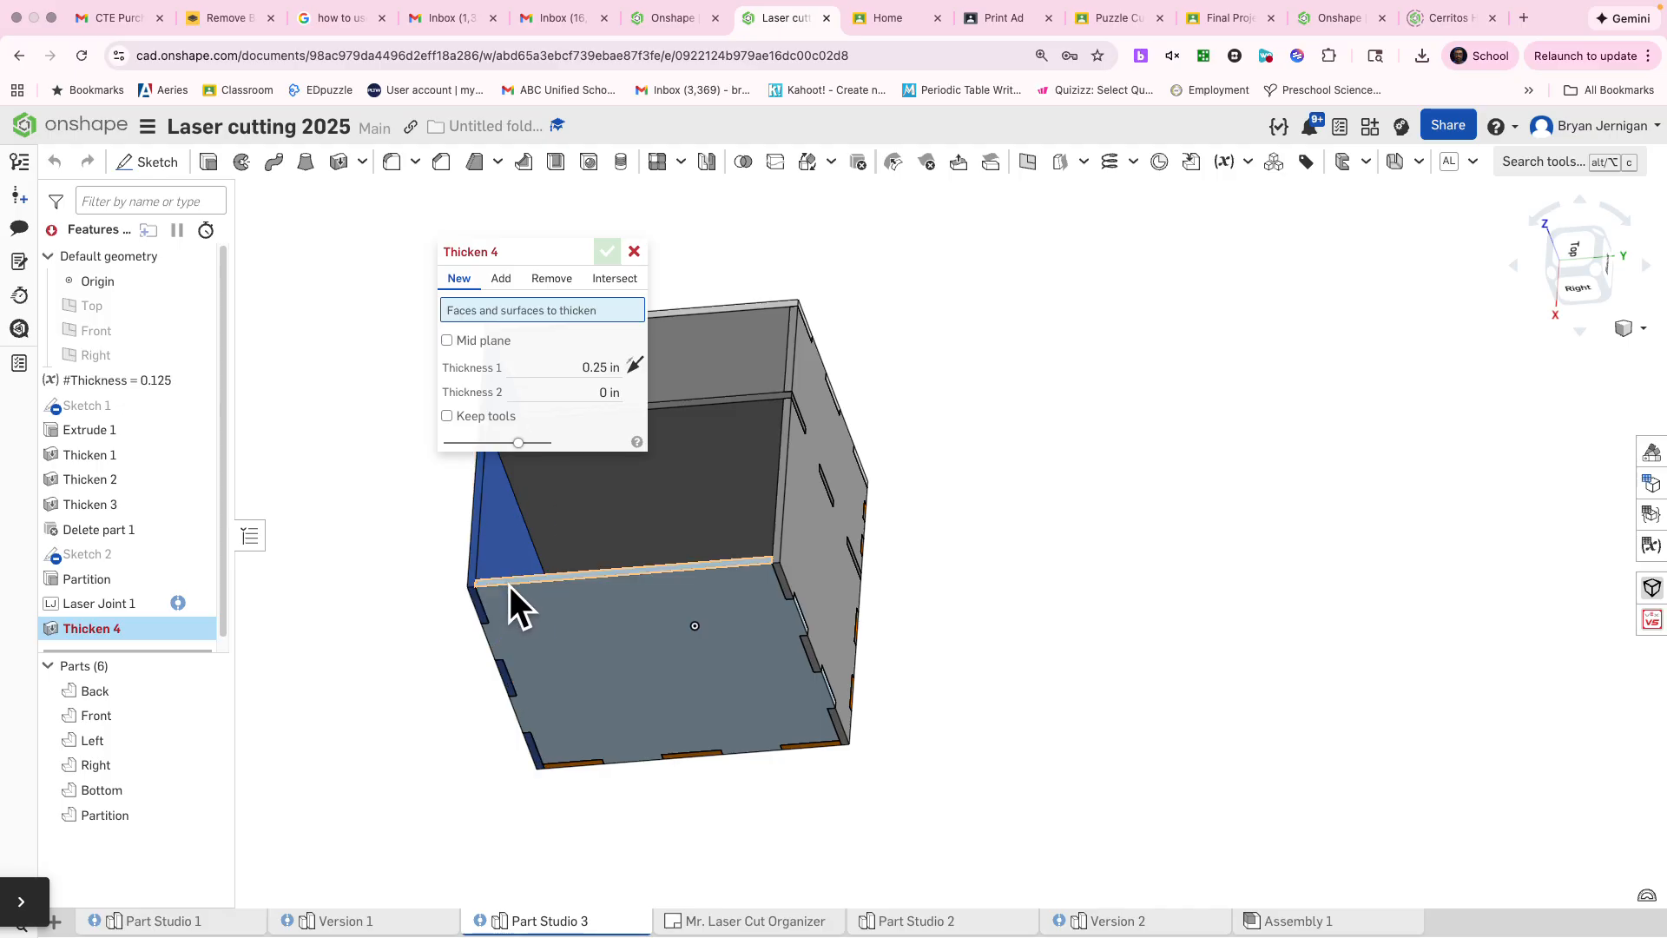
click(509, 587)
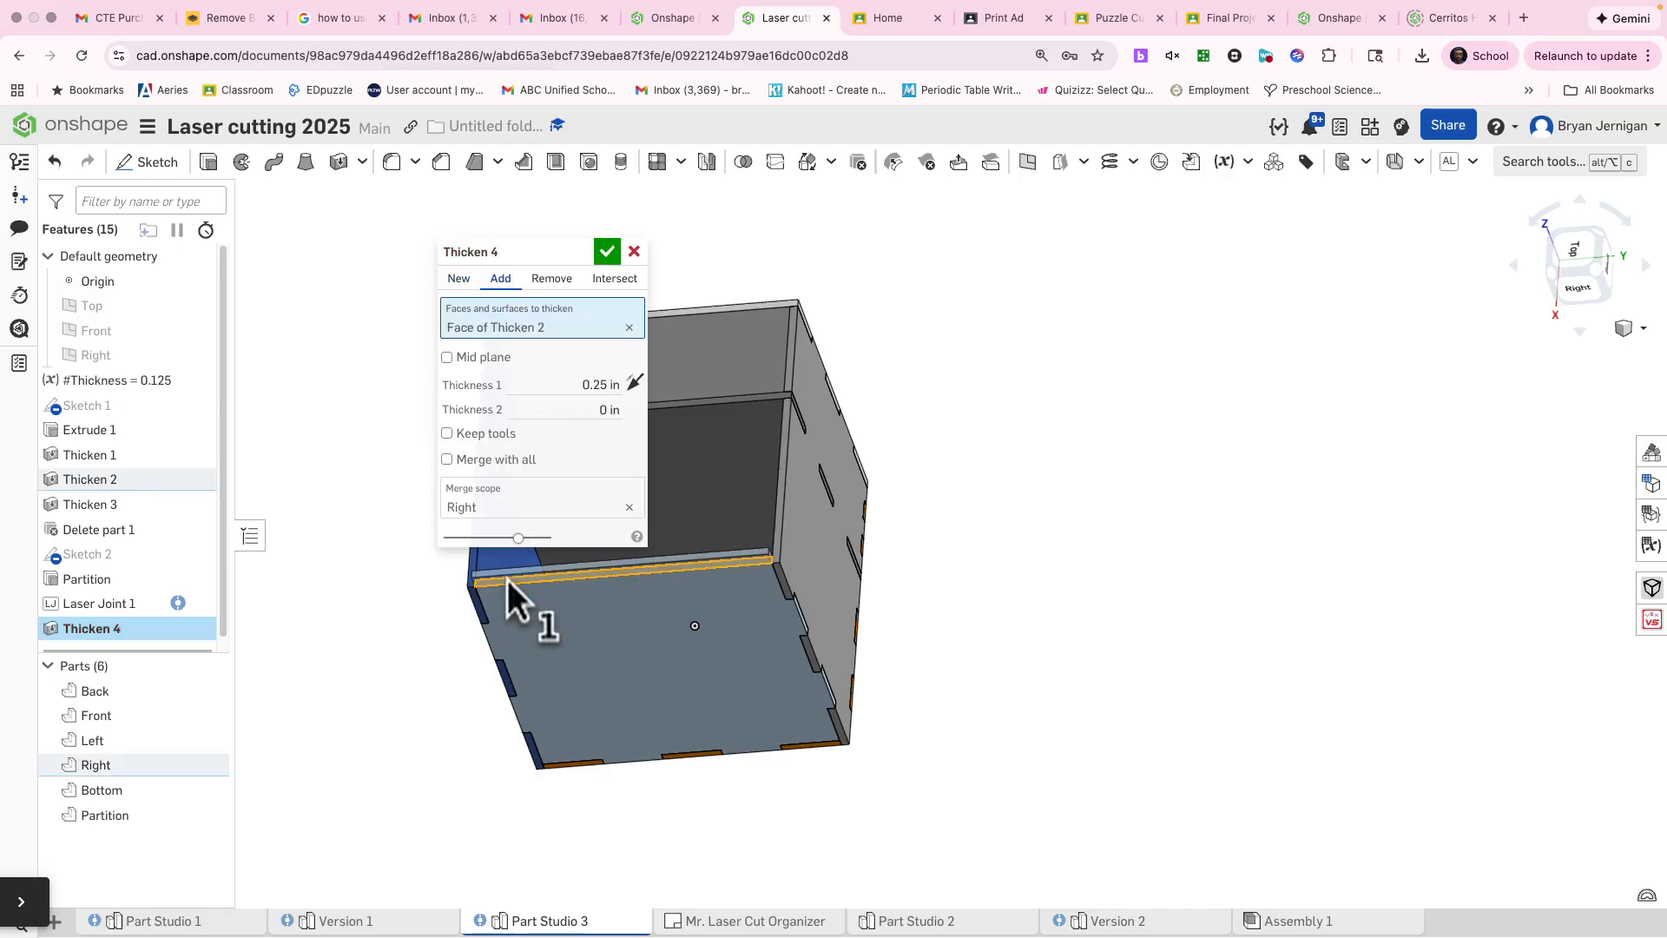
click(461, 279)
click(562, 379)
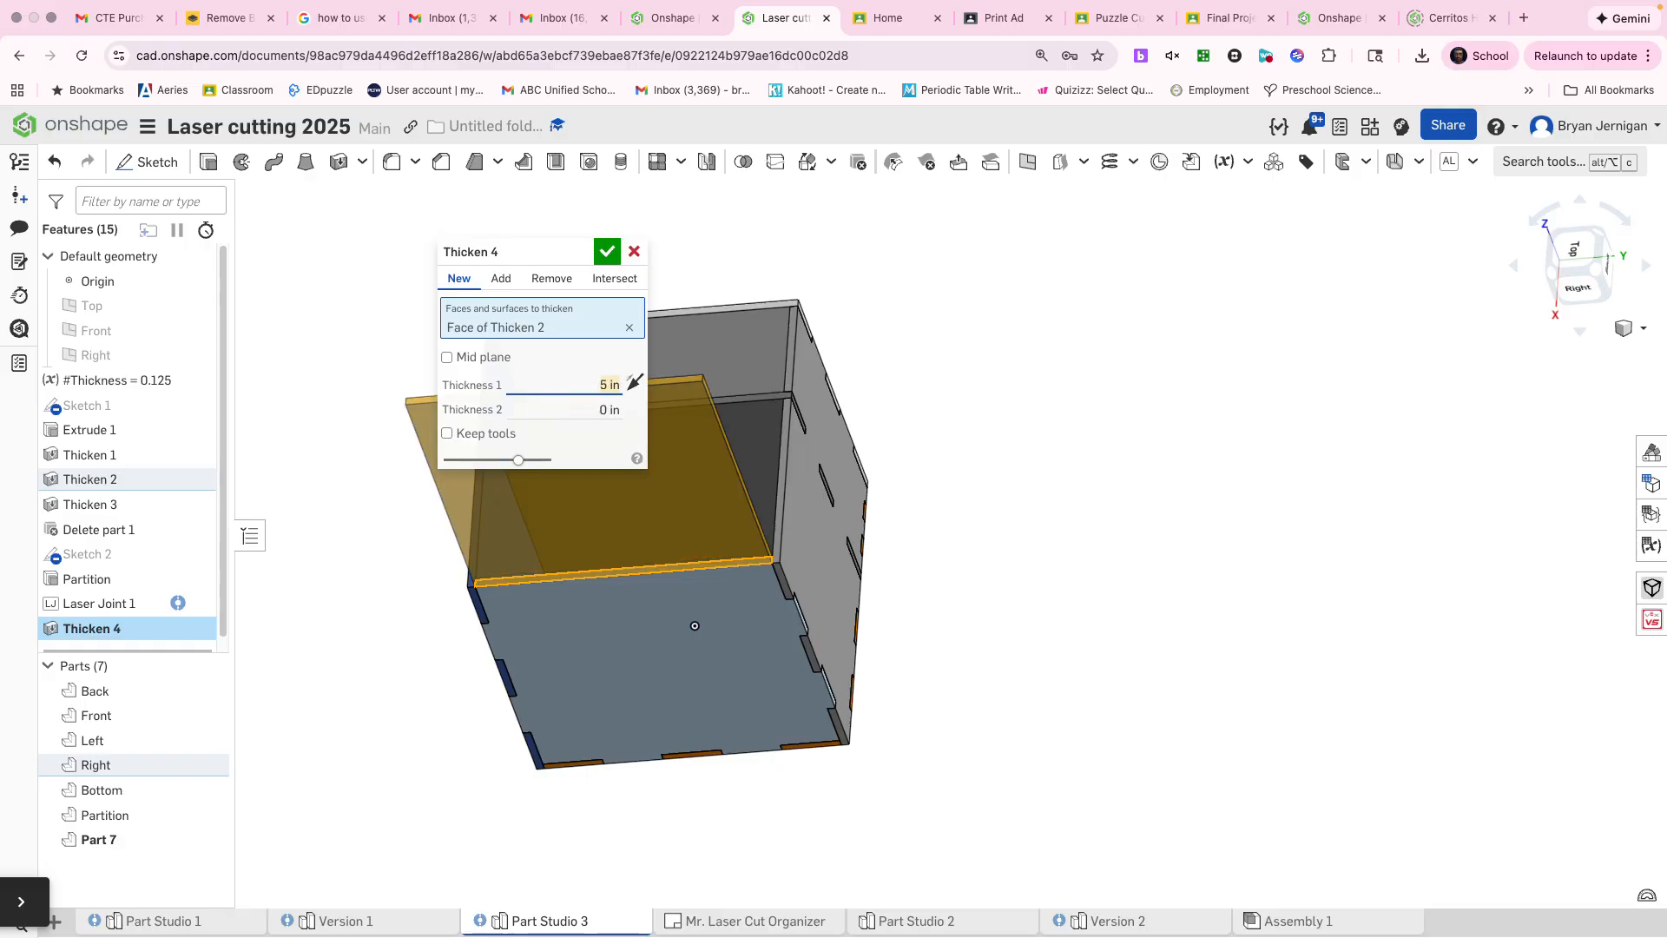
click(608, 251)
Step: Union the new 5 in extension with the Right panel into one part, without keeping the tools
right_drag(521, 556, 391, 556)
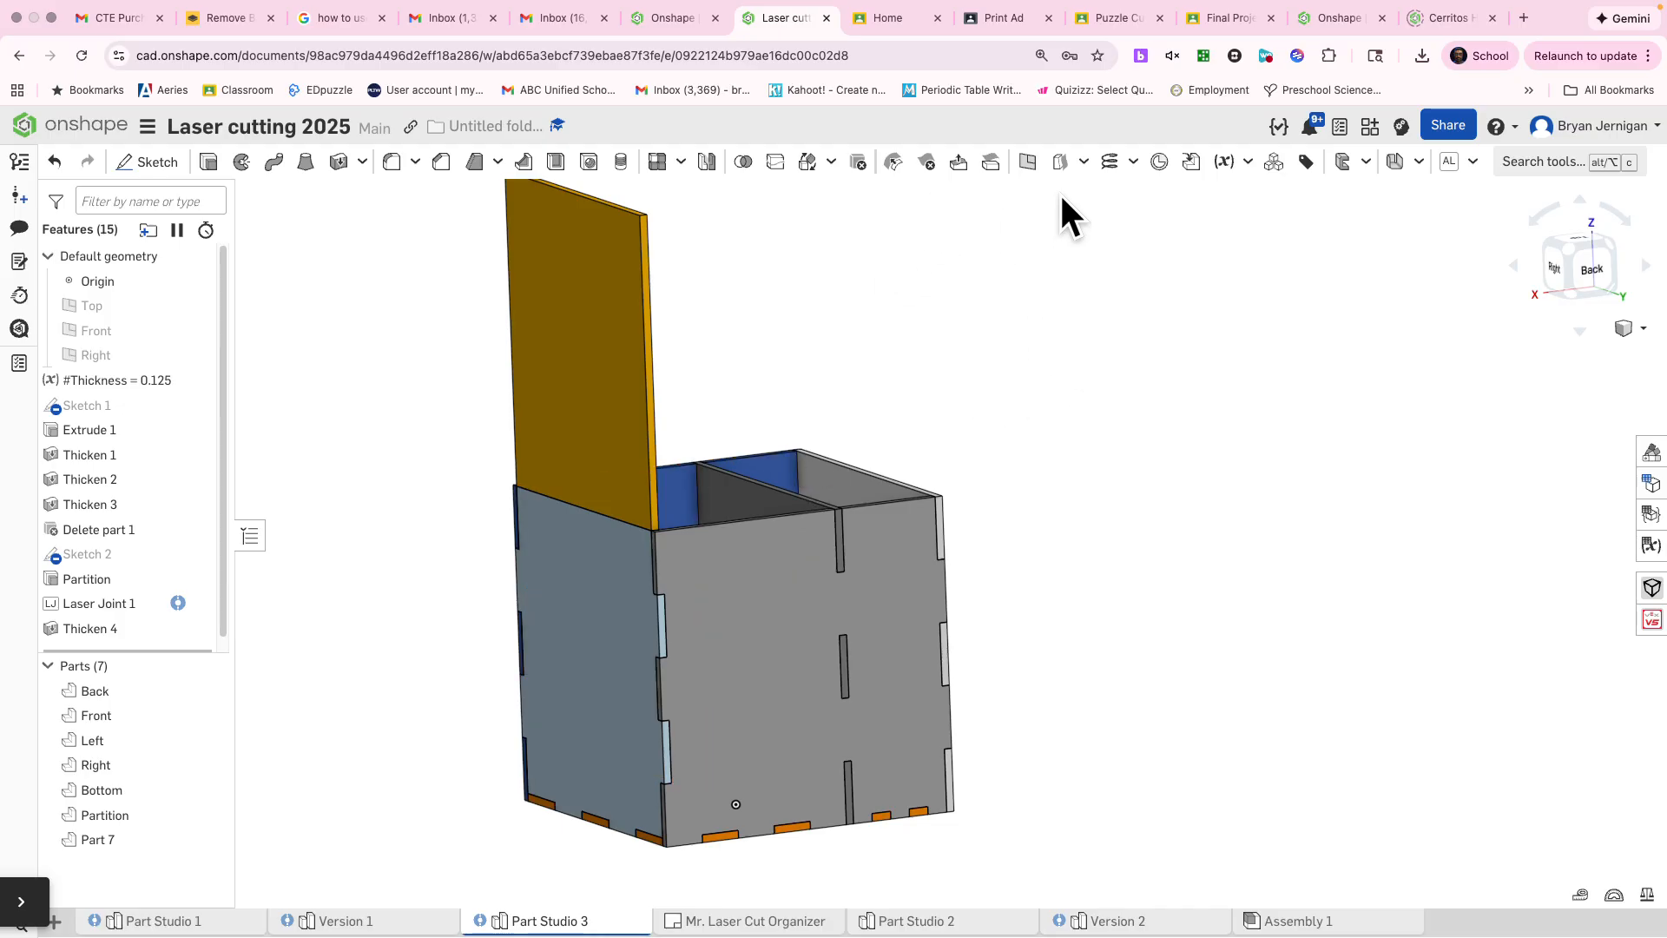
click(745, 164)
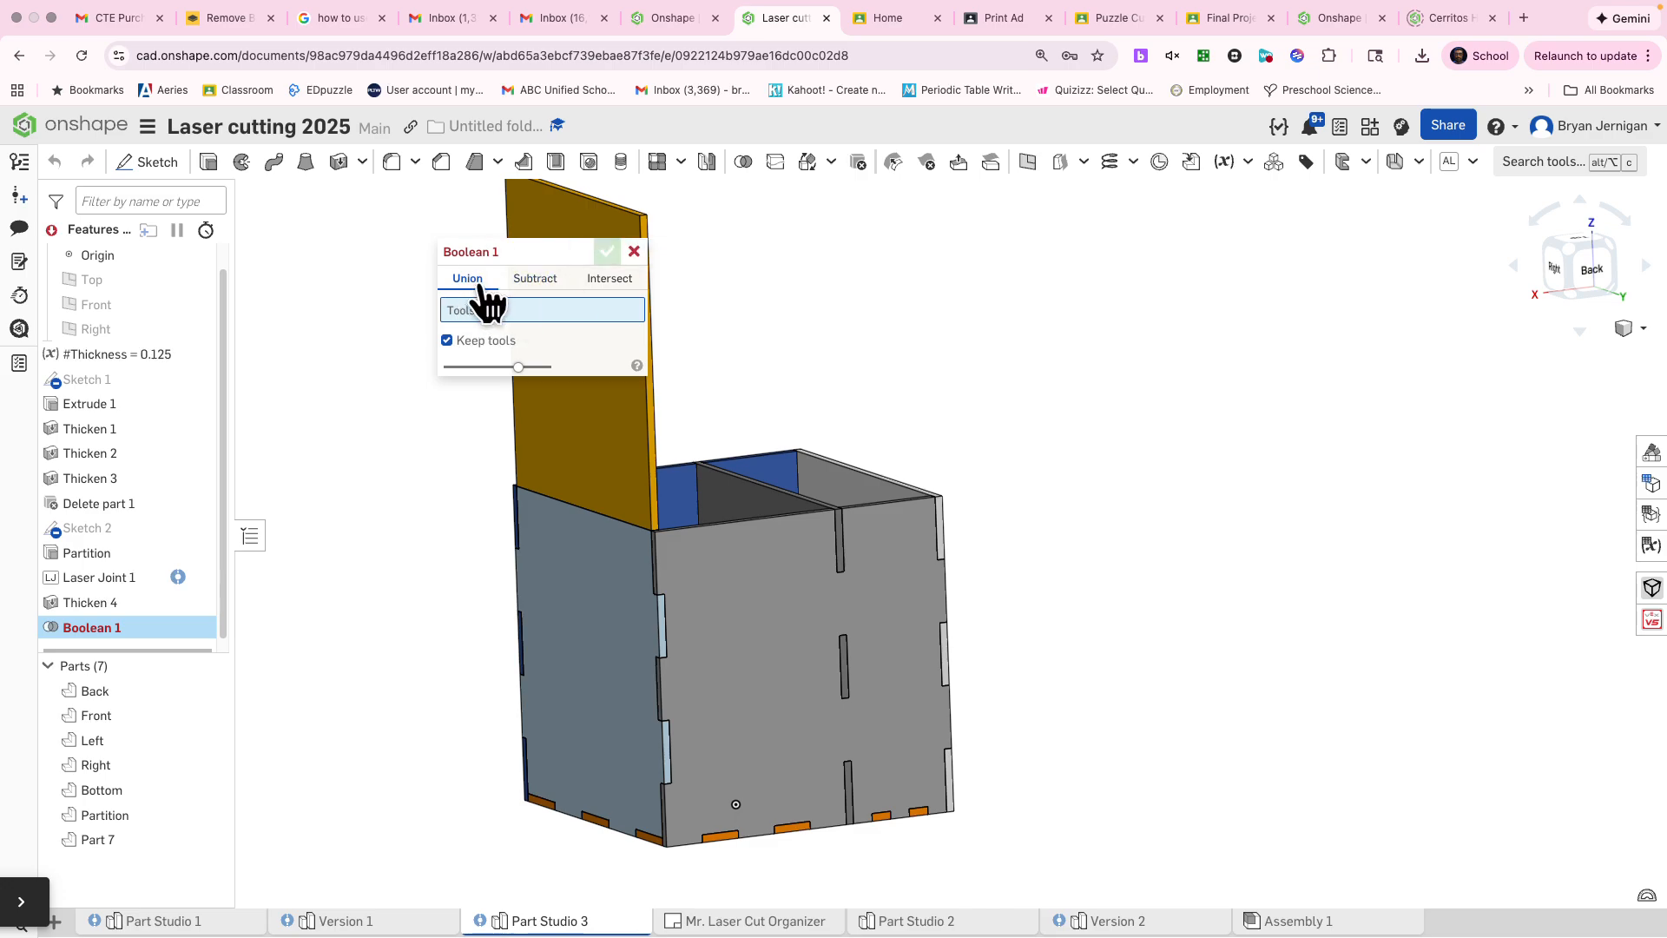
click(564, 437)
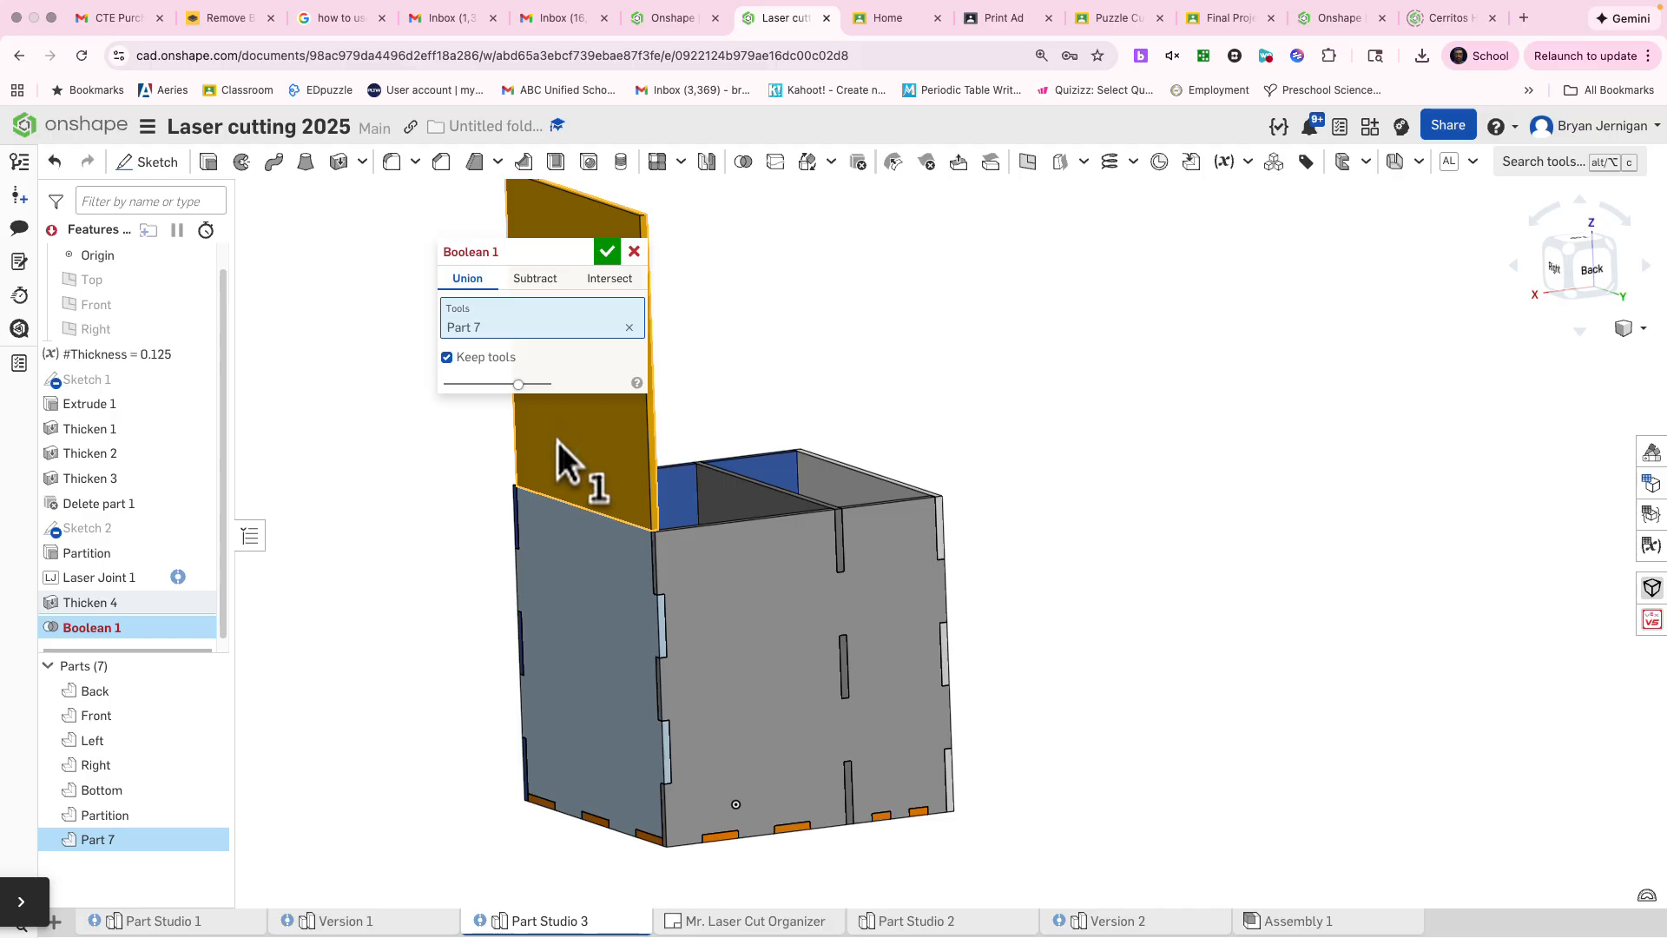
click(548, 578)
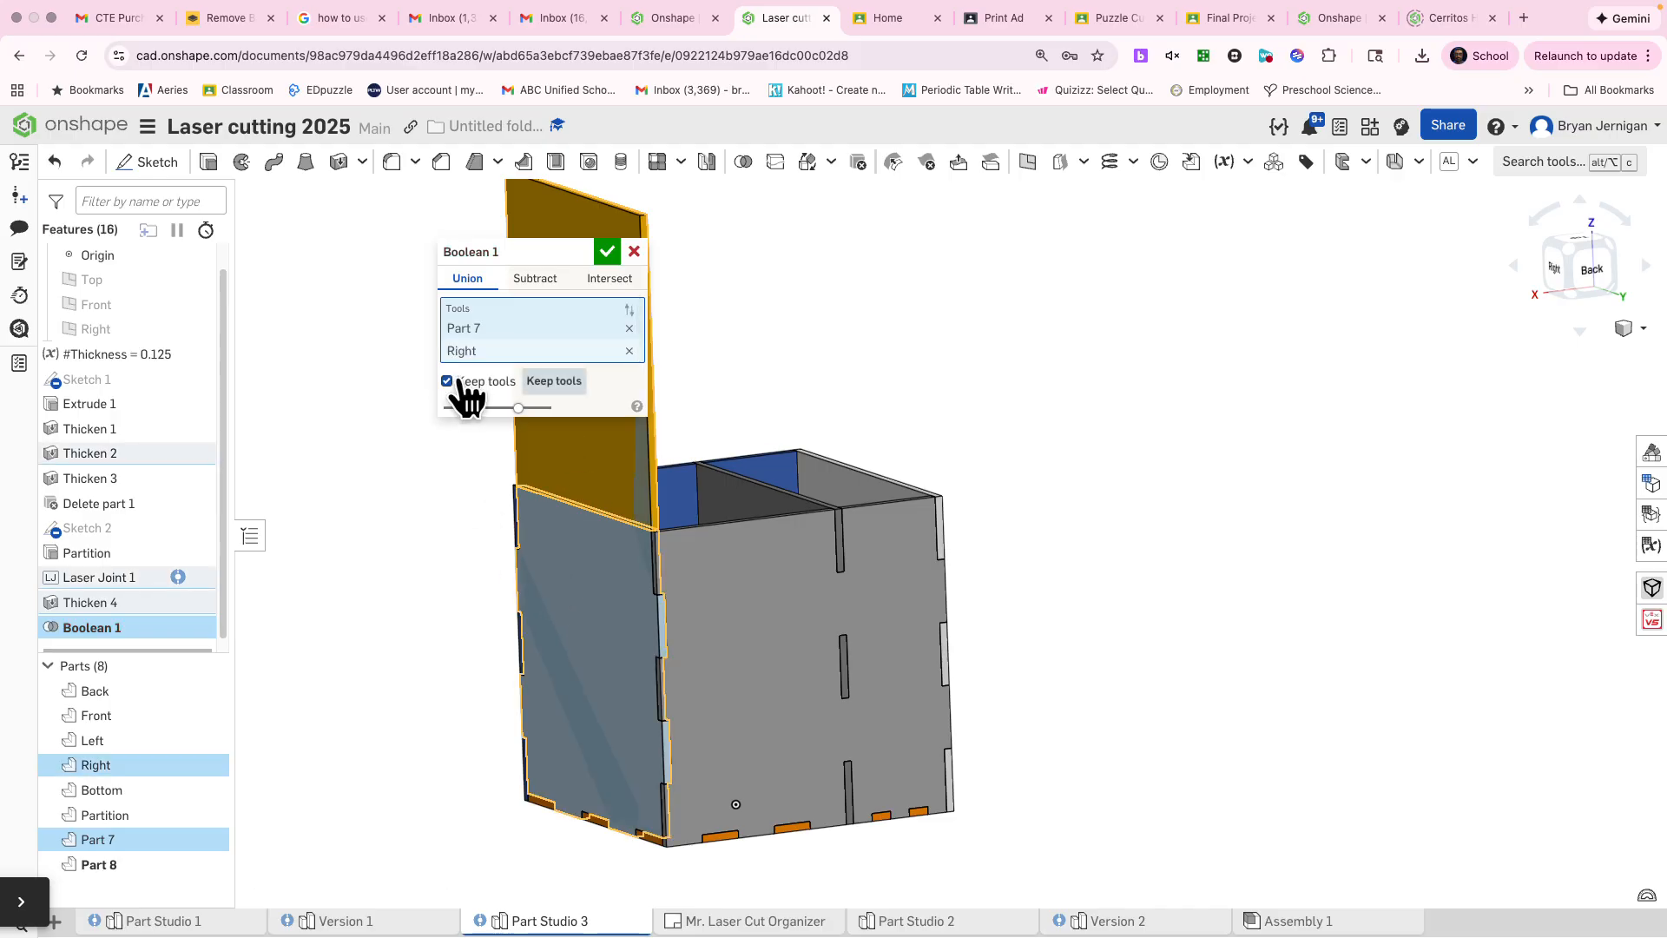
click(607, 252)
mouse_move(635, 668)
right_down()
mouse_move(649, 616)
mouse_move(787, 647)
mouse_move(704, 641)
mouse_move(611, 690)
mouse_move(770, 644)
mouse_move(605, 669)
right_up()
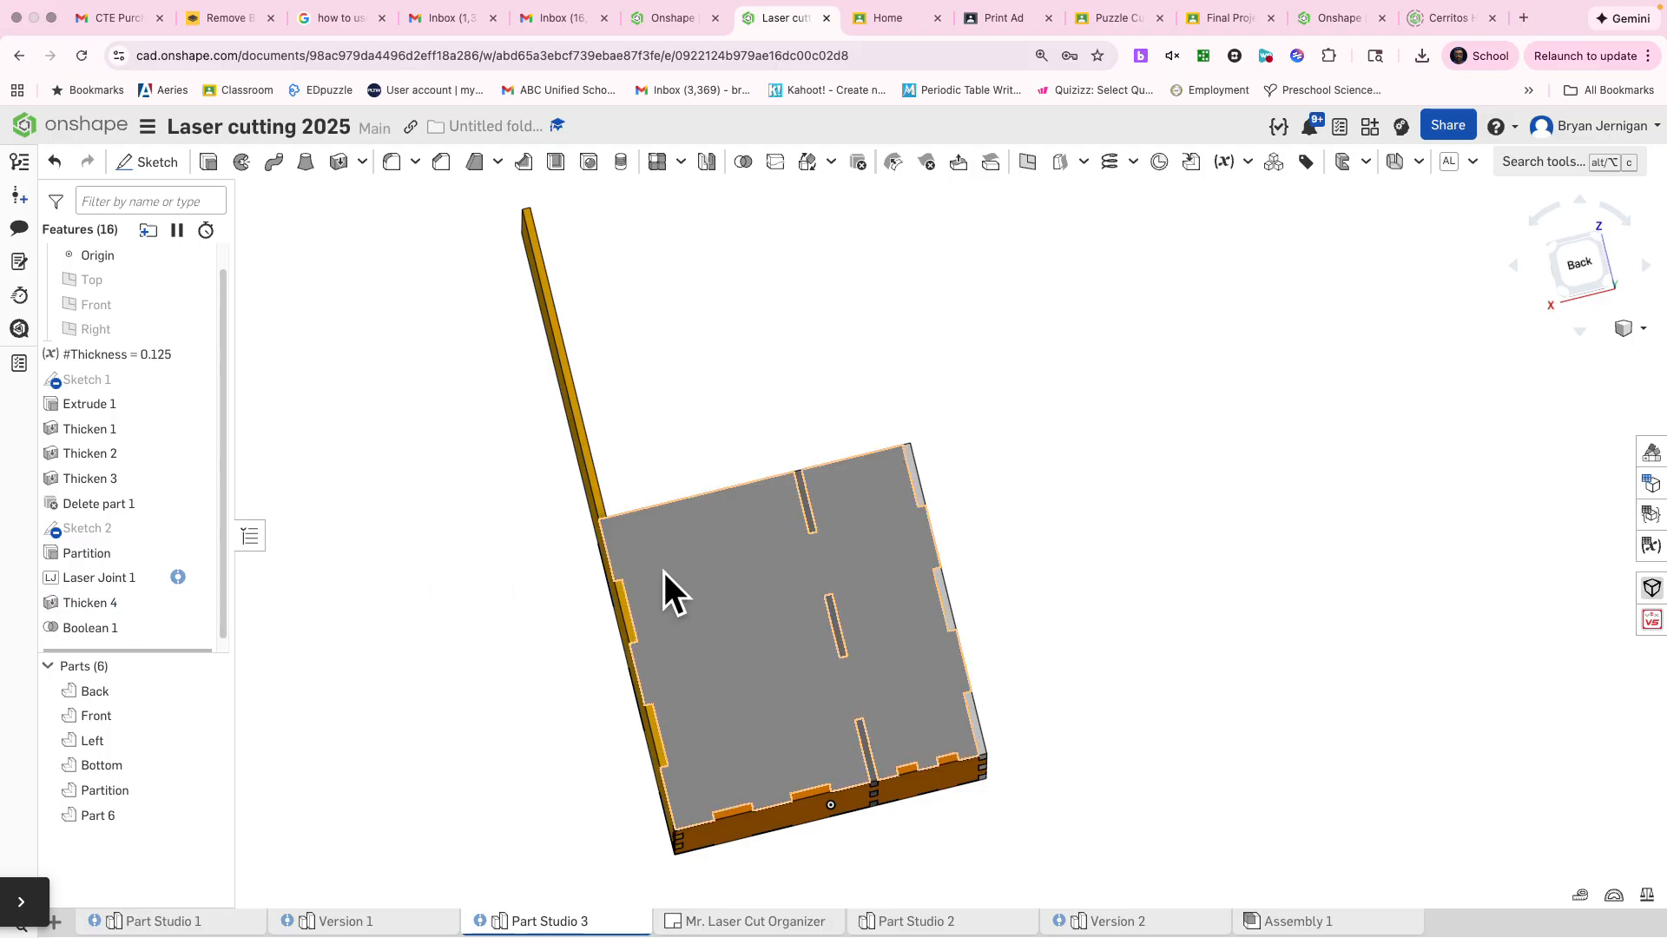
right_drag(1174, 309, 1101, 369)
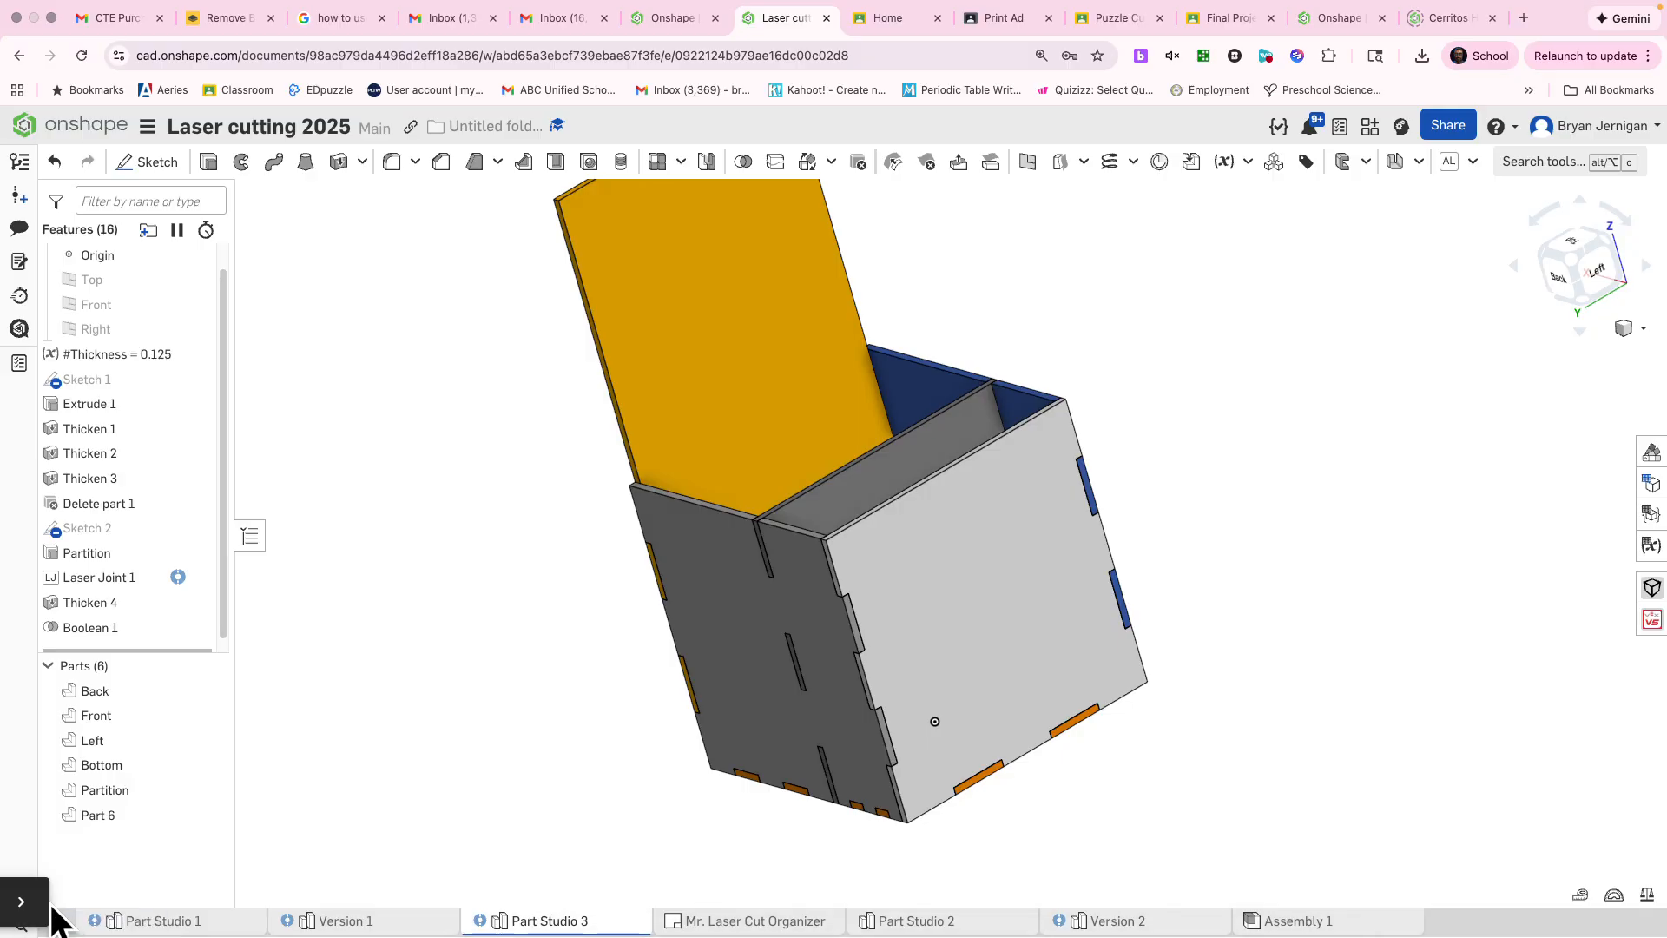
click(26, 899)
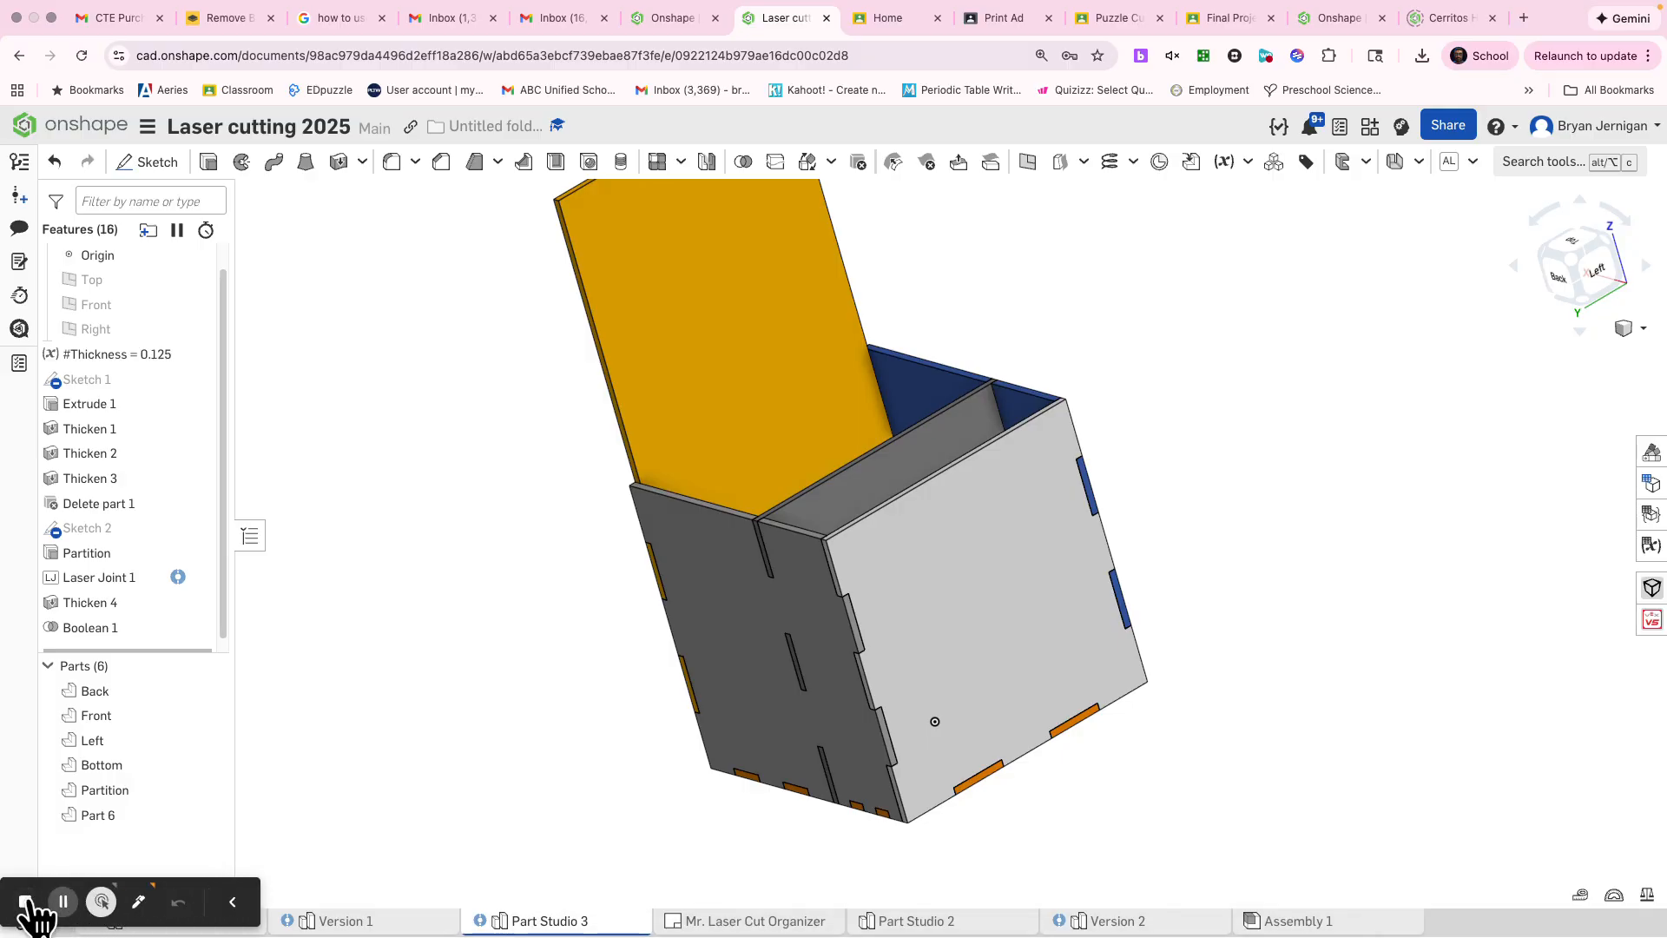